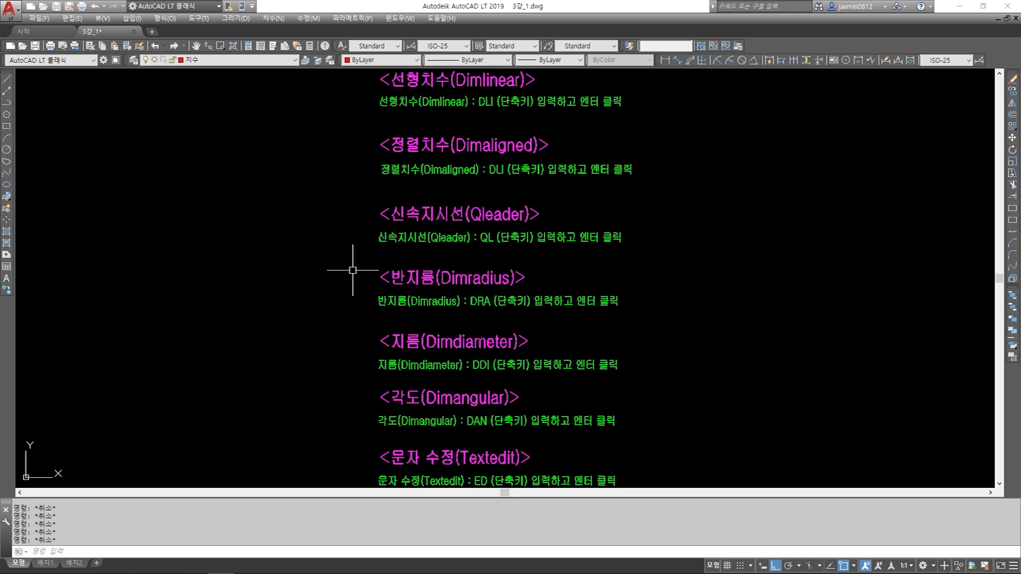
# Review the command notes for linear (Dimlinear) and aligned (Dimaligned) dimensions, including their shortcuts
pyautogui.click(351, 287)
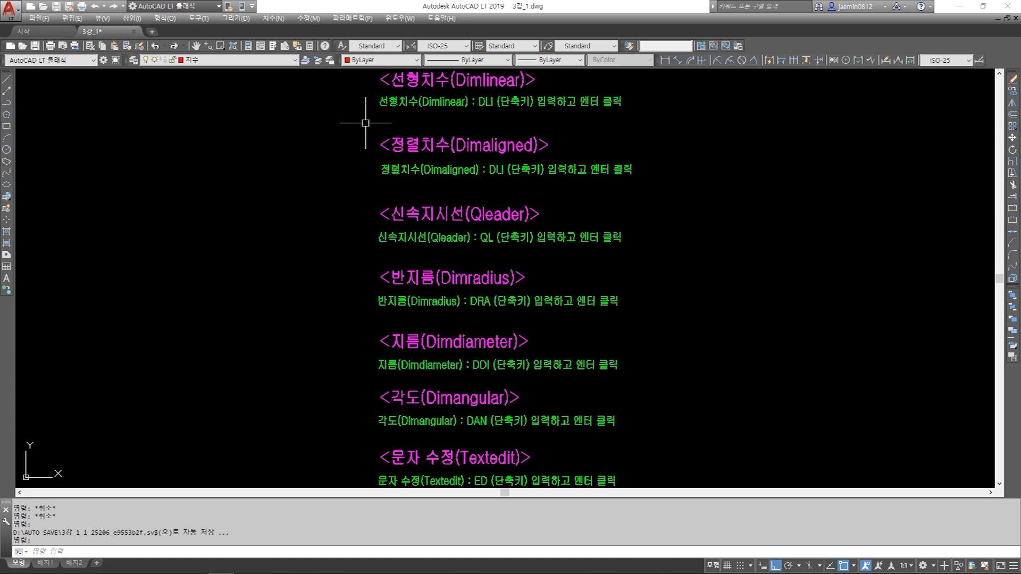
pyautogui.moveTo(434, 134)
pyautogui.mouseDown(button='middle')
pyautogui.moveTo(426, 232)
pyautogui.moveTo(368, 250)
pyautogui.mouseUp(button='middle')
pyautogui.scroll(2, 431, 208)
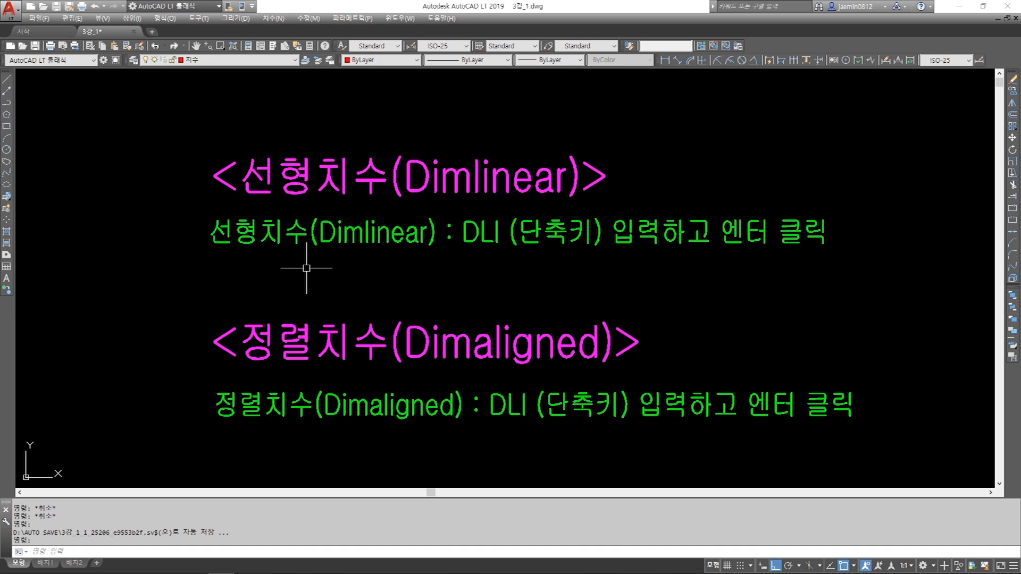
pyautogui.moveTo(307, 268); pyautogui.dragTo(332, 314, button='middle')
pyautogui.press('Escape')
pyautogui.press('Escape')
pyautogui.press('Escape')
pyautogui.press('Escape')
pyautogui.press('Escape')
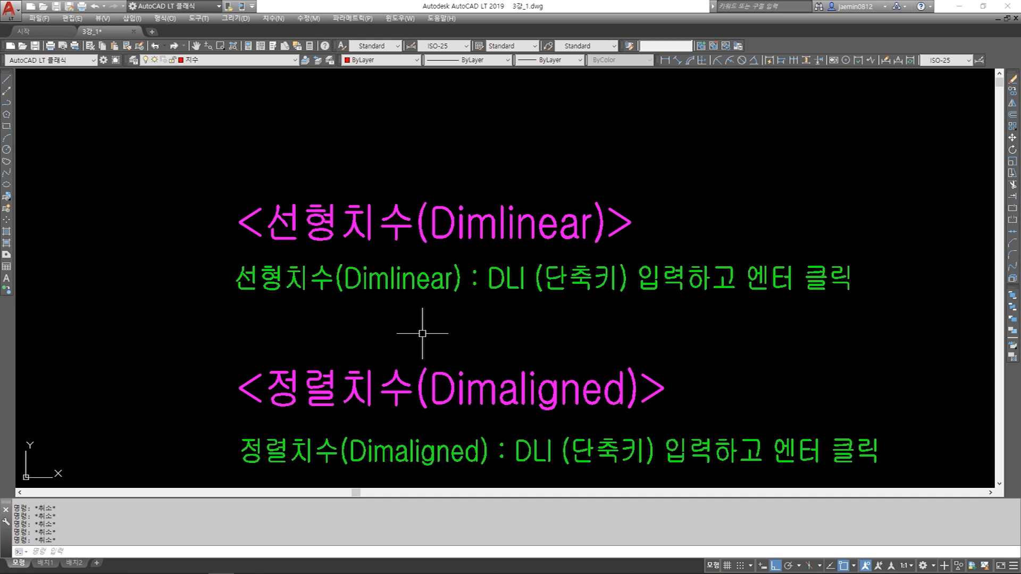
pyautogui.moveTo(466, 396); pyautogui.dragTo(463, 278, button='middle')
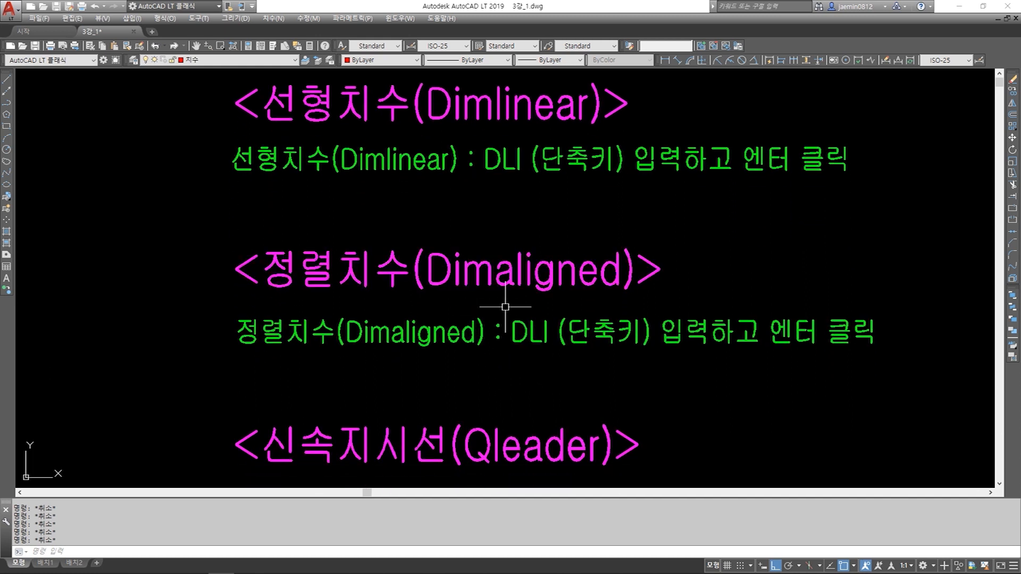
# Change the shortcut in the green Dimaligned note to DAL
pyautogui.doubleClick(530, 343)
pyautogui.moveTo(528, 335); pyautogui.dragTo(553, 334)
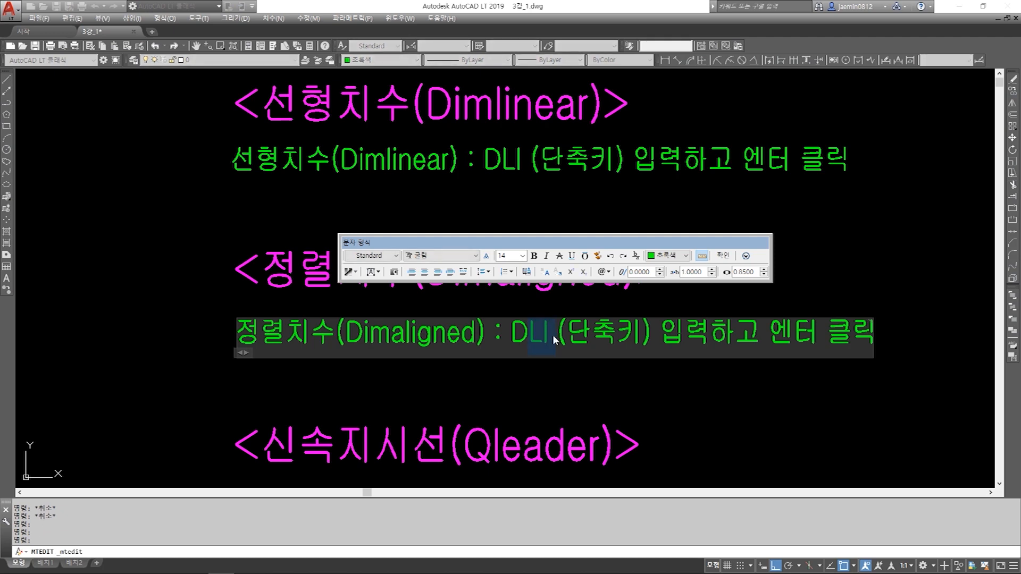
pyautogui.write('AL')
pyautogui.click(509, 359)
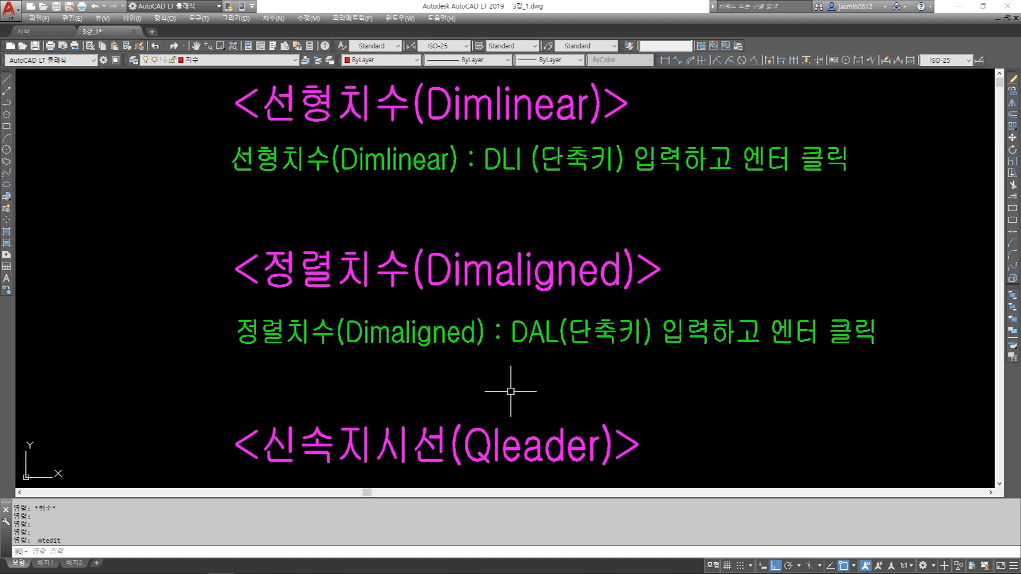
# Review the shortcut notes for Qleader, Dimradius, Dimdiameter, Dimangular and Textedit
pyautogui.moveTo(510, 422); pyautogui.dragTo(516, 260, button='middle')
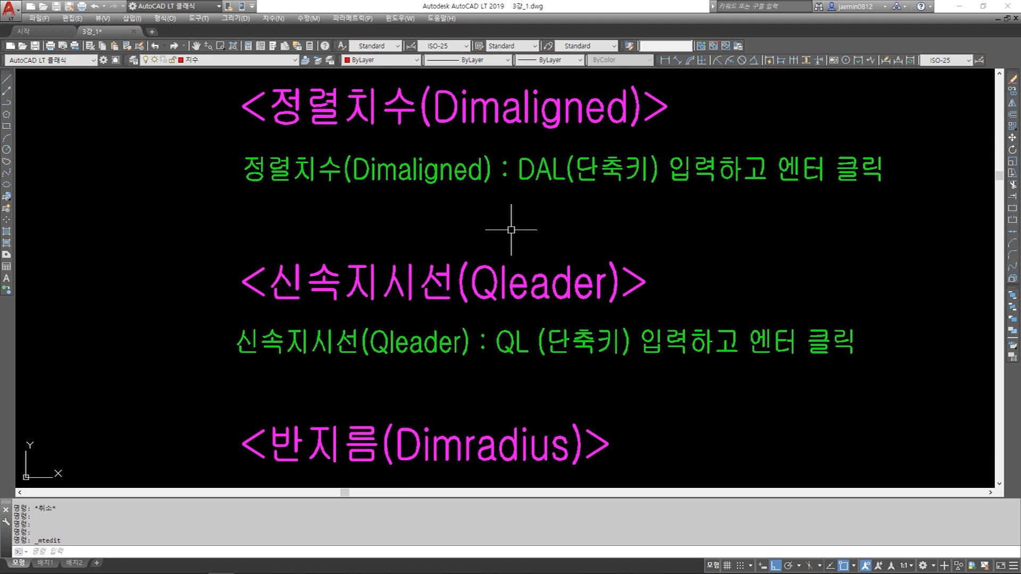
pyautogui.moveTo(589, 298); pyautogui.dragTo(585, 136, button='middle')
pyautogui.moveTo(546, 332); pyautogui.dragTo(545, 305, button='middle')
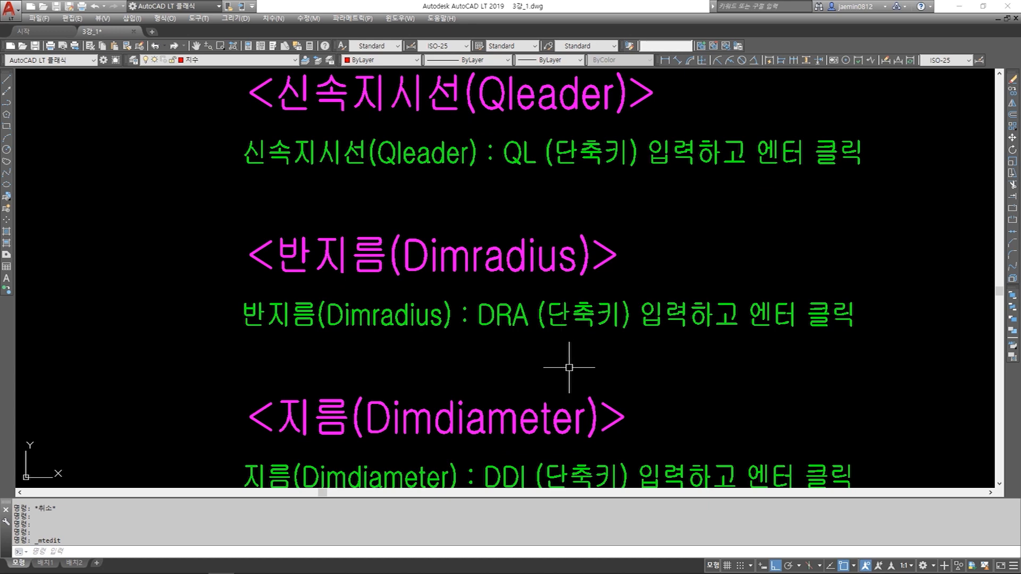
pyautogui.moveTo(553, 366)
pyautogui.mouseDown(button='middle')
pyautogui.moveTo(579, 346)
pyautogui.moveTo(569, 224)
pyautogui.mouseUp(button='middle')
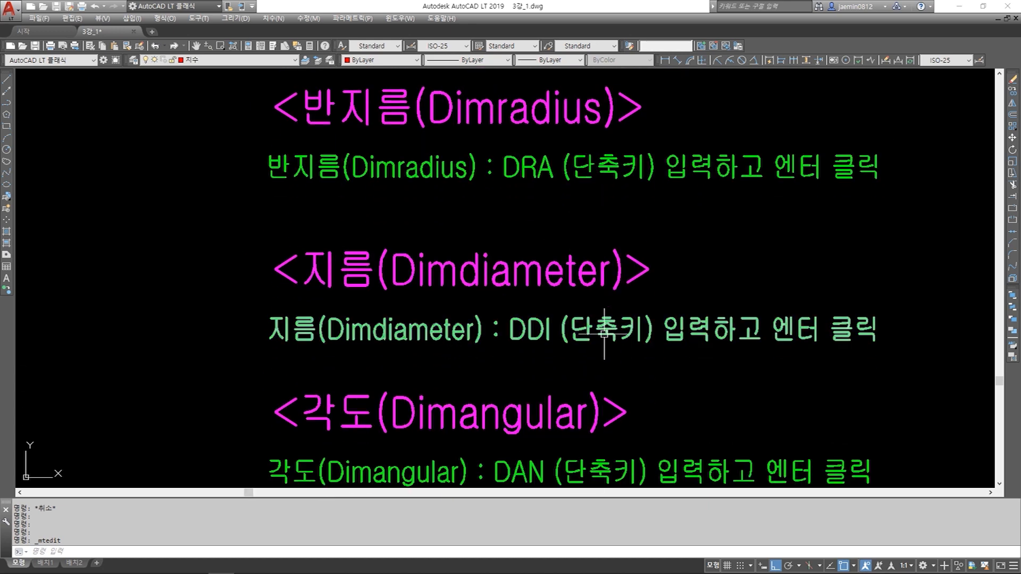
pyautogui.moveTo(610, 349); pyautogui.dragTo(617, 304, button='middle')
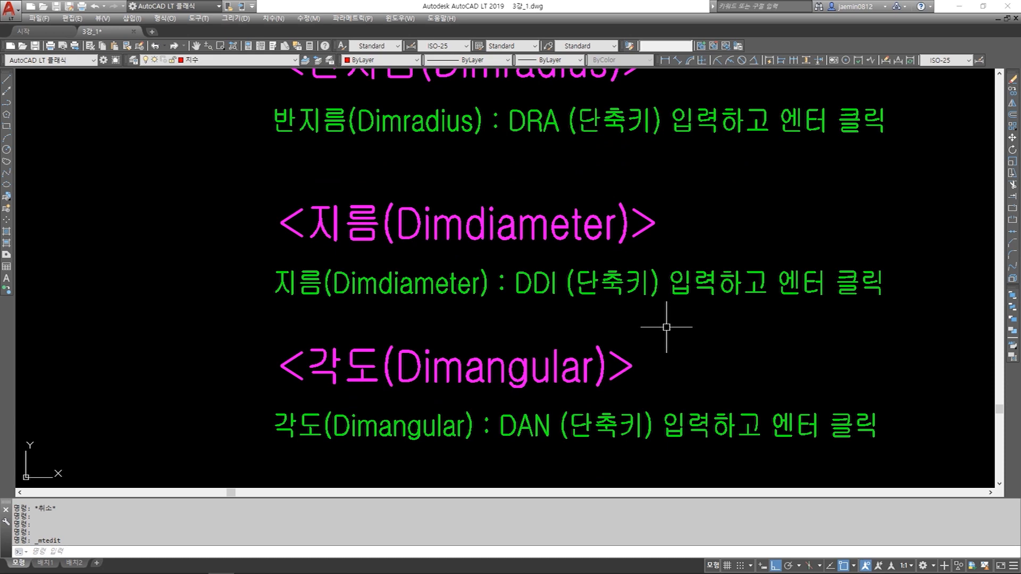
pyautogui.moveTo(673, 358); pyautogui.dragTo(683, 234, button='middle')
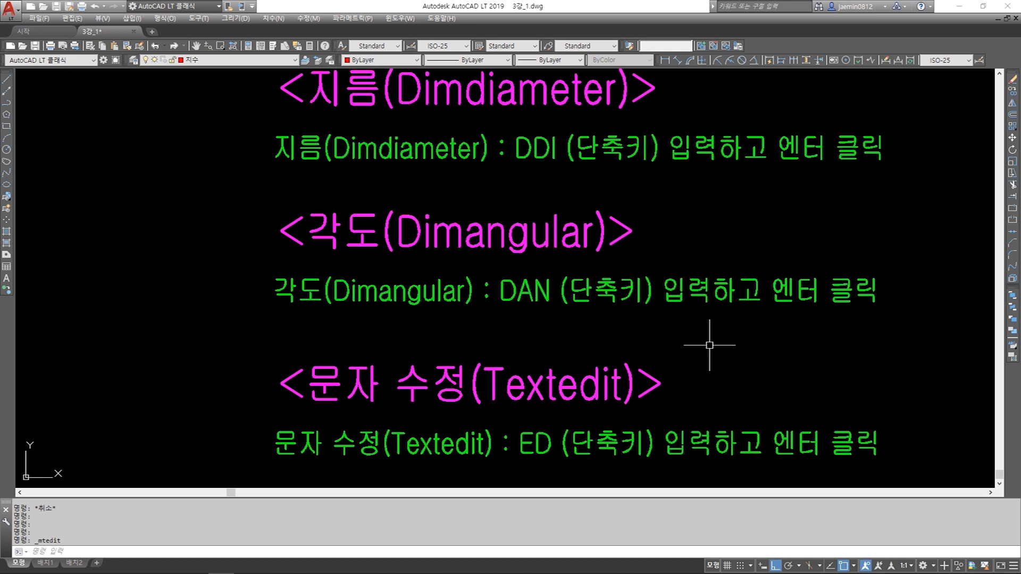
pyautogui.scroll(-4, 709, 345)
pyautogui.scroll(4, 588, 213)
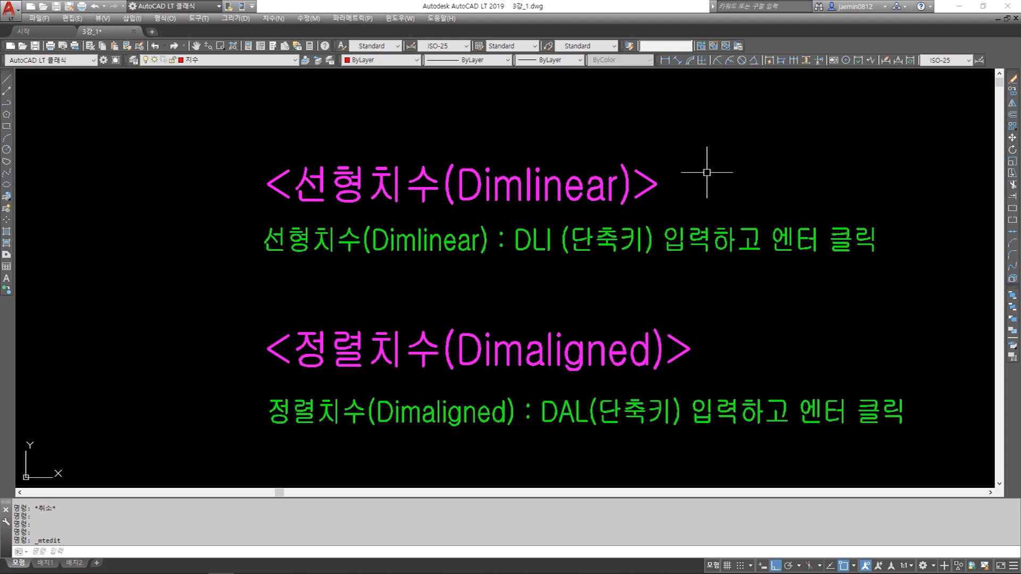
pyautogui.scroll(-2, 707, 173)
pyautogui.moveTo(889, 194); pyautogui.dragTo(490, 256, button='middle')
pyautogui.write('l')
pyautogui.press('Return')
pyautogui.click(568, 229)
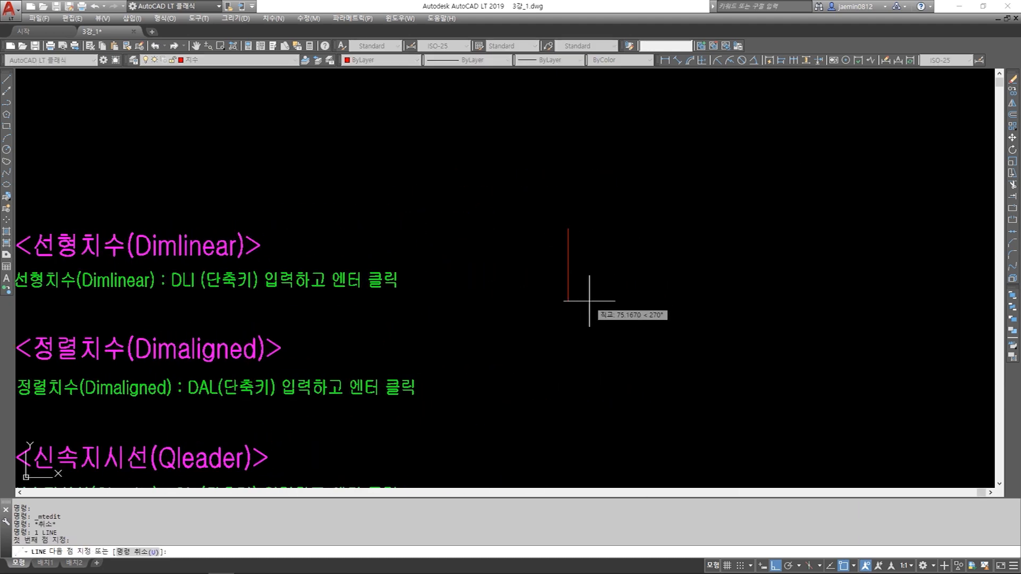
pyautogui.press('Escape')
# Make 외형선 the current layer
pyautogui.click(212, 59)
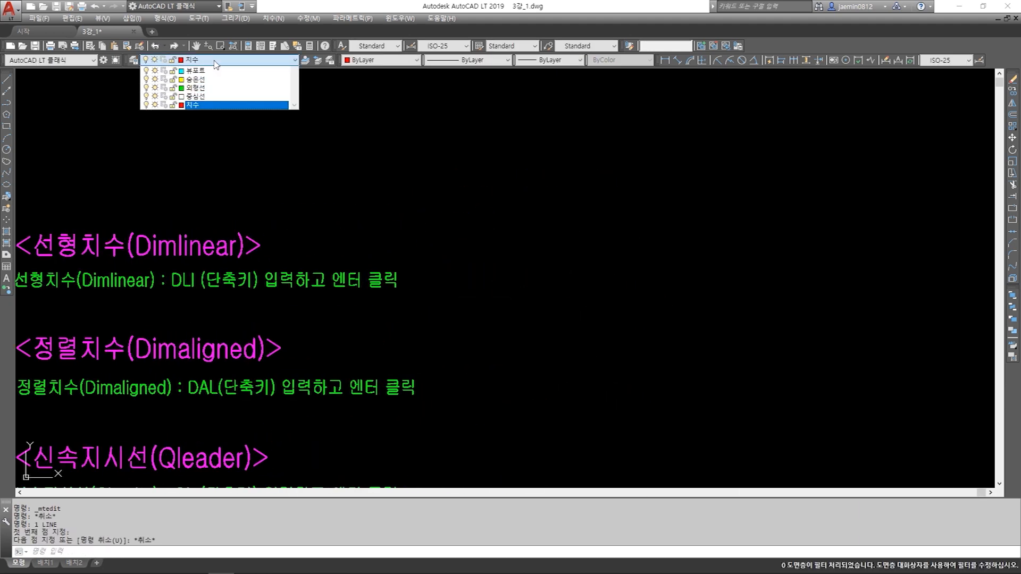
pyautogui.click(196, 121)
pyautogui.press('Escape')
pyautogui.press('Escape')
# Draw a vertical line 50 long in the empty area beside the Dimlinear notes
pyautogui.write('l')
pyautogui.press('Return')
pyautogui.click(552, 212)
pyautogui.write('50')
pyautogui.press('Return')
pyautogui.press('Escape')
# Copy the vertical line 70 units horizontally to its right
pyautogui.write('cc')
pyautogui.press('Return')
pyautogui.click(609, 217)
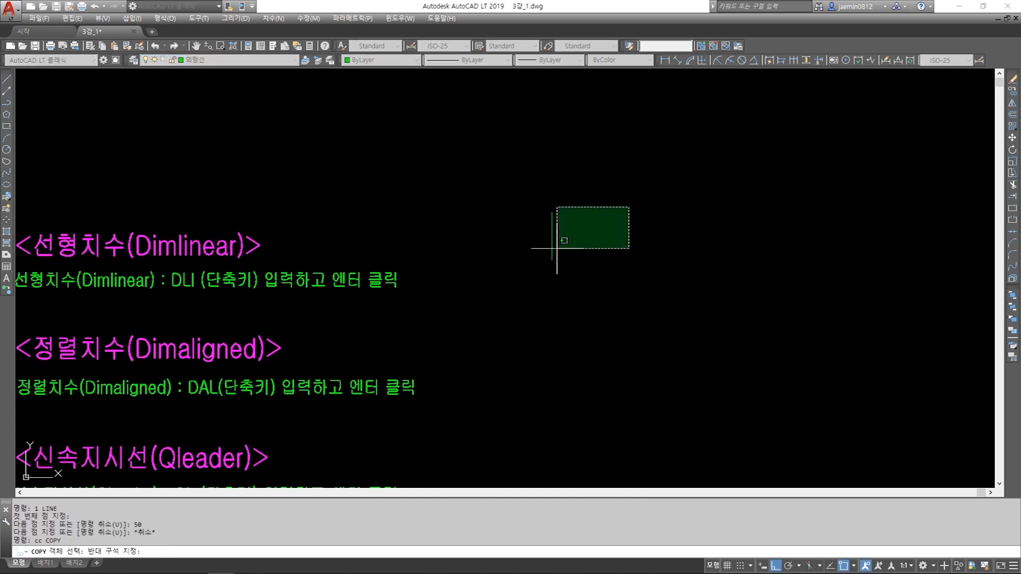
pyautogui.click(534, 250)
pyautogui.press('Return')
pyautogui.click(625, 290)
pyautogui.write('70')
pyautogui.press('Return')
pyautogui.press('Escape')
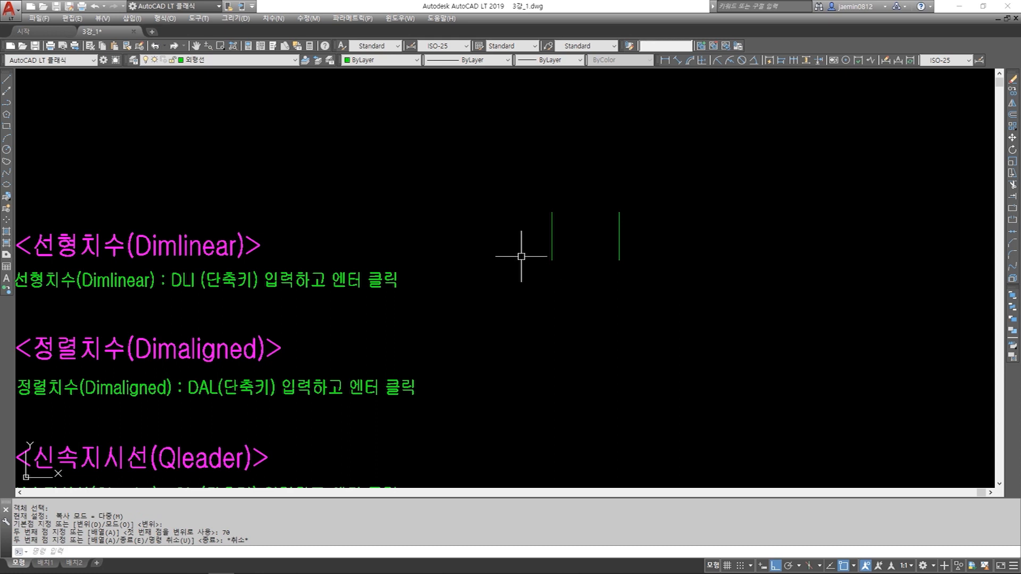
# Close the rectangle by drawing lines between the upper ends and the lower ends of the two vertical lines
pyautogui.scroll(2, 548, 258)
pyautogui.moveTo(548, 258); pyautogui.dragTo(466, 298, button='middle')
pyautogui.scroll(2, 529, 269)
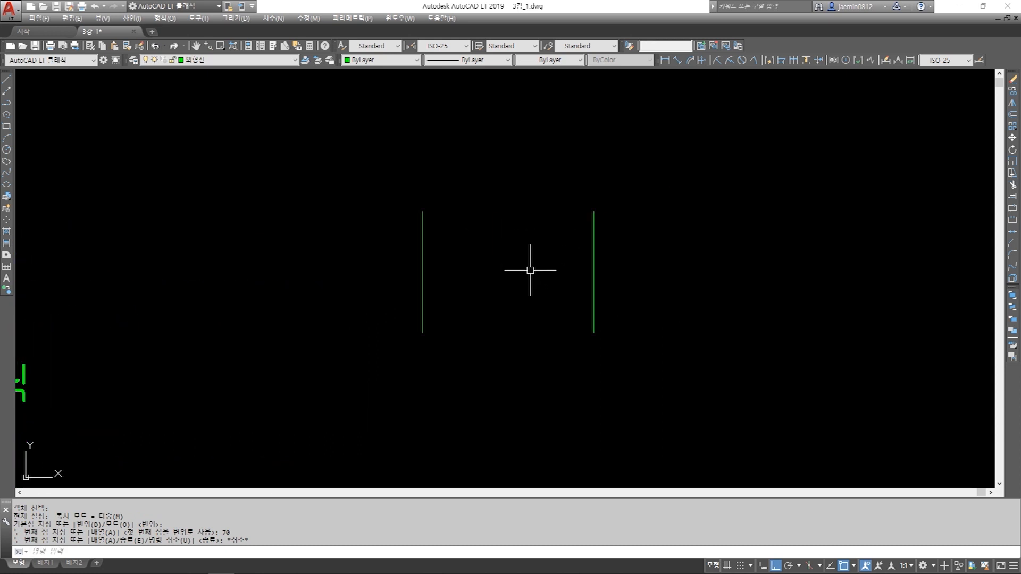
pyautogui.press('Escape')
pyautogui.write('l')
pyautogui.press('Return')
pyautogui.click(422, 211)
pyautogui.click(594, 211)
pyautogui.press('Escape')
pyautogui.press('Return')
pyautogui.click(593, 332)
pyautogui.click(423, 333)
pyautogui.press('Escape')
pyautogui.moveTo(489, 350); pyautogui.dragTo(472, 391, button='middle')
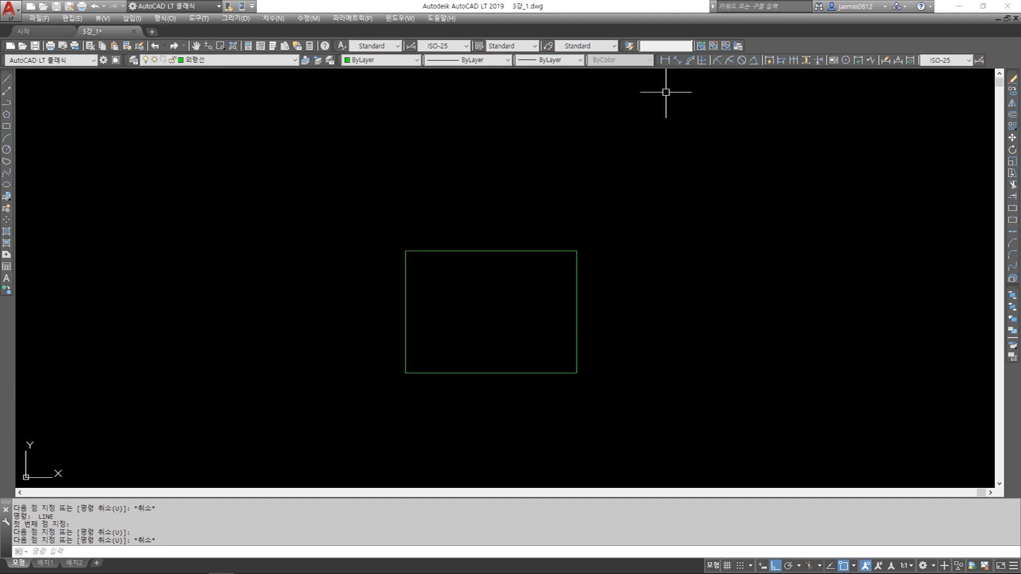
# Add a linear dimension to the rectangle's top edge, with the dimension line placed above it
pyautogui.click(665, 60)
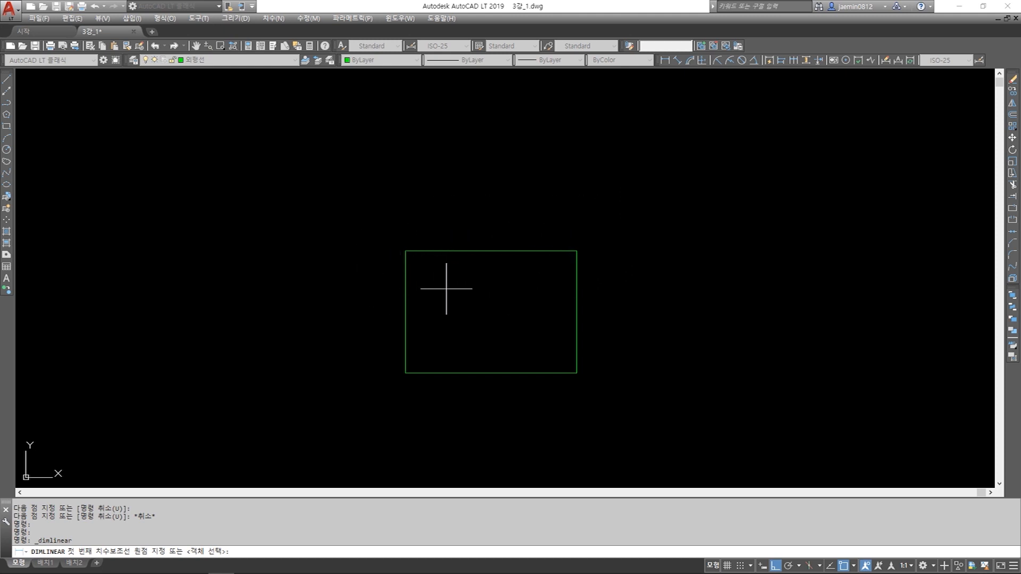
pyautogui.click(405, 250)
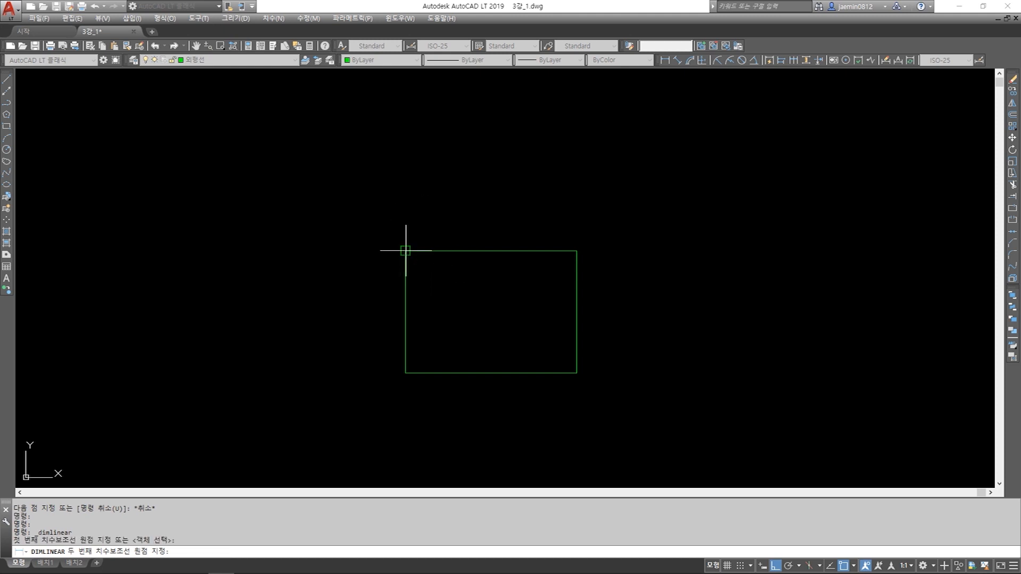
pyautogui.click(577, 251)
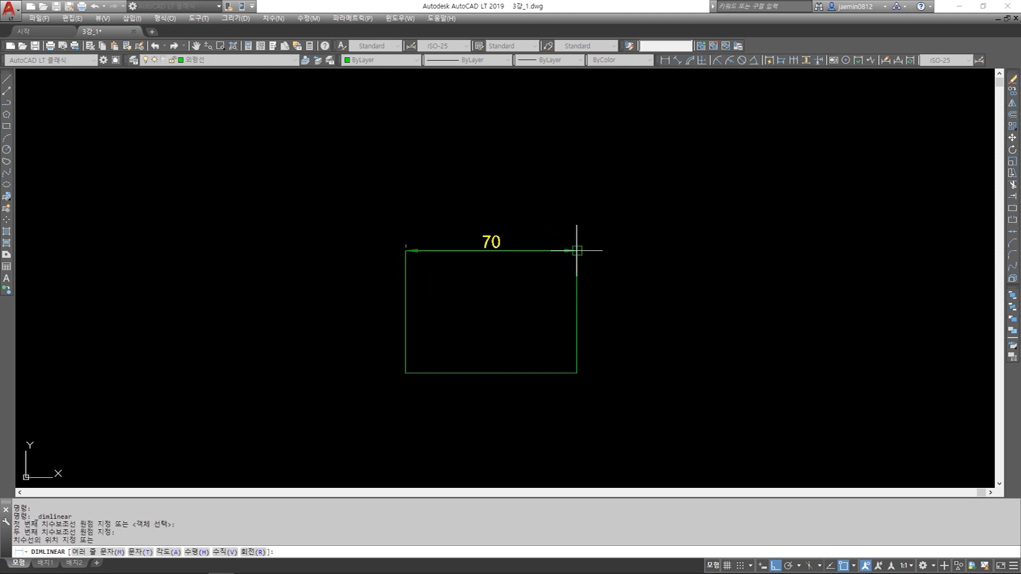
pyautogui.click(550, 203)
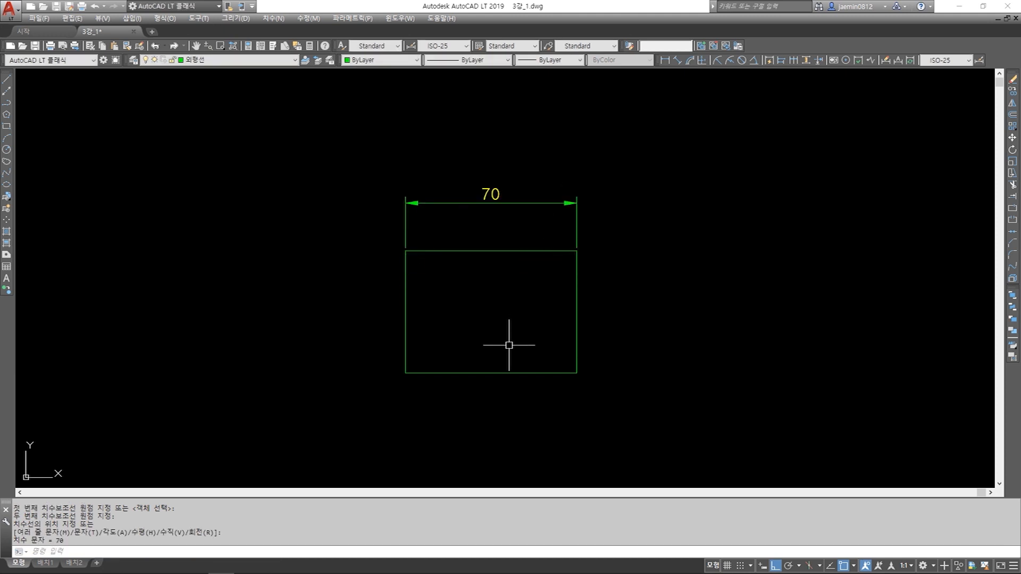
# Make 치수 the current layer
pyautogui.click(261, 60)
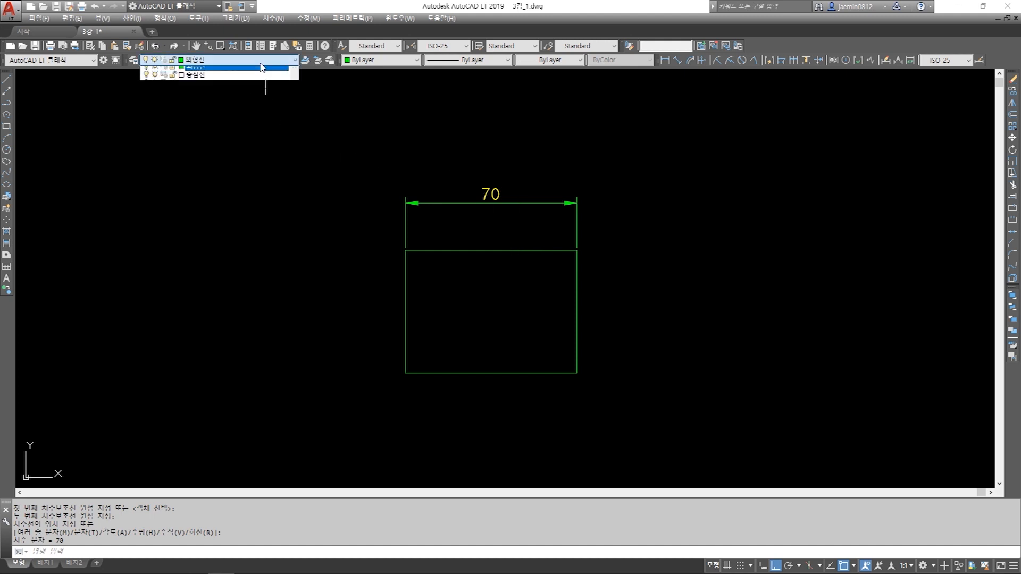
pyautogui.click(225, 140)
pyautogui.press('Escape')
# Move the dimension above the rectangle onto the 치수 layer
pyautogui.click(453, 171)
pyautogui.click(420, 211)
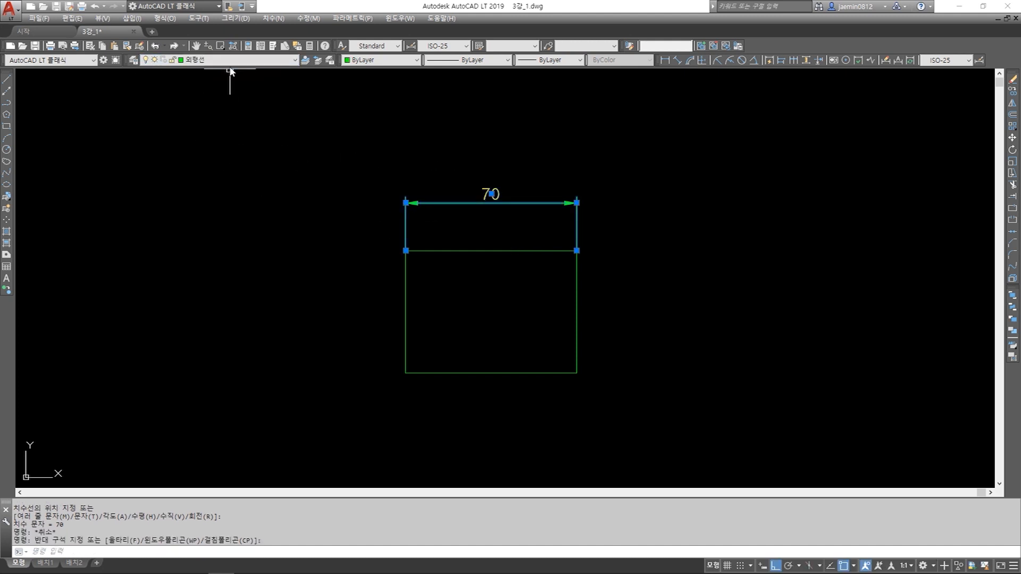
pyautogui.click(230, 60)
pyautogui.click(214, 136)
pyautogui.press('Escape')
# Erase the dimension above the rectangle
pyautogui.moveTo(539, 272); pyautogui.dragTo(510, 273, button='middle')
pyautogui.write('e')
pyautogui.click(478, 180)
pyautogui.press('Escape')
pyautogui.press('space')
pyautogui.click(508, 166)
pyautogui.click(451, 214)
pyautogui.press('space')
pyautogui.press('Escape')
# Add a linear dimension between the rectangle's two top corners on the 치수 layer, placed above the edge
pyautogui.click(665, 60)
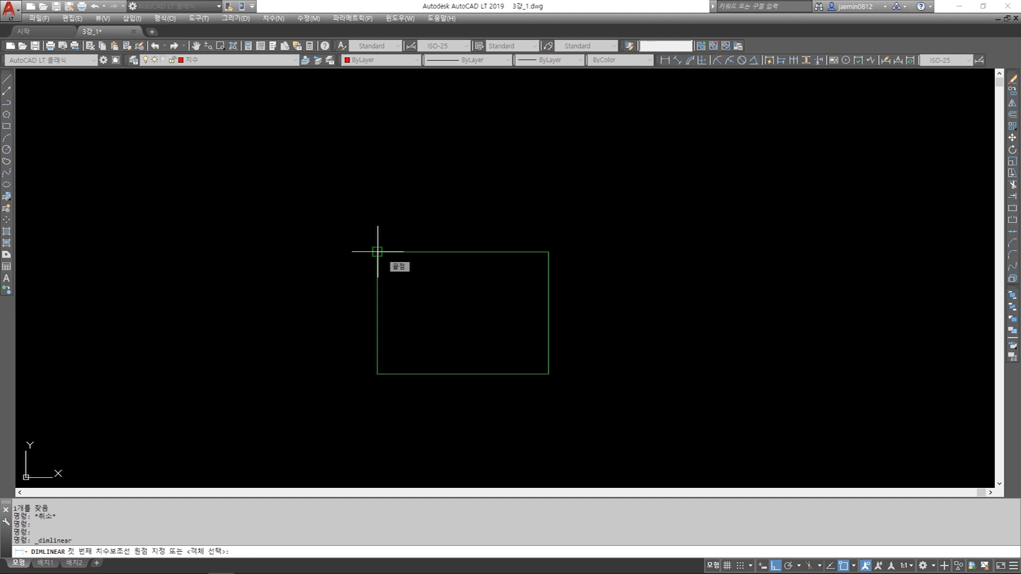
pyautogui.click(548, 252)
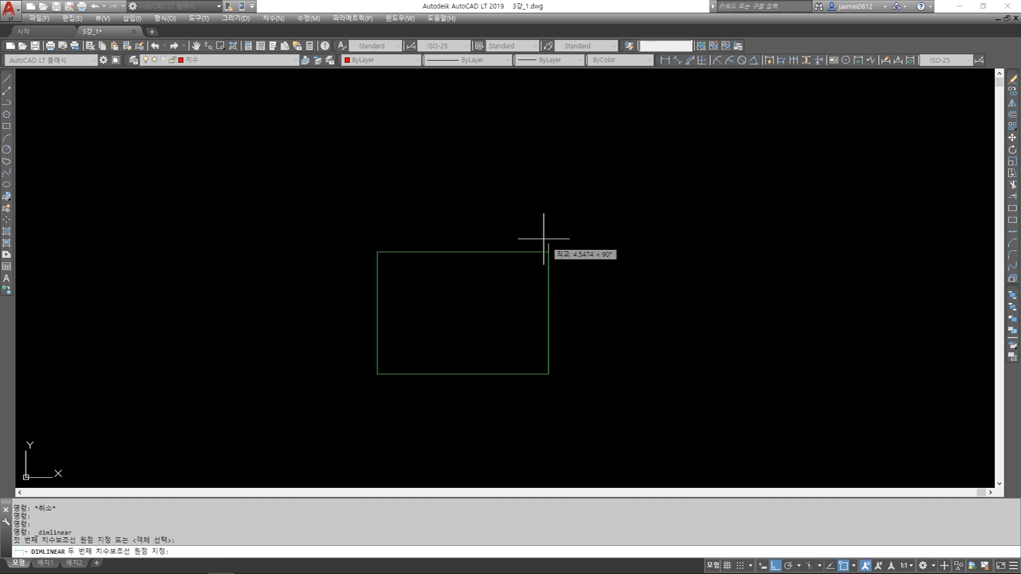
pyautogui.click(377, 252)
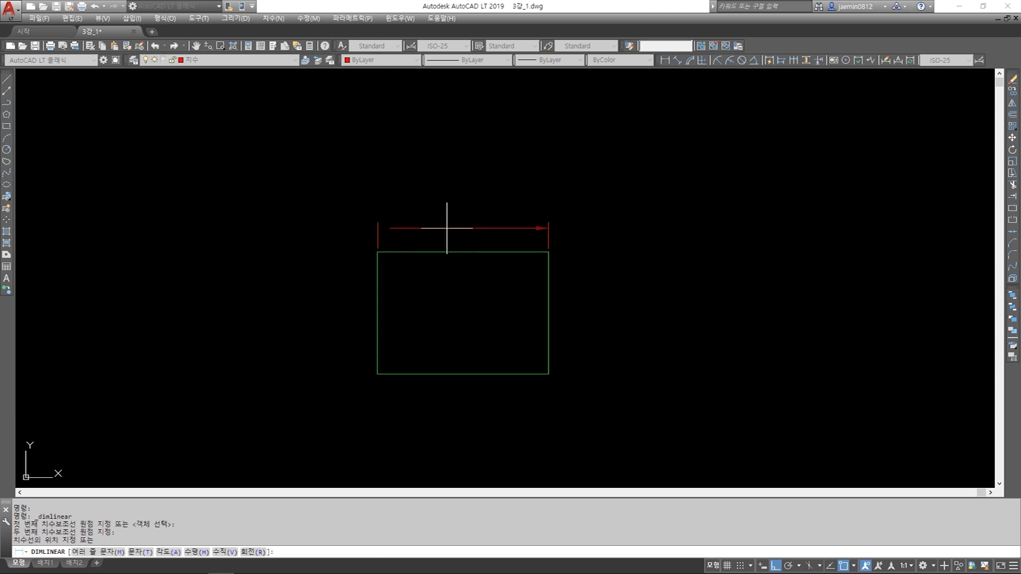
pyautogui.click(446, 209)
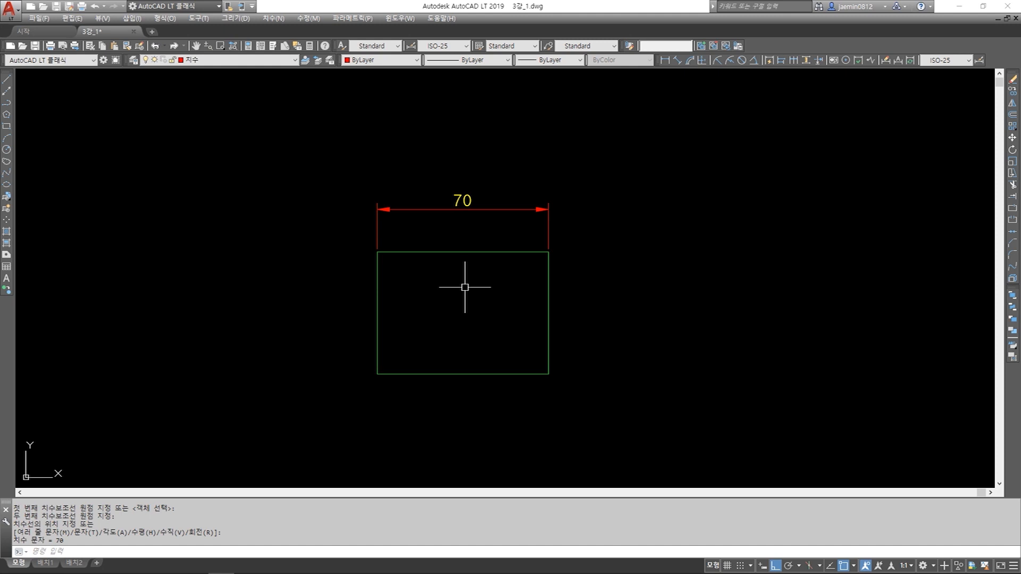
# Stretch the dimension's left extension-line origin from the rectangle's top-left corner to the midpoint of the top edge
pyautogui.click(515, 168)
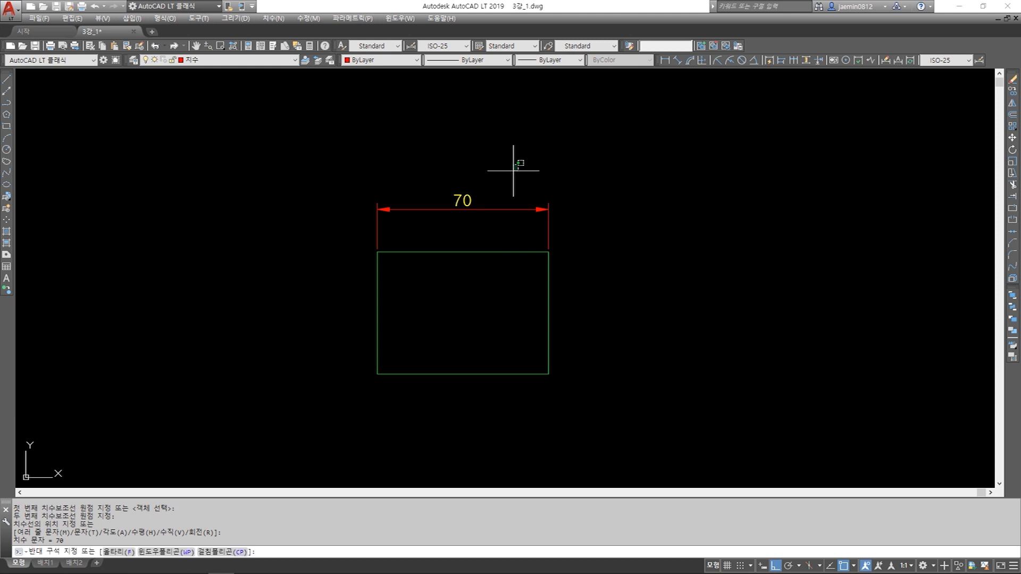
pyautogui.click(475, 227)
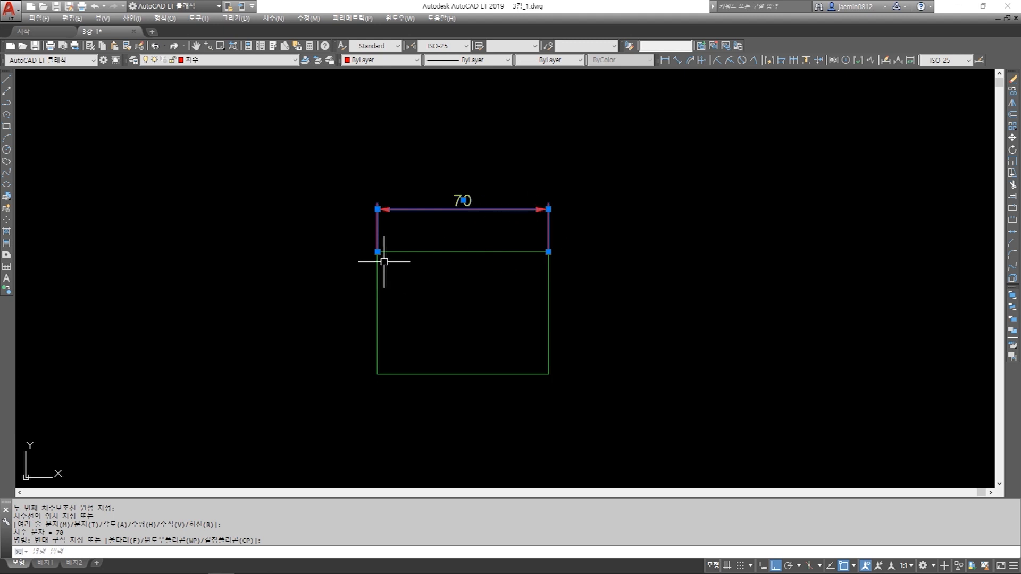
pyautogui.scroll(3, 379, 253)
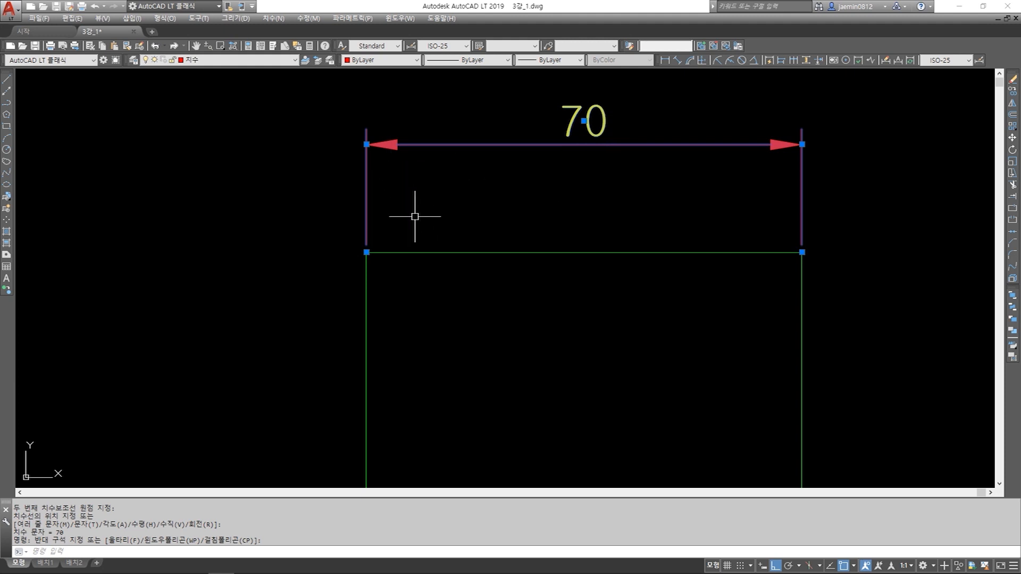
pyautogui.scroll(-2, 429, 213)
pyautogui.scroll(2, 449, 216)
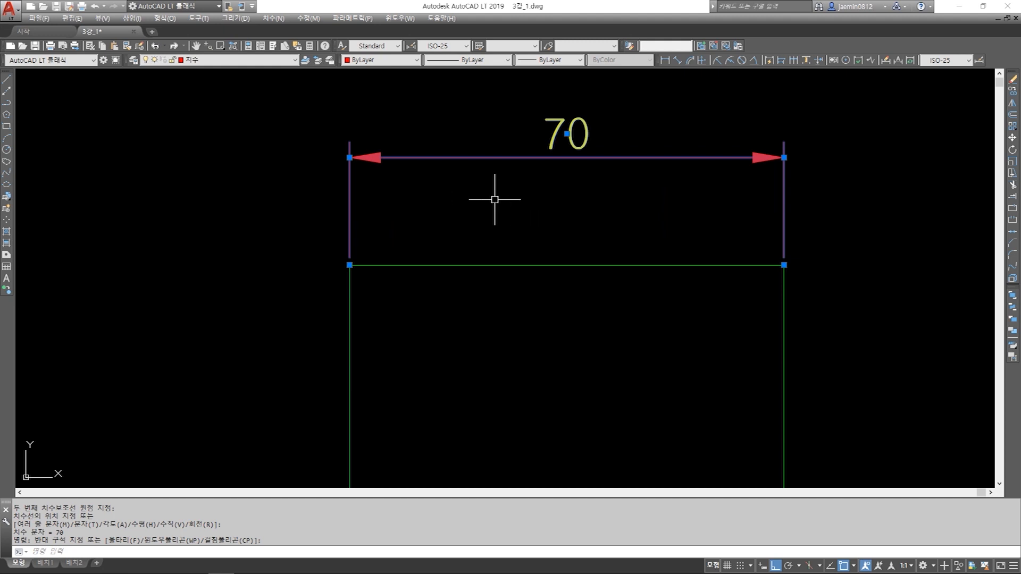
pyautogui.click(349, 264)
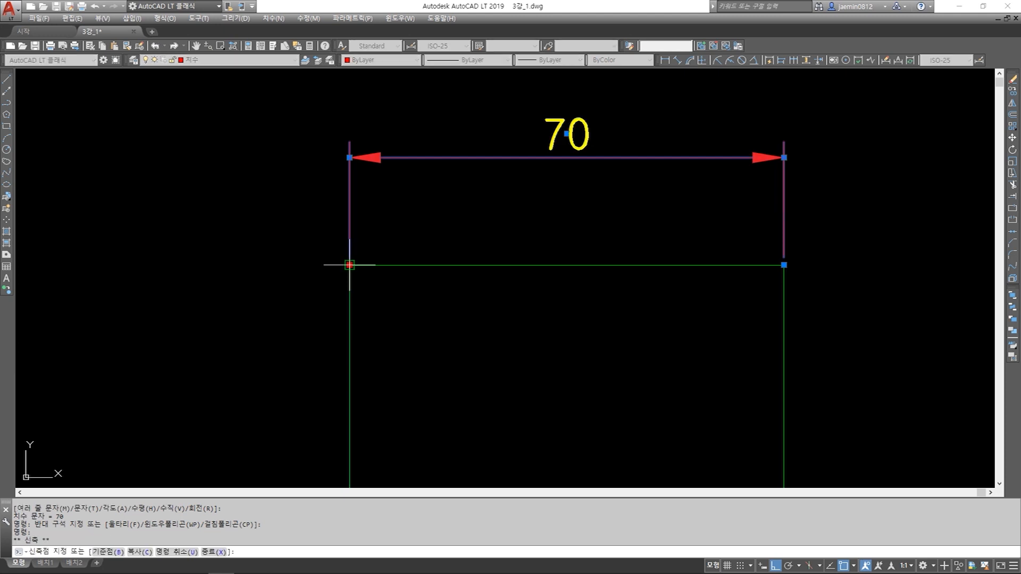
pyautogui.click(567, 265)
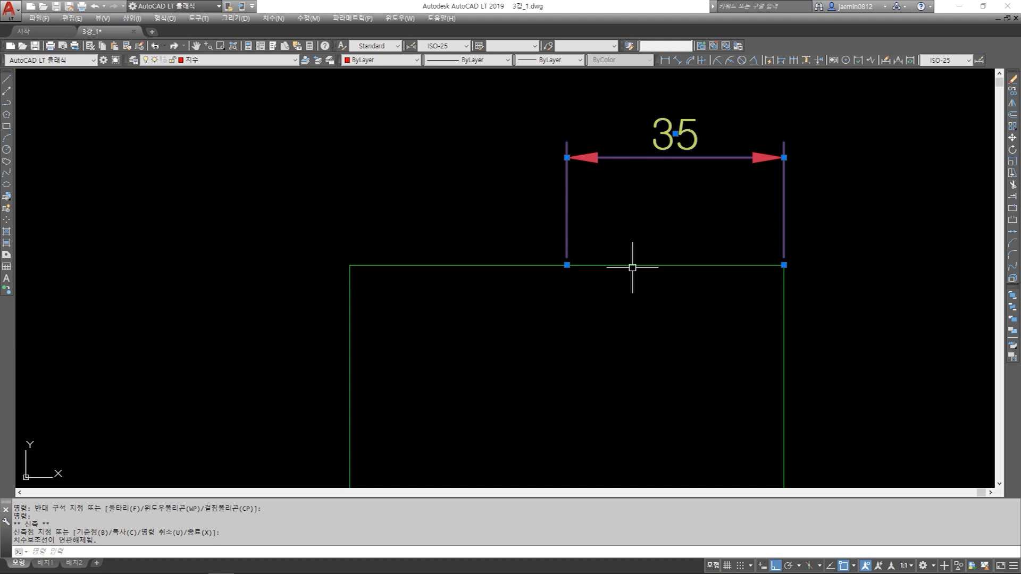
pyautogui.press('Escape')
# Stretch the top dimension's left extension-line origin from the edge midpoint back to the rectangle's top-left corner
pyautogui.click(612, 191)
pyautogui.click(565, 195)
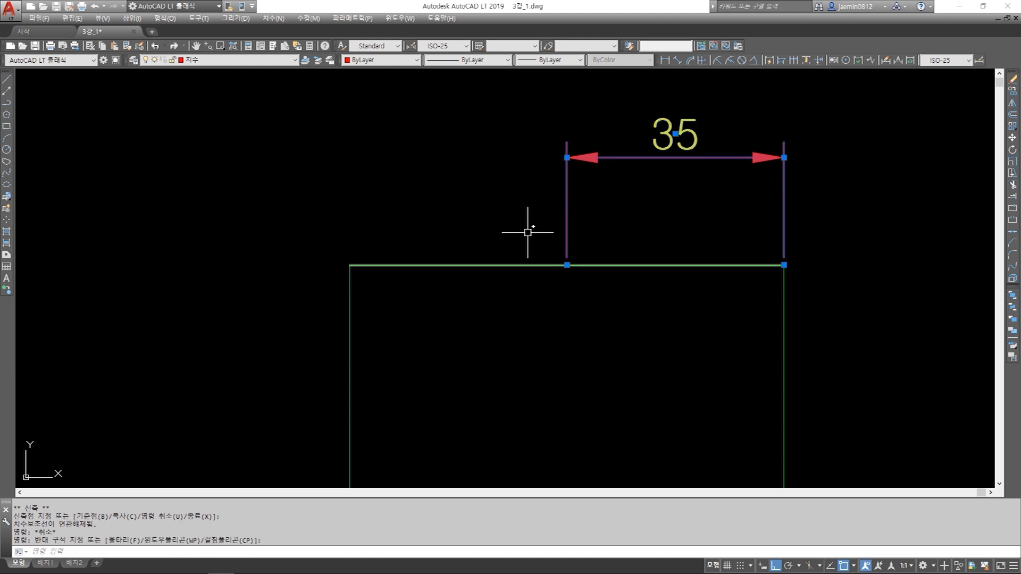
pyautogui.click(567, 264)
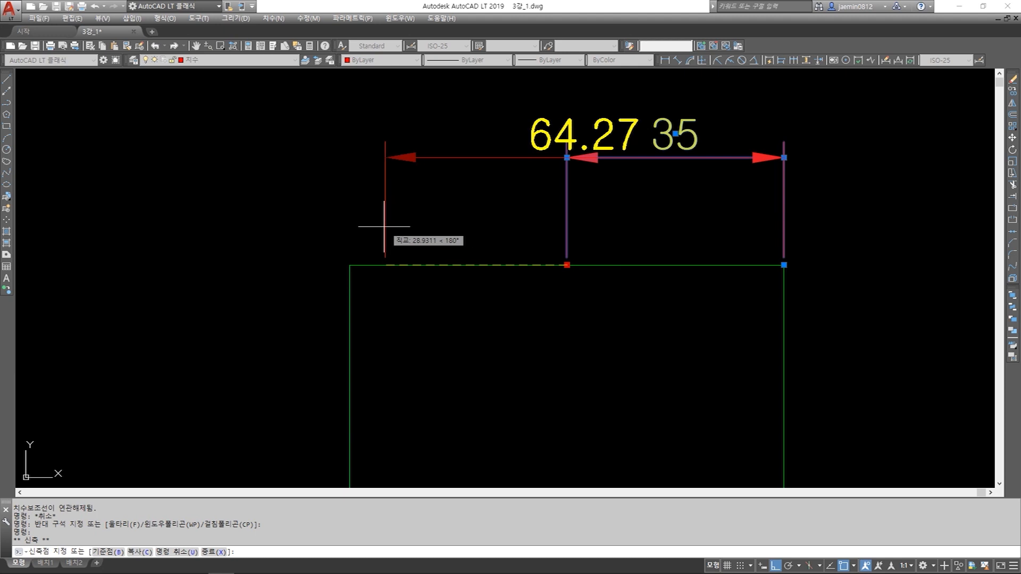
pyautogui.click(349, 264)
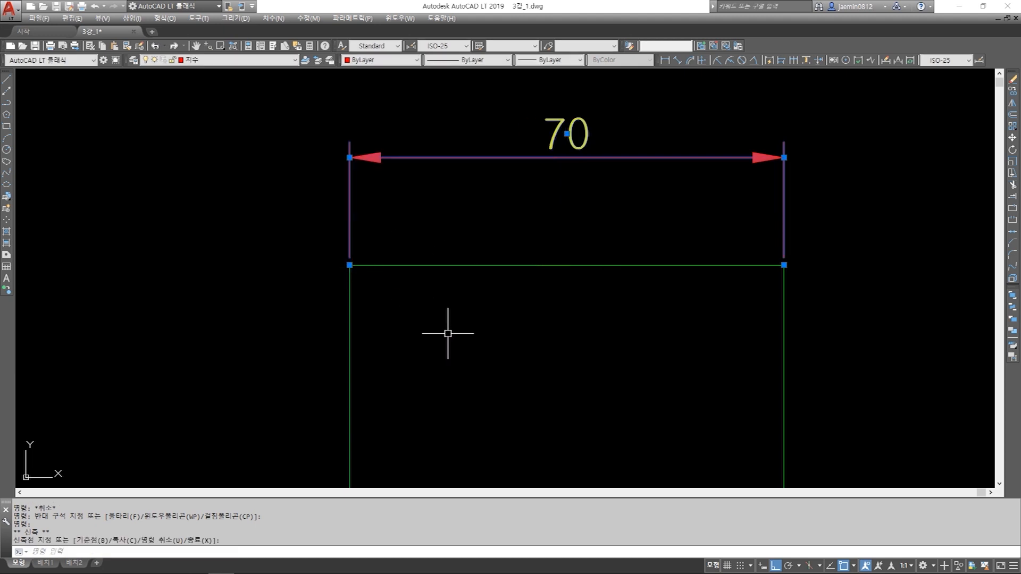
# Stretch the dimension's right extension-line origin to the midpoint of the rectangle's top edge and back to the top-right corner
pyautogui.click(784, 264)
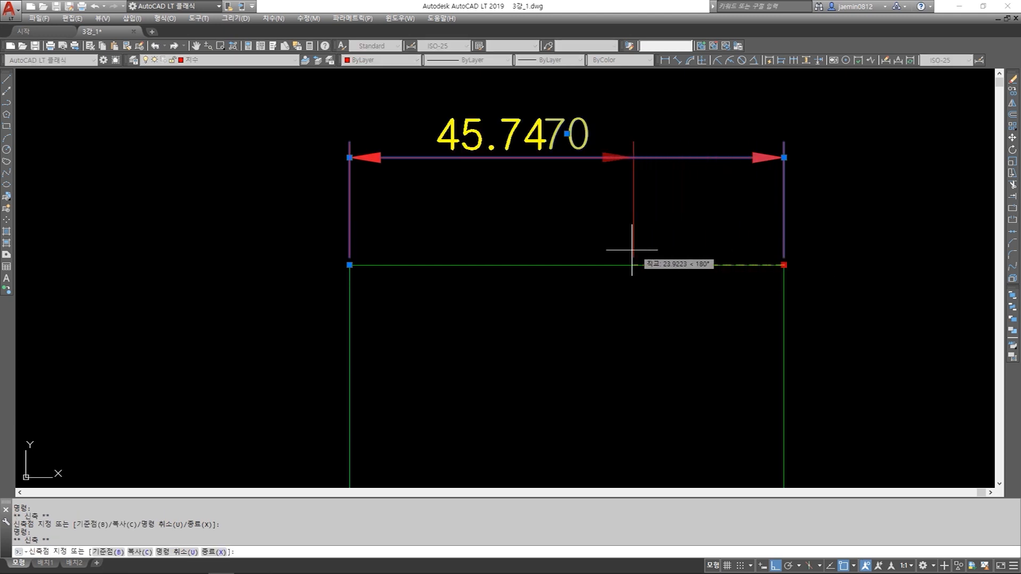
pyautogui.click(567, 265)
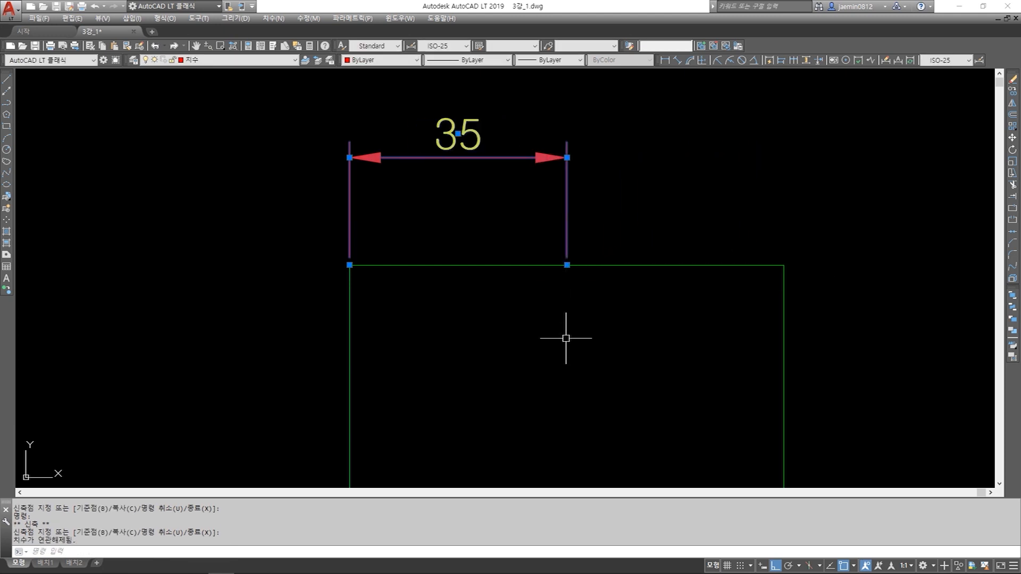
pyautogui.click(567, 264)
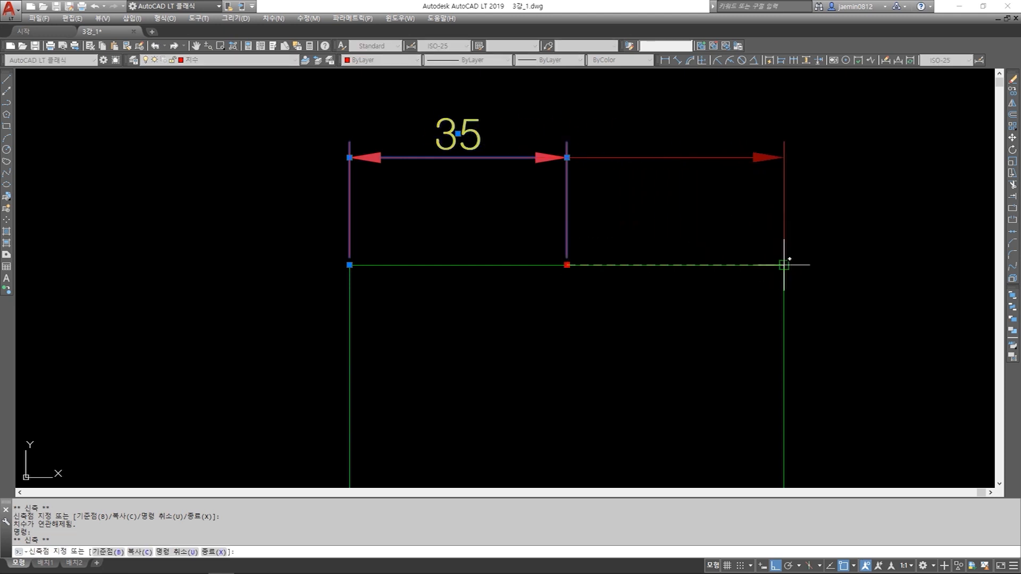
pyautogui.click(784, 265)
pyautogui.scroll(-2, 588, 330)
pyautogui.moveTo(610, 307); pyautogui.dragTo(570, 342, button='middle')
pyautogui.scroll(2, 515, 325)
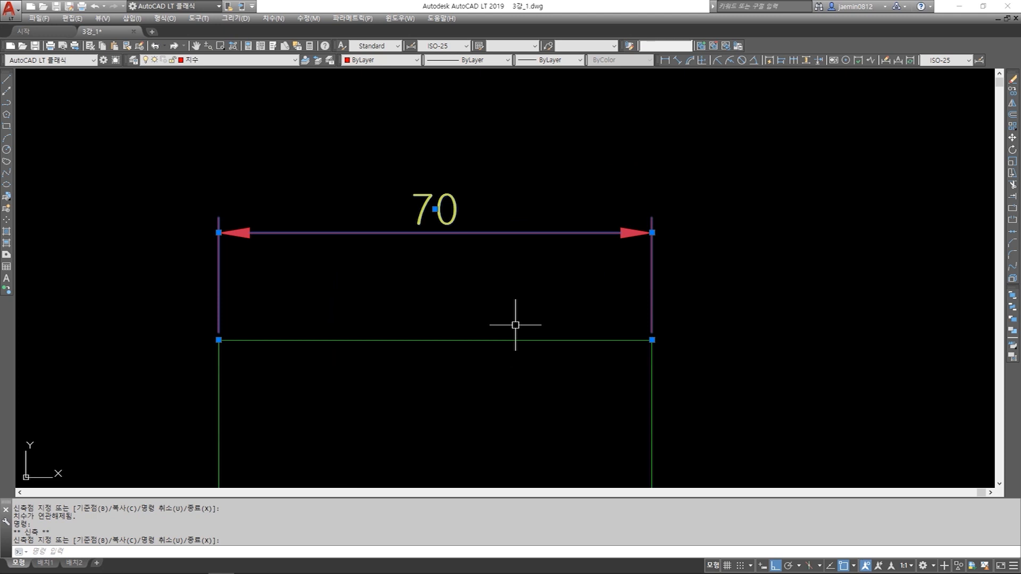
# Reselect the dimension, raise its dimension line with the right-end grip, and lower it again toward the rectangle
pyautogui.moveTo(515, 325); pyautogui.dragTo(540, 310, button='middle')
pyautogui.press('Escape')
pyautogui.click(594, 178)
pyautogui.click(518, 264)
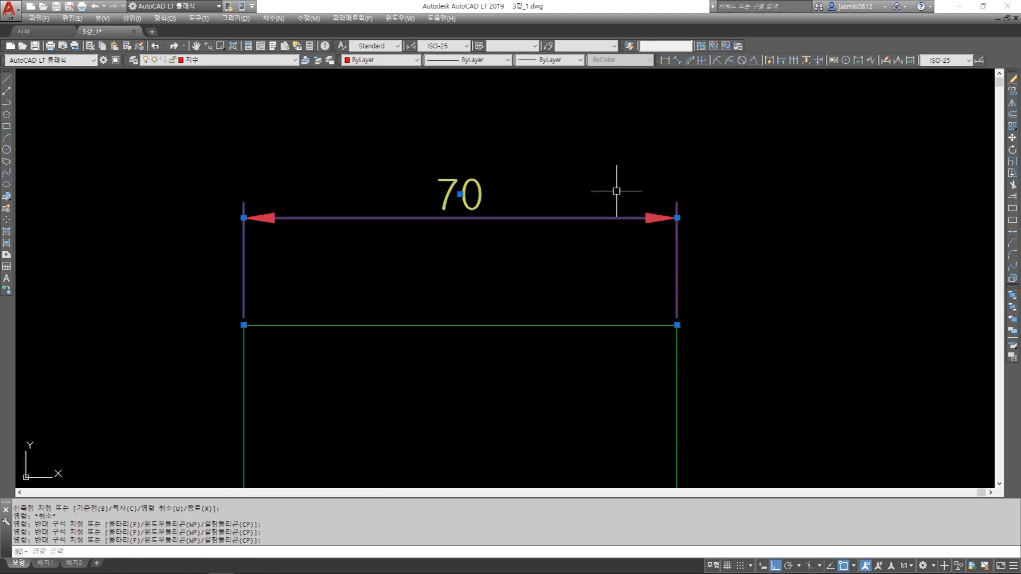
pyautogui.moveTo(677, 218)
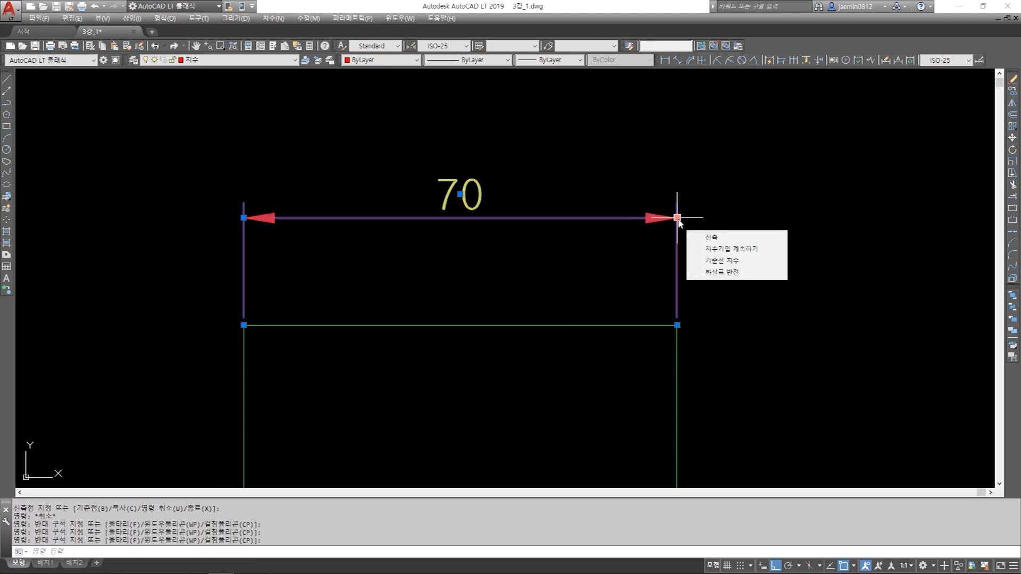
pyautogui.click(677, 217)
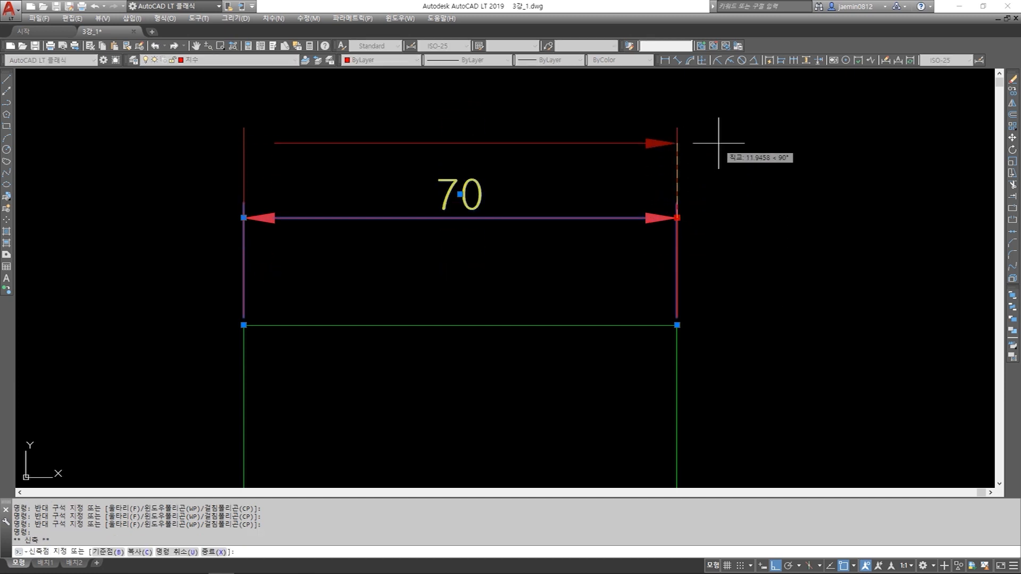
pyautogui.moveTo(725, 148); pyautogui.dragTo(718, 206, button='middle')
pyautogui.click(716, 169)
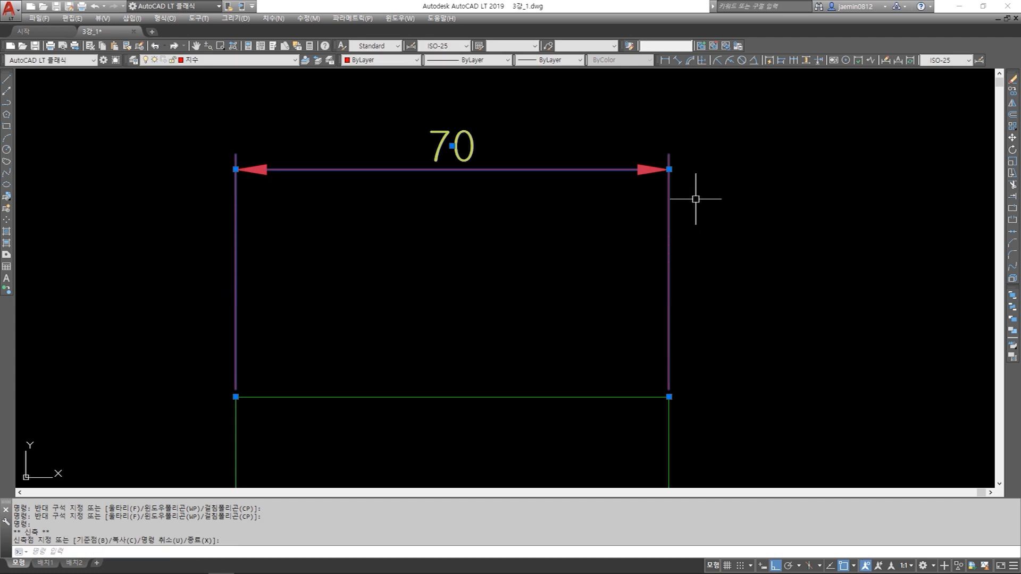
pyautogui.click(669, 169)
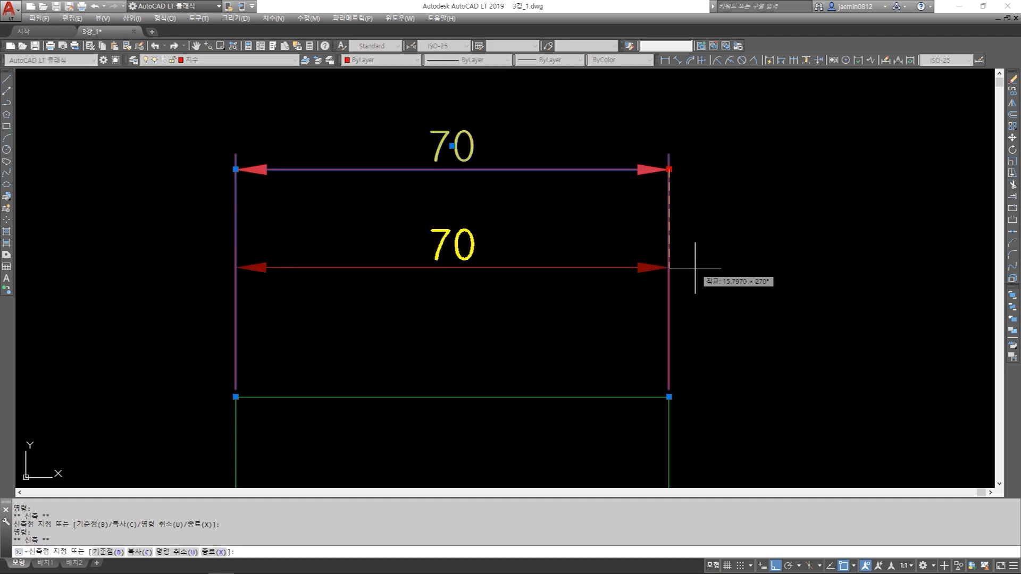
pyautogui.click(699, 307)
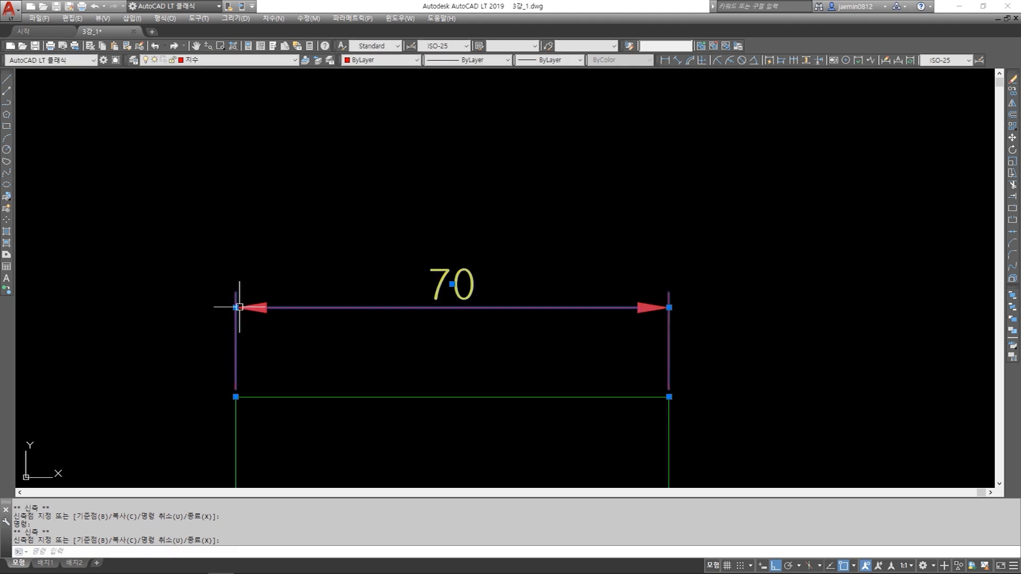
# Raise the dimension line with its left-end grip and bring it back down to a moderate distance above the top edge
pyautogui.click(234, 307)
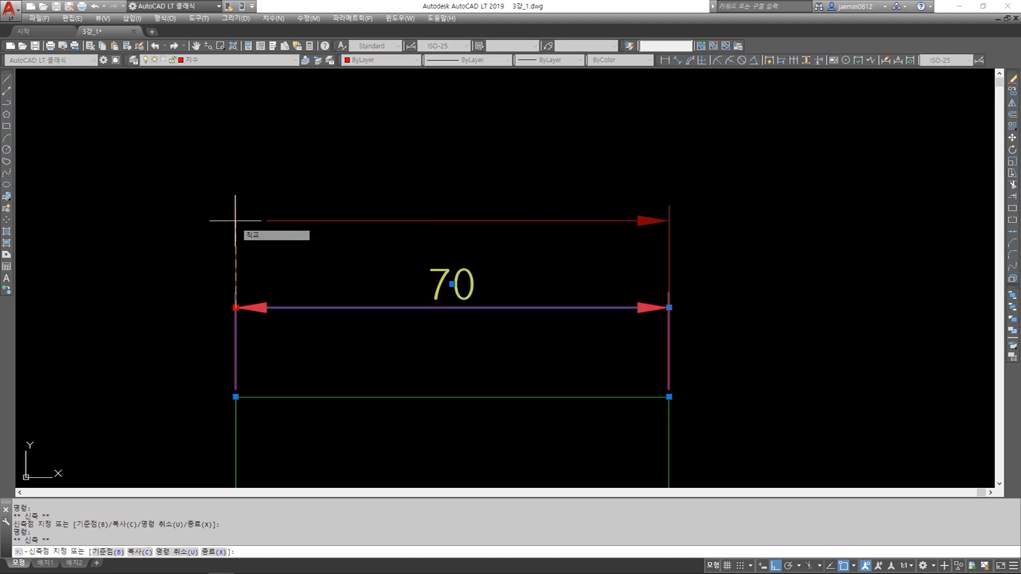
pyautogui.click(239, 186)
pyautogui.click(236, 185)
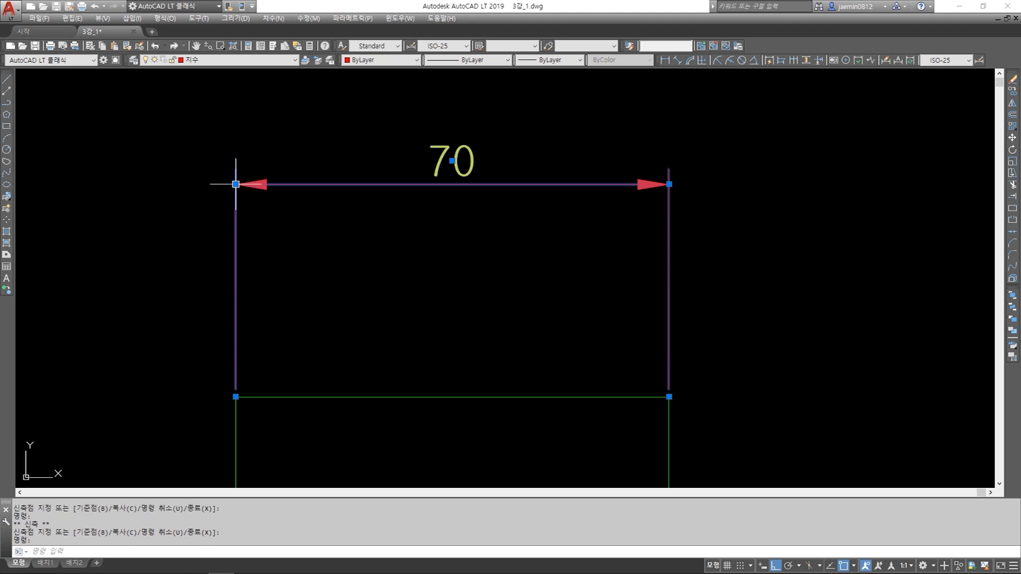
pyautogui.click(236, 185)
pyautogui.moveTo(383, 335)
pyautogui.mouseDown(button='middle')
pyautogui.moveTo(428, 261)
pyautogui.moveTo(441, 270)
pyautogui.mouseUp(button='middle')
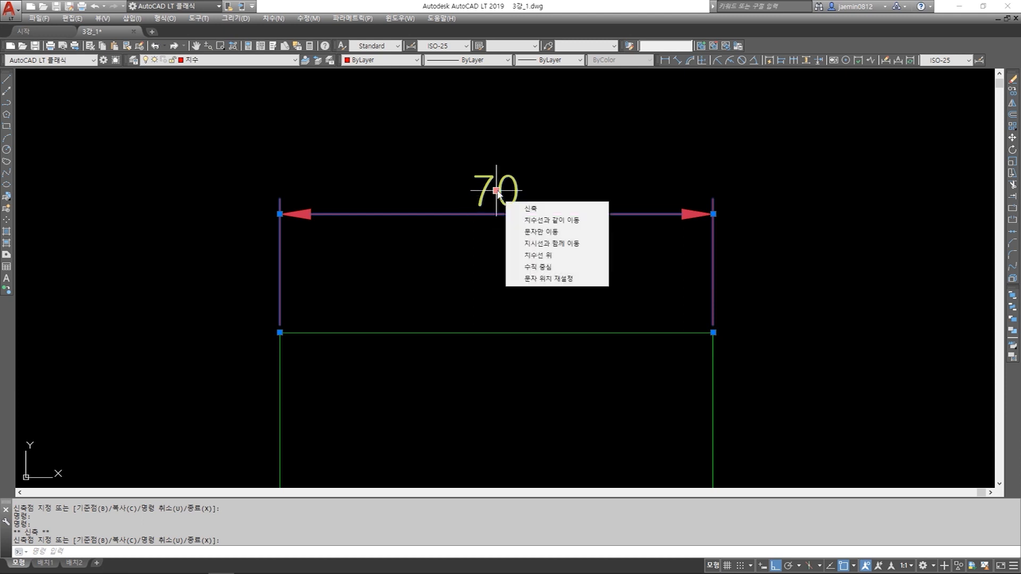
# Stretch the dimension's text grip down onto the midpoint of the dimension line
pyautogui.click(496, 191)
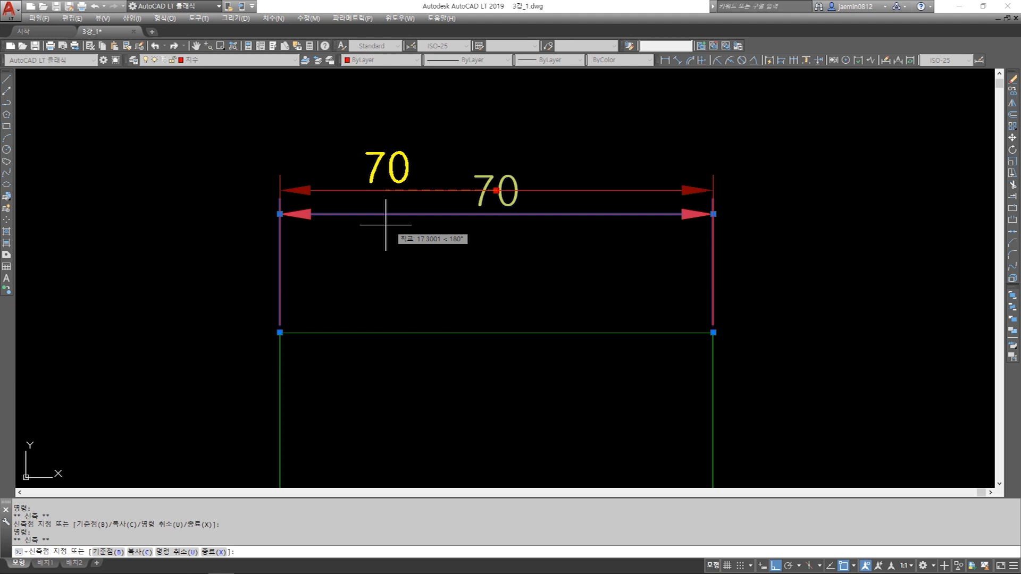
pyautogui.click(496, 215)
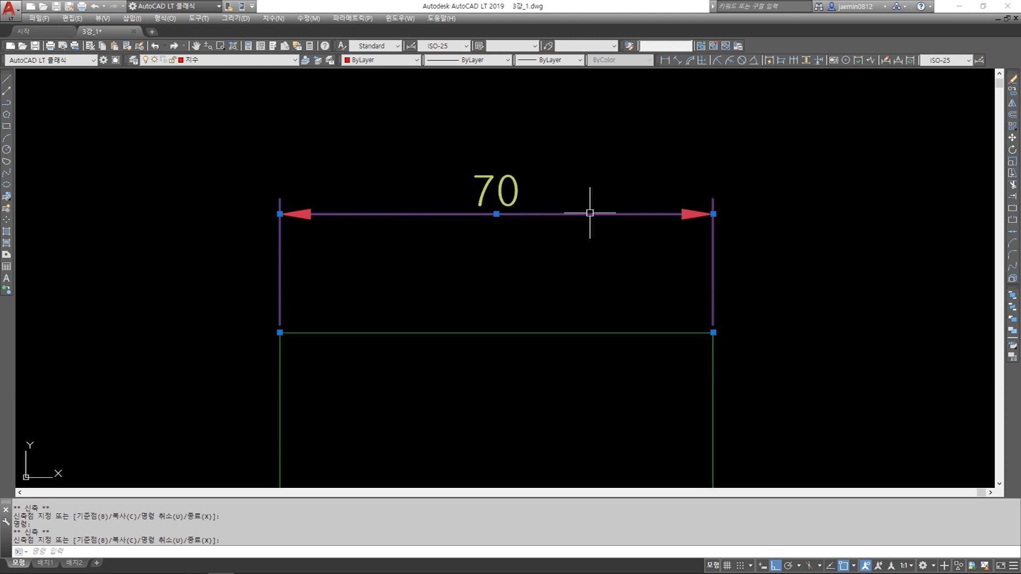
# Slide the dimension text along its line toward the right end, toward the left end, and back to the midpoint
pyautogui.click(497, 214)
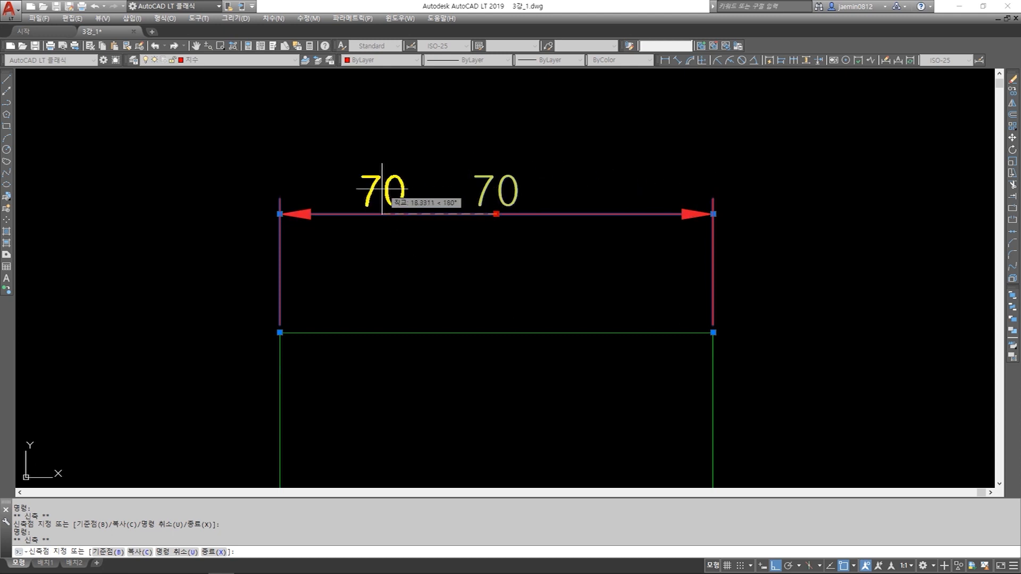
pyautogui.click(582, 201)
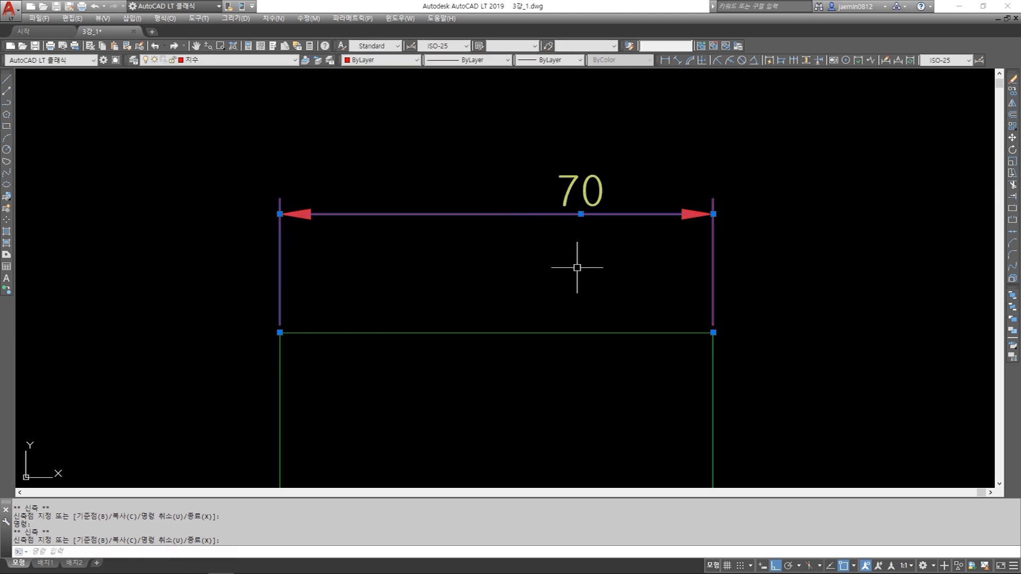
pyautogui.click(581, 214)
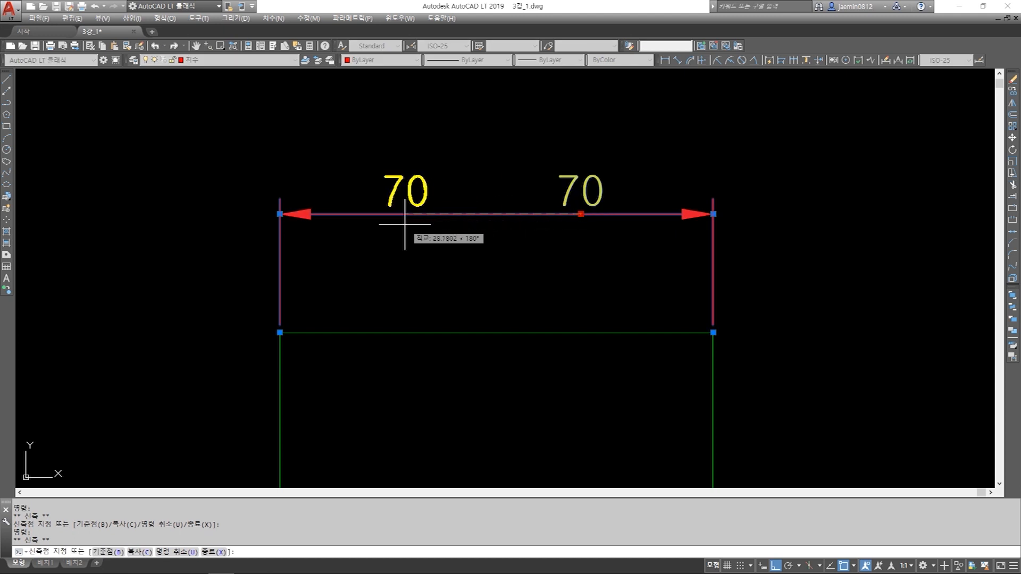
pyautogui.click(389, 249)
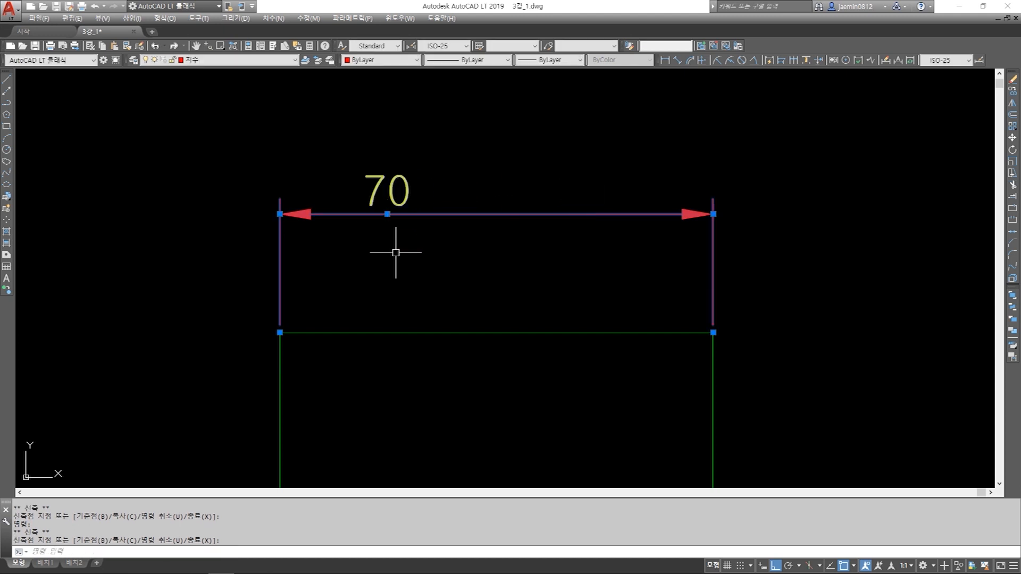
pyautogui.click(387, 214)
pyautogui.click(497, 215)
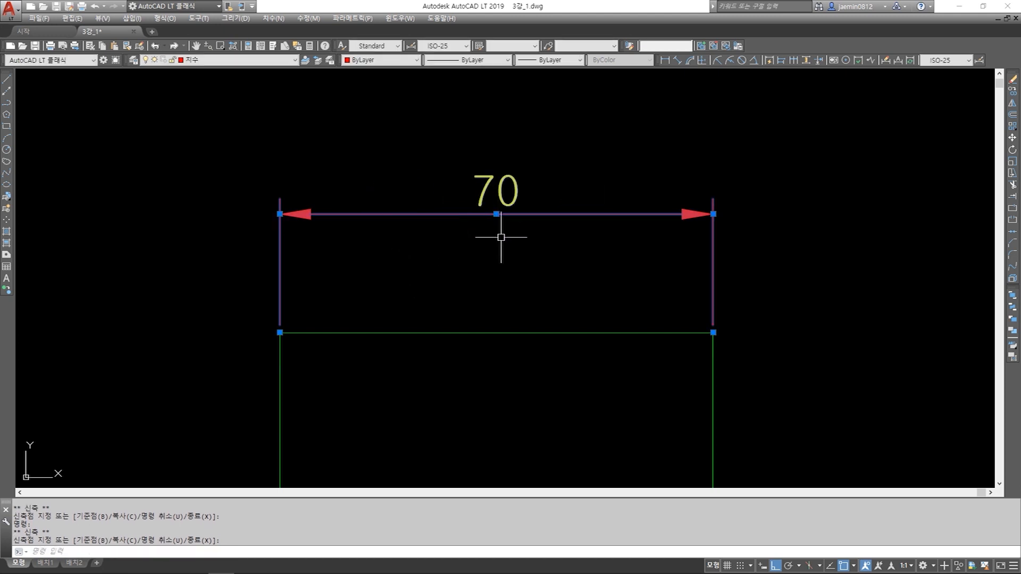
# Move the dimension text outside the right extension line, across to outside the left one, and back to the dimension line's midpoint
pyautogui.click(496, 214)
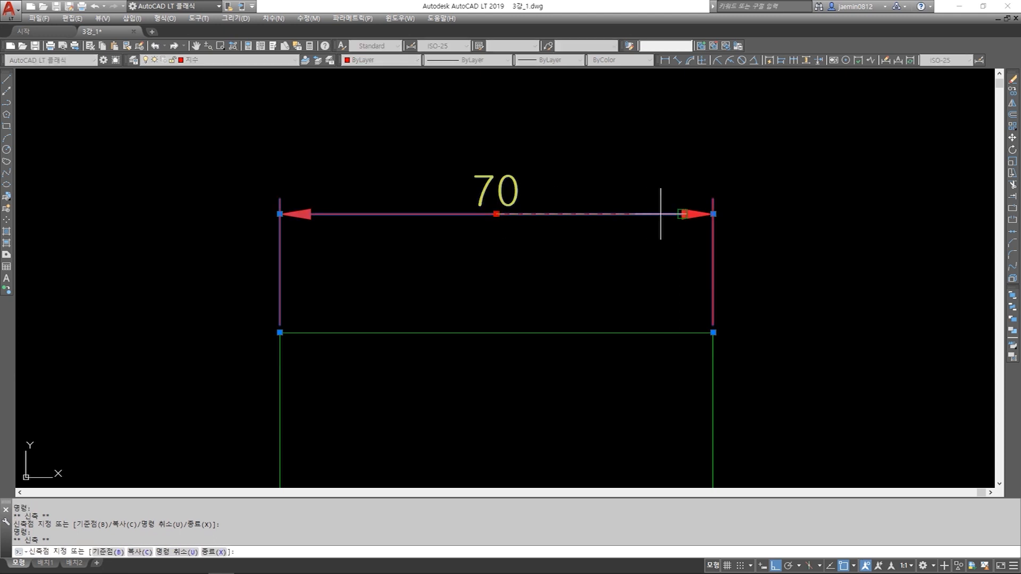
pyautogui.click(761, 215)
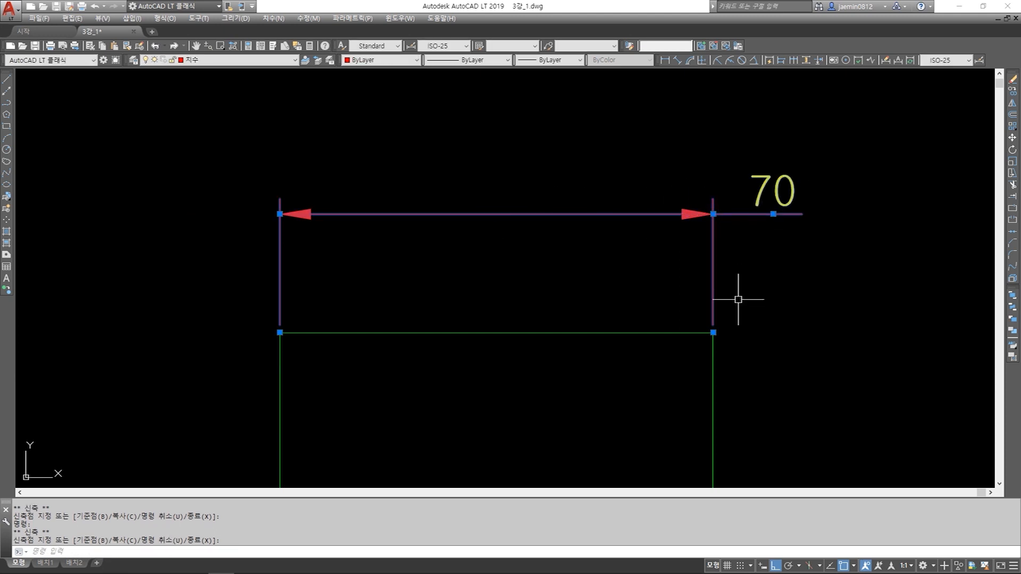
pyautogui.click(774, 214)
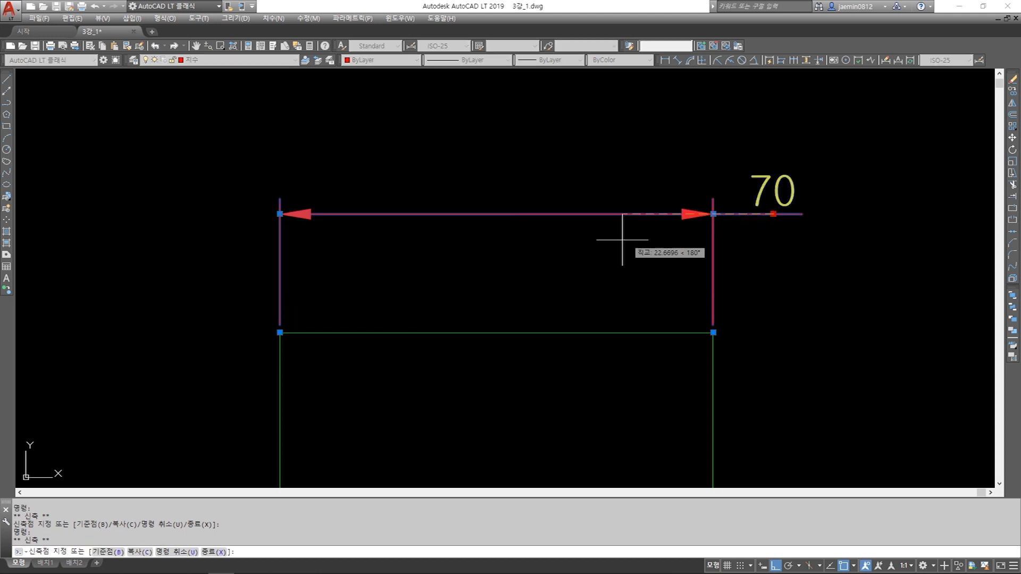
pyautogui.click(249, 244)
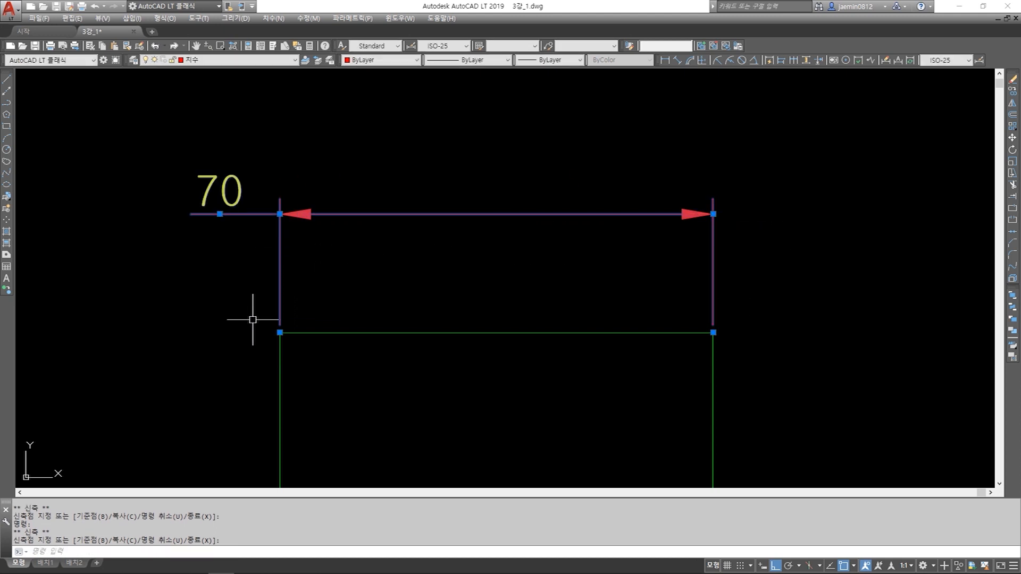
pyautogui.scroll(-1, 340, 330)
pyautogui.scroll(1, 376, 328)
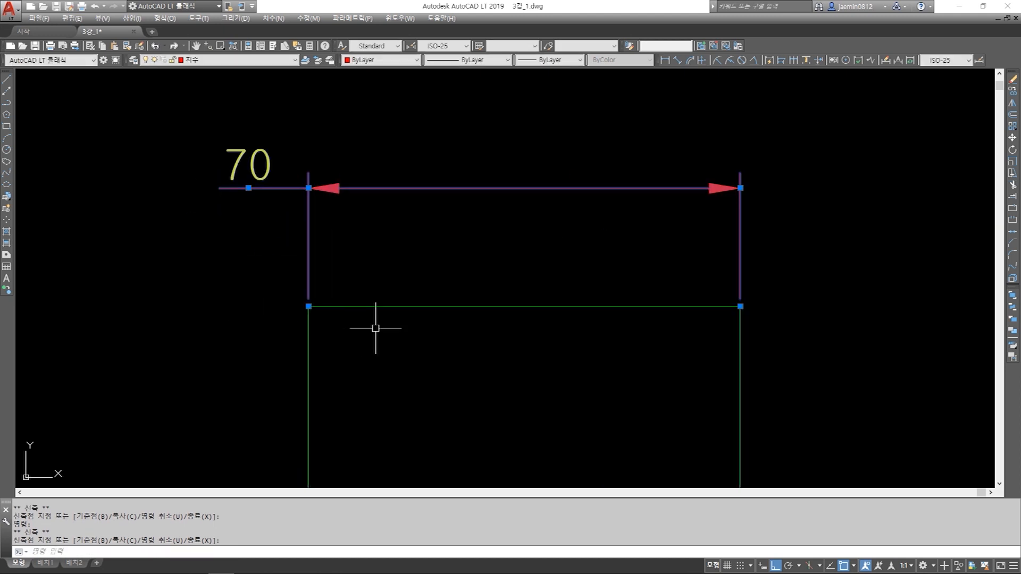
pyautogui.click(248, 188)
pyautogui.click(529, 187)
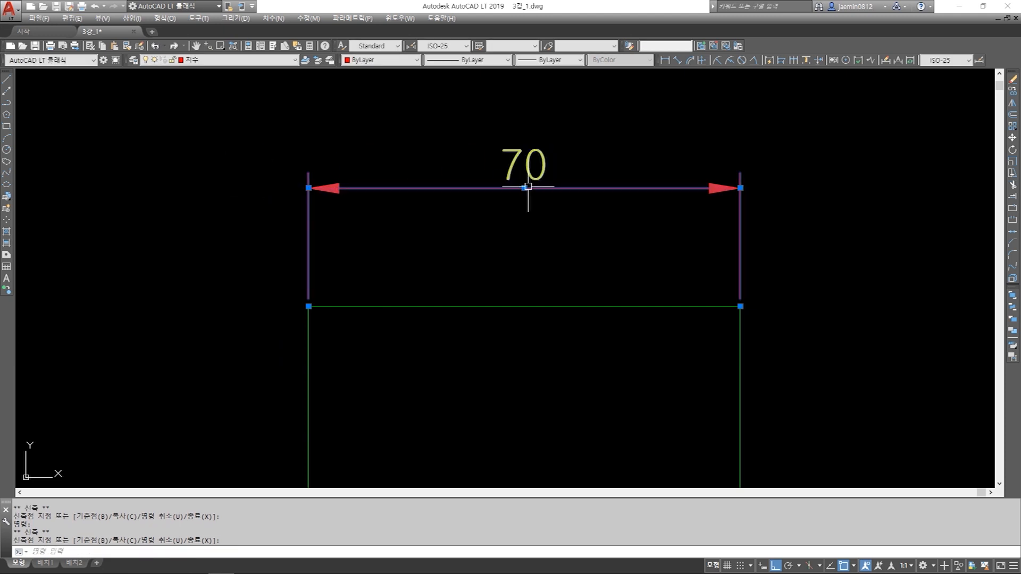
# Place the dimension text beyond the right extension line again, return it to the line's midpoint, and deselect the dimension
pyautogui.click(527, 187)
pyautogui.click(800, 188)
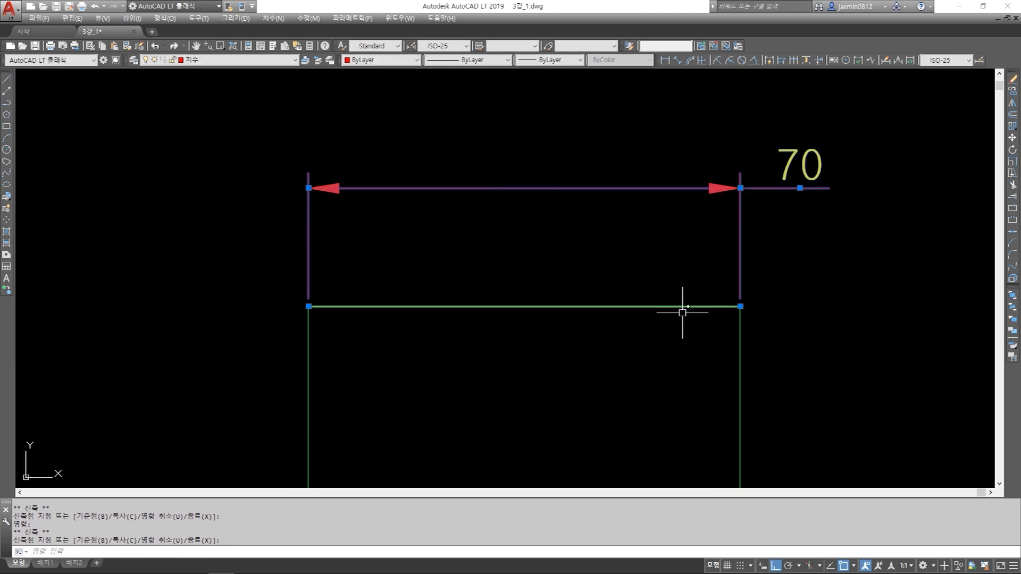
pyautogui.click(800, 188)
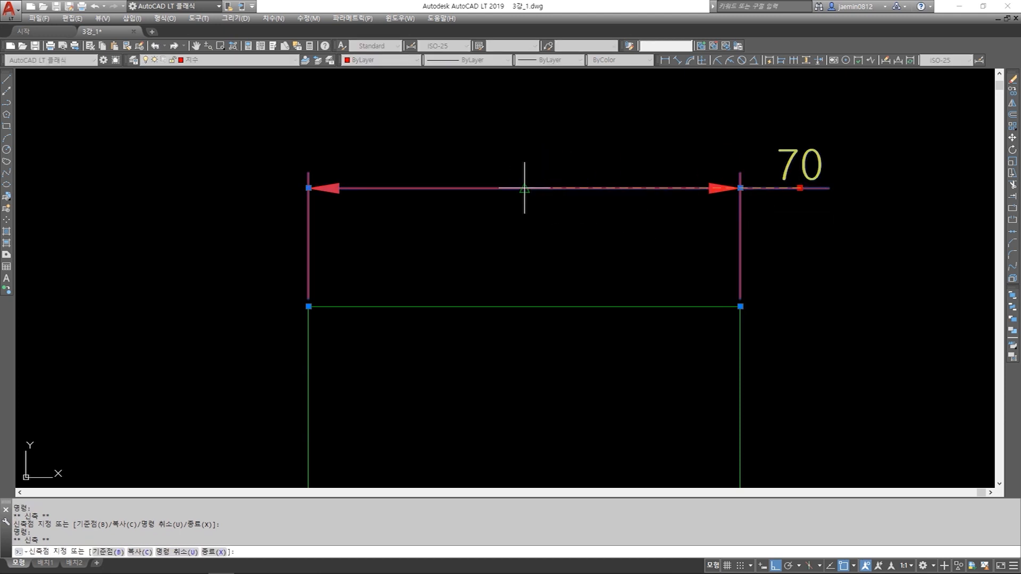
pyautogui.click(524, 188)
pyautogui.scroll(-1, 485, 239)
pyautogui.moveTo(485, 239); pyautogui.dragTo(402, 258, button='middle')
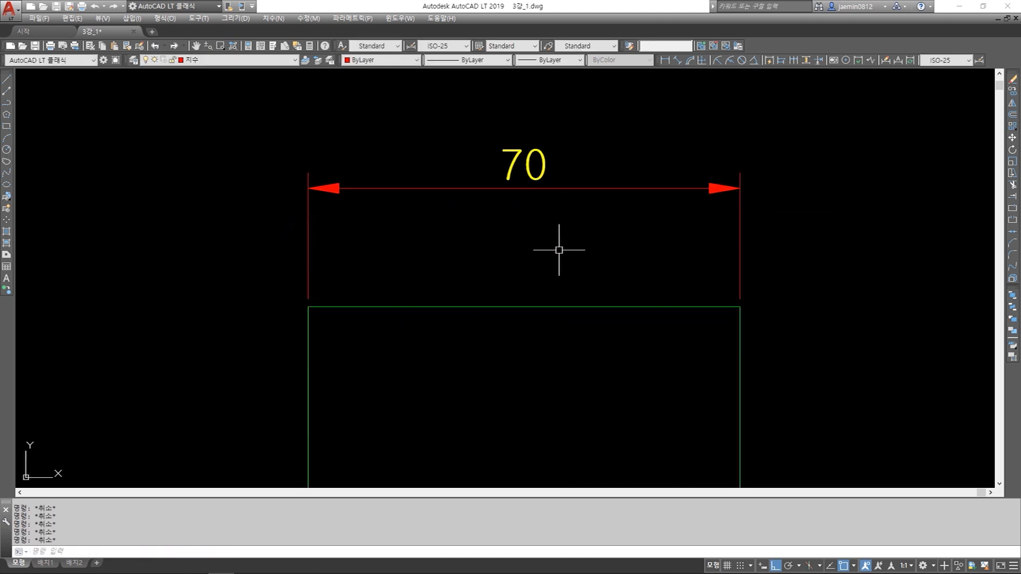
# Add a vertical linear dimension to the rectangle's right edge, placing the dimension line outside the rectangle
pyautogui.scroll(-2, 559, 249)
pyautogui.moveTo(570, 295); pyautogui.dragTo(554, 264, button='middle')
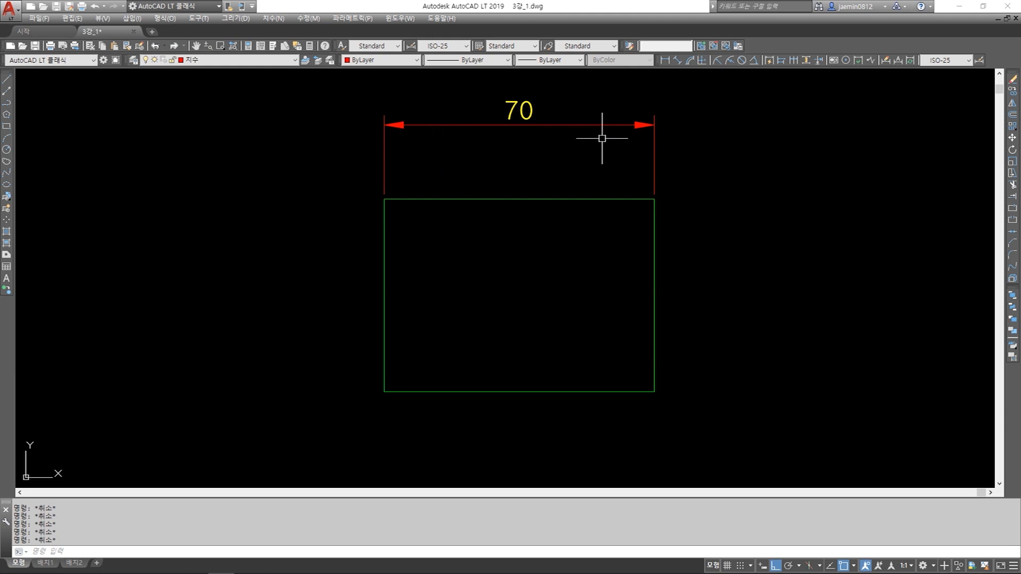
pyautogui.click(664, 59)
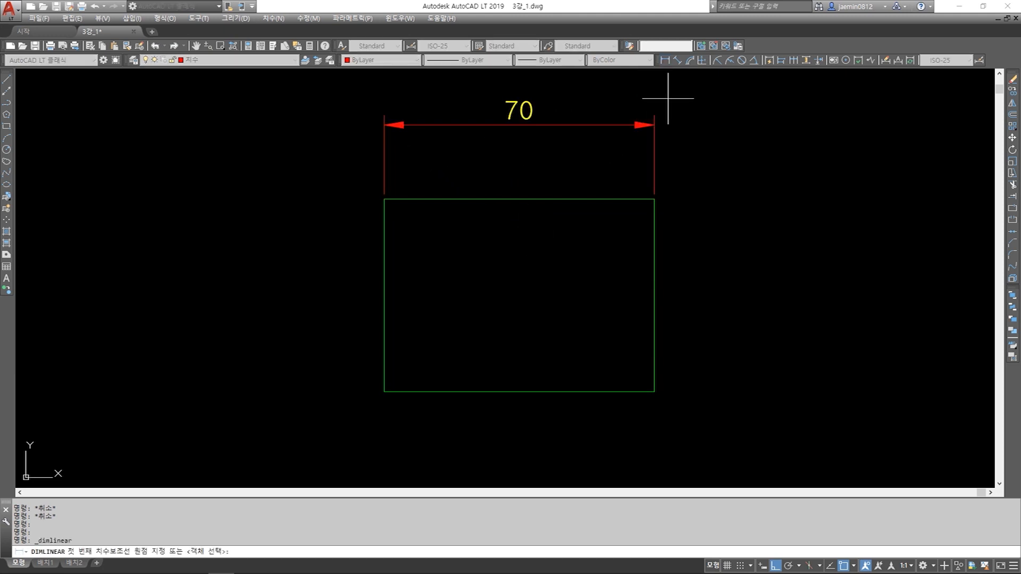
pyautogui.click(655, 199)
pyautogui.click(654, 392)
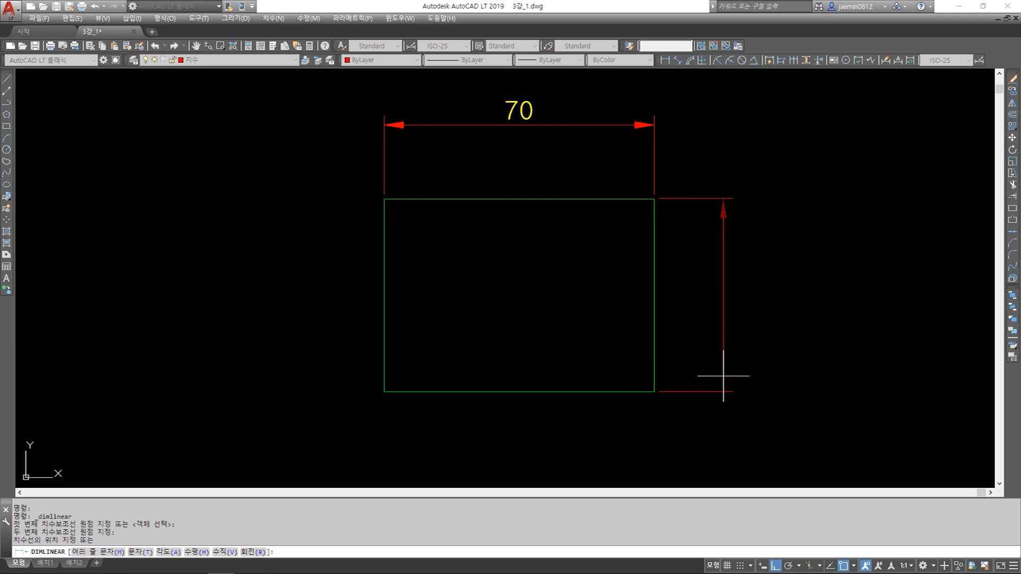
pyautogui.click(723, 376)
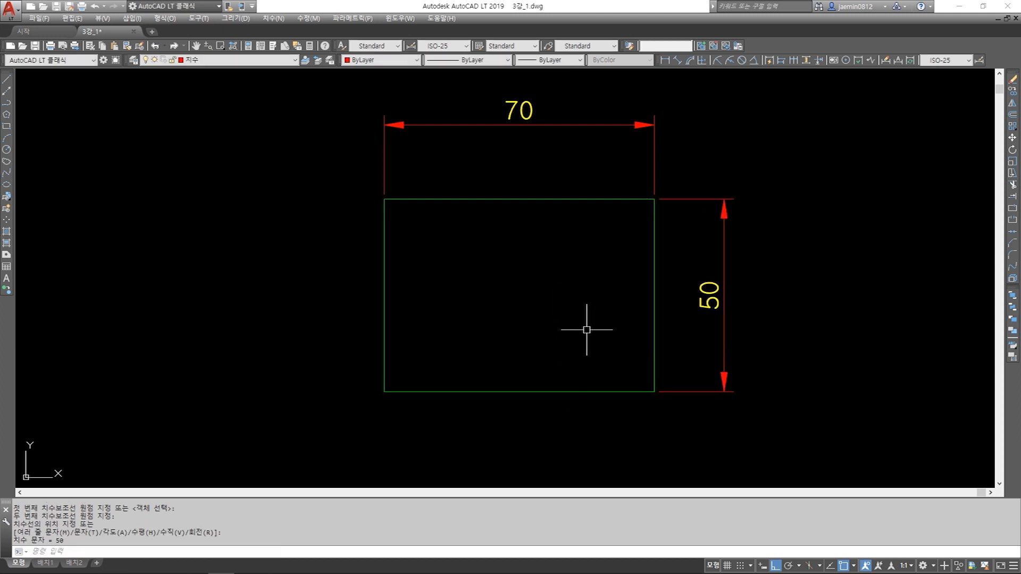
# Select the vertical dimension and stretch its dimension line away from the rectangle and back to about the original offset
pyautogui.click(722, 190)
pyautogui.click(691, 237)
pyautogui.click(744, 168)
pyautogui.click(700, 250)
pyautogui.click(745, 176)
pyautogui.click(699, 246)
pyautogui.click(749, 167)
pyautogui.click(705, 236)
pyautogui.click(751, 179)
pyautogui.click(696, 254)
pyautogui.click(724, 198)
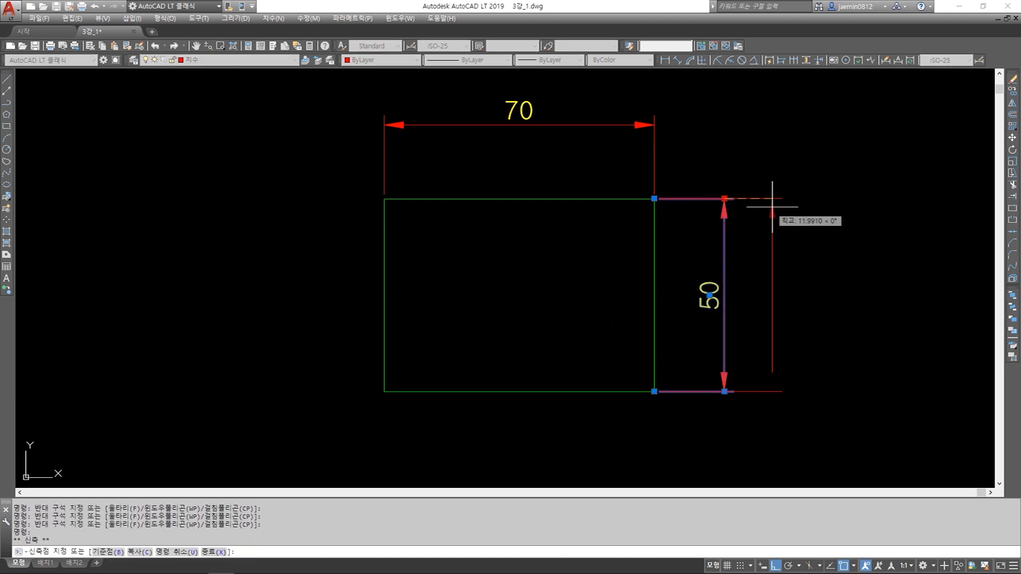
pyautogui.click(796, 216)
pyautogui.click(797, 199)
pyautogui.click(725, 218)
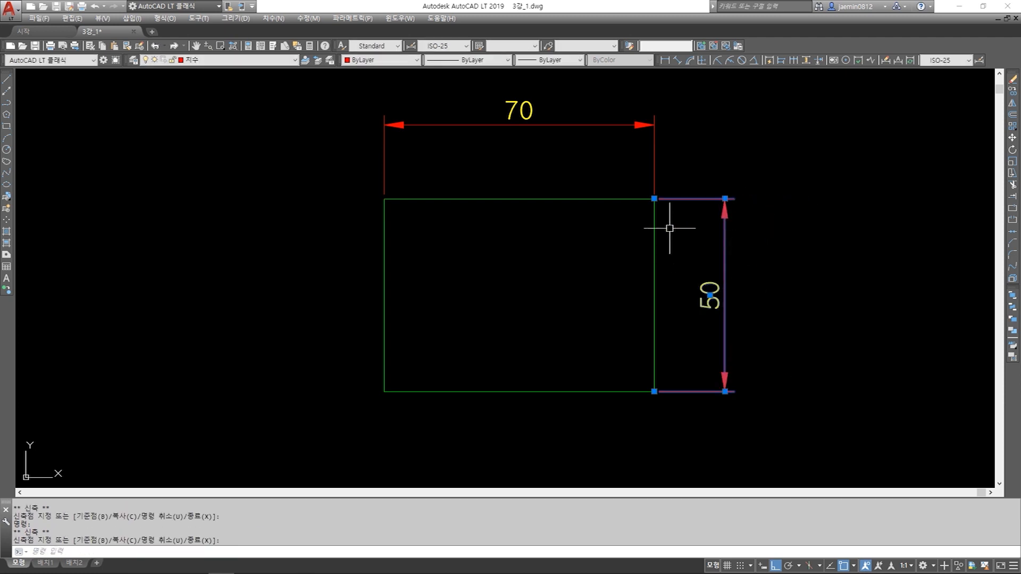
# Move the vertical dimension's upper origin to the right edge's midpoint and return it to the upper corner
pyautogui.click(654, 199)
pyautogui.click(655, 293)
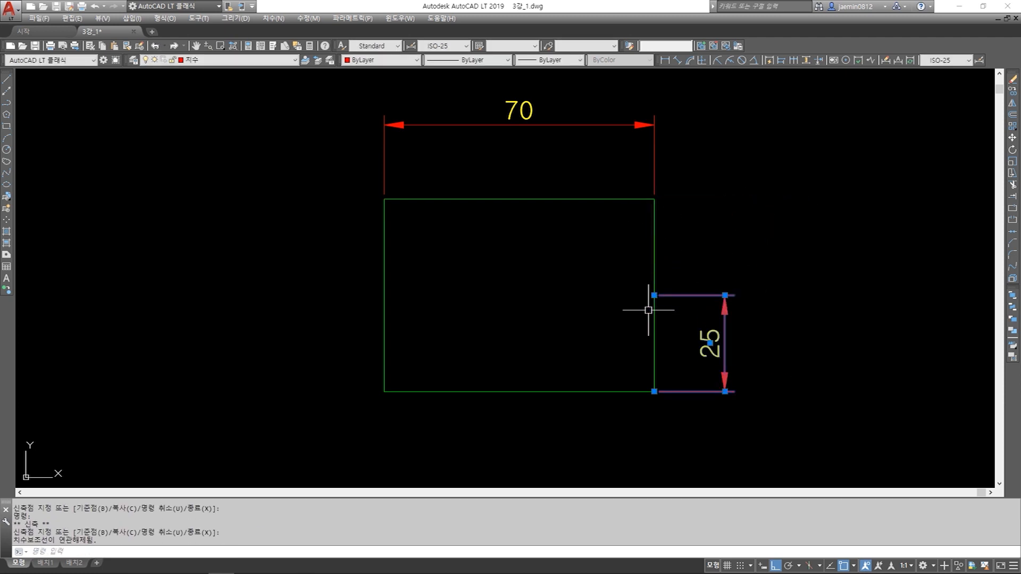
pyautogui.click(654, 296)
pyautogui.click(654, 198)
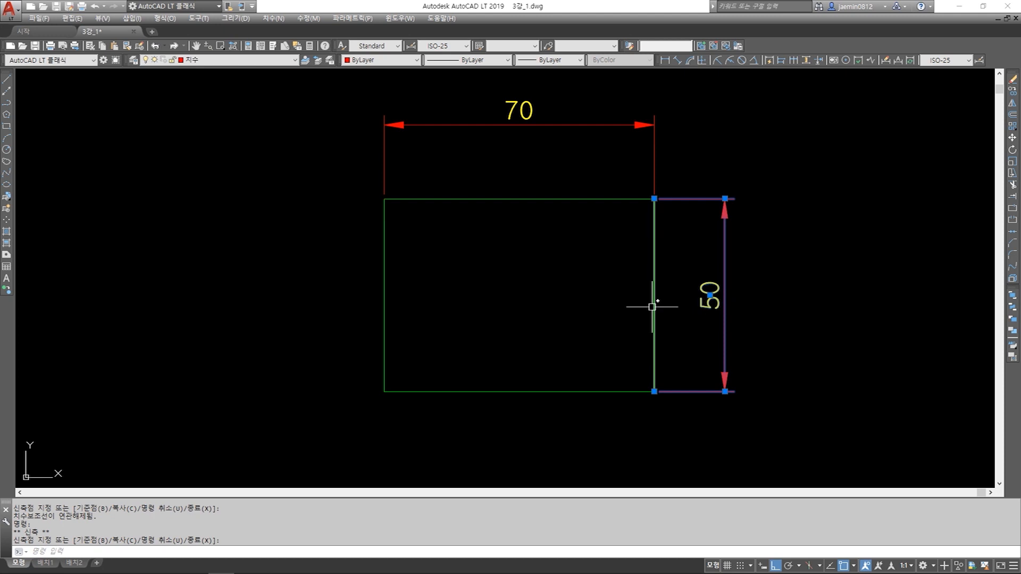
# Move the vertical dimension's lower origin to the right edge's midpoint and return it to the lower corner
pyautogui.click(654, 392)
pyautogui.click(654, 295)
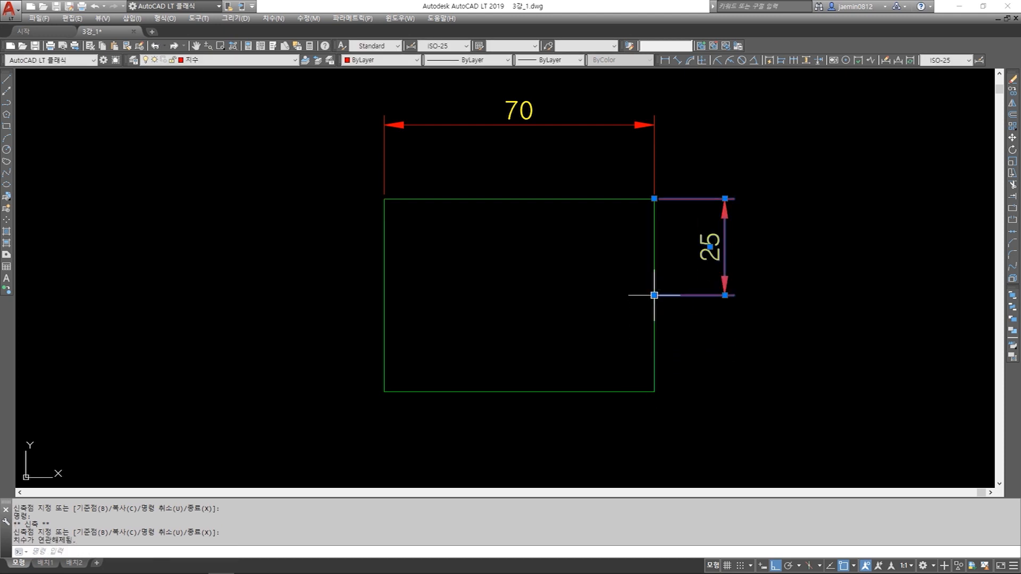
pyautogui.click(654, 296)
pyautogui.click(654, 393)
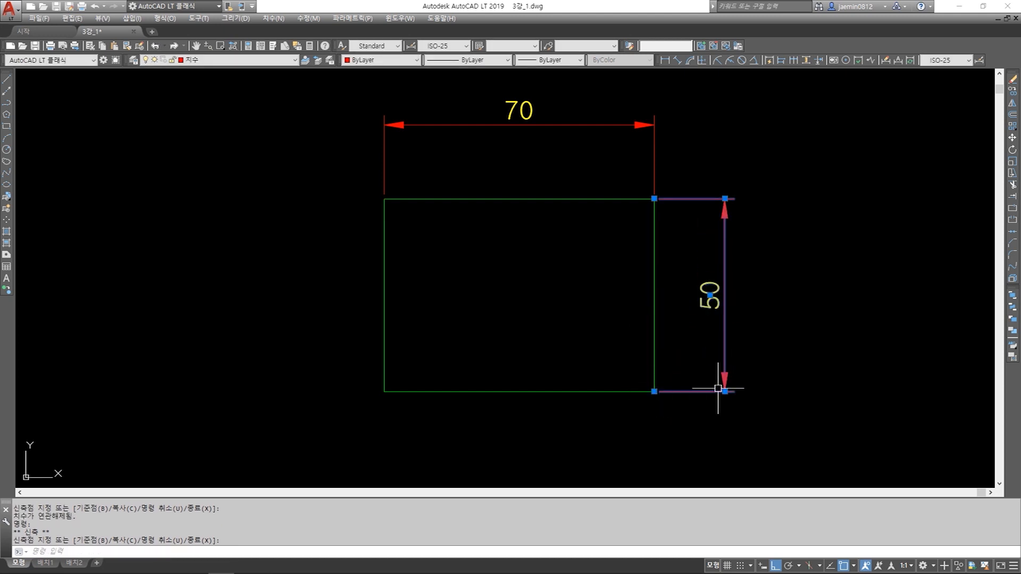
# Move the vertical dimension line farther from the rectangle and stretch its text grip onto the line's midpoint
pyautogui.click(806, 392)
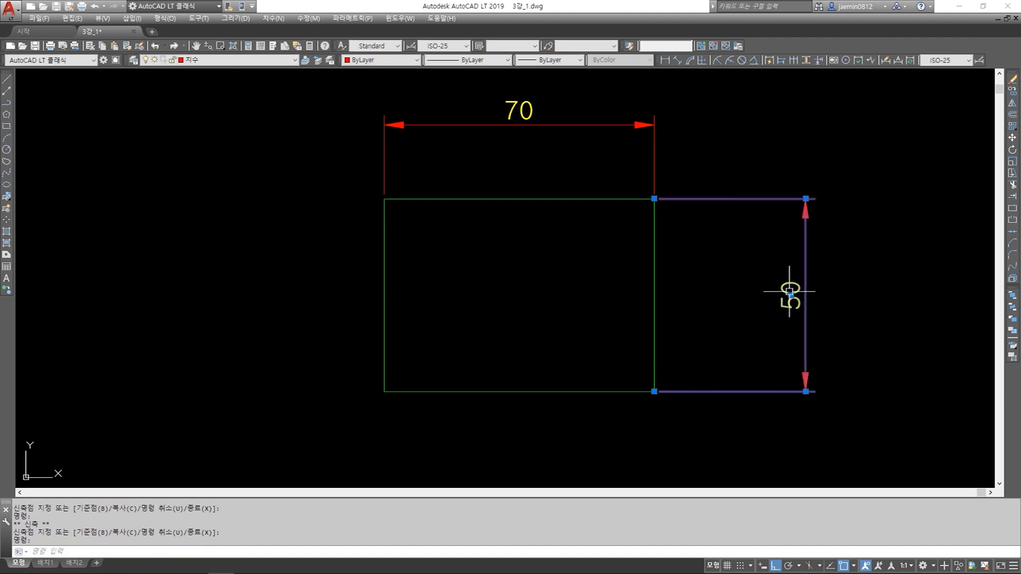
pyautogui.click(791, 296)
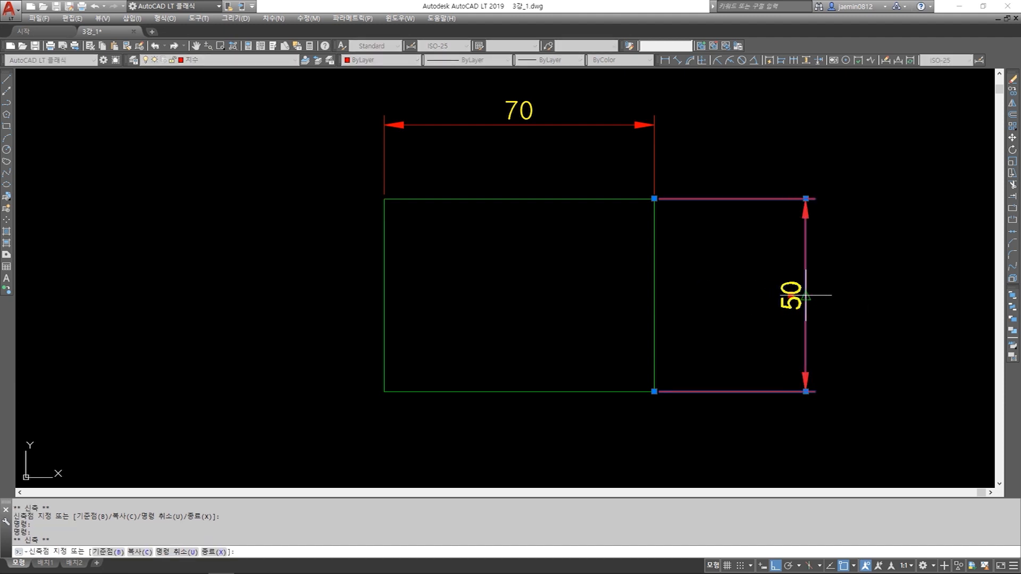
pyautogui.click(806, 296)
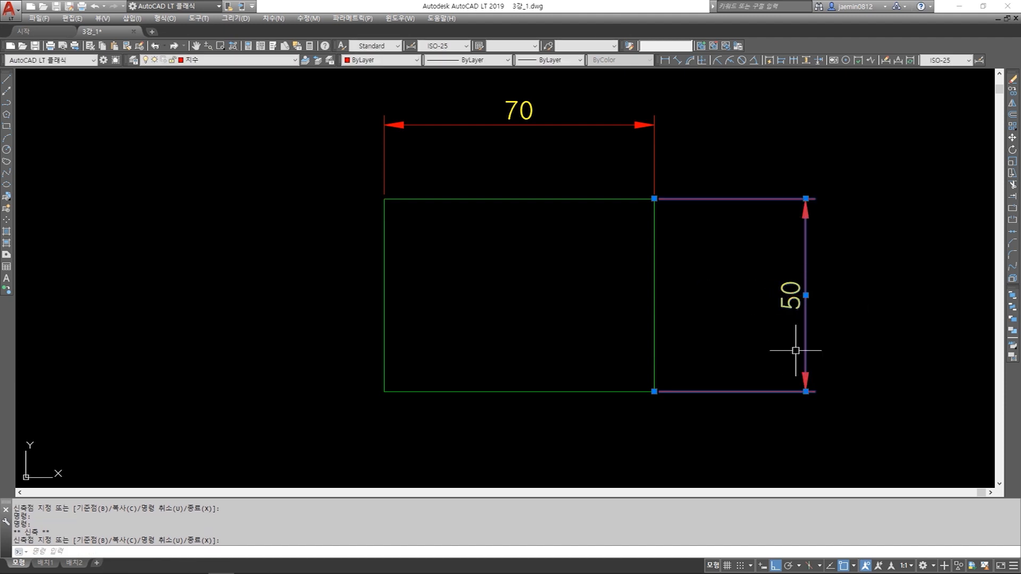
# Slide the vertical dimension's text down along its line, up above the middle, and back to the midpoint
pyautogui.click(806, 295)
pyautogui.click(806, 334)
pyautogui.click(806, 334)
pyautogui.click(806, 287)
pyautogui.click(806, 287)
pyautogui.click(807, 296)
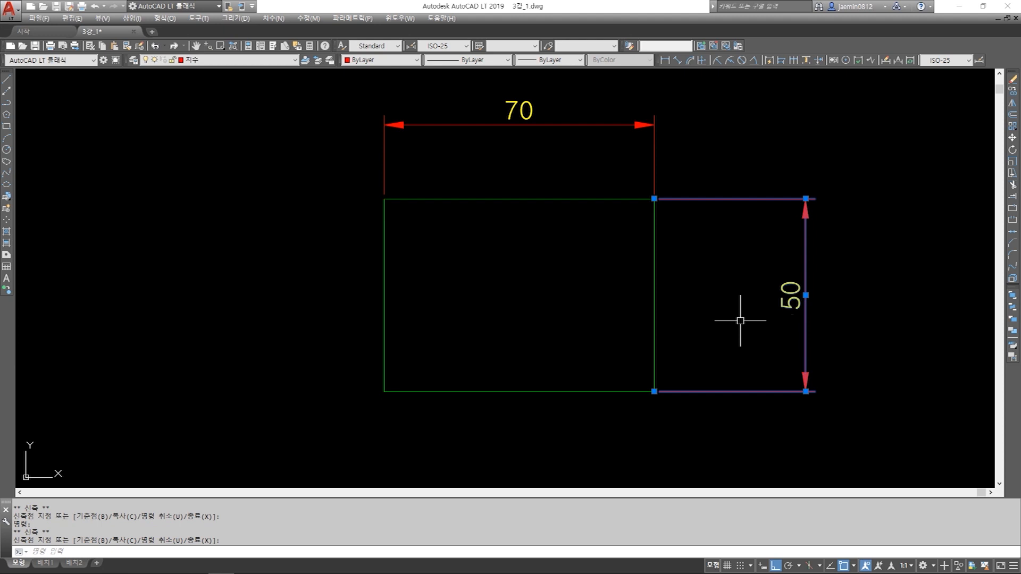
# Delete the vertical dimension beside the rectangle
pyautogui.press('Escape')
pyautogui.click(833, 155)
pyautogui.click(766, 261)
pyautogui.press('Delete')
pyautogui.moveTo(719, 285); pyautogui.dragTo(638, 299, button='middle')
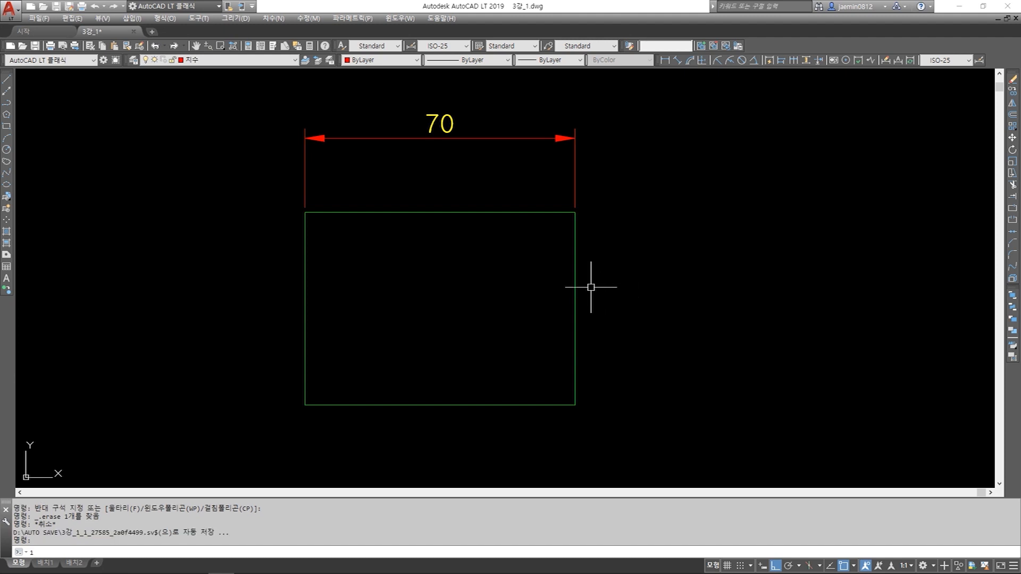
pyautogui.write('l')
pyautogui.press('Return')
pyautogui.click(575, 212)
pyautogui.press('Escape')
pyautogui.press('Escape')
pyautogui.write('e')
pyautogui.press('space')
pyautogui.click(299, 215)
pyautogui.press('space')
pyautogui.press('Escape')
# Draw a diagonal line from the rectangle's upper-right corner to its lower-left corner
pyautogui.write('l')
pyautogui.press('space')
pyautogui.click(575, 212)
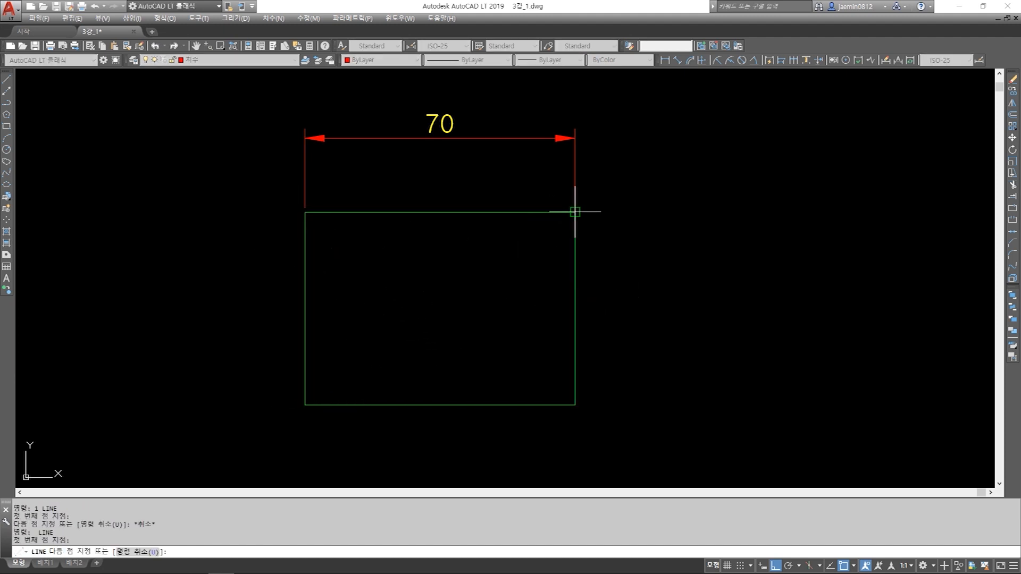
pyautogui.click(304, 404)
pyautogui.press('Escape')
# Offset the diagonal line by 30 toward the rectangle's lower-right side
pyautogui.write('o')
pyautogui.press('space')
pyautogui.write('30')
pyautogui.press('space')
pyautogui.click(426, 318)
pyautogui.click(566, 343)
pyautogui.press('Escape')
# Match the rectangle edge's properties onto the diagonal line and its offset copy
pyautogui.write('mm')
pyautogui.press('space')
pyautogui.click(575, 311)
pyautogui.click(556, 368)
pyautogui.click(500, 311)
pyautogui.click(463, 271)
pyautogui.moveTo(499, 306)
pyautogui.mouseDown(button='middle')
pyautogui.moveTo(426, 258)
pyautogui.moveTo(397, 286)
pyautogui.mouseUp(button='middle')
pyautogui.press('Escape')
pyautogui.press('Escape')
pyautogui.press('Escape')
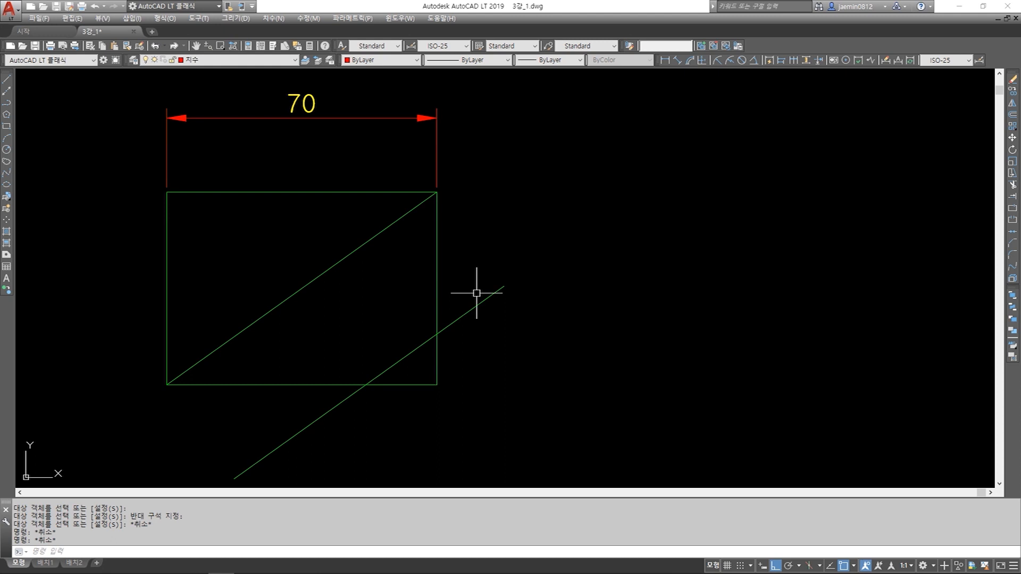
# Try a linear dimension between the rectangle's upper-right corner and the offset line's upper end
pyautogui.click(665, 60)
pyautogui.click(436, 192)
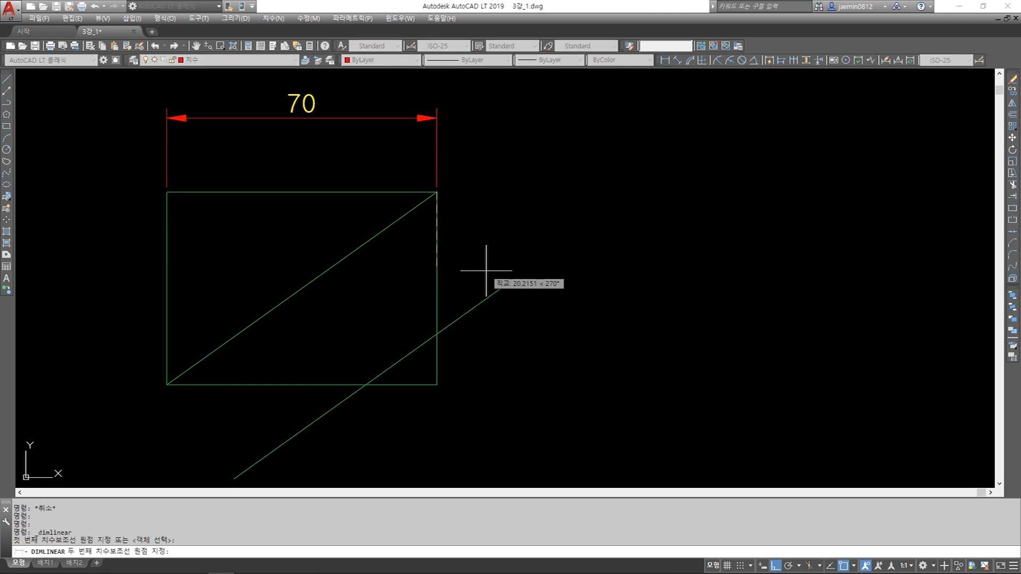
pyautogui.click(498, 286)
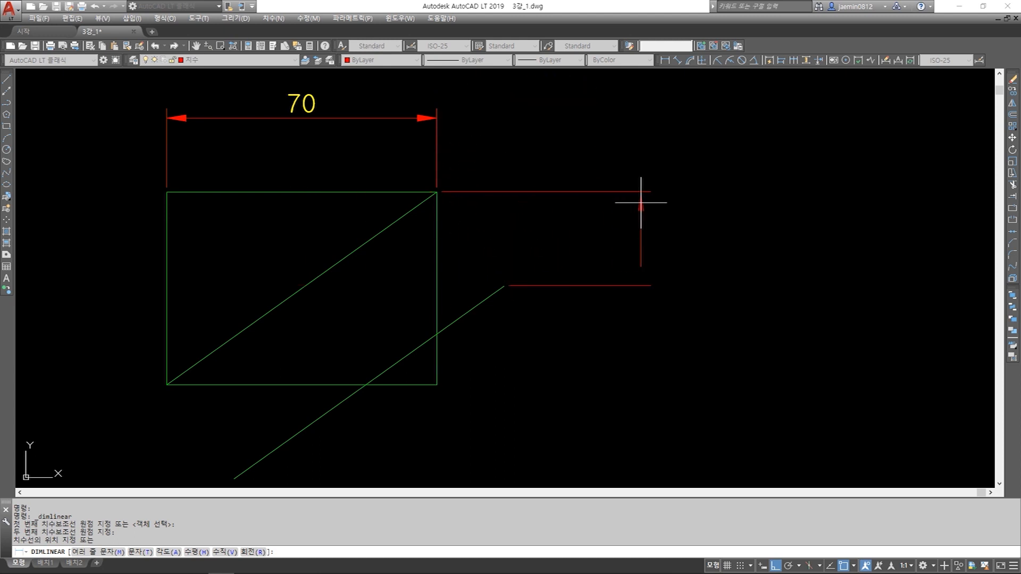
pyautogui.press('Escape')
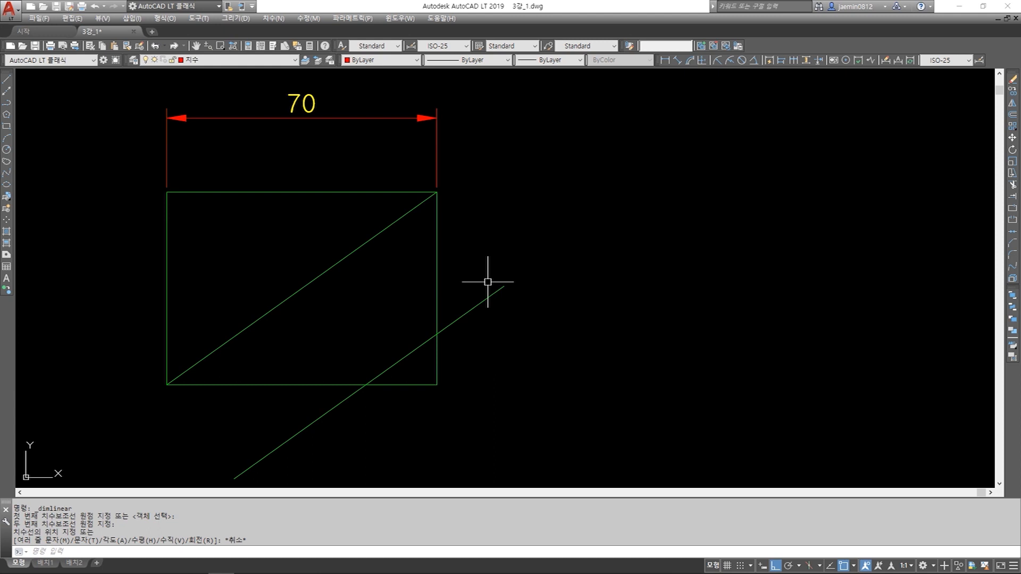
# Add an aligned dimension from the offset line's upper end to the rectangle's upper-right corner, placed outside the rectangle
pyautogui.click(676, 60)
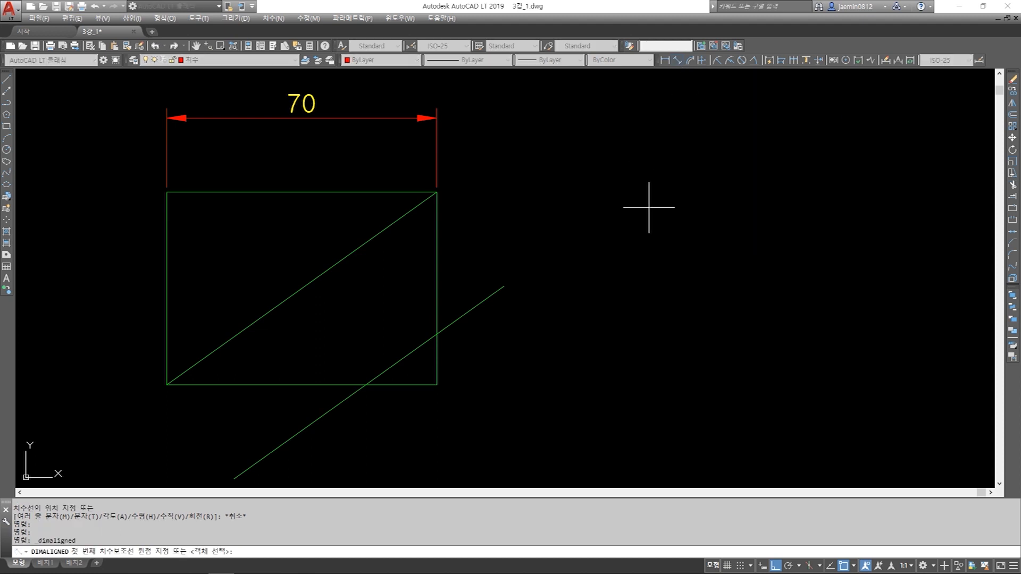
pyautogui.click(495, 287)
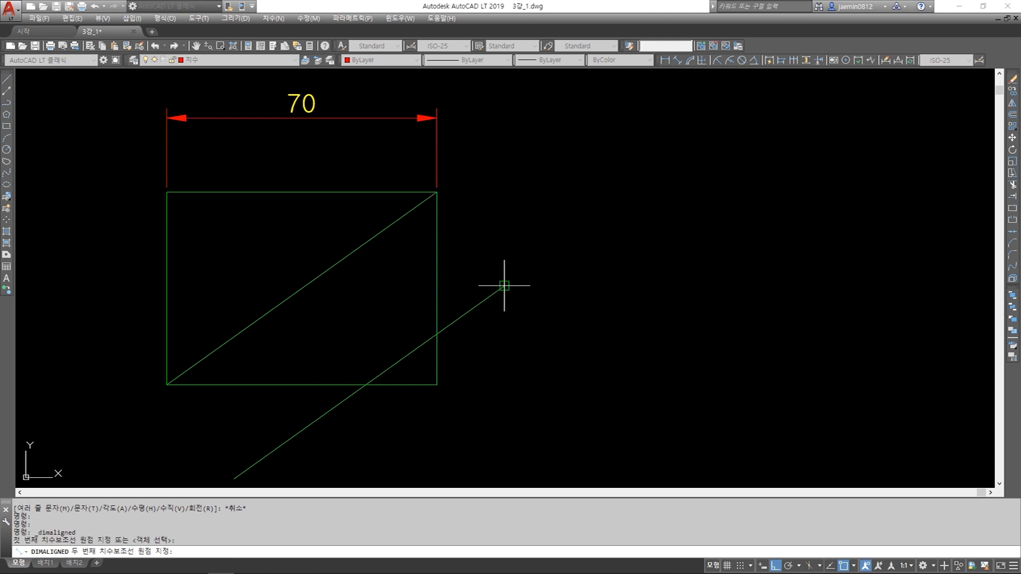
pyautogui.click(437, 192)
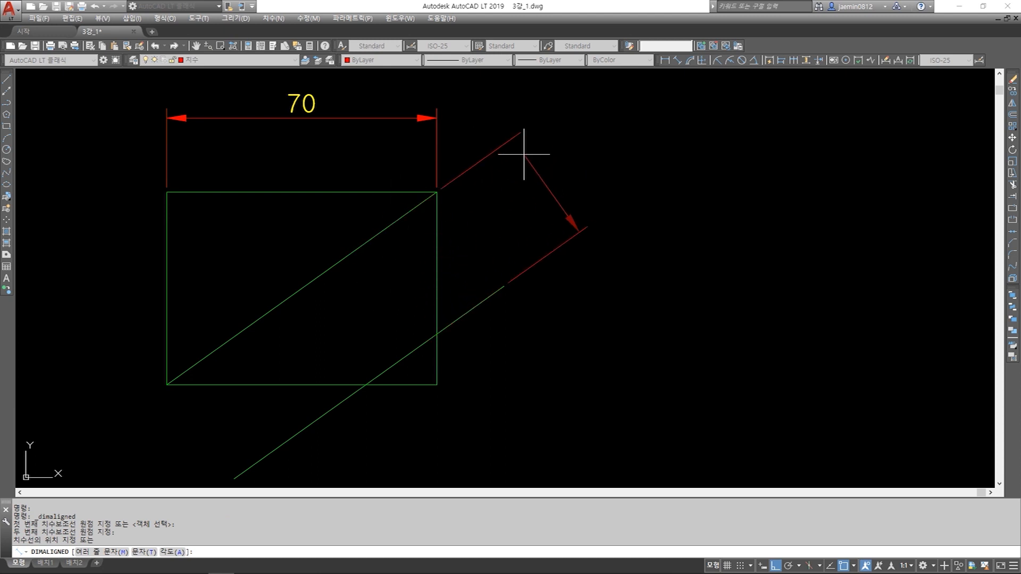
pyautogui.click(549, 205)
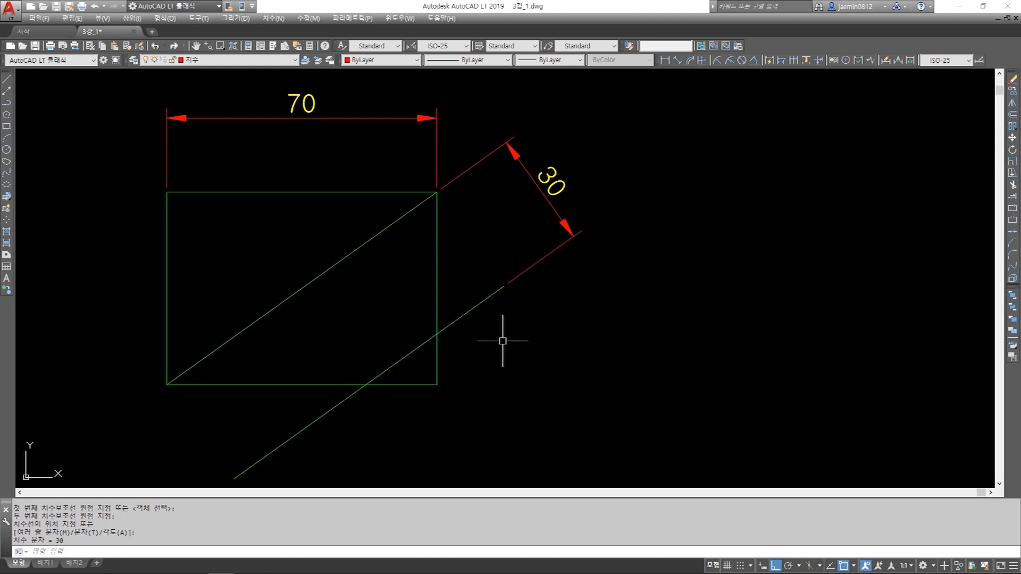
# Add an aligned dimension between the rectangle's upper-left and lower-right corners, placing it below and to the left of the rectangle
pyautogui.moveTo(531, 336); pyautogui.dragTo(601, 315, button='middle')
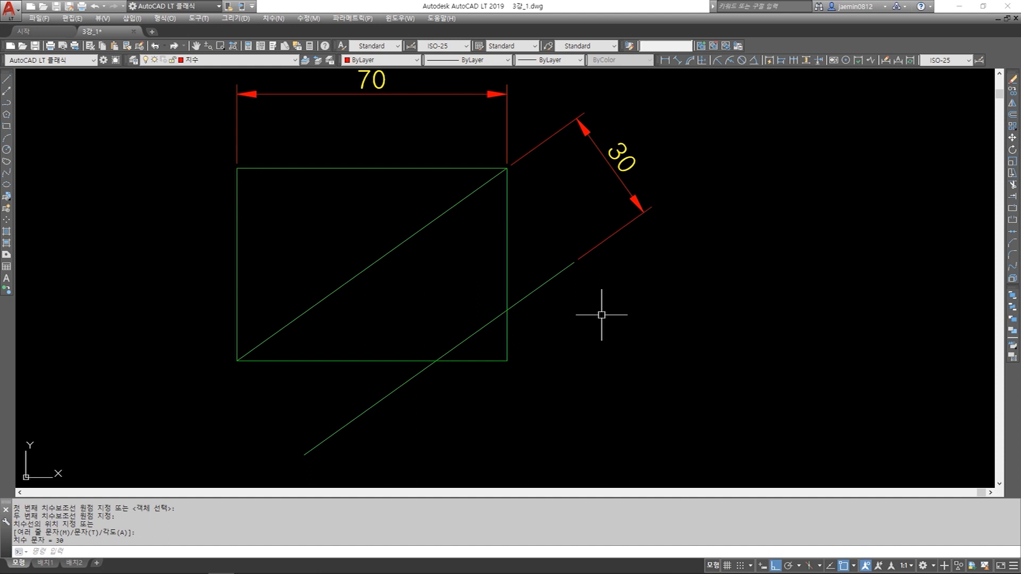
pyautogui.scroll(-2, 593, 315)
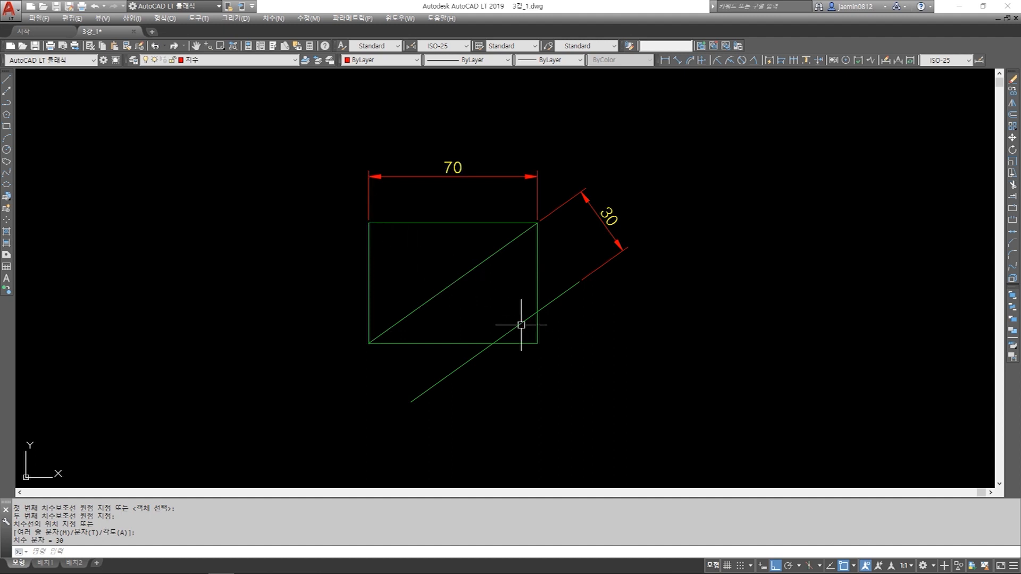
pyautogui.click(679, 61)
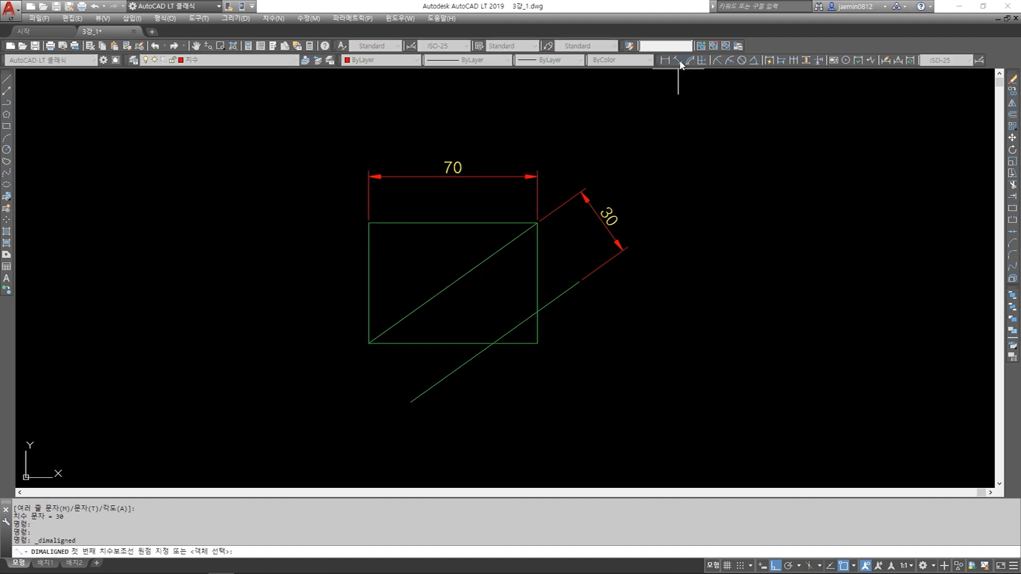
pyautogui.click(368, 223)
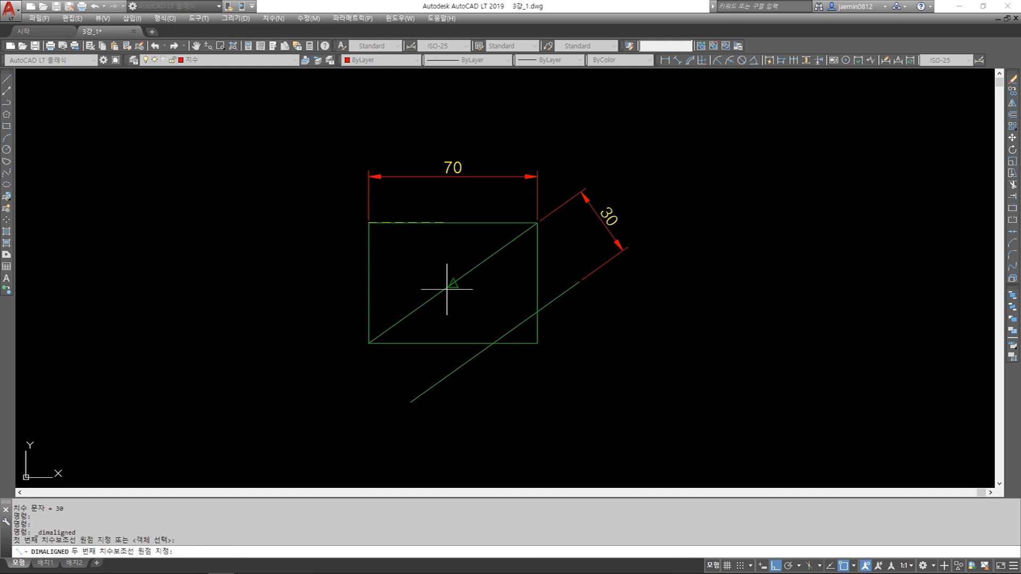
pyautogui.click(537, 343)
pyautogui.moveTo(503, 373); pyautogui.dragTo(547, 321, button='middle')
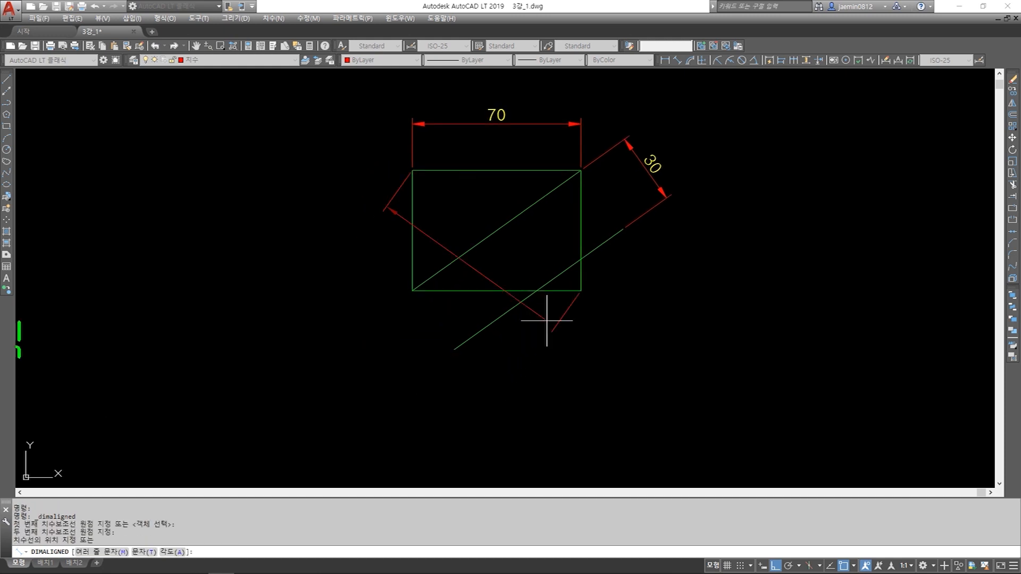
pyautogui.click(469, 395)
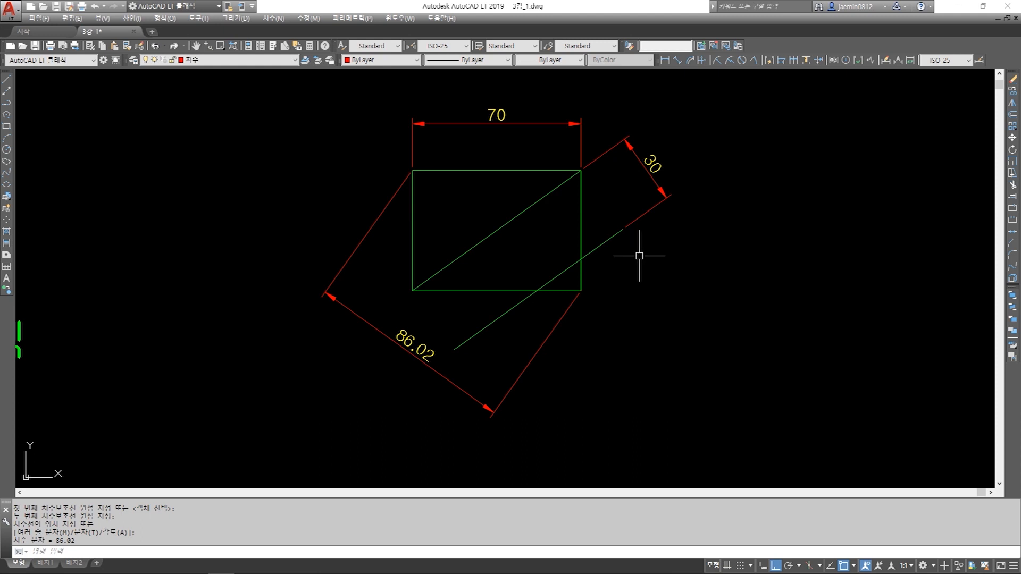
# Add an aligned dimension from the offset line's midpoint to the diagonal's midpoint, placed inside the rectangle
pyautogui.scroll(2, 628, 234)
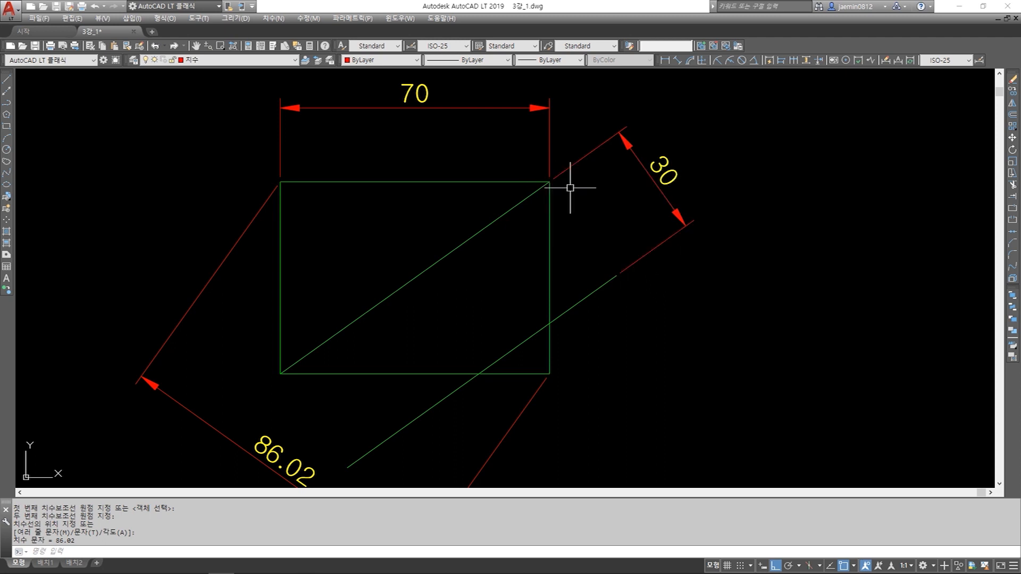
pyautogui.scroll(-2, 581, 190)
pyautogui.moveTo(508, 236)
pyautogui.mouseDown(button='middle')
pyautogui.moveTo(568, 228)
pyautogui.moveTo(568, 237)
pyautogui.mouseUp(button='middle')
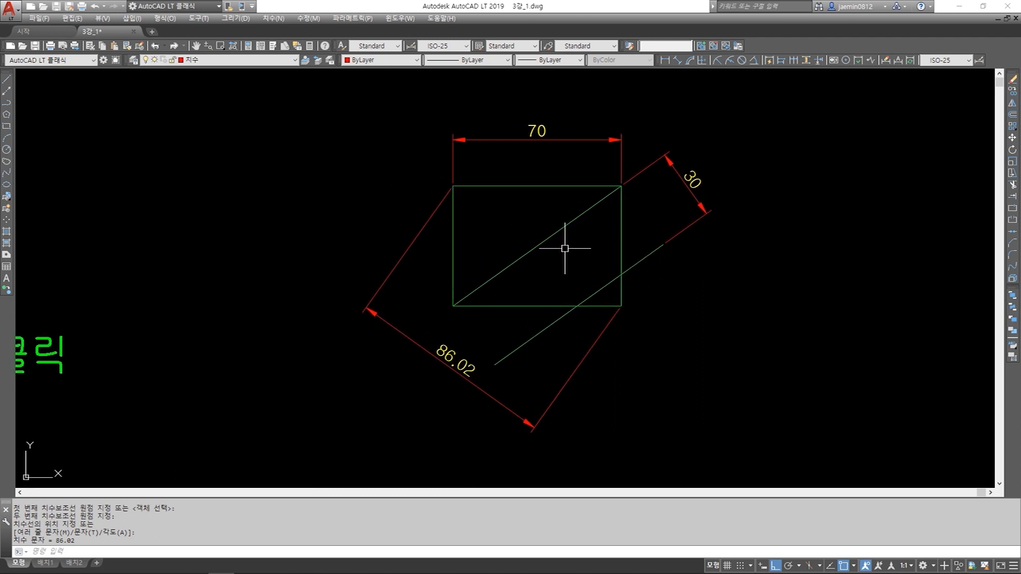
pyautogui.click(678, 61)
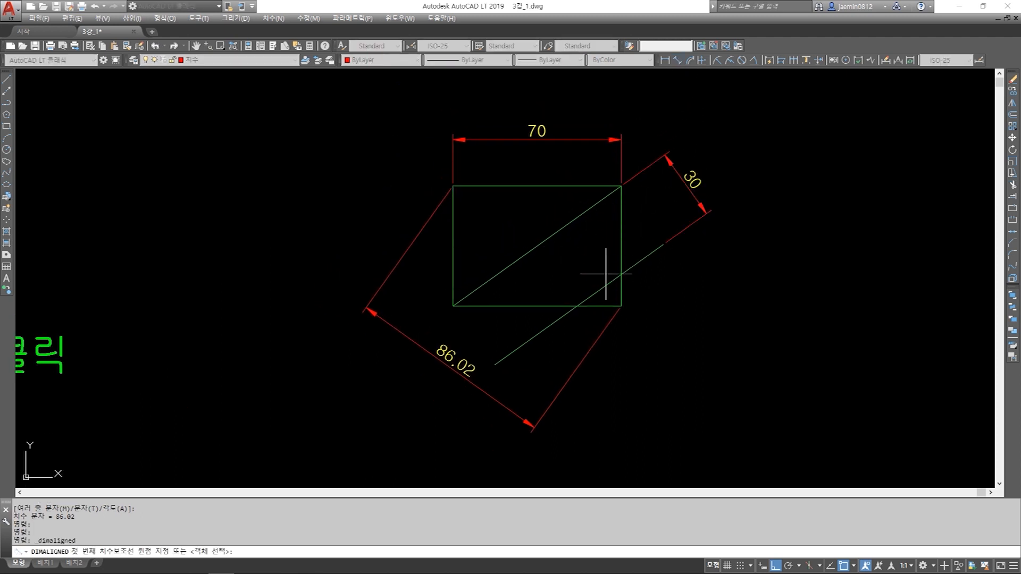
pyautogui.click(583, 301)
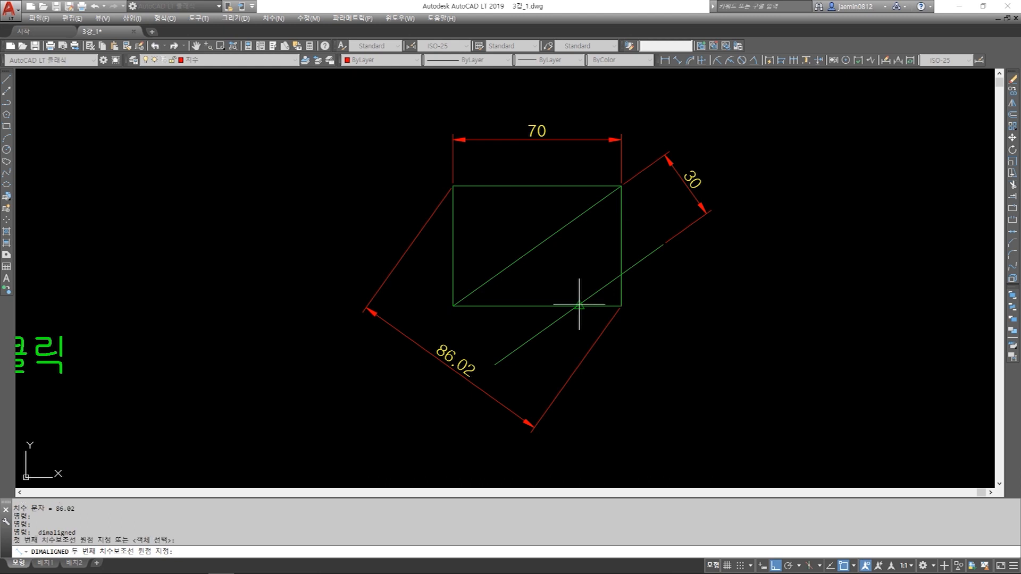
pyautogui.click(536, 246)
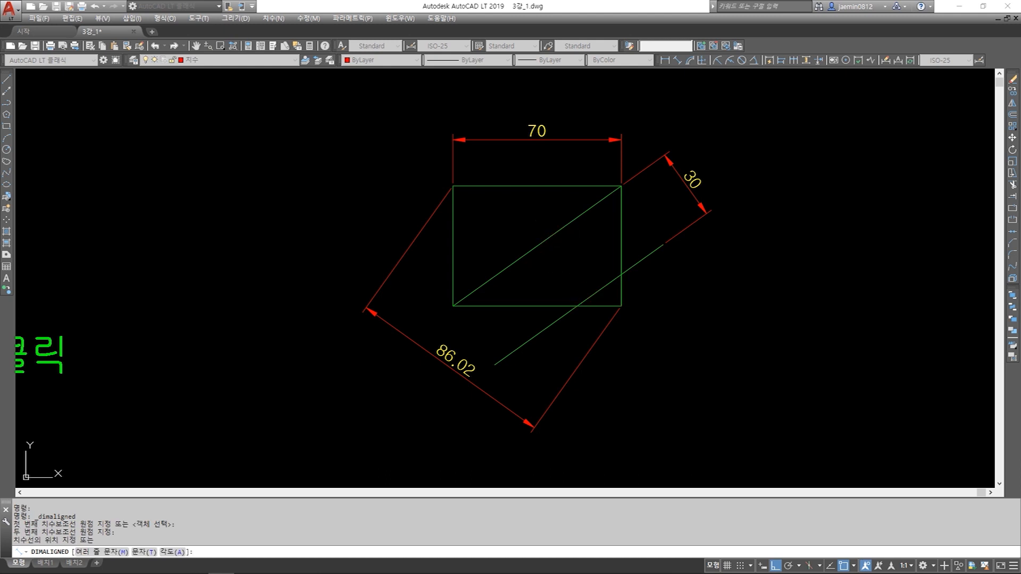
pyautogui.click(553, 281)
pyautogui.scroll(2, 548, 298)
pyautogui.moveTo(547, 303); pyautogui.dragTo(556, 302, button='middle')
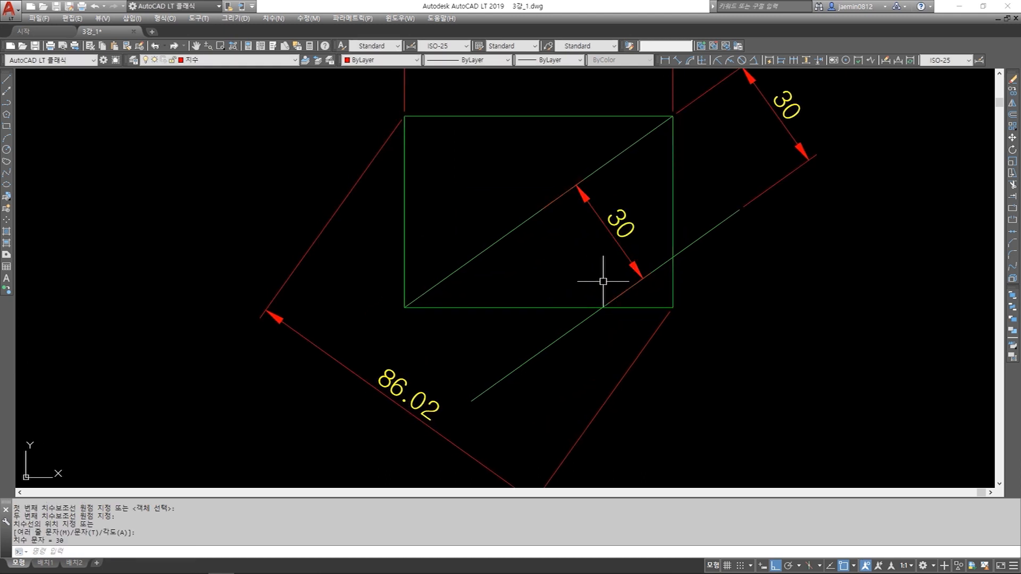
# Try an aligned dimension between the offset line and the diagonal, picking both points with the Nearest object snap
pyautogui.click(677, 60)
pyautogui.keyDown('shift'); pyautogui.rightClick(551, 259); pyautogui.keyUp('shift')
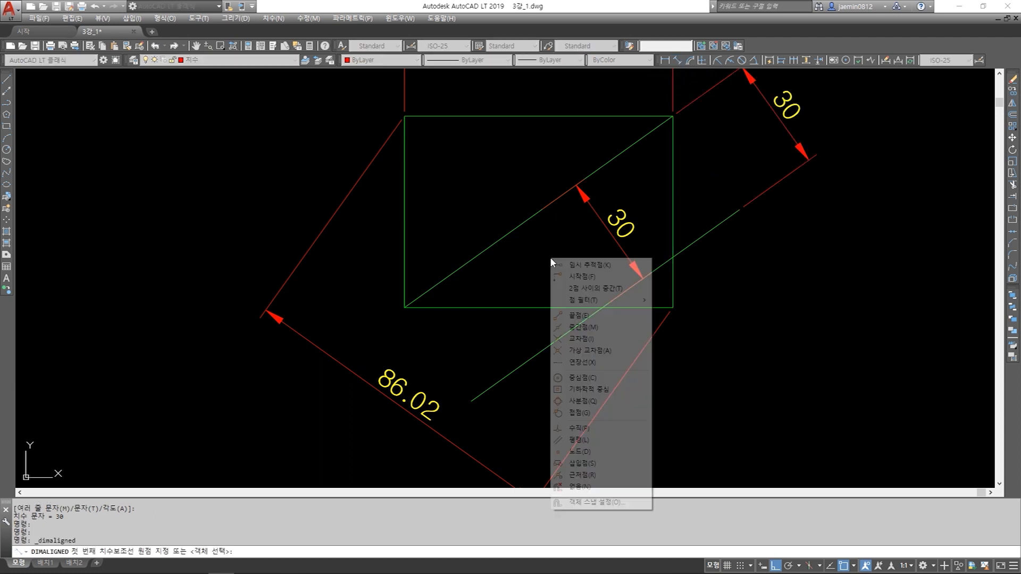
pyautogui.click(582, 475)
pyautogui.click(532, 356)
pyautogui.keyDown('shift'); pyautogui.rightClick(506, 292); pyautogui.keyUp('shift')
pyautogui.click(535, 507)
pyautogui.click(460, 268)
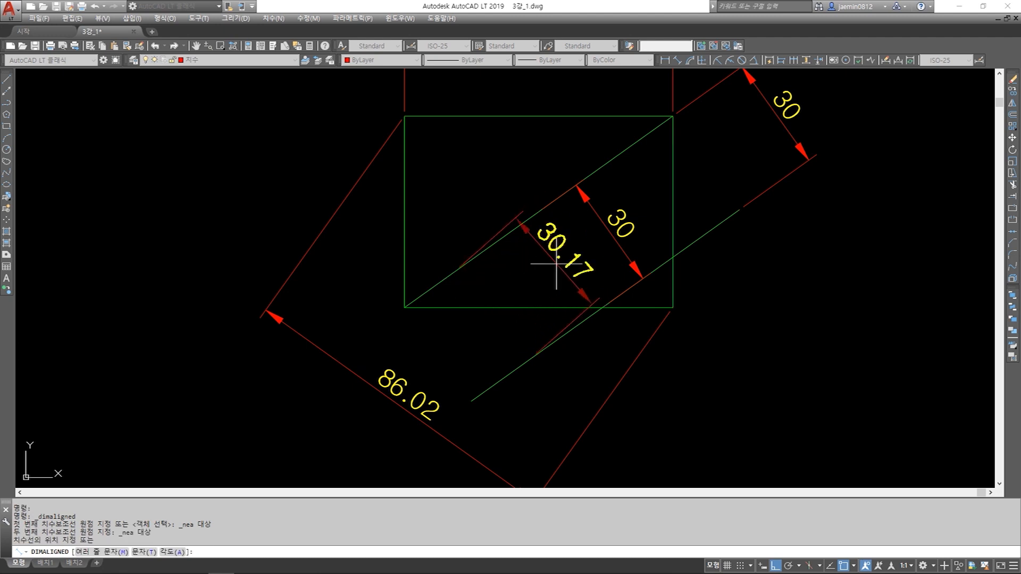
pyautogui.click(556, 265)
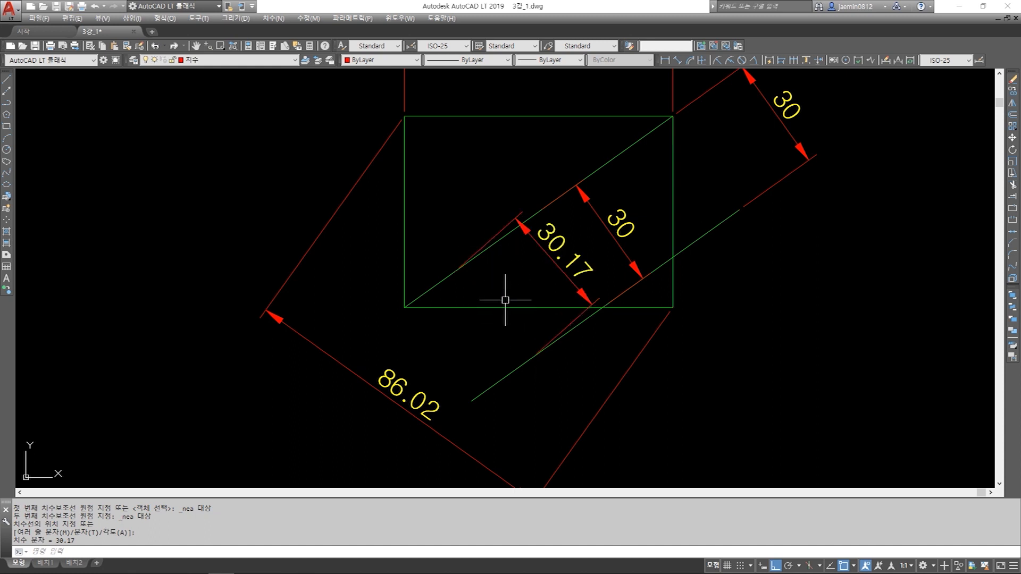
# Delete the aligned dimension made with the nearest points
pyautogui.click(555, 259)
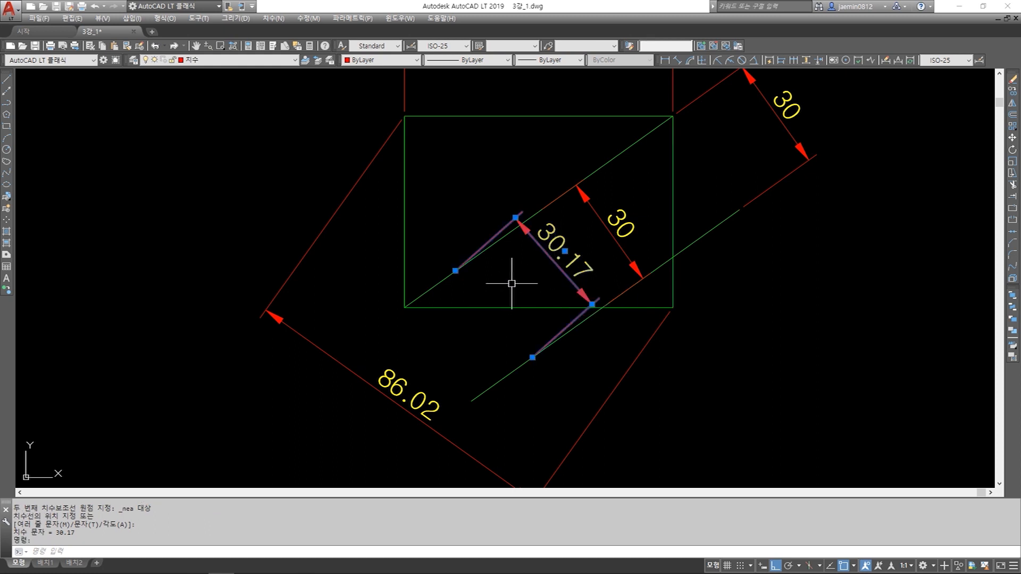
pyautogui.press('Delete')
pyautogui.moveTo(571, 244); pyautogui.dragTo(504, 276, button='middle')
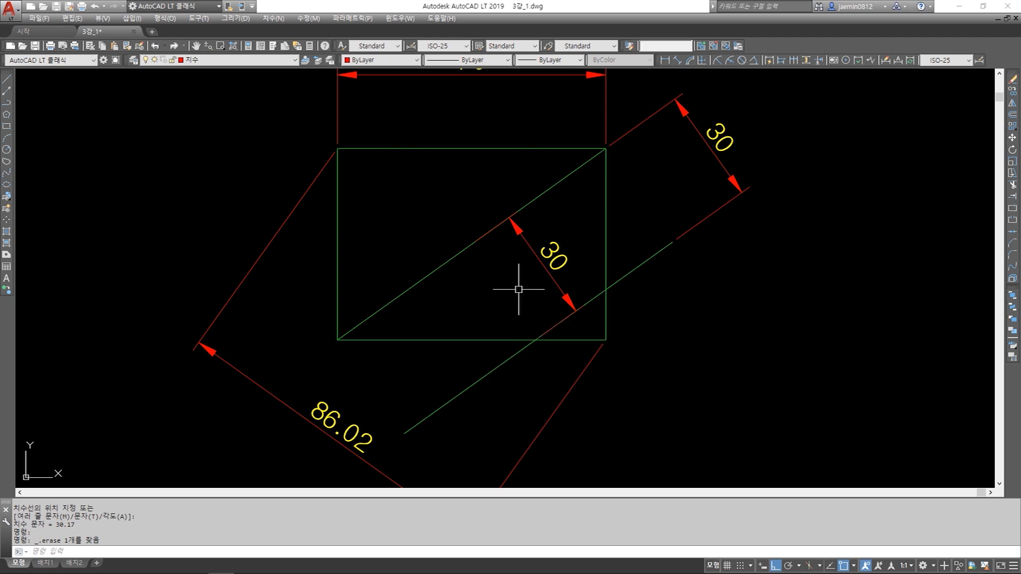
# Copy the diagonal and its offset line to the empty area to the right of the rectangle
pyautogui.moveTo(585, 318); pyautogui.dragTo(422, 303, button='middle')
pyautogui.scroll(-2, 427, 296)
pyautogui.press('Escape')
pyautogui.write('cc')
pyautogui.press('Return')
pyautogui.click(337, 264)
pyautogui.click(319, 290)
pyautogui.click(360, 347)
pyautogui.press('Return')
pyautogui.click(359, 335)
pyautogui.moveTo(545, 329); pyautogui.dragTo(431, 317, button='middle')
pyautogui.click(526, 330)
pyautogui.press('Escape')
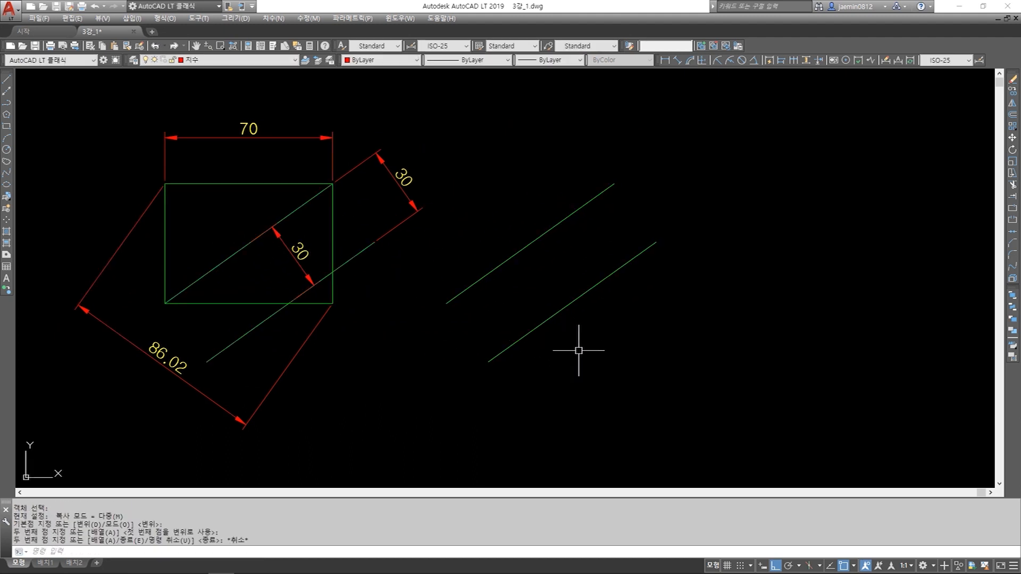
# Rotate the lower copied line slightly clockwise about its lower-left end, with Ortho turned off
pyautogui.write('4')
pyautogui.click(578, 350)
pyautogui.click(542, 314)
pyautogui.click(488, 361)
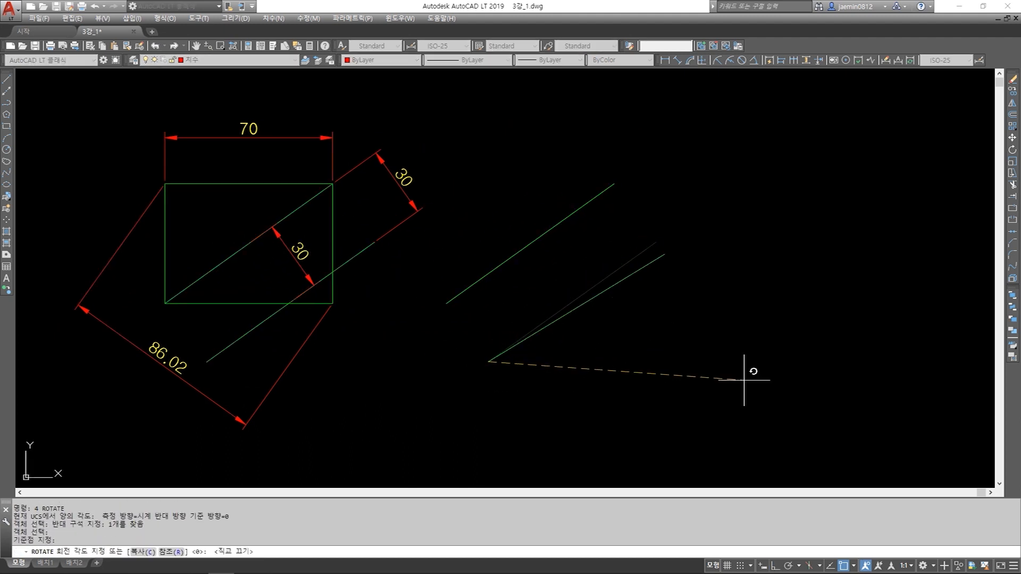
pyautogui.press('F8')
pyautogui.click(747, 401)
pyautogui.press('Escape')
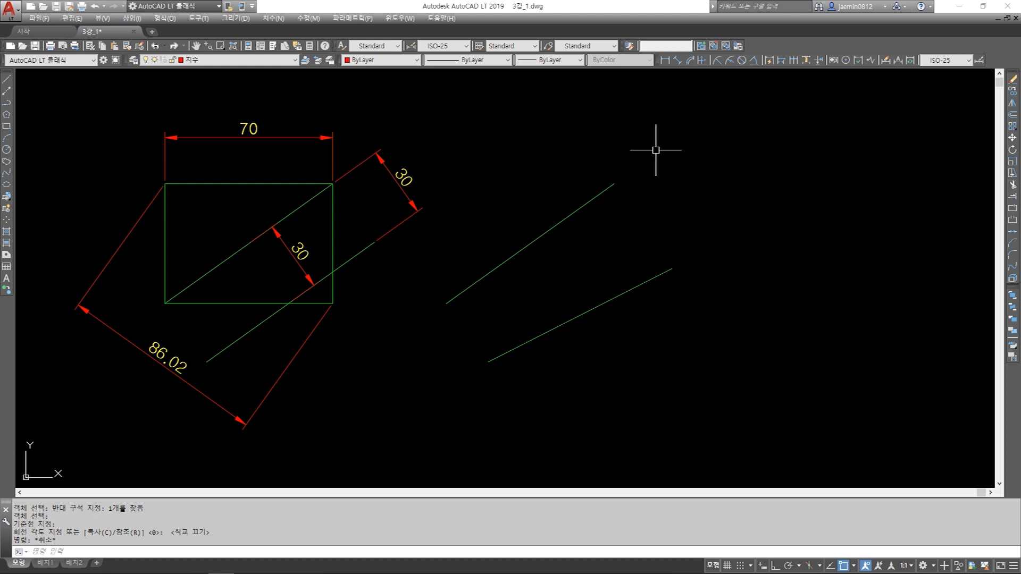
# Add aligned dimensions between the upper ends and between the lower ends of the two copied lines
pyautogui.click(677, 60)
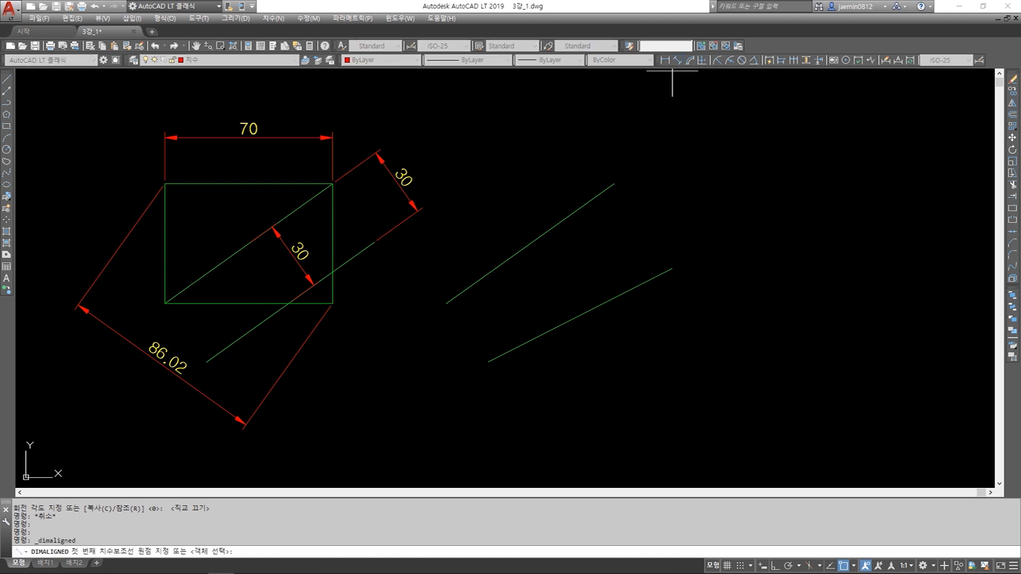
pyautogui.click(614, 184)
pyautogui.click(672, 269)
pyautogui.click(695, 241)
pyautogui.press('Escape')
pyautogui.press('space')
pyautogui.click(488, 362)
pyautogui.click(445, 305)
pyautogui.click(441, 355)
pyautogui.press('Escape')
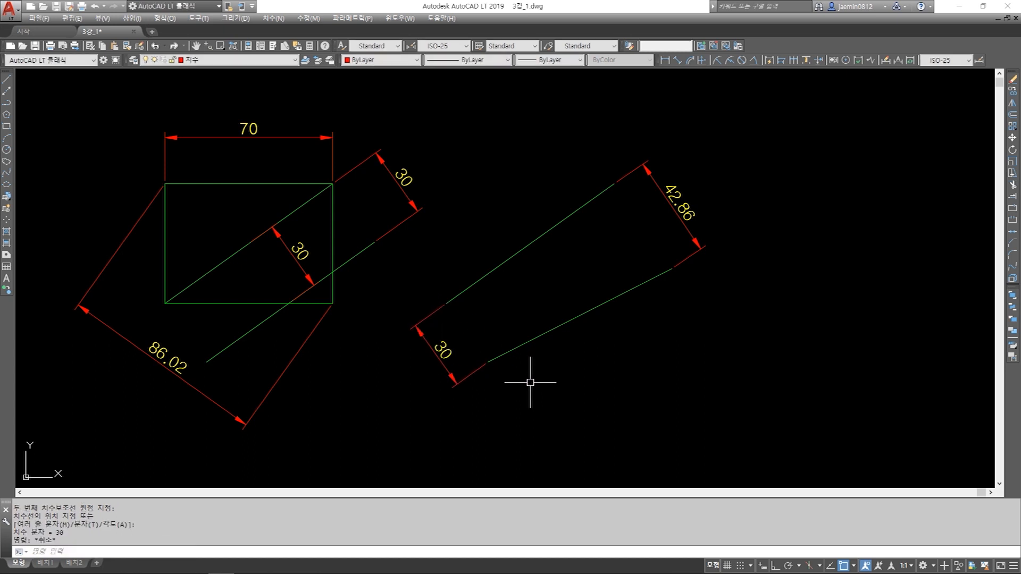
pyautogui.press('Escape')
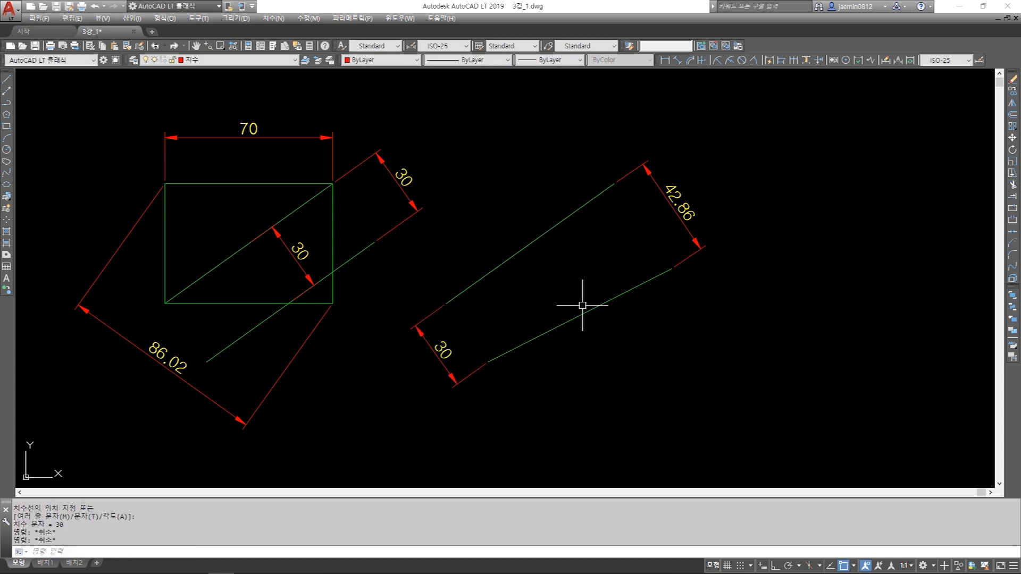
# Erase the two copied lines together with both of their aligned dimensions
pyautogui.press('e')
pyautogui.press('space')
pyautogui.click(665, 152)
pyautogui.click(585, 299)
pyautogui.press('space')
pyautogui.click(516, 324)
pyautogui.click(431, 362)
pyautogui.press('space')
pyautogui.moveTo(378, 294); pyautogui.dragTo(431, 277, button='middle')
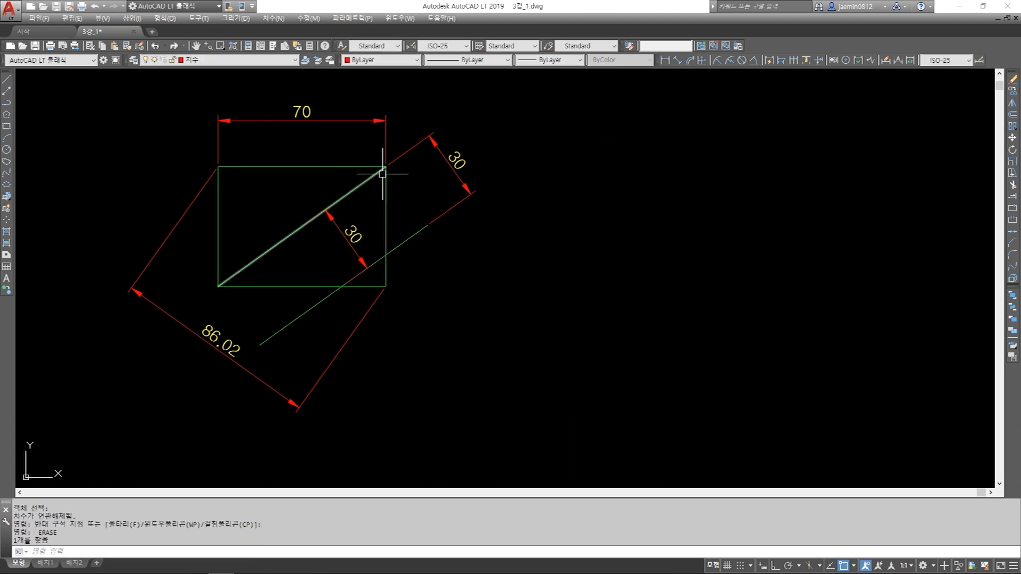
# Draw lines connecting the diagonal's upper and lower ends to the matching ends of the offset line
pyautogui.scroll(2, 268, 234)
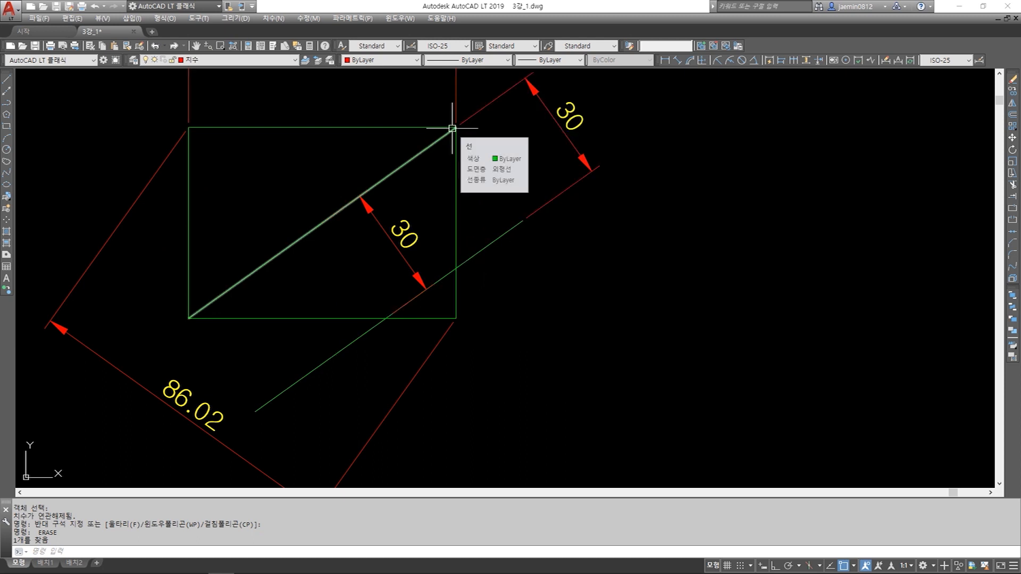
pyautogui.press('Escape')
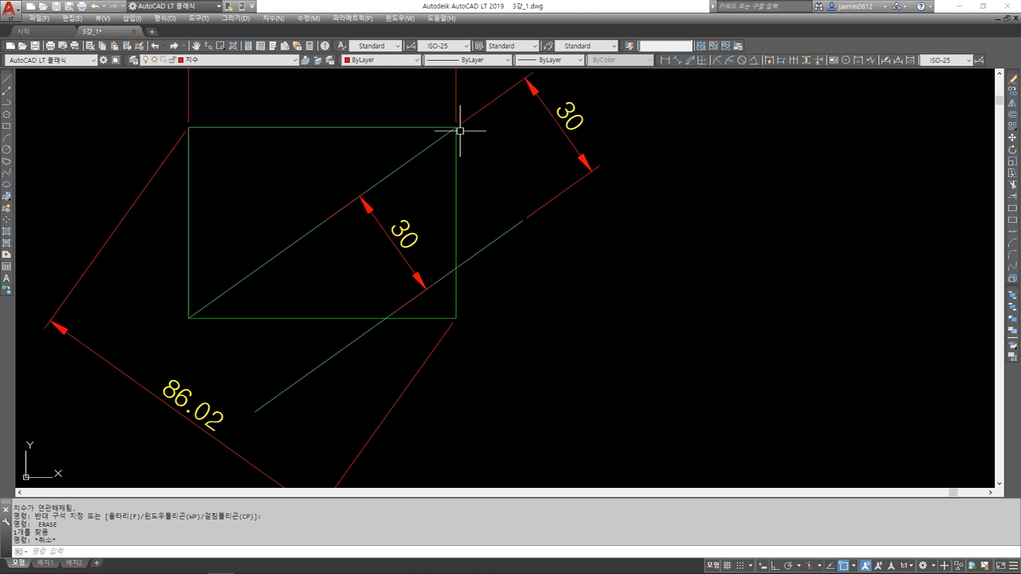
pyautogui.write('l')
pyautogui.press('Return')
pyautogui.click(457, 127)
pyautogui.click(517, 222)
pyautogui.press('Escape')
pyautogui.write('l')
pyautogui.press('Return')
pyautogui.click(189, 319)
pyautogui.press('Escape')
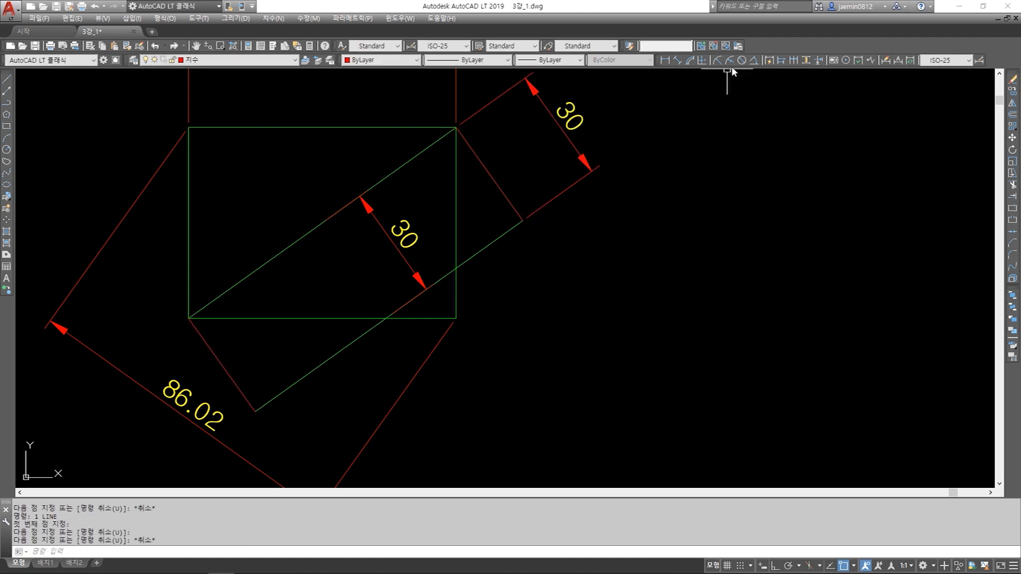
# Add angular dimensions between the offset line and the connecting line at each of the offset line's ends
pyautogui.click(754, 62)
pyautogui.click(516, 215)
pyautogui.click(504, 230)
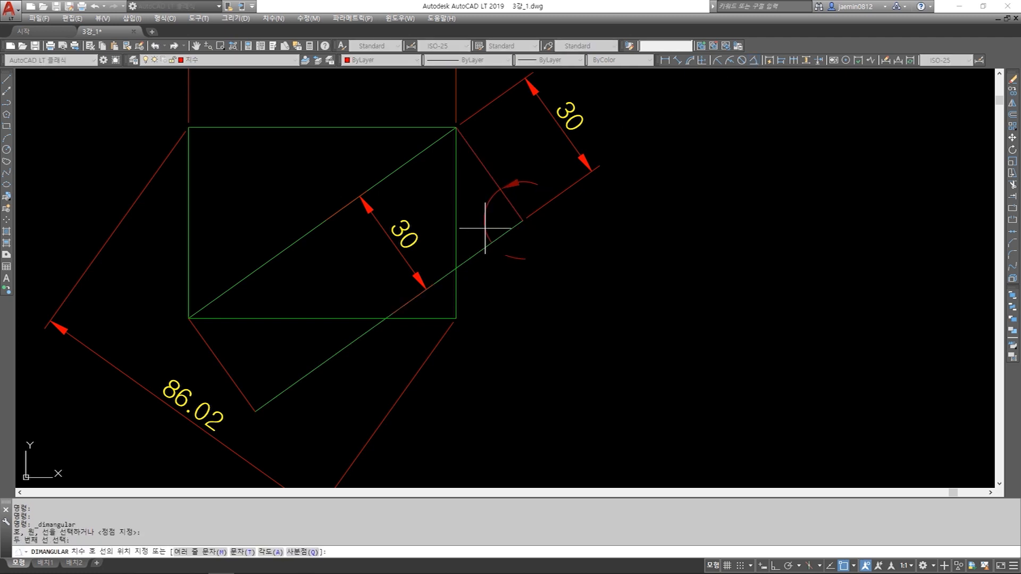
pyautogui.click(484, 229)
pyautogui.press('Escape')
pyautogui.press('Return')
pyautogui.click(297, 378)
pyautogui.click(240, 388)
pyautogui.click(266, 368)
# Add angular dimensions between the diagonal and the connecting line at each of the diagonal's ends
pyautogui.press('Return')
pyautogui.click(206, 337)
pyautogui.click(217, 298)
pyautogui.click(240, 294)
pyautogui.press('Escape')
pyautogui.press('Return')
pyautogui.click(412, 166)
pyautogui.click(472, 151)
pyautogui.click(440, 169)
pyautogui.press('Escape')
# Erase the four angular dimensions at the corners between the diagonal, offset and connecting lines
pyautogui.write('e')
pyautogui.press('Return')
pyautogui.click(440, 172)
pyautogui.press('Return')
pyautogui.click(473, 213)
pyautogui.press('Delete')
pyautogui.click(244, 293)
pyautogui.press('Delete')
pyautogui.click(254, 352)
pyautogui.press('Delete')
# Erase the two 30 dimensions and the upper connecting line between the diagonal and the offset line
pyautogui.moveTo(420, 280); pyautogui.dragTo(403, 323, button='middle')
pyautogui.write('e')
pyautogui.press('Return')
pyautogui.click(387, 272)
pyautogui.click(365, 298)
pyautogui.press('Return')
pyautogui.click(402, 274)
pyautogui.press('Return')
pyautogui.click(493, 215)
pyautogui.click(465, 234)
pyautogui.press('Delete')
pyautogui.click(576, 184)
pyautogui.click(529, 203)
pyautogui.press('Delete')
pyautogui.moveTo(526, 207); pyautogui.dragTo(571, 171, button='middle')
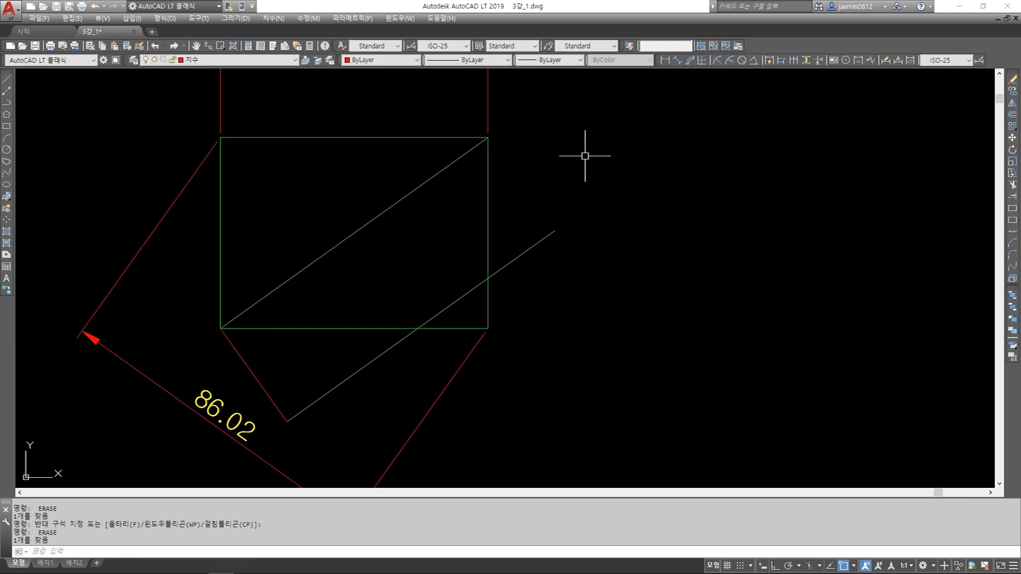
# Add an aligned dimension from the offset line's upper end to the rectangle's upper-right corner, placed outside the rectangle
pyautogui.click(677, 60)
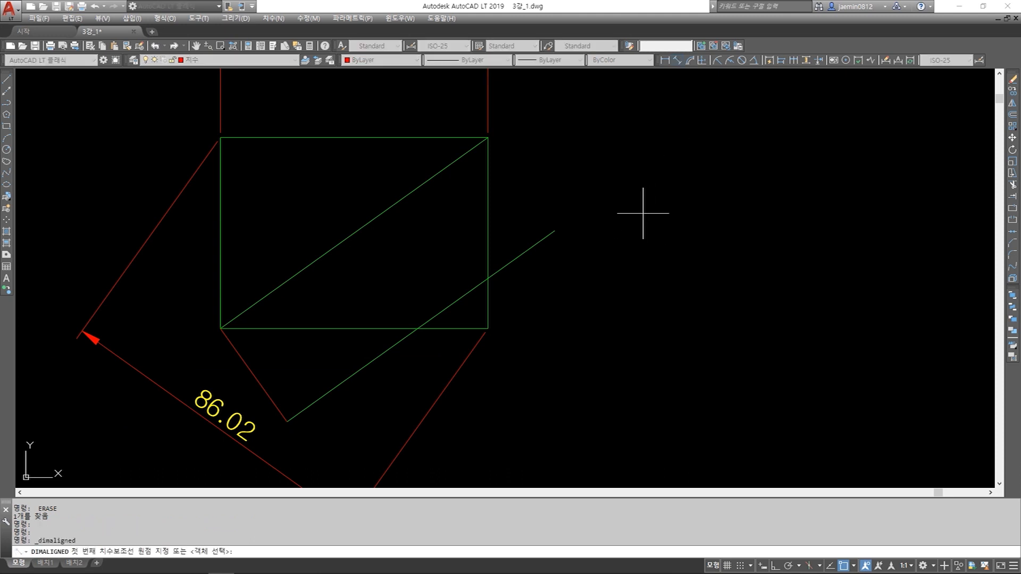
pyautogui.click(553, 230)
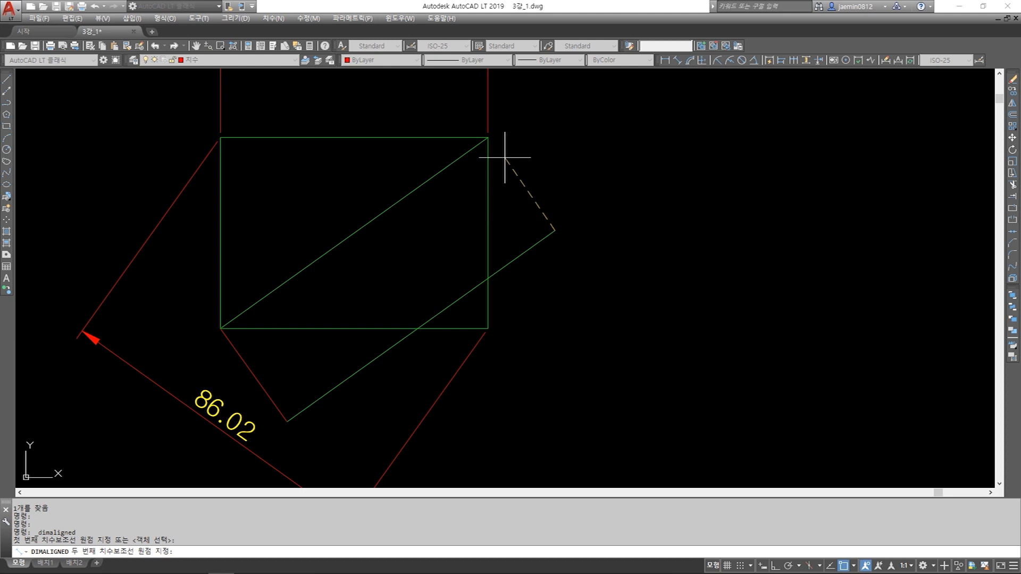
pyautogui.click(488, 137)
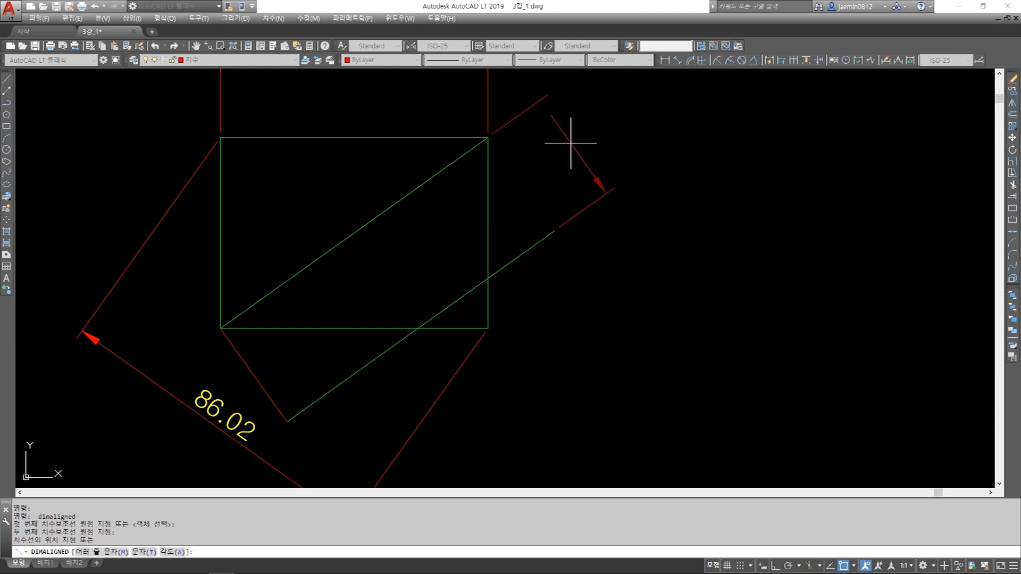
pyautogui.click(567, 135)
# Add an aligned dimension between the midpoints of the offset line and the diagonal, inside the rectangle
pyautogui.moveTo(481, 255); pyautogui.dragTo(547, 232, button='middle')
pyautogui.press('Return')
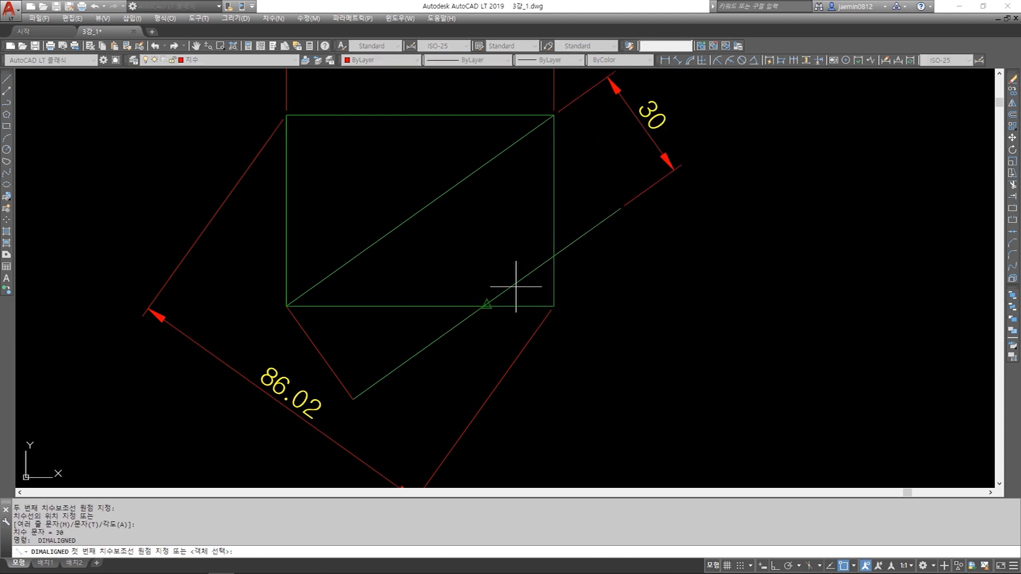
pyautogui.click(487, 305)
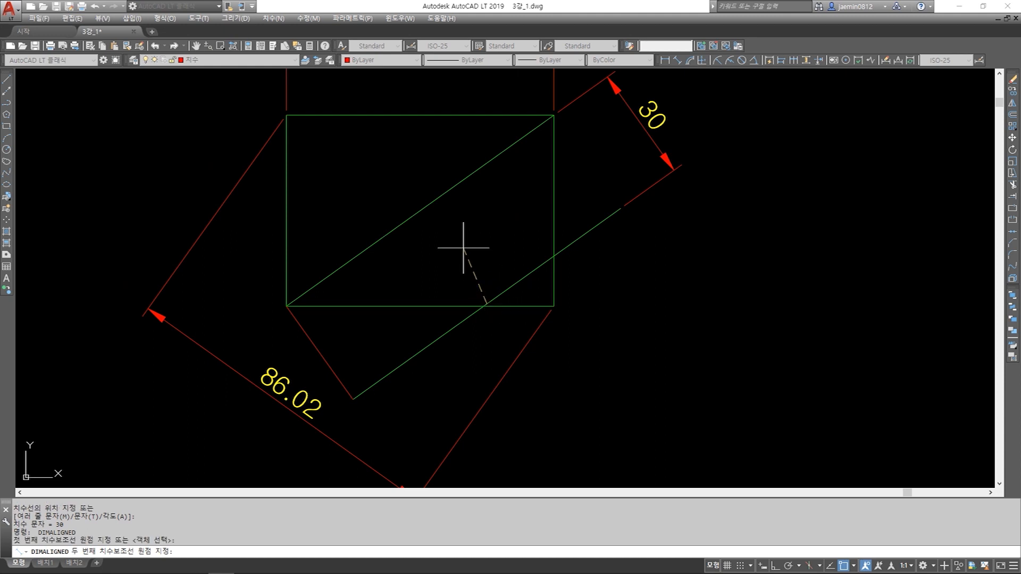
pyautogui.click(430, 201)
pyautogui.click(474, 251)
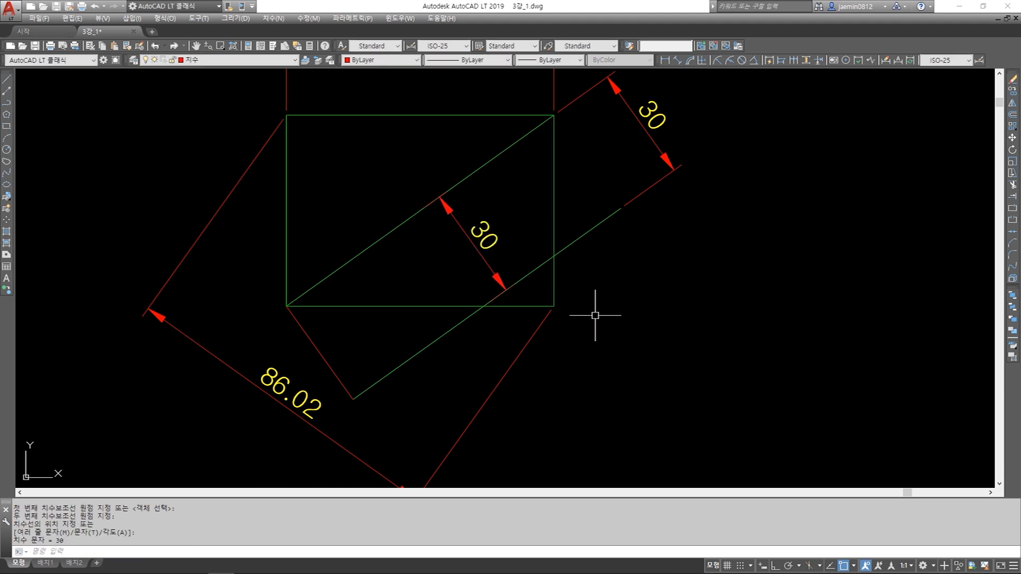
# Copy the whole rectangle, its diagonal lines and all dimensions horizontally to the right with Ortho on
pyautogui.scroll(-2, 469, 227)
pyautogui.press('Escape')
pyautogui.write('cc')
pyautogui.press('space')
pyautogui.click(577, 273)
pyautogui.click(332, 80)
pyautogui.press('space')
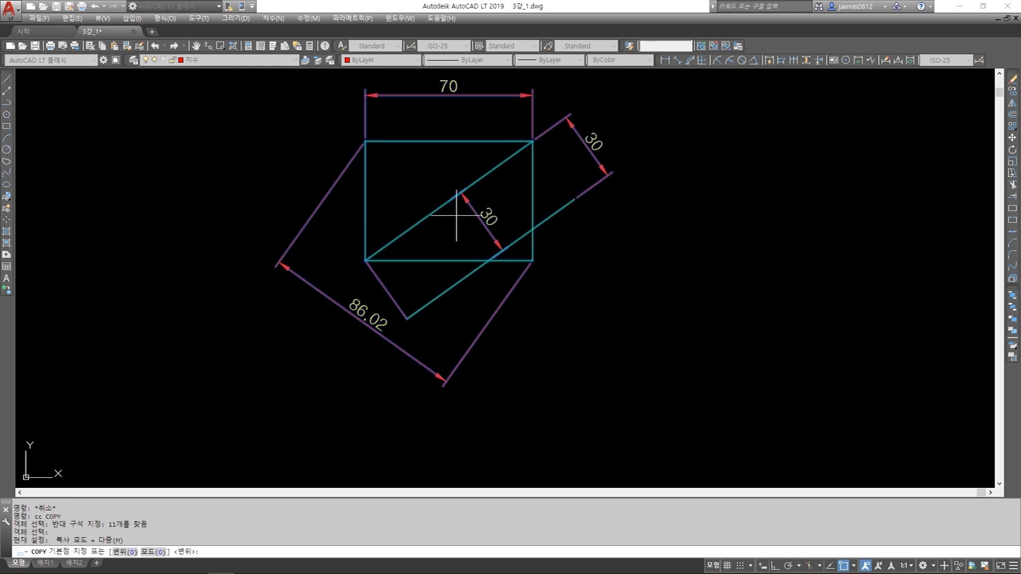
pyautogui.click(464, 216)
pyautogui.moveTo(629, 242); pyautogui.dragTo(316, 242, button='middle')
pyautogui.press('F8')
pyautogui.click(551, 249)
pyautogui.press('Escape')
pyautogui.press('Escape')
pyautogui.press('Escape')
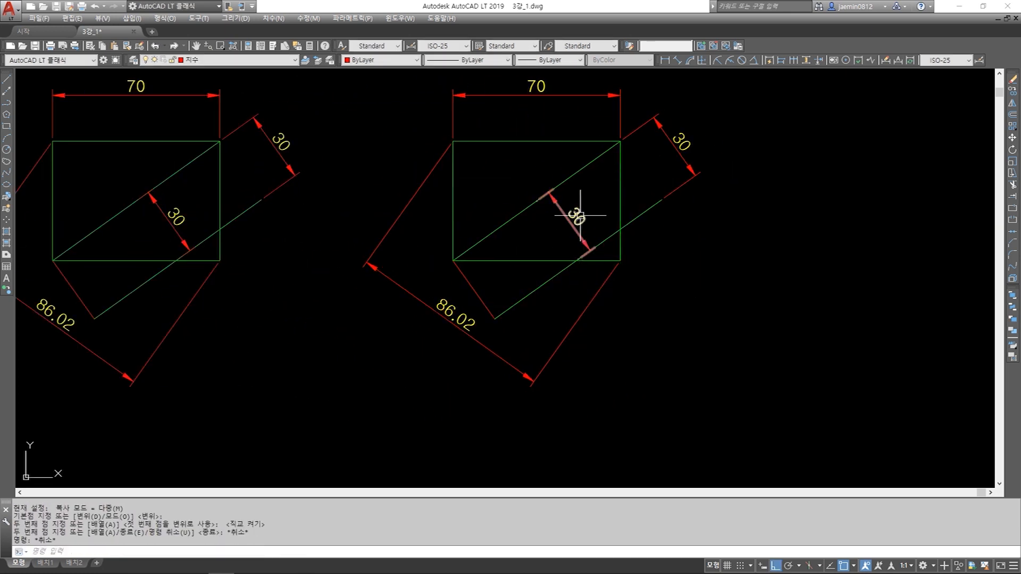
# Erase the short connecting line between the lower ends of the diagonal and offset line in the copied figure
pyautogui.click(585, 166)
pyautogui.press('Escape')
pyautogui.press('Escape')
pyautogui.write('e')
pyautogui.click(482, 287)
pyautogui.click(468, 297)
pyautogui.press('space')
pyautogui.press('Escape')
pyautogui.press('3')
pyautogui.press('space')
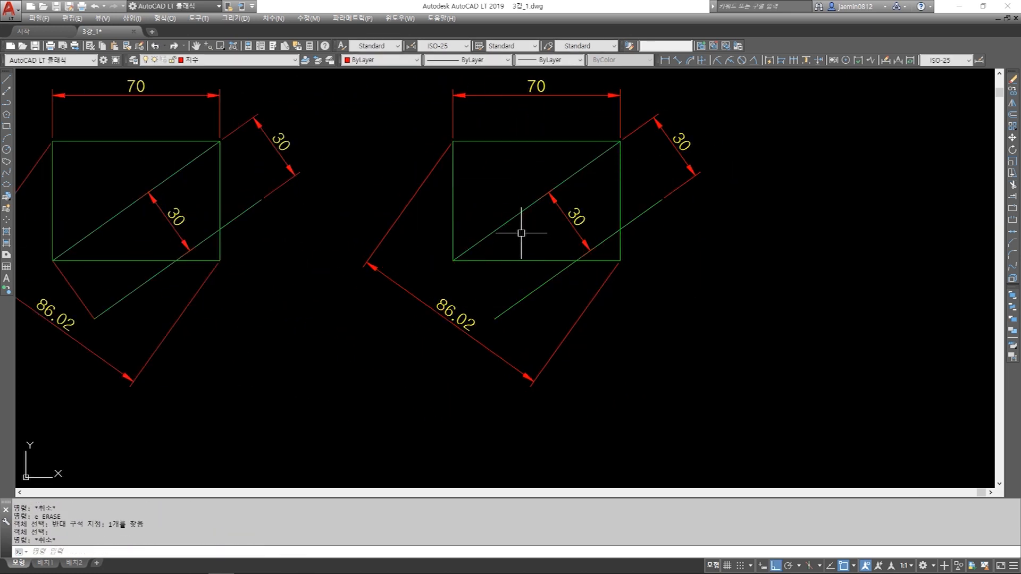
# Mirror the copied figure's diagonal, offset line and inner aligned dimension about the rectangle's vertical centreline, deleting the source objects
pyautogui.click(521, 232)
pyautogui.click(502, 218)
pyautogui.click(542, 274)
pyautogui.click(534, 303)
pyautogui.press('space')
pyautogui.click(542, 264)
pyautogui.press('Escape')
pyautogui.press('space')
pyautogui.click(540, 297)
pyautogui.click(527, 272)
pyautogui.click(534, 196)
pyautogui.click(515, 229)
pyautogui.press('space')
pyautogui.click(521, 263)
pyautogui.press('Escape')
pyautogui.press('space')
pyautogui.click(548, 190)
pyautogui.click(519, 232)
pyautogui.click(537, 290)
pyautogui.press('space')
pyautogui.click(535, 261)
pyautogui.click(548, 358)
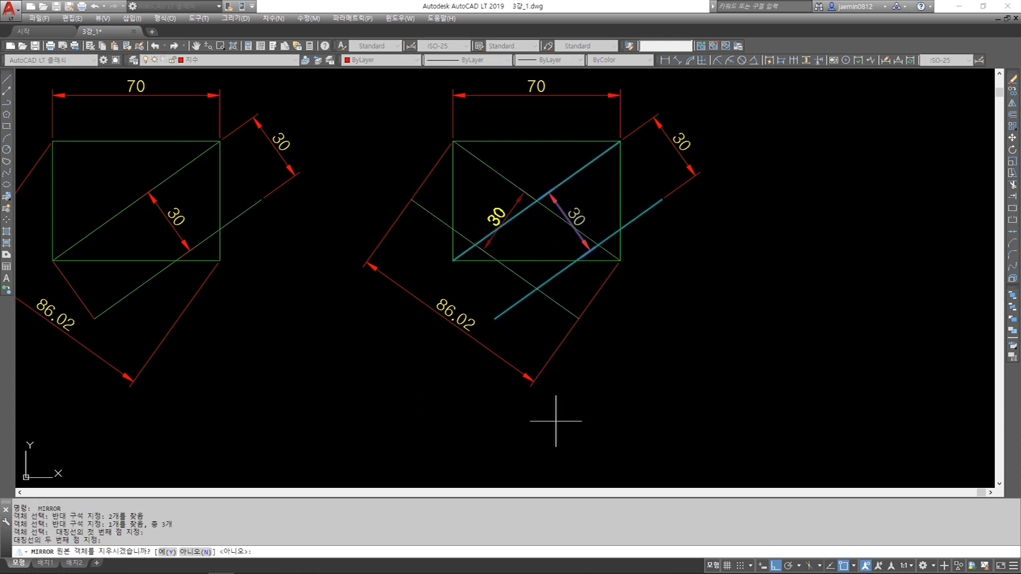
pyautogui.press('y')
pyautogui.press('space')
# Erase the aligned dimension outside the upper-right corner of the copied rectangle
pyautogui.moveTo(500, 322); pyautogui.dragTo(504, 346, button='middle')
pyautogui.press('Escape')
pyautogui.press('e')
pyautogui.press('space')
pyautogui.click(522, 272)
pyautogui.click(487, 229)
pyautogui.press('space')
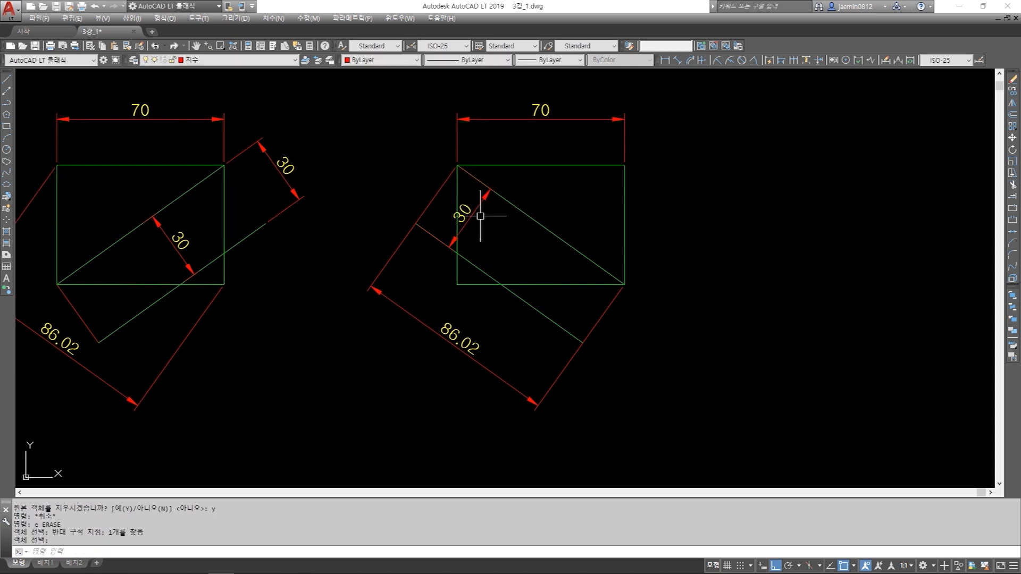
# Erase the 86.02 dimension and the mirrored inner aligned dimension from the copied figure
pyautogui.click(437, 249)
pyautogui.press('space')
pyautogui.press('Escape')
pyautogui.press('e')
pyautogui.press('space')
pyautogui.click(437, 249)
pyautogui.click(386, 323)
pyautogui.press('space')
pyautogui.press('Escape')
pyautogui.press('e')
pyautogui.press('space')
pyautogui.click(467, 205)
pyautogui.press('space')
pyautogui.press('Escape')
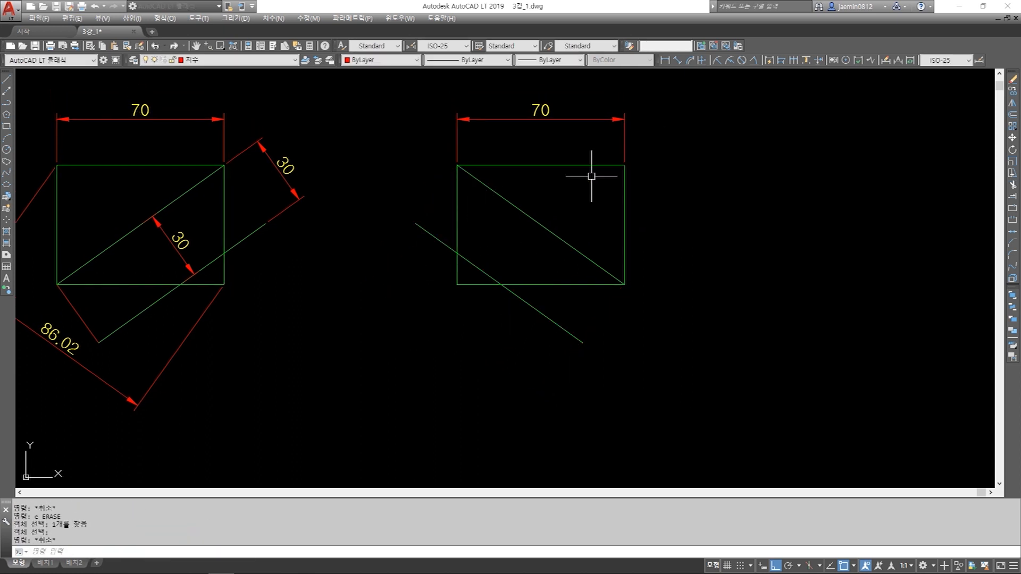
# Add an aligned dimension from the copied rectangle's lower-right corner to the offset line's lower end, placed outside the rectangle
pyautogui.click(676, 60)
pyautogui.click(625, 285)
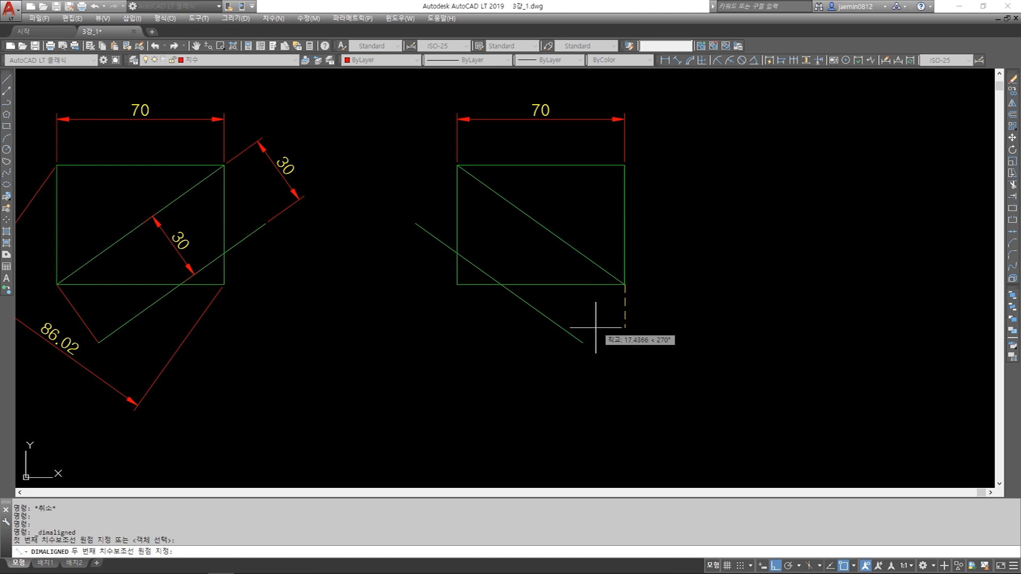
pyautogui.click(583, 343)
pyautogui.click(633, 346)
pyautogui.press('Escape')
# Add an aligned dimension between the midpoints of the offset line and the diagonal in the copied figure
pyautogui.press('space')
pyautogui.click(499, 285)
pyautogui.click(540, 225)
pyautogui.click(538, 262)
pyautogui.press('Escape')
pyautogui.moveTo(480, 366); pyautogui.dragTo(579, 358, button='middle')
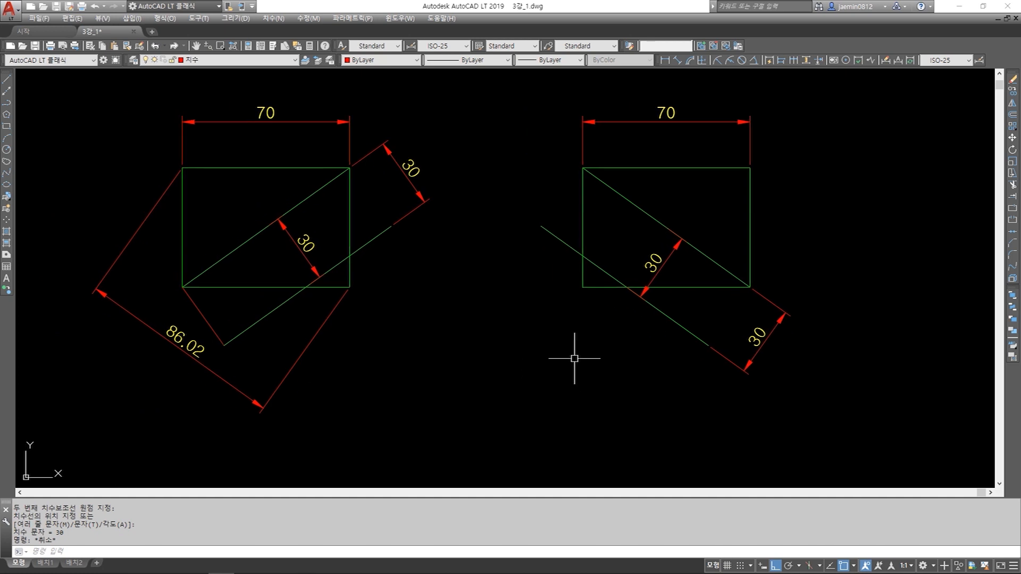
pyautogui.moveTo(500, 353); pyautogui.dragTo(534, 353, button='middle')
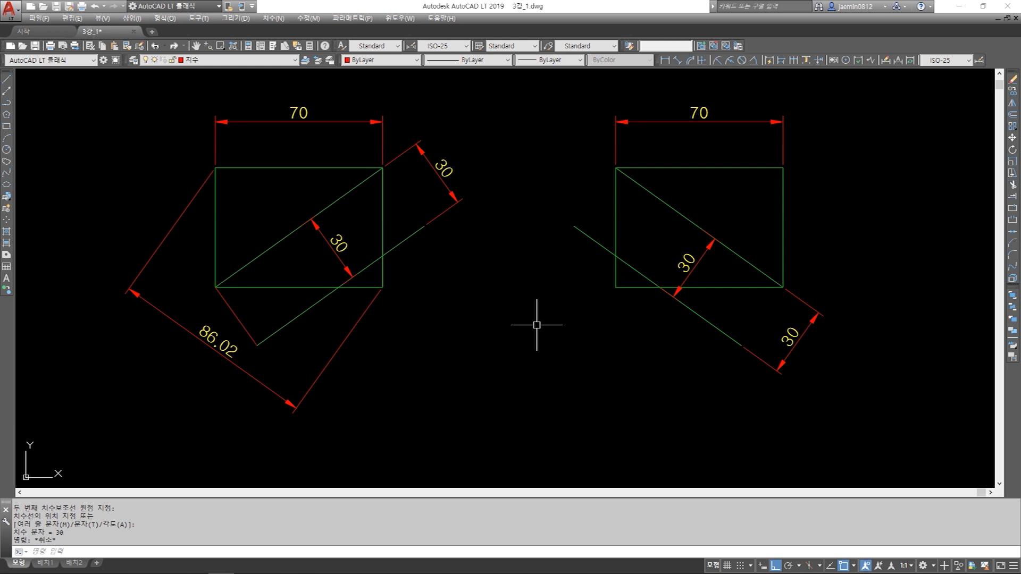
# Draw a short vertical cutting line across the offset line near its upper-left end in the copied figure
pyautogui.write('l')
pyautogui.press('Return')
pyautogui.click(592, 206)
pyautogui.click(592, 290)
pyautogui.press('Escape')
# Trim the upper-left end of the offset line beyond the vertical cutting line
pyautogui.write('tr')
pyautogui.press('Return')
pyautogui.press('Return')
pyautogui.click(583, 233)
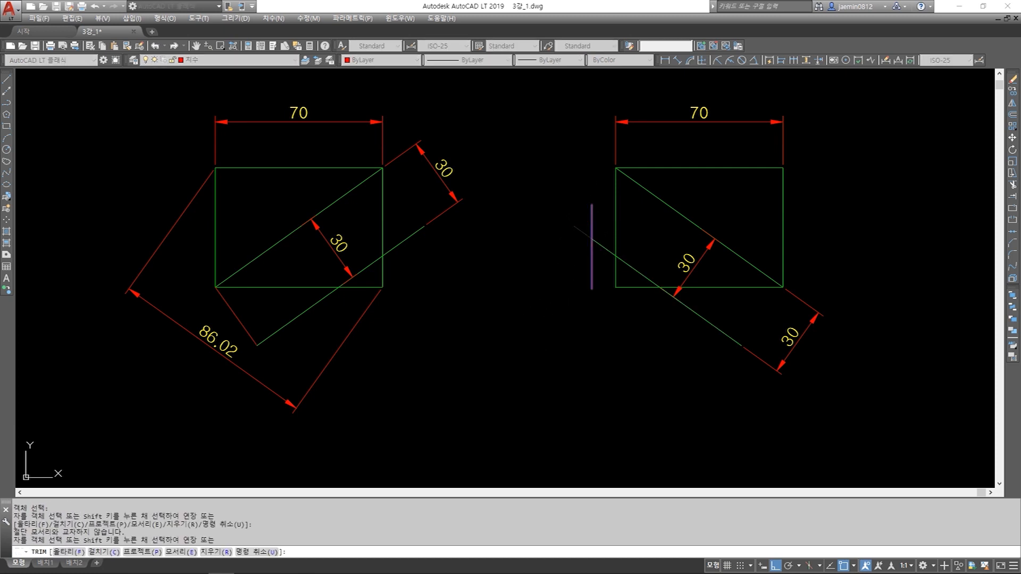
pyautogui.press('Escape')
# Erase the short vertical cutting line beside the copied rectangle
pyautogui.write('e')
pyautogui.press('Return')
pyautogui.click(592, 212)
pyautogui.press('Return')
pyautogui.press('Escape')
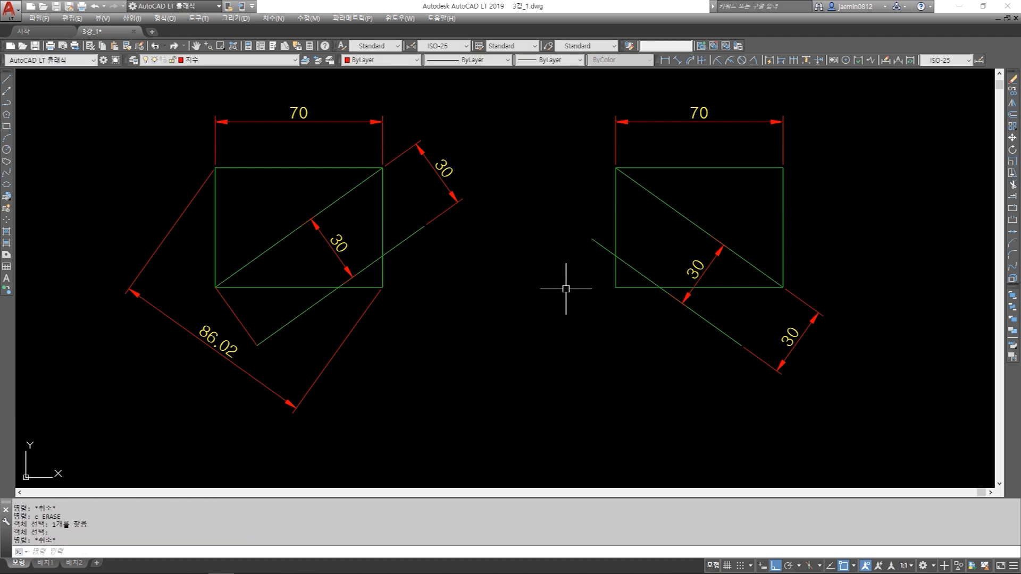
# Add an aligned dimension from the trimmed line's upper end to the copied rectangle's upper-left corner, placed outside the rectangle
pyautogui.click(678, 62)
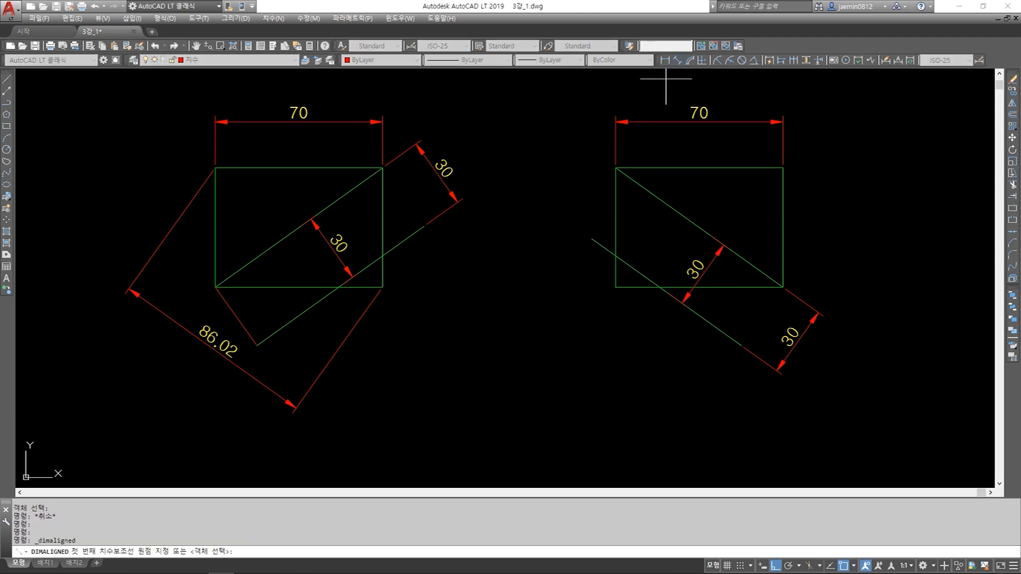
pyautogui.click(592, 239)
pyautogui.click(616, 169)
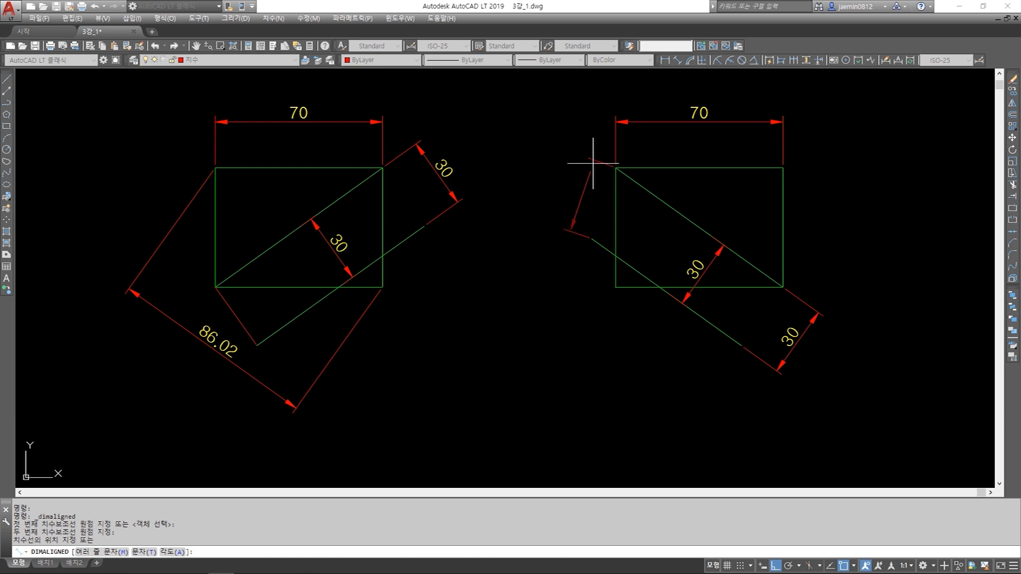
pyautogui.click(560, 203)
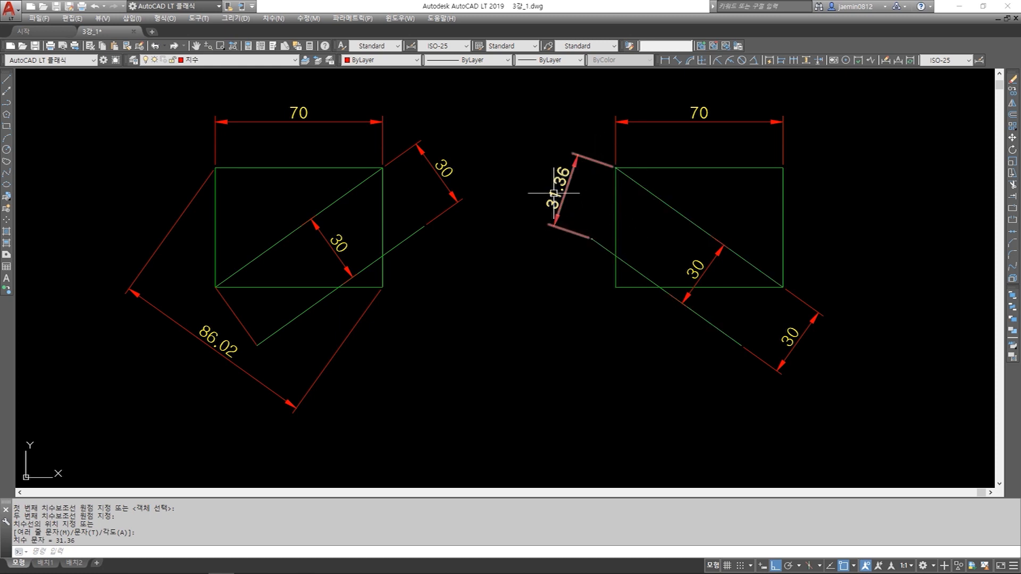
# Erase the aligned dimension just placed outside the copied rectangle's upper-left corner
pyautogui.click(573, 192)
pyautogui.click(536, 203)
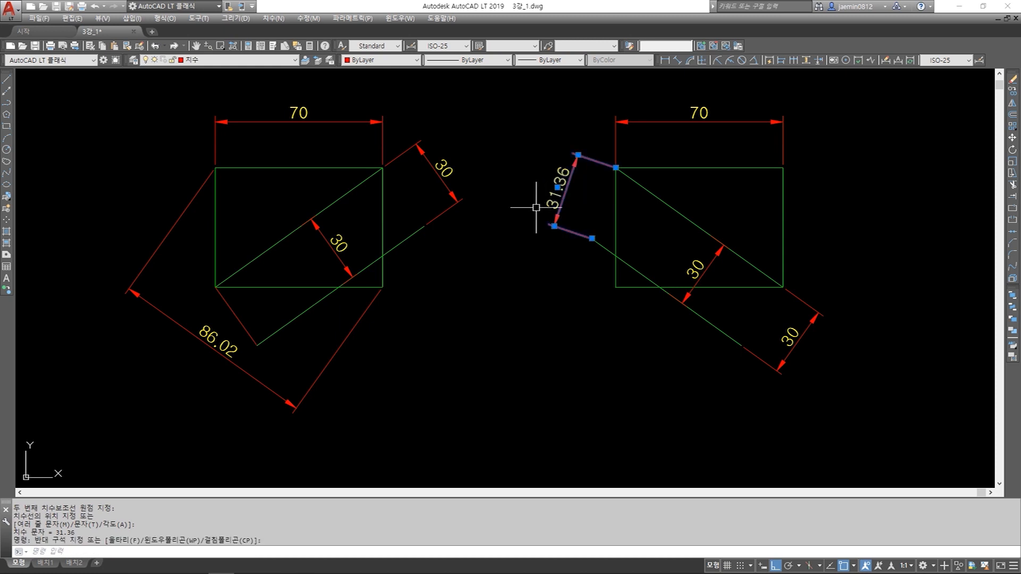
pyautogui.press('Delete')
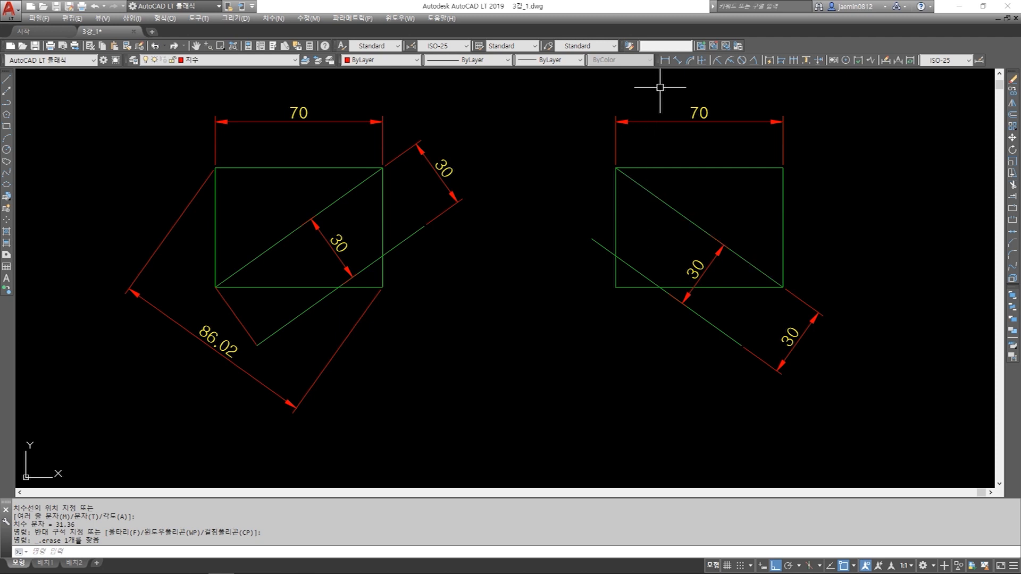
# Add a rotated linear dimension from the trimmed line's upper end to the rectangle's upper-left corner, taking its angle from the trimmed line's endpoints
pyautogui.click(664, 62)
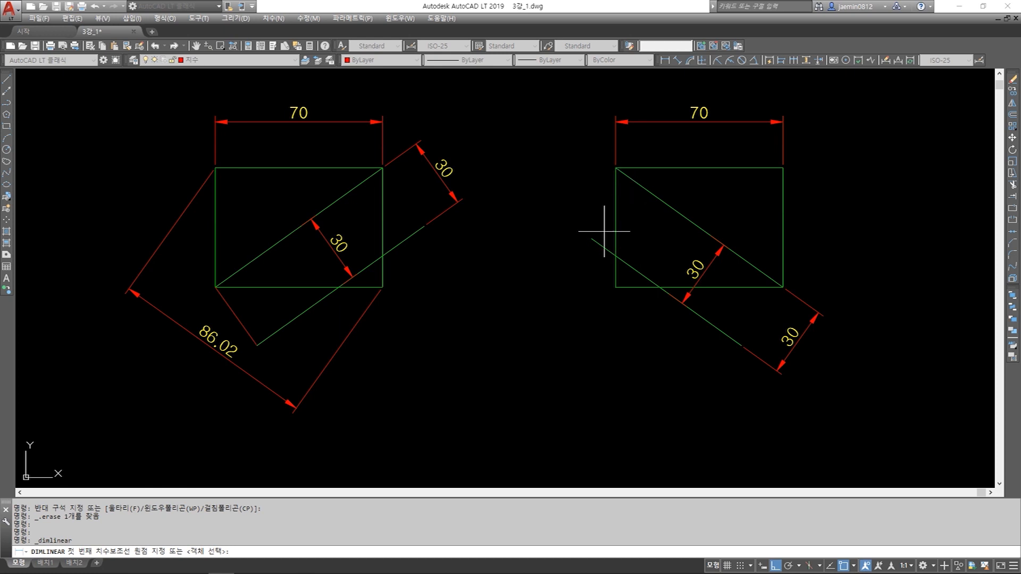
pyautogui.click(592, 239)
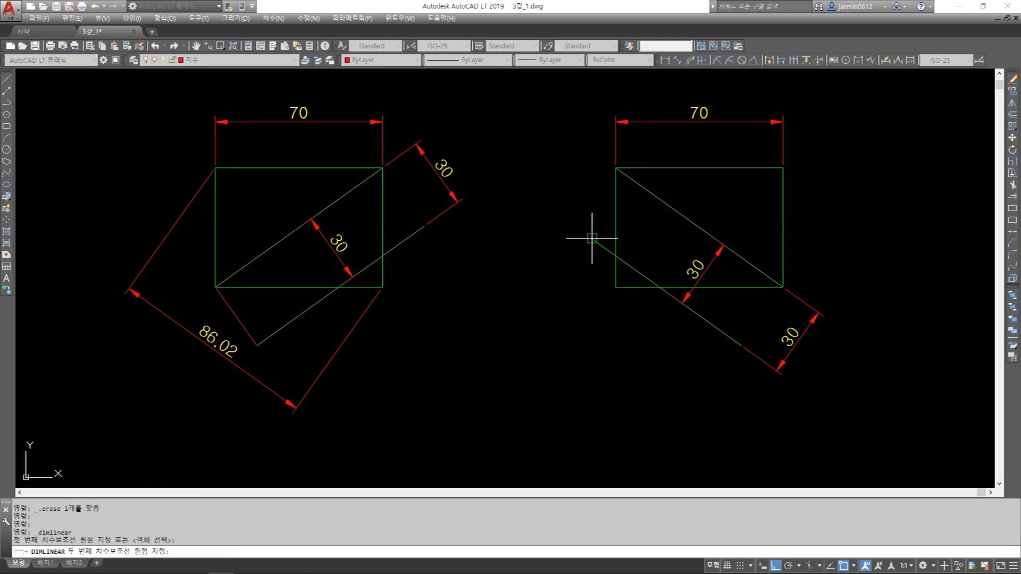
pyautogui.click(616, 168)
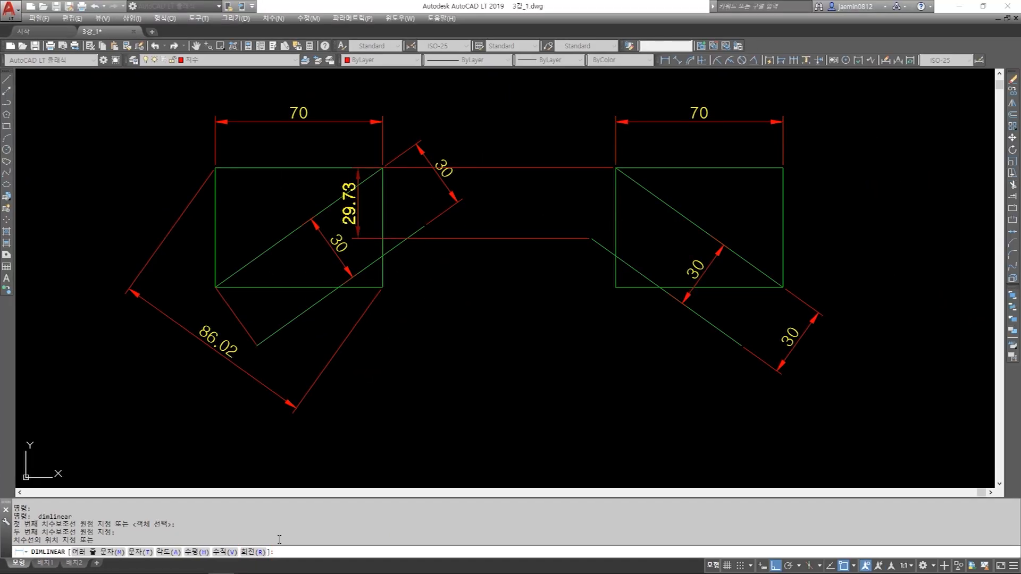
pyautogui.press('Return')
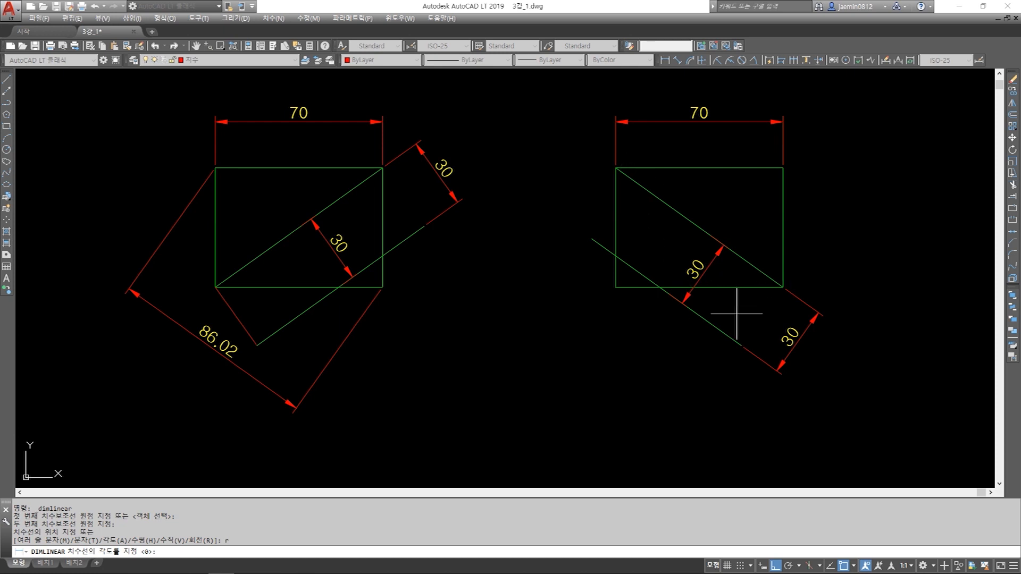
pyautogui.click(592, 239)
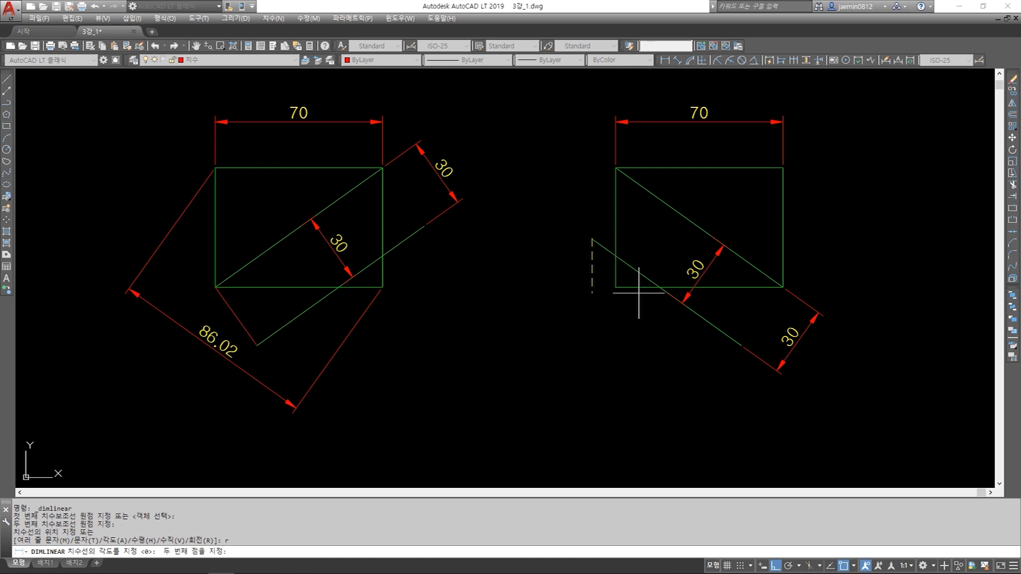
pyautogui.click(741, 345)
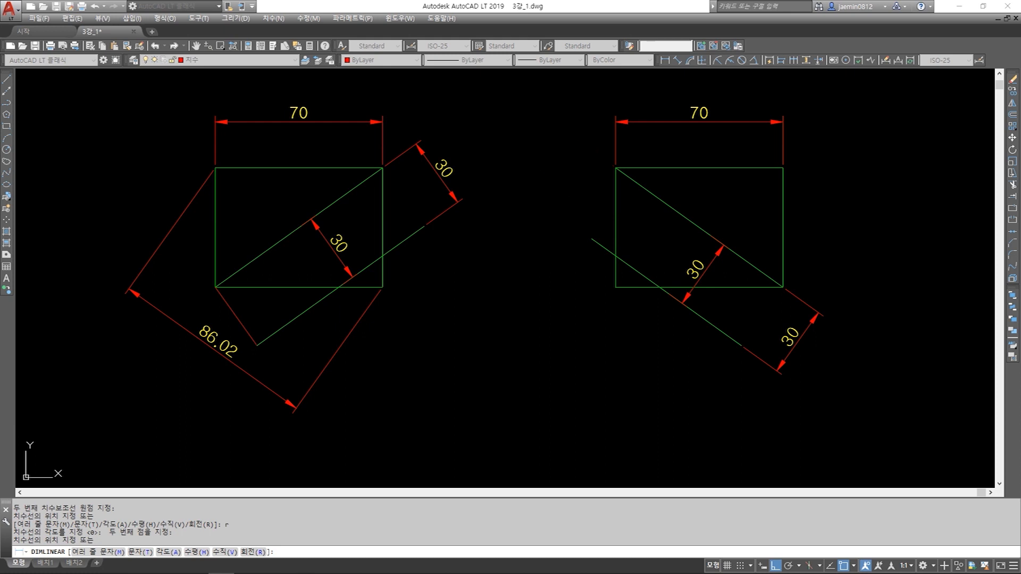
pyautogui.scroll(2, 602, 196)
pyautogui.moveTo(602, 196); pyautogui.dragTo(589, 226, button='middle')
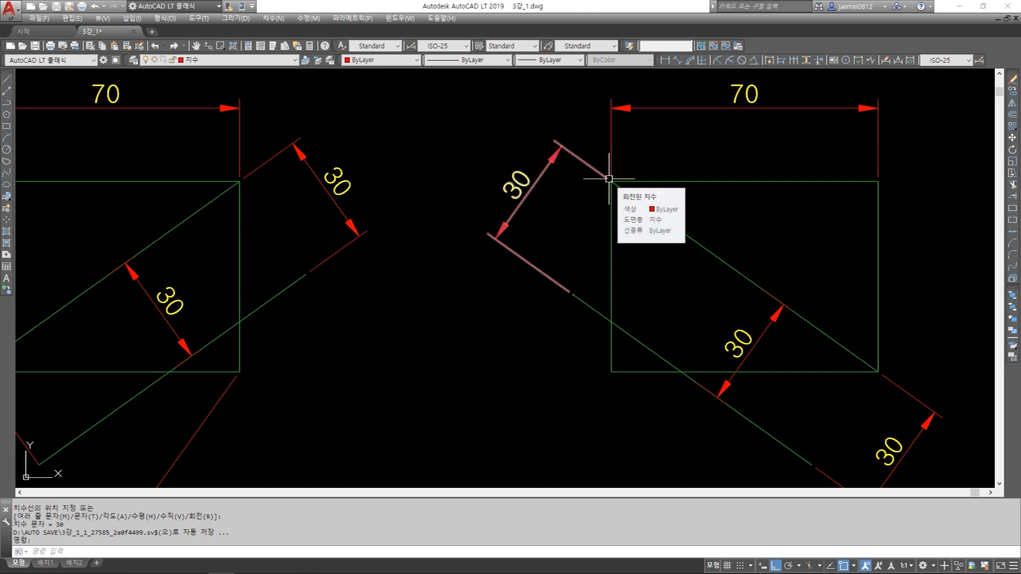
pyautogui.click(597, 155)
pyautogui.click(588, 187)
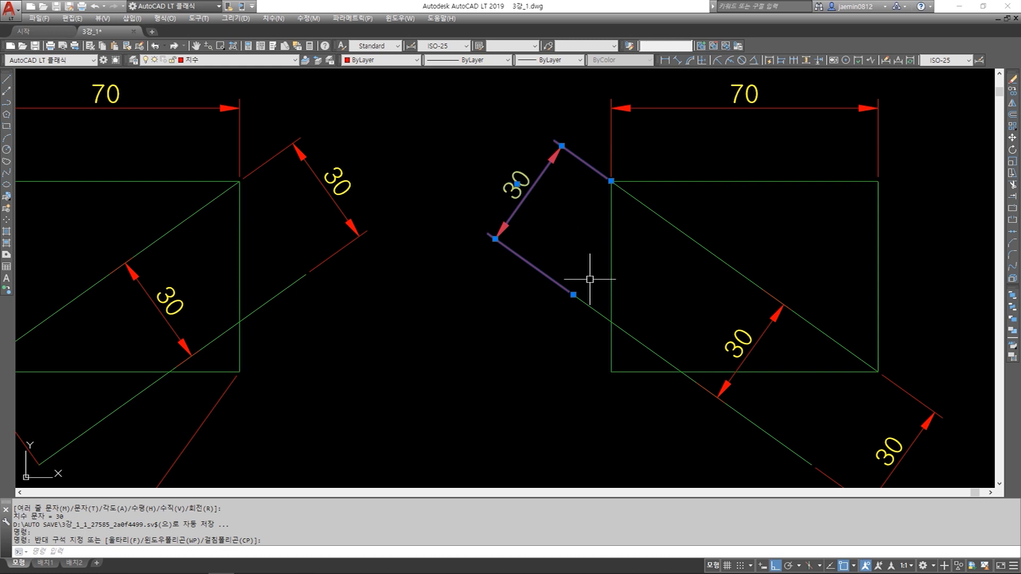
pyautogui.scroll(-3, 591, 279)
pyautogui.press('Escape')
# Erase the inner and lower-right aligned dimensions from the copied figure
pyautogui.write('e')
pyautogui.press('Return')
pyautogui.click(664, 306)
pyautogui.click(769, 332)
pyautogui.press('Return')
pyautogui.press('Escape')
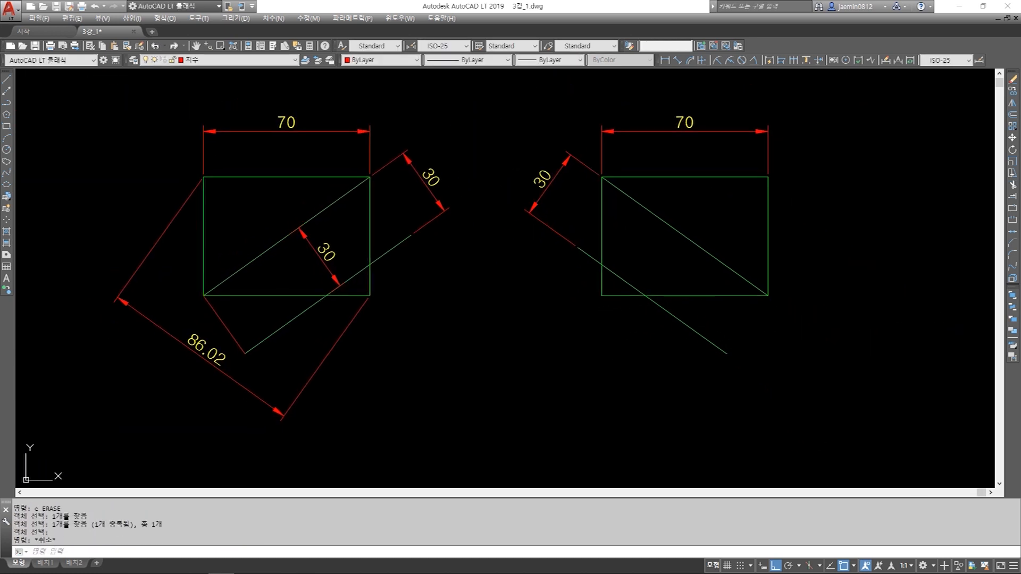
# Erase the rotated linear dimension outside the copied rectangle's upper-left corner
pyautogui.click(665, 60)
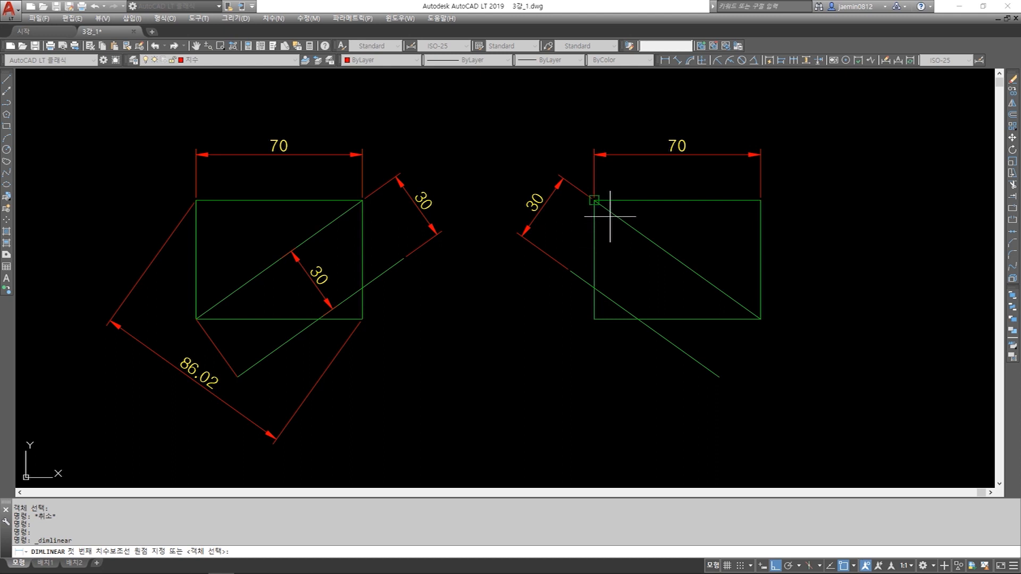
pyautogui.press('Escape')
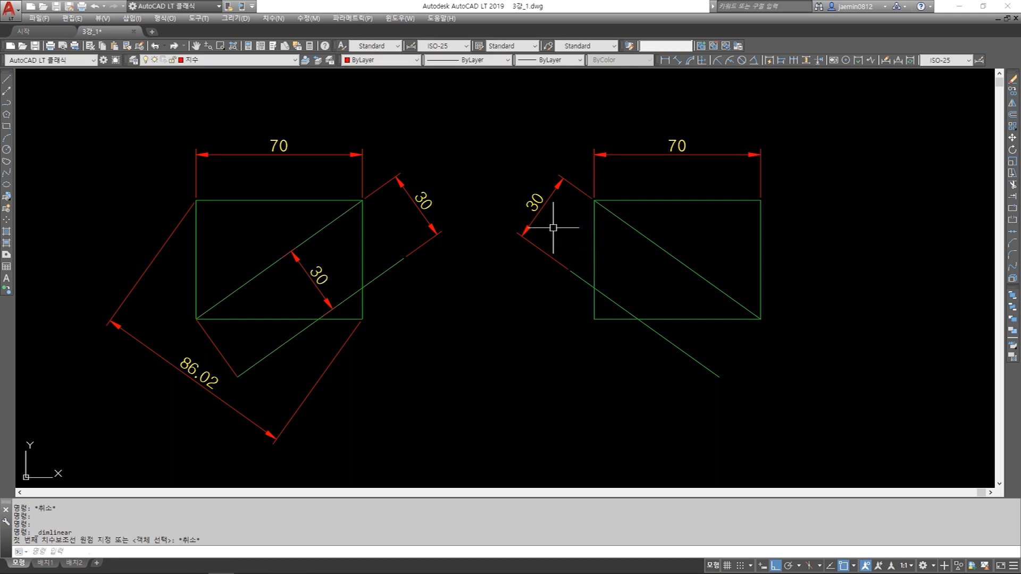
pyautogui.write('e')
pyautogui.press('space')
pyautogui.click(531, 200)
pyautogui.click(520, 190)
pyautogui.press('space')
pyautogui.click(560, 213)
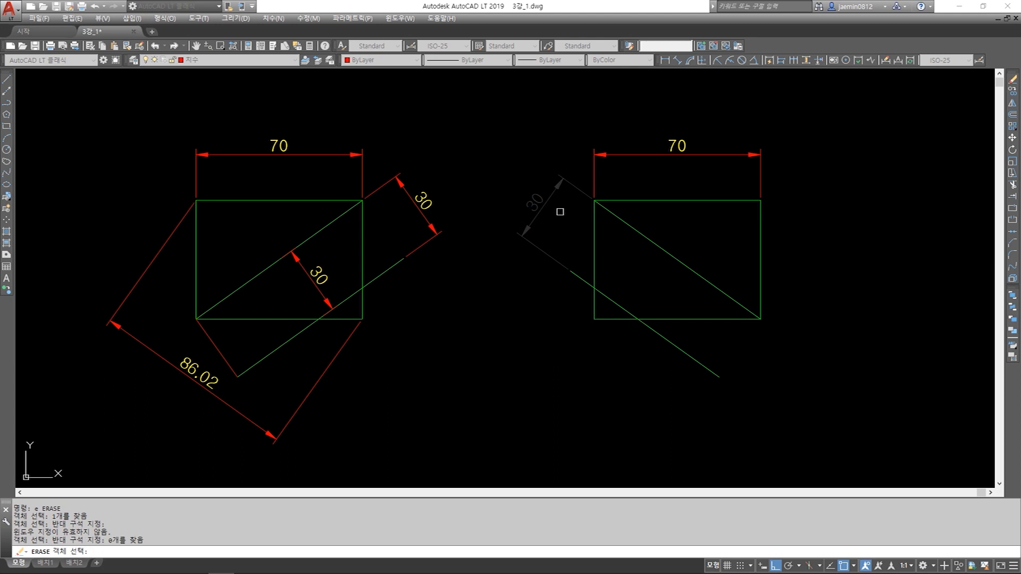
pyautogui.press('space')
# Add a linear dimension from the trimmed line's upper end to a point on the diagonal, rotated to the diagonal's angle, outside the upper-left corner
pyautogui.click(664, 60)
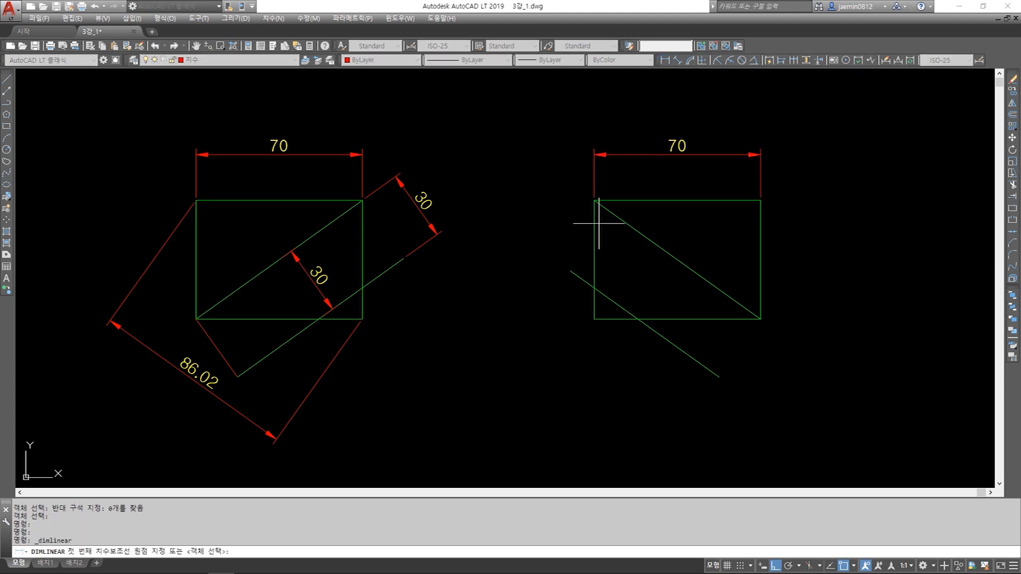
pyautogui.click(571, 271)
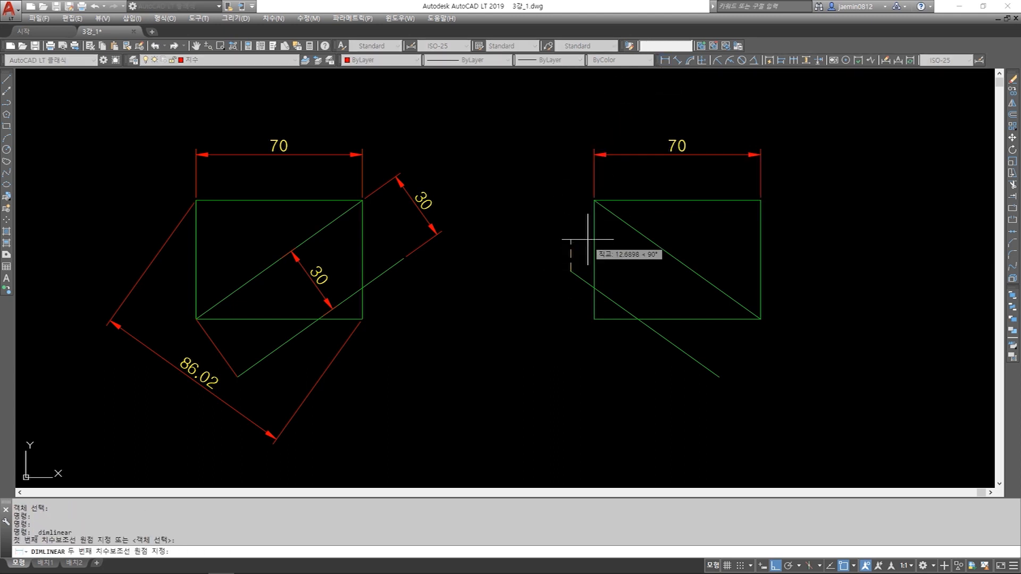
pyautogui.scroll(4, 603, 202)
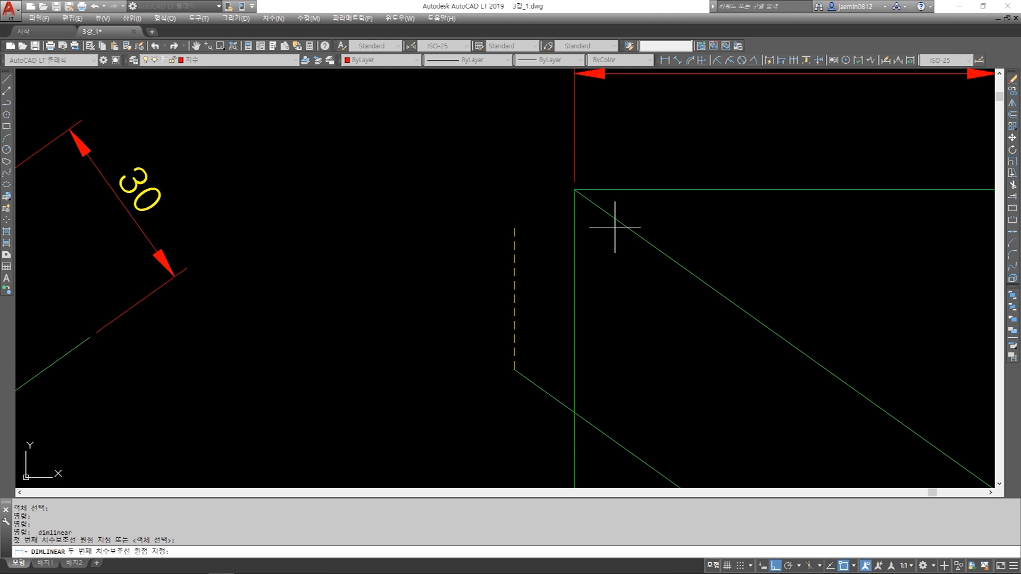
pyautogui.click(620, 226)
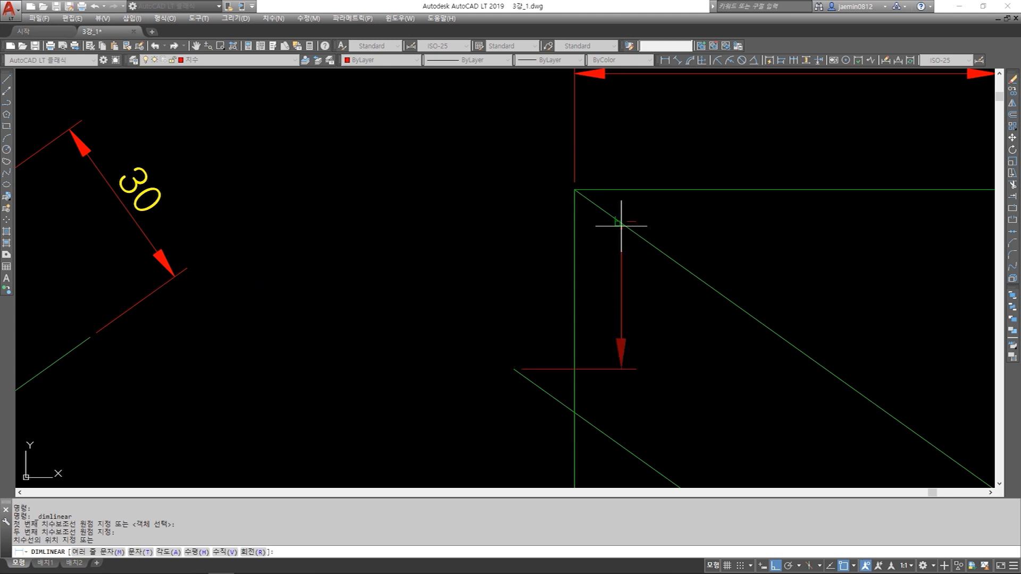
pyautogui.scroll(-2, 620, 222)
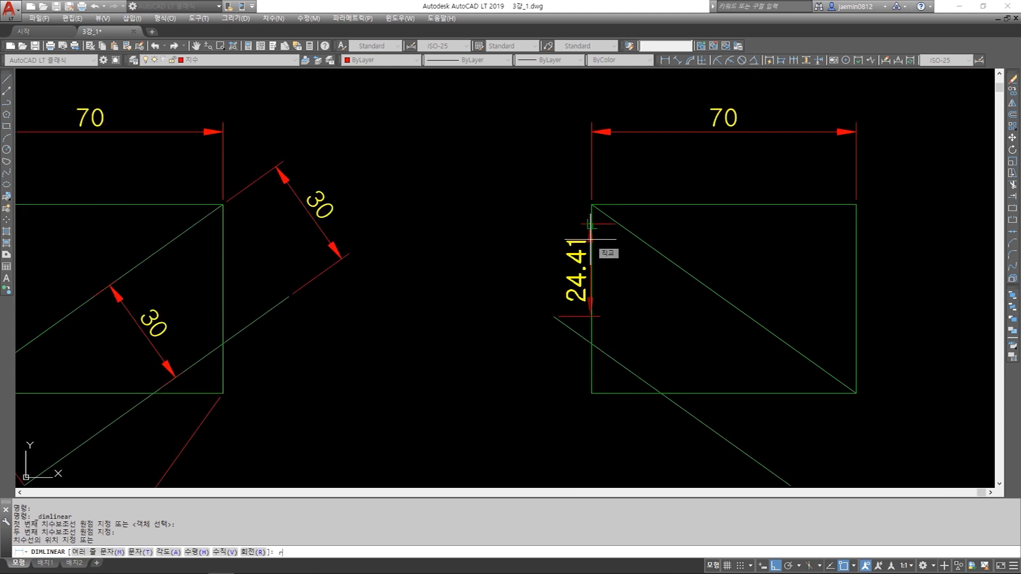
pyautogui.press('Return')
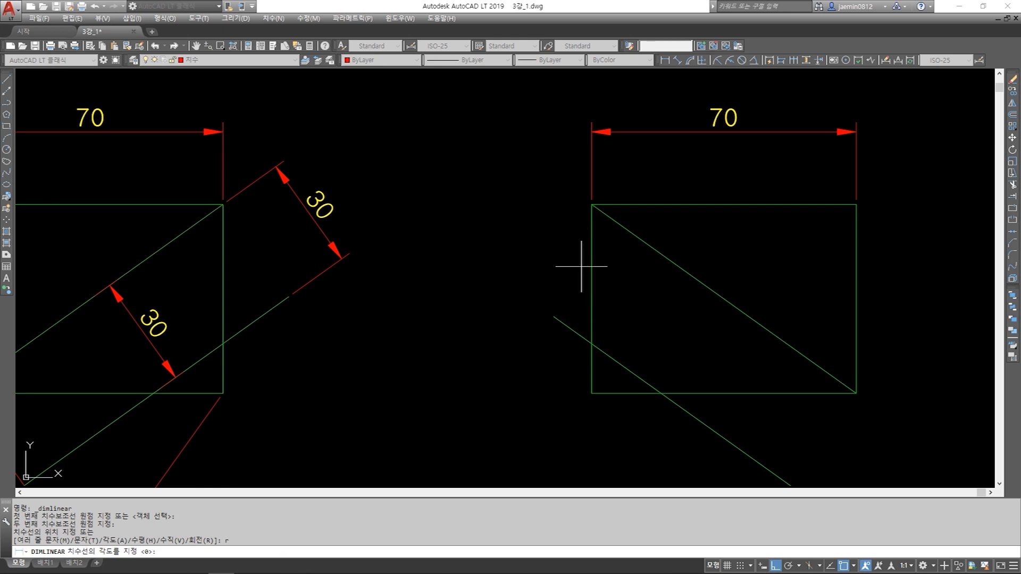
pyautogui.scroll(-2, 585, 266)
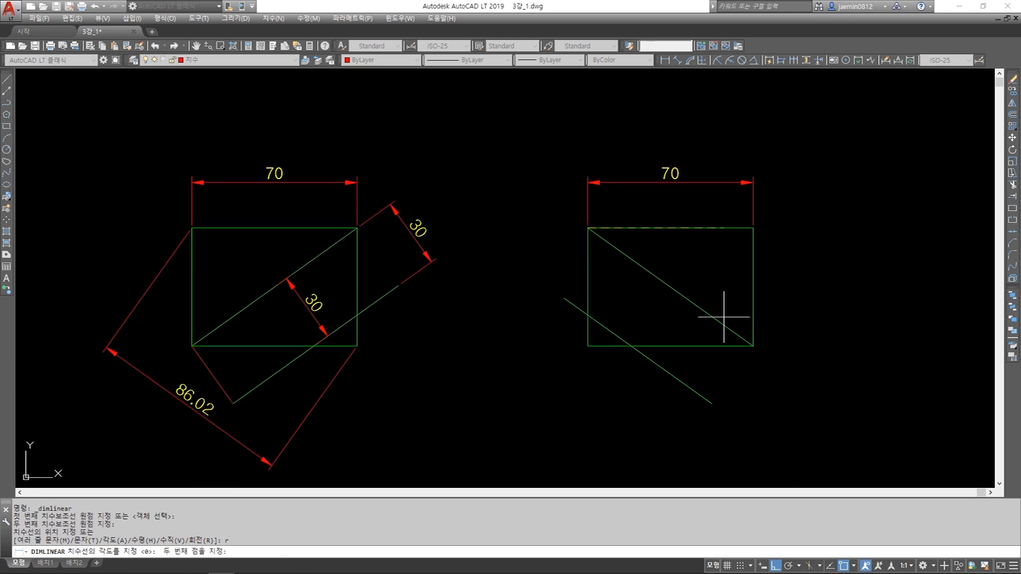
pyautogui.click(753, 346)
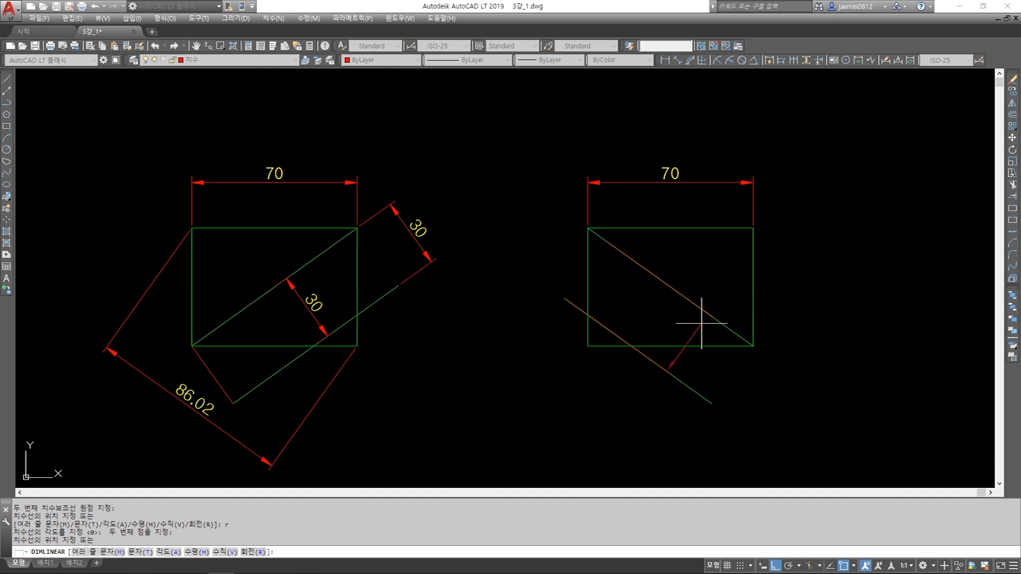
pyautogui.click(544, 217)
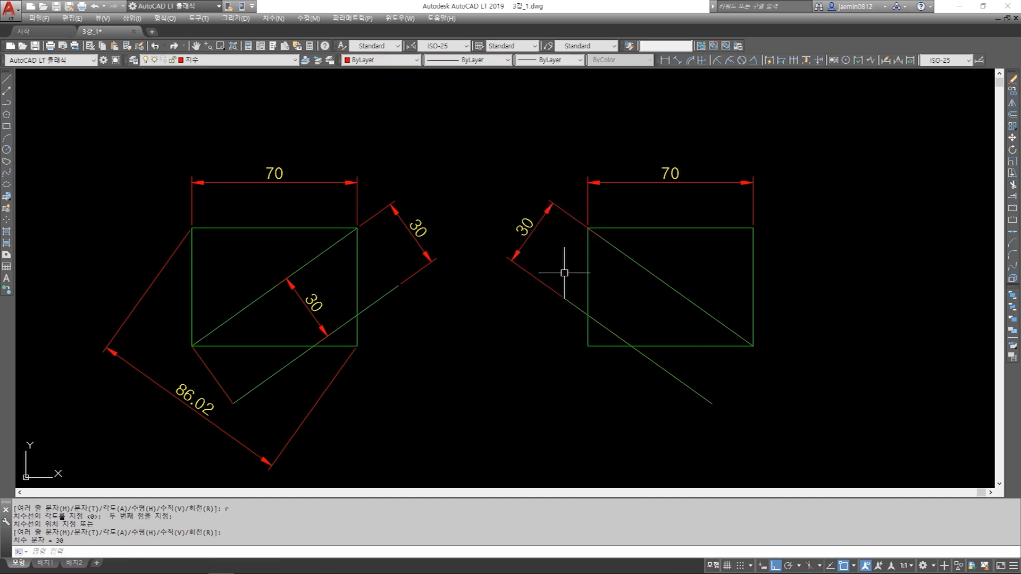
pyautogui.scroll(4, 566, 269)
pyautogui.moveTo(571, 266); pyautogui.dragTo(547, 289, button='middle')
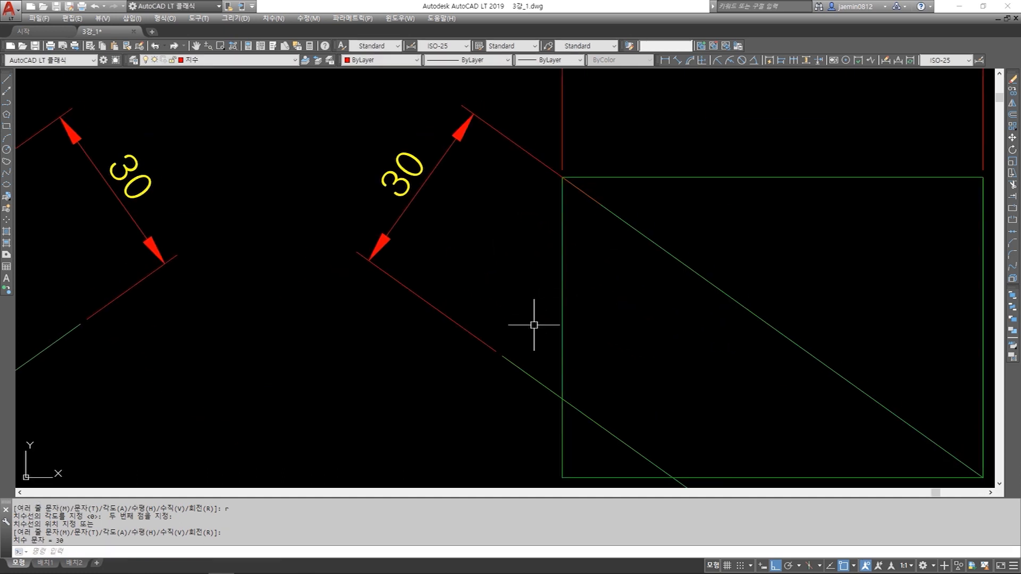
# Examine the rotated dimension's upper extension line and the diagonal where they run together at the copied rectangle's upper-left corner
pyautogui.scroll(4, 502, 360)
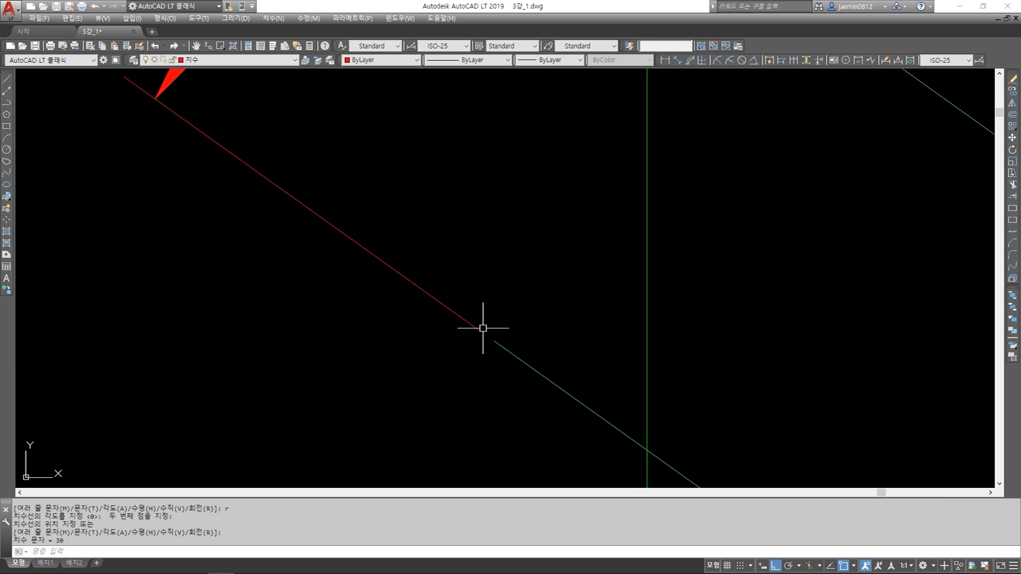
pyautogui.scroll(-4, 484, 329)
pyautogui.scroll(4, 522, 256)
pyautogui.click(512, 144)
pyautogui.click(468, 149)
pyautogui.press('Escape')
pyautogui.click(485, 127)
pyautogui.click(465, 151)
pyautogui.click(485, 130)
pyautogui.click(460, 167)
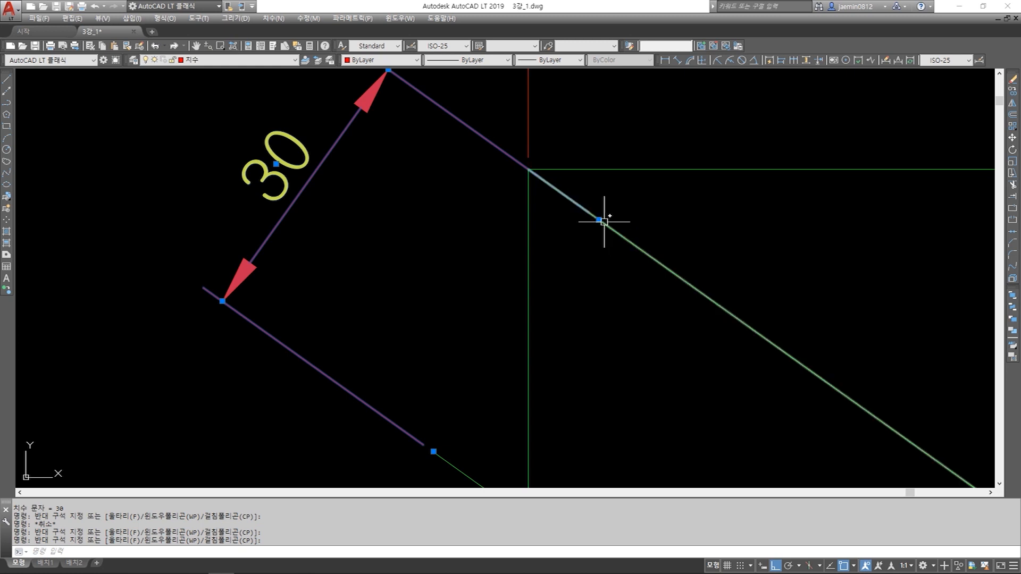
pyautogui.scroll(-2, 605, 241)
pyautogui.click(620, 244)
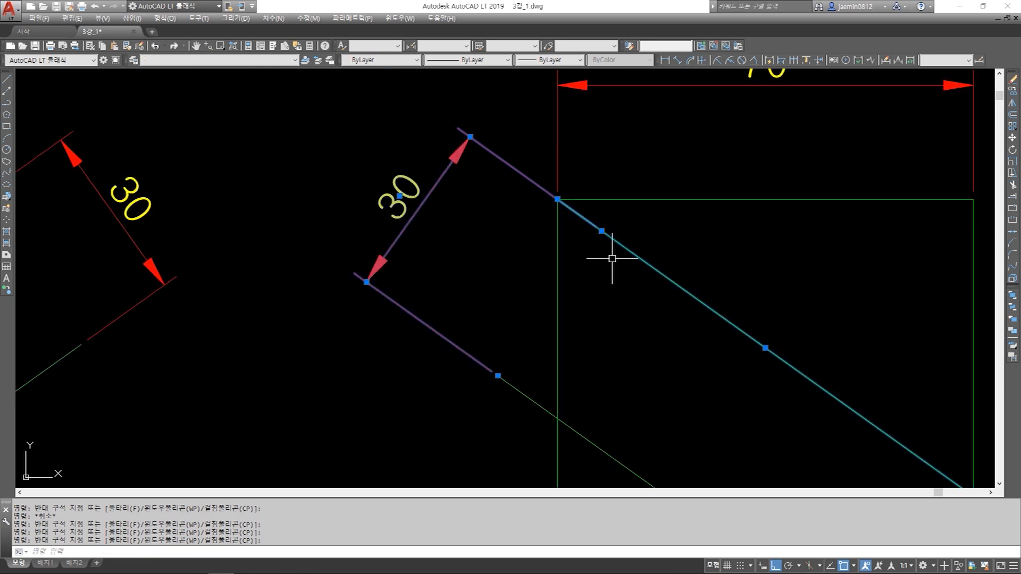
pyautogui.click(644, 235)
pyautogui.click(609, 268)
pyautogui.click(552, 160)
pyautogui.click(519, 203)
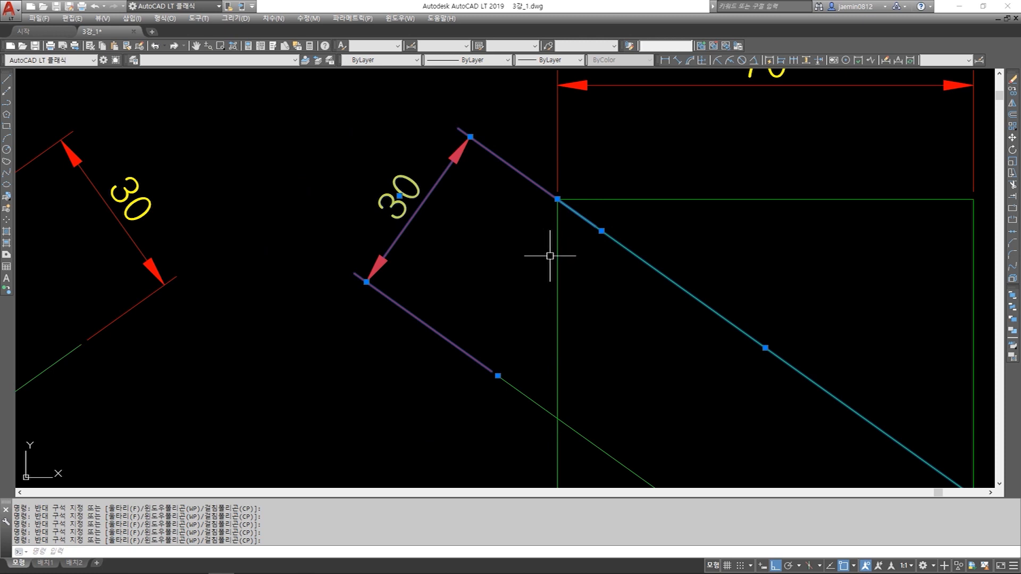
pyautogui.press('Escape')
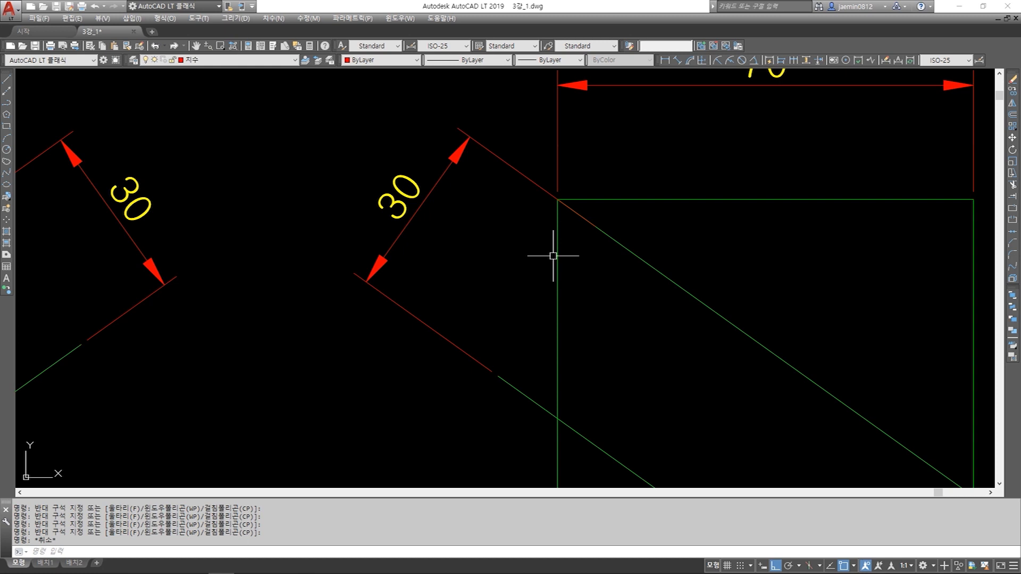
pyautogui.press('Escape')
# Move the rotated dimension's upper extension-line origin from the diagonal to the rectangle's upper-left corner
pyautogui.click(506, 161)
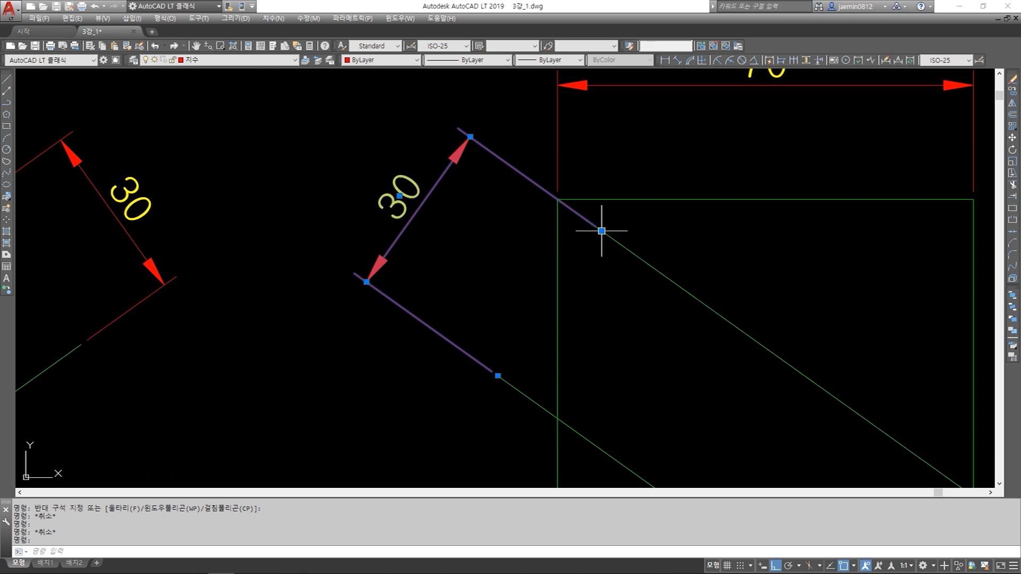
pyautogui.scroll(2, 602, 231)
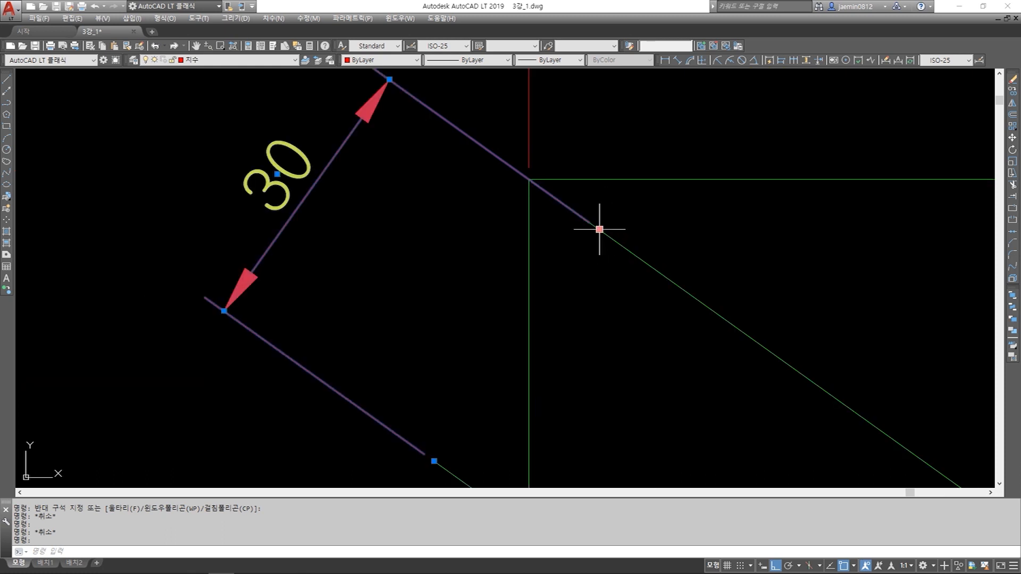
pyautogui.click(599, 229)
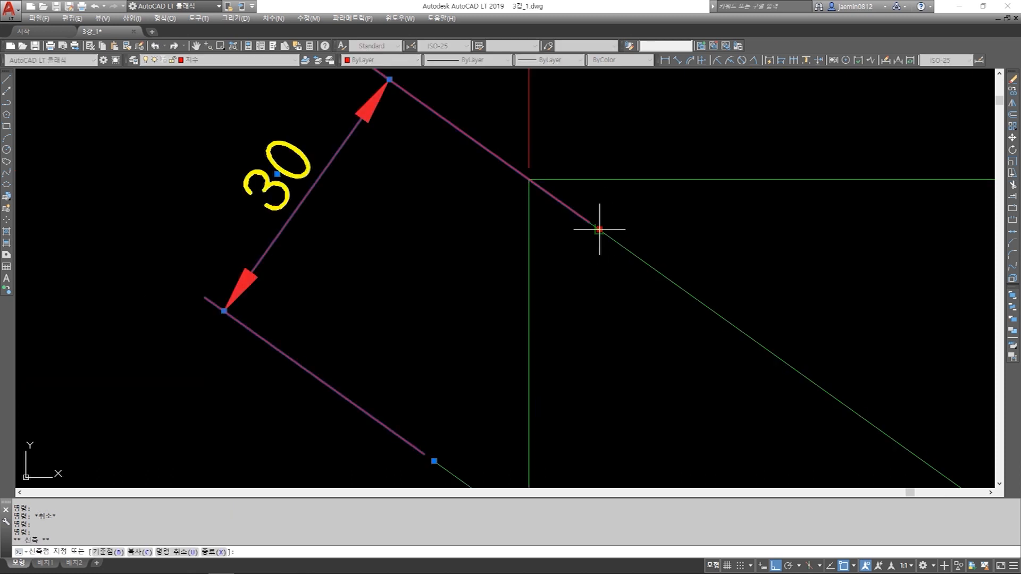
pyautogui.click(529, 179)
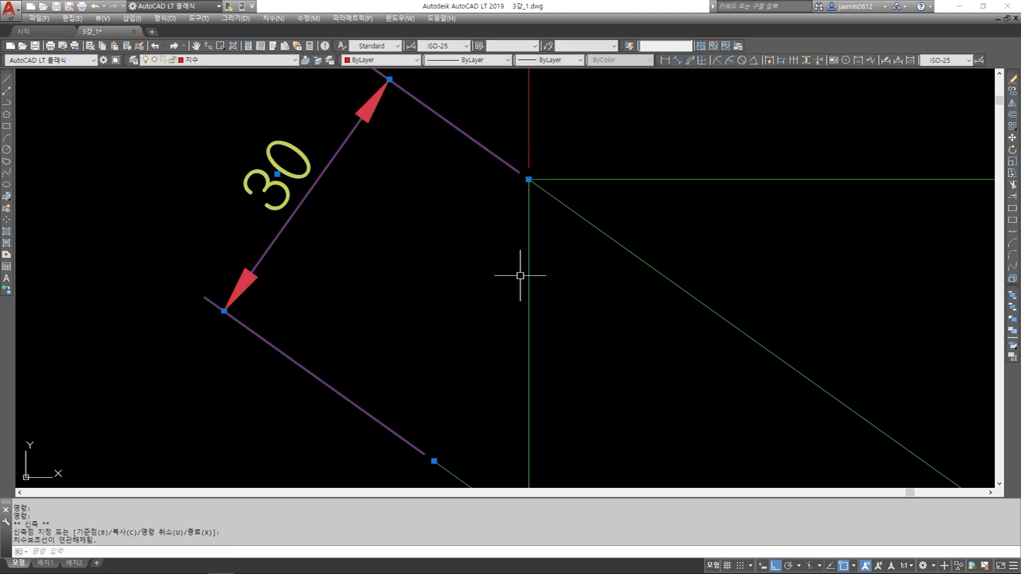
pyautogui.scroll(-4, 532, 282)
pyautogui.scroll(2, 547, 290)
pyautogui.press('Escape')
# Erase the rotated dimension outside the copied rectangle's upper-left corner
pyautogui.scroll(2, 506, 326)
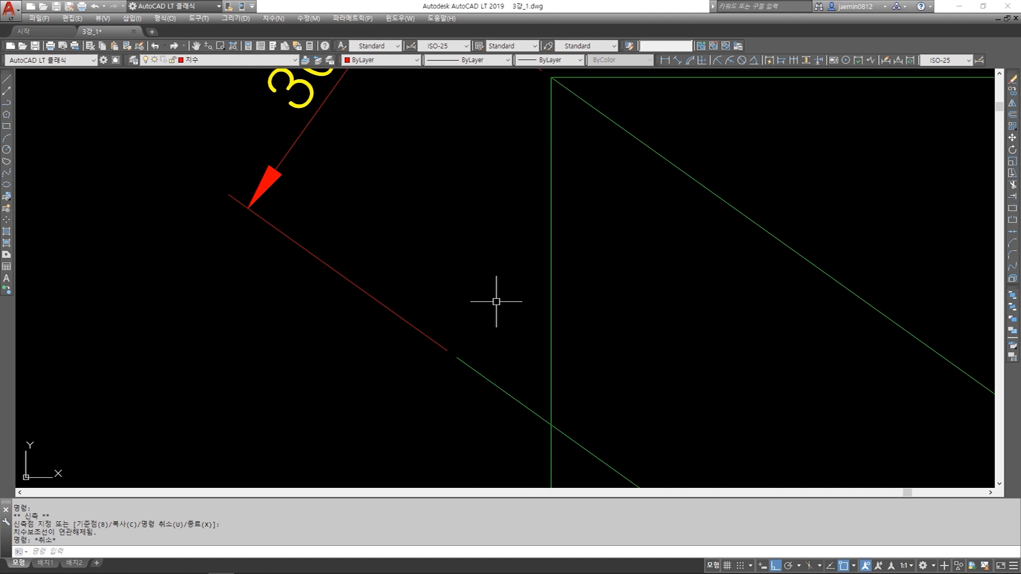
pyautogui.scroll(-3, 496, 302)
pyautogui.scroll(-3, 506, 287)
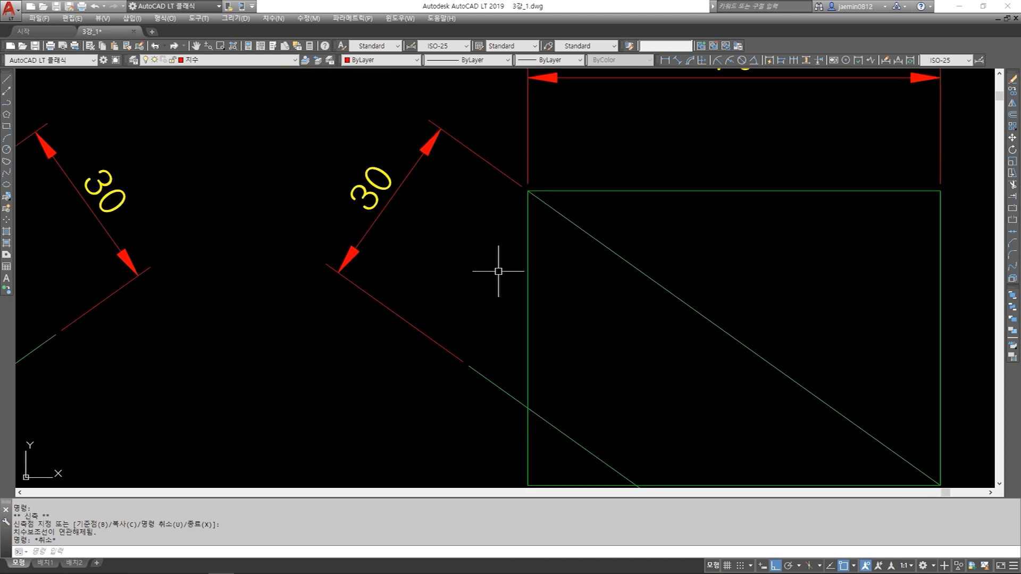
pyautogui.scroll(-3, 498, 271)
pyautogui.scroll(3, 490, 266)
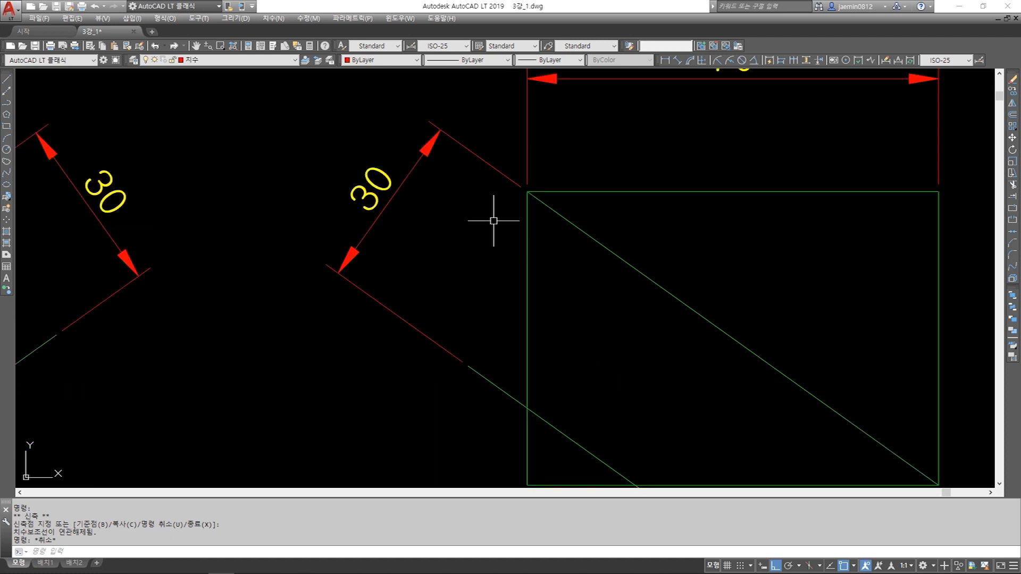
pyautogui.scroll(-2, 494, 226)
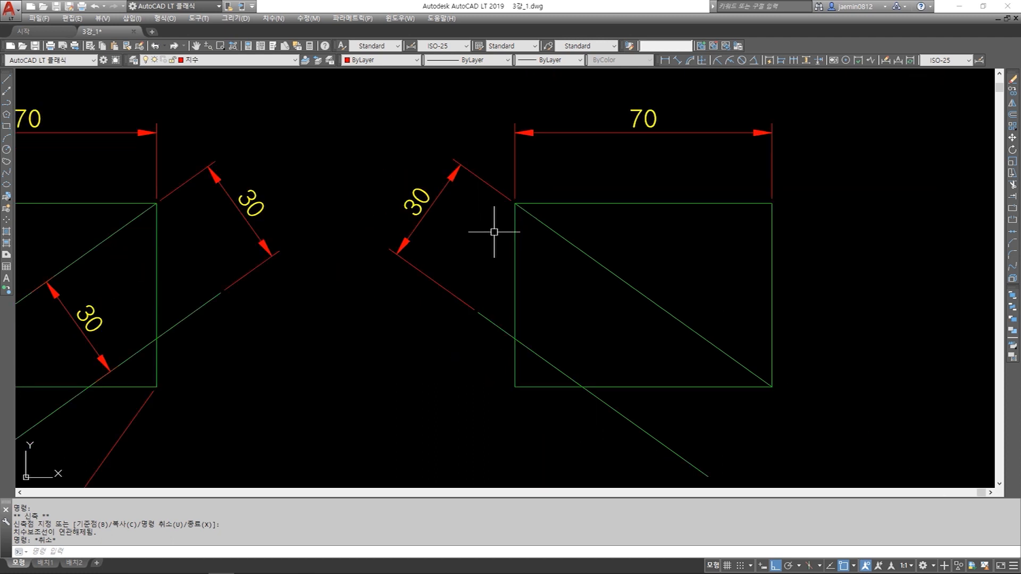
pyautogui.click(470, 219)
pyautogui.click(394, 156)
pyautogui.press('Delete')
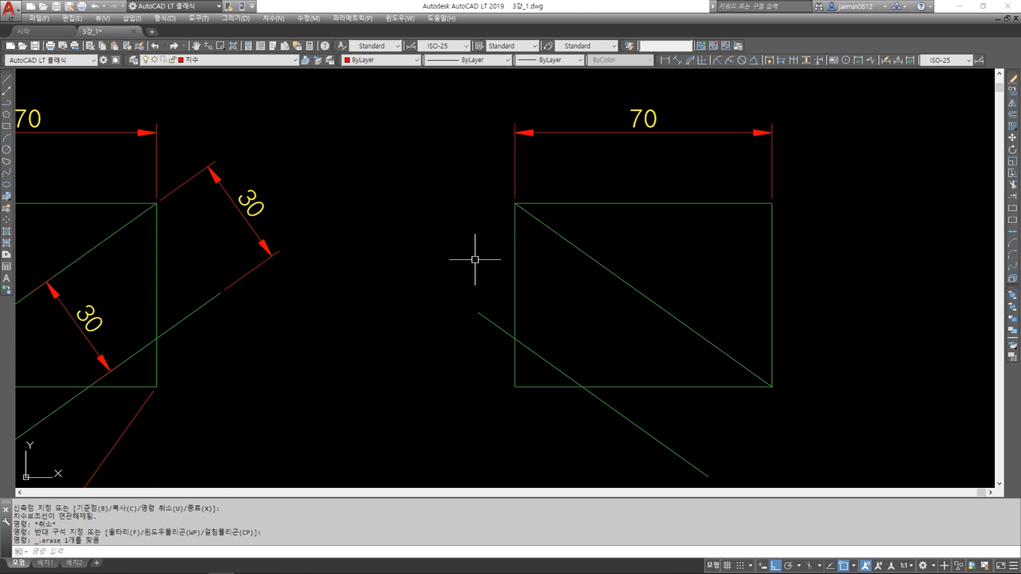
# Add an aligned dimension from the trimmed line's upper end perpendicular to the diagonal, placed outside the rectangle's upper-left corner
pyautogui.click(480, 318)
pyautogui.click(467, 335)
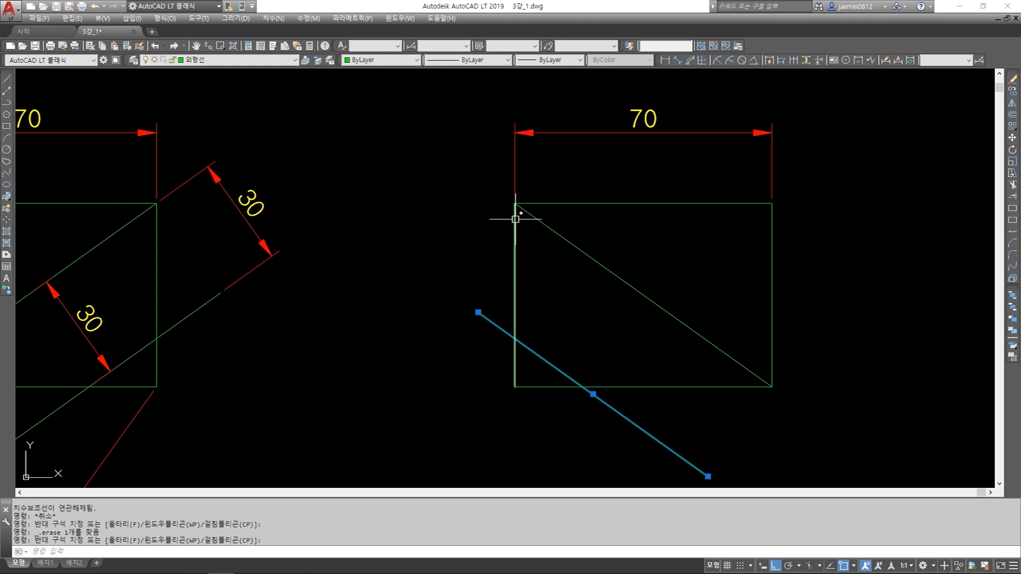
pyautogui.press('Escape')
pyautogui.click(676, 60)
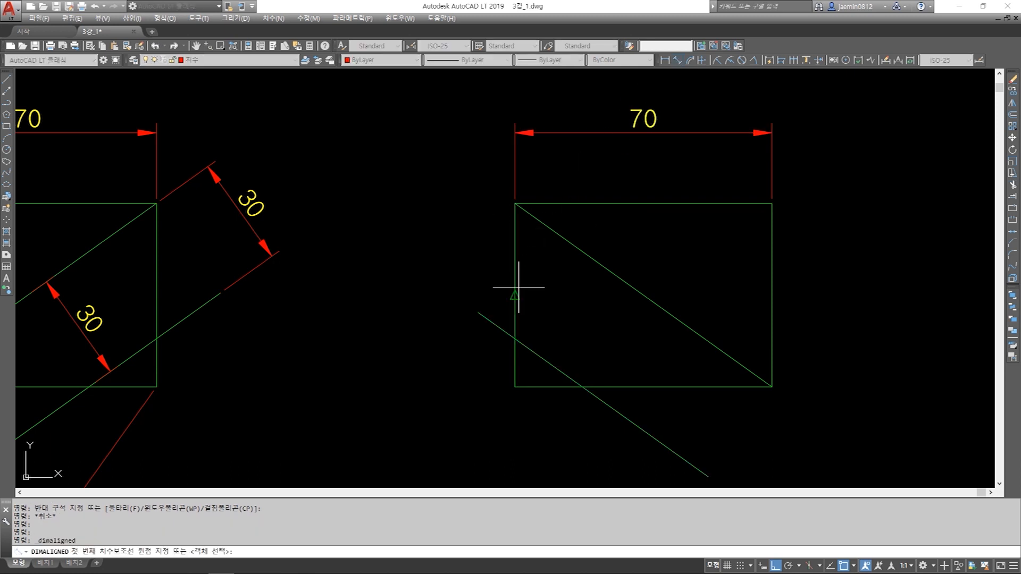
pyautogui.click(479, 314)
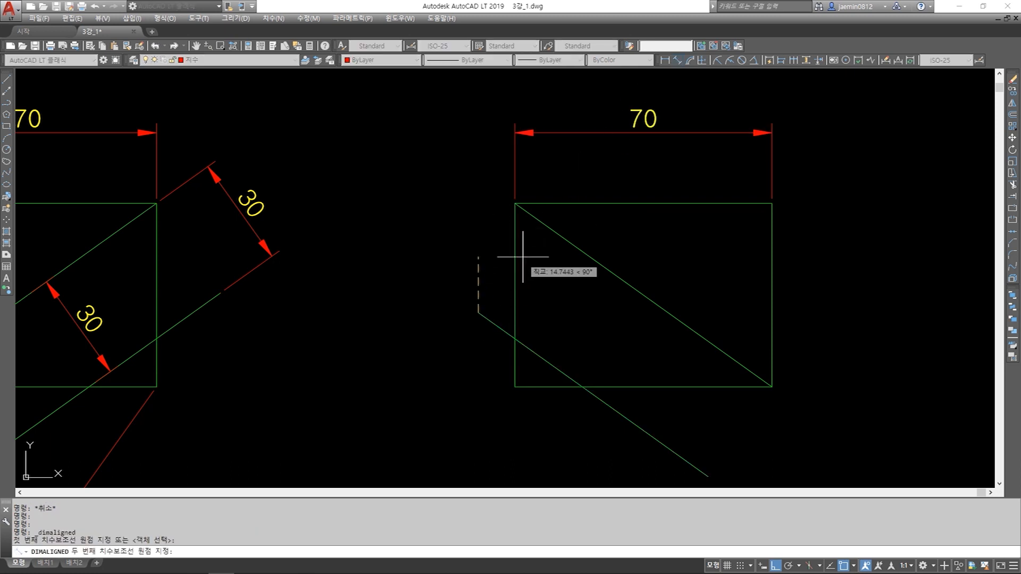
pyautogui.click(543, 223)
pyautogui.click(456, 179)
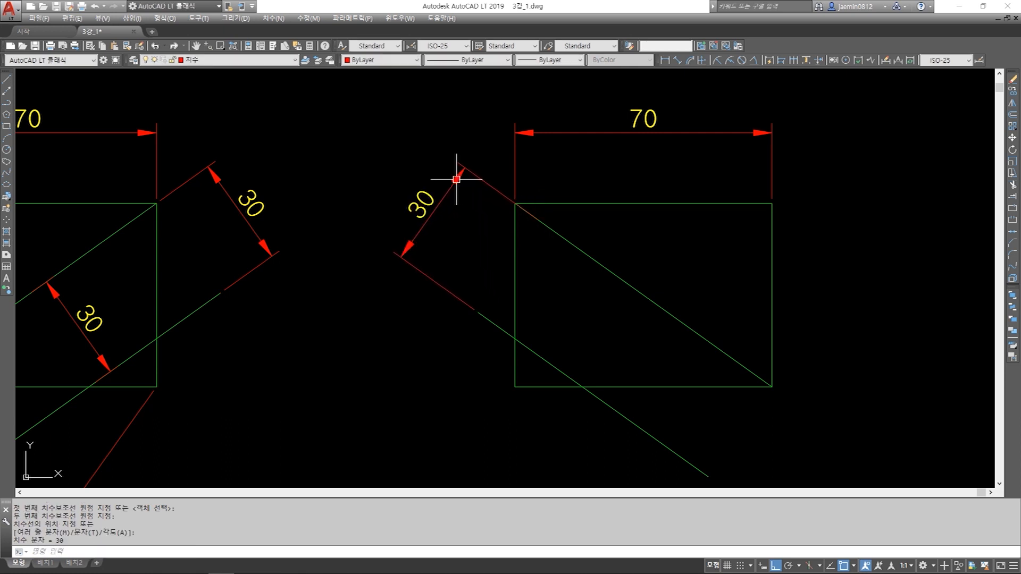
# Move the aligned dimension's upper extension-line origin from the diagonal to the rectangle's upper-left corner
pyautogui.click(463, 222)
pyautogui.click(422, 180)
pyautogui.click(452, 235)
pyautogui.click(421, 193)
pyautogui.click(455, 237)
pyautogui.click(422, 201)
pyautogui.click(453, 236)
pyautogui.click(428, 205)
pyautogui.scroll(2, 488, 242)
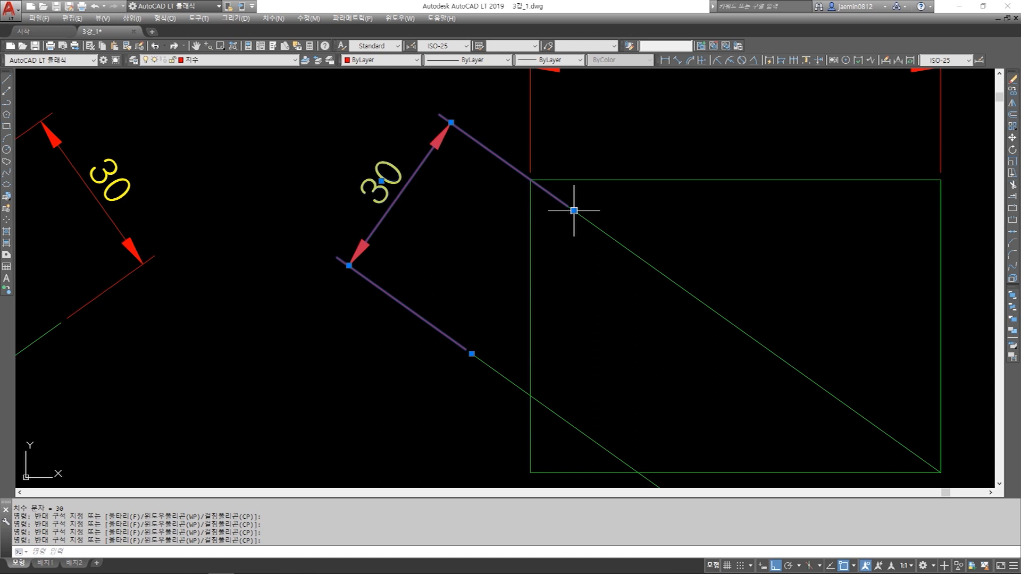
pyautogui.click(574, 211)
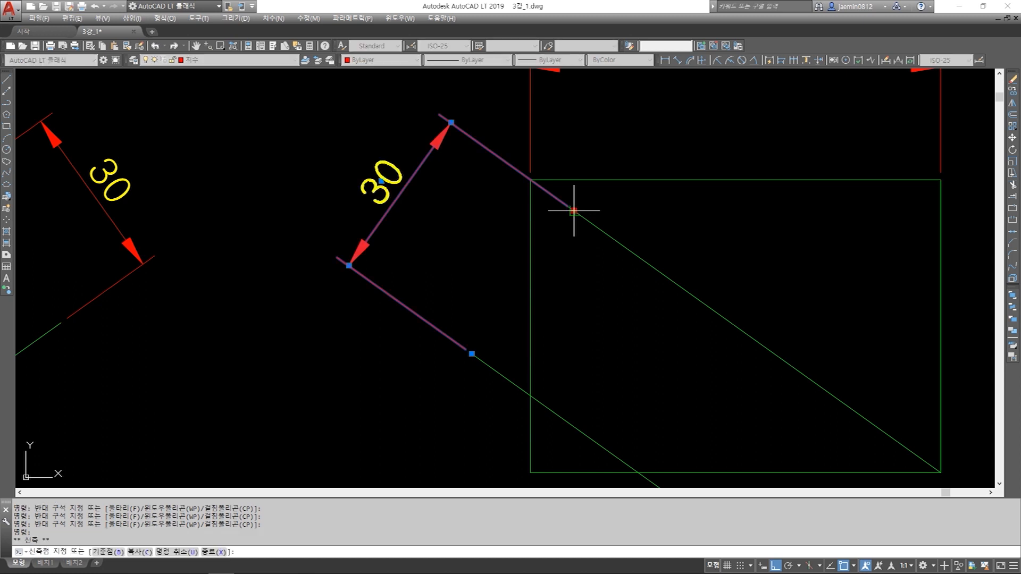
pyautogui.click(530, 179)
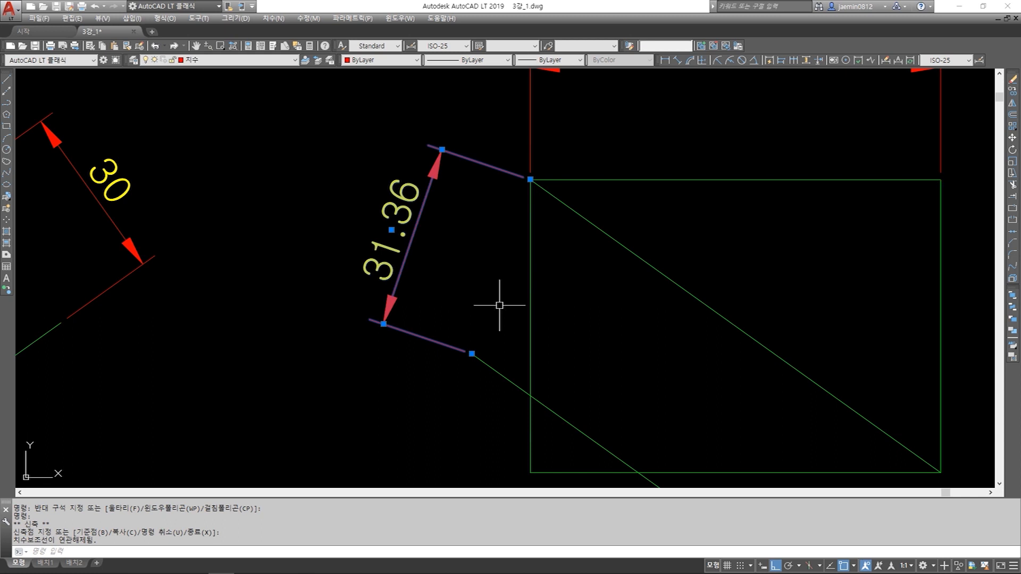
pyautogui.press('Escape')
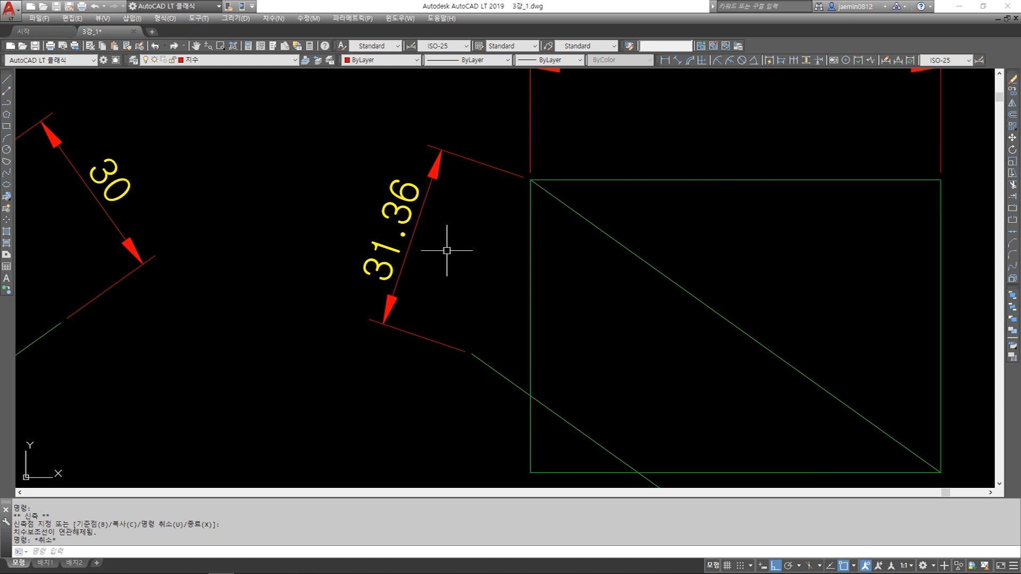
# Draw a line from the trimmed line's lower end to the copied rectangle's lower-right corner
pyautogui.scroll(-4, 605, 157)
pyautogui.press('Escape')
pyautogui.write('1')
pyautogui.press('Return')
pyautogui.click(696, 334)
pyautogui.click(736, 278)
pyautogui.press('Escape')
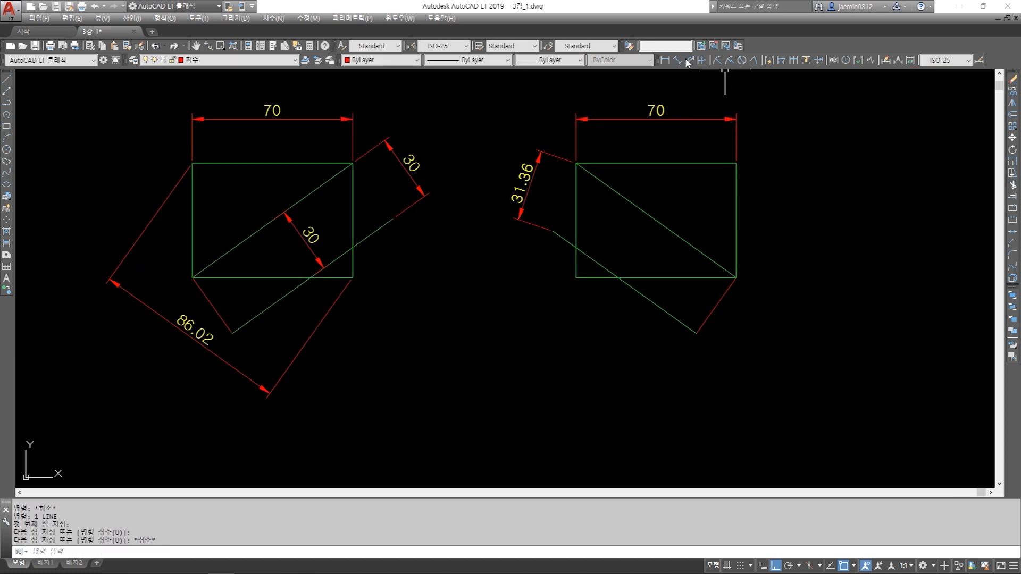
# Add angular dimensions between the connecting line and each of the two parallel diagonal lines
pyautogui.click(753, 60)
pyautogui.click(720, 267)
pyautogui.click(723, 294)
pyautogui.scroll(4, 711, 290)
pyautogui.click(700, 277)
pyautogui.press('Escape')
pyautogui.press('Return')
pyautogui.click(694, 372)
pyautogui.click(646, 381)
pyautogui.click(650, 334)
pyautogui.press('Escape')
# Erase the two angular dimensions and the connecting line at the rectangle's lower-right corner
pyautogui.write('e')
pyautogui.press('Return')
pyautogui.click(712, 296)
pyautogui.click(659, 347)
pyautogui.press('Return')
pyautogui.scroll(-1, 661, 347)
pyautogui.click(710, 347)
pyautogui.click(696, 332)
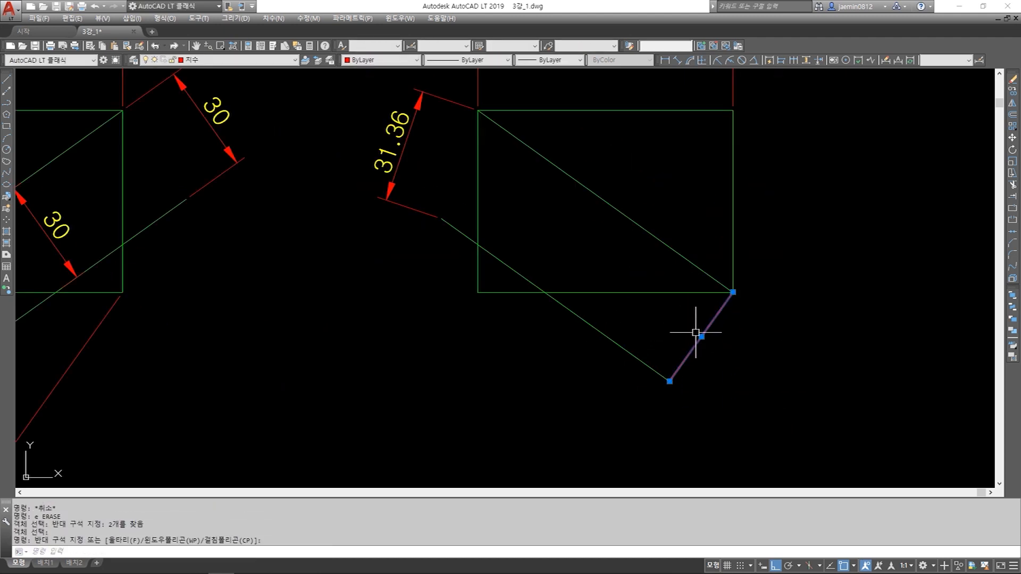
pyautogui.press('Delete')
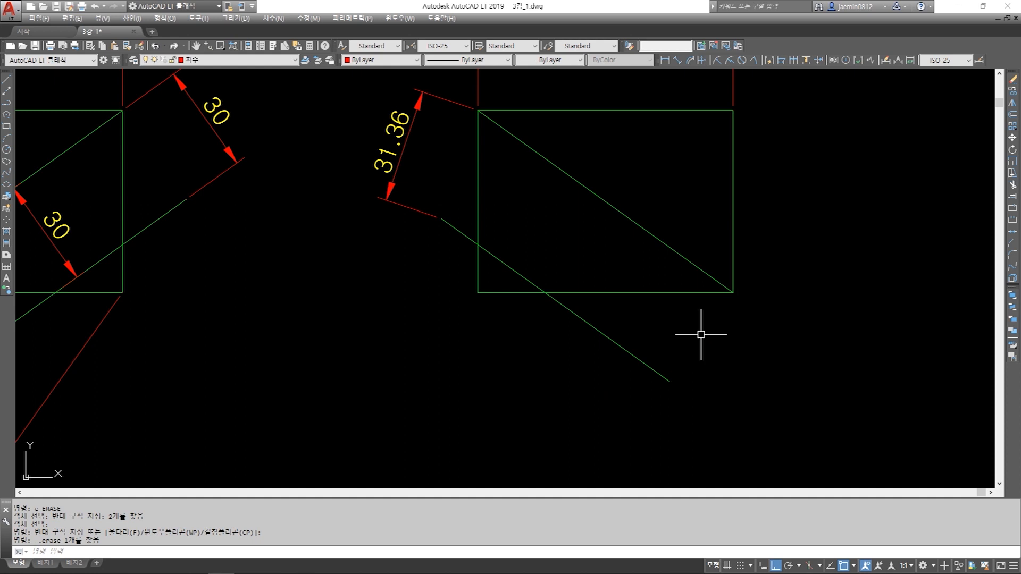
# Erase the aligned dimension outside the copied rectangle's upper-left corner
pyautogui.scroll(-2, 701, 335)
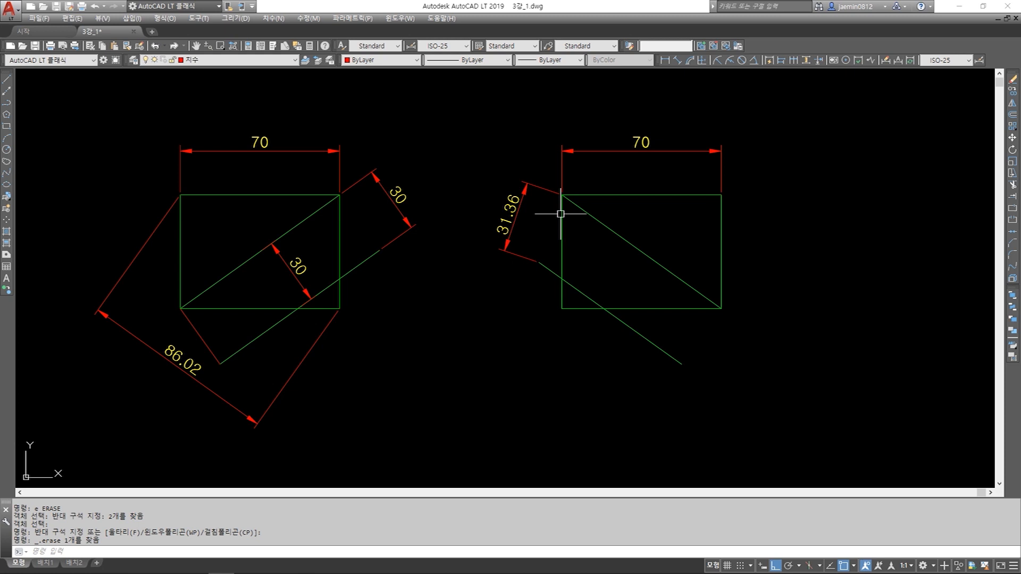
pyautogui.scroll(2, 529, 227)
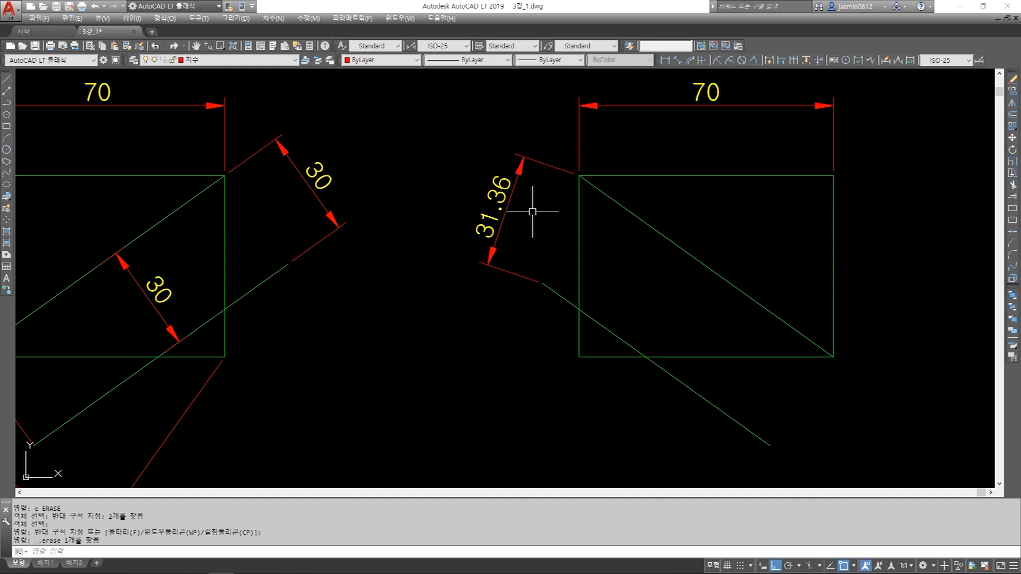
pyautogui.moveTo(526, 212); pyautogui.dragTo(468, 223)
pyautogui.press('Delete')
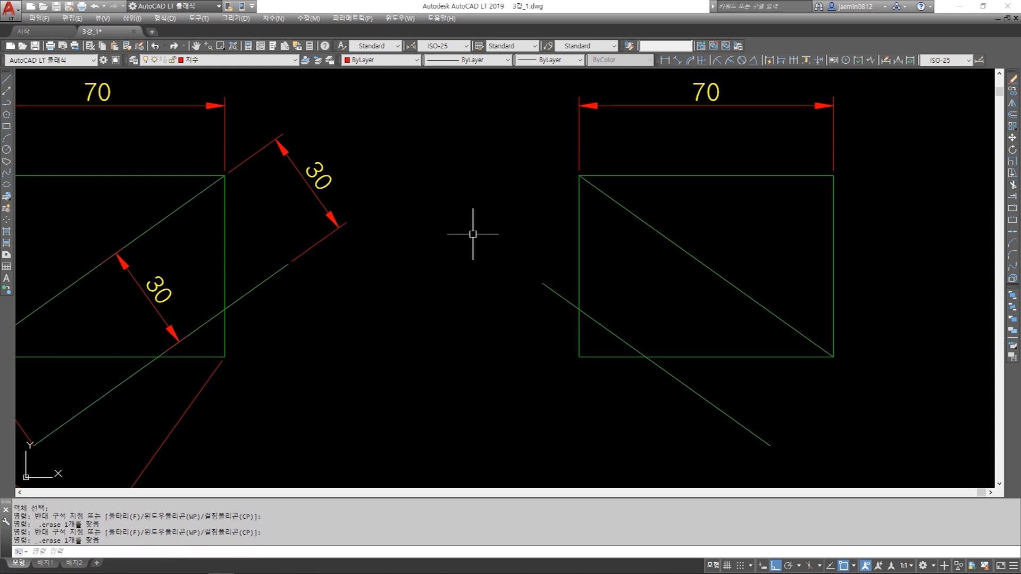
# Add a linear dimension from the trimmed line's upper end to the rectangle's upper-left corner, rotated to the trimmed line's angle
pyautogui.click(662, 61)
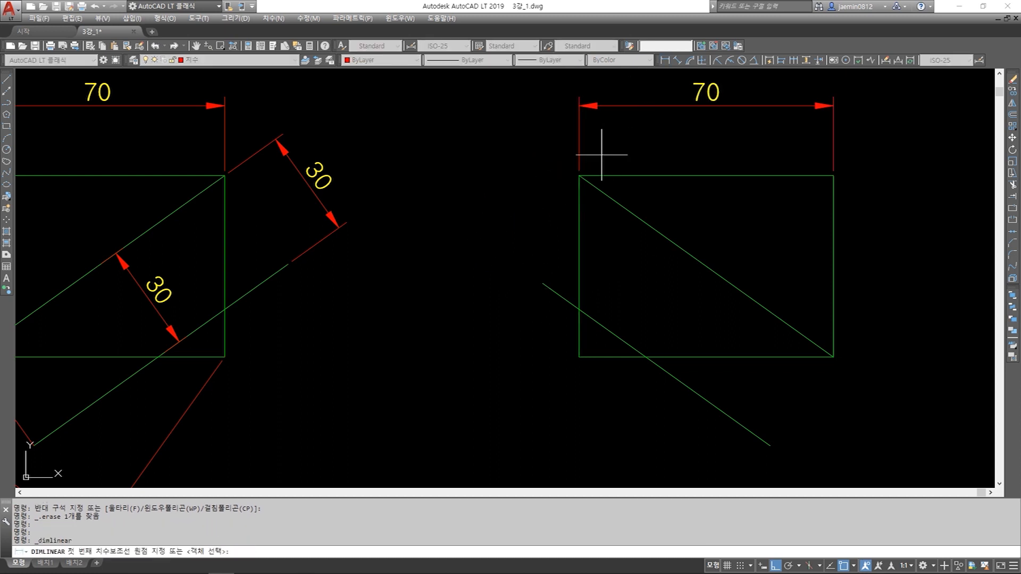
pyautogui.click(544, 283)
pyautogui.click(580, 176)
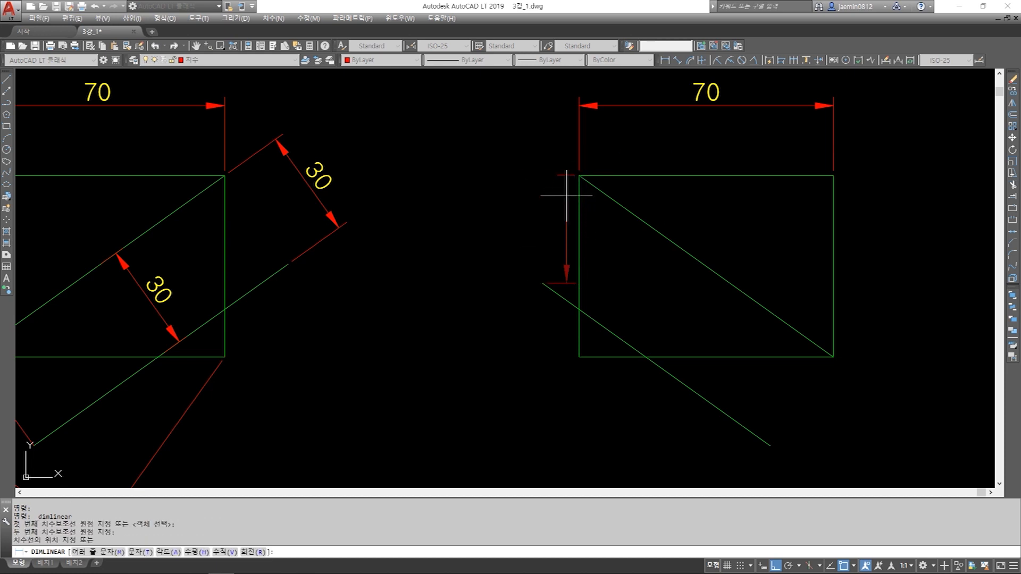
pyautogui.write('r')
pyautogui.press('Return')
pyautogui.click(543, 283)
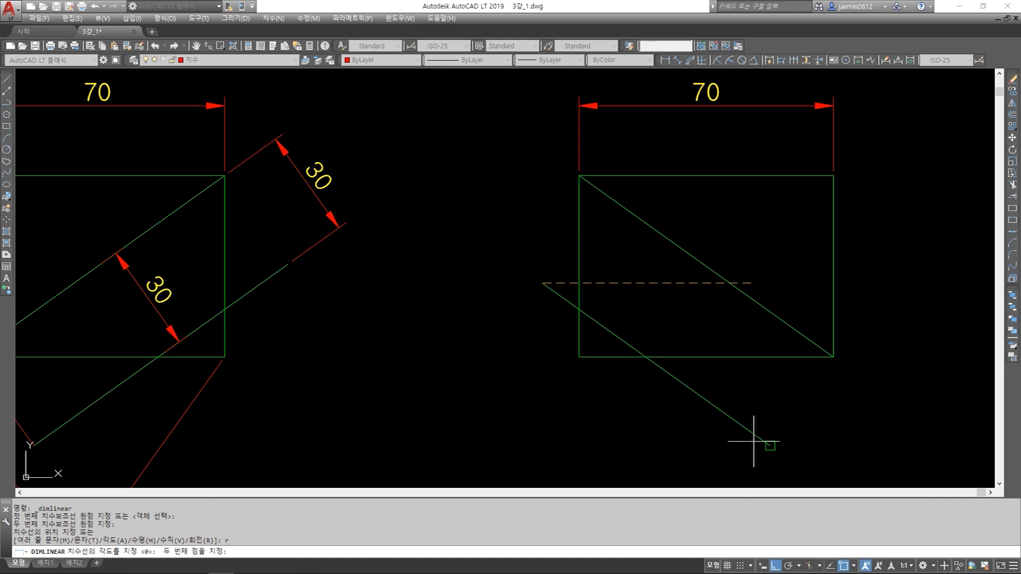
pyautogui.click(770, 446)
pyautogui.click(492, 222)
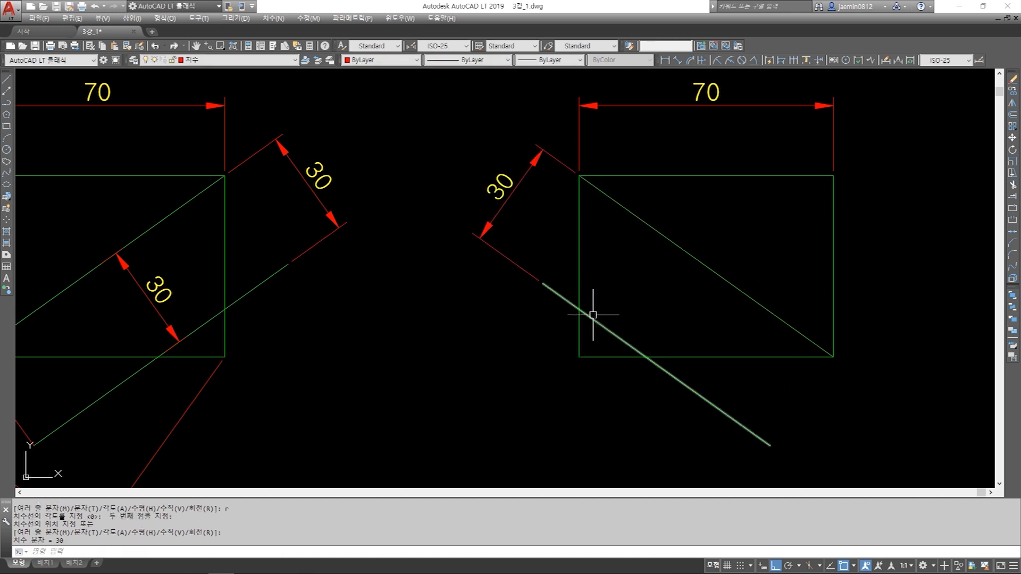
# Erase the rotated linear dimension between the trimmed line and the rectangle's upper-left corner
pyautogui.moveTo(606, 300); pyautogui.dragTo(593, 310, button='middle')
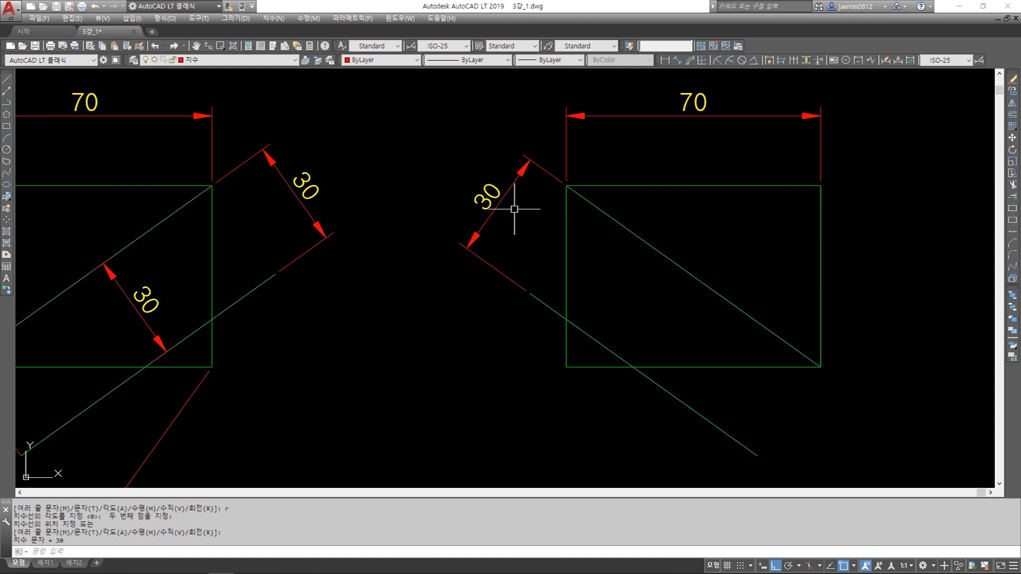
pyautogui.click(528, 161)
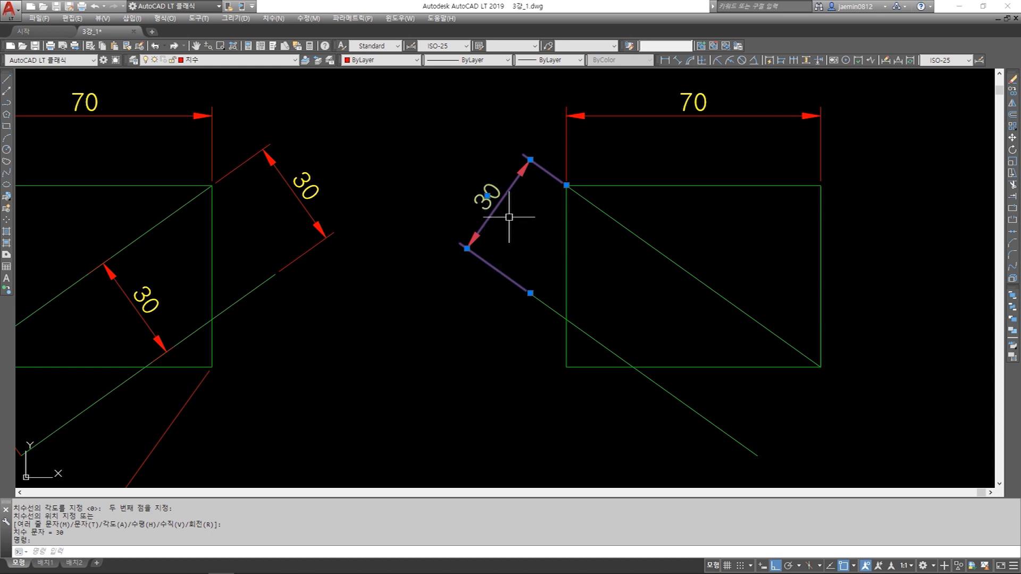
pyautogui.press('Escape')
pyautogui.write('e')
pyautogui.press('Return')
pyautogui.moveTo(520, 193); pyautogui.dragTo(479, 222)
pyautogui.press('Return')
pyautogui.press('Escape')
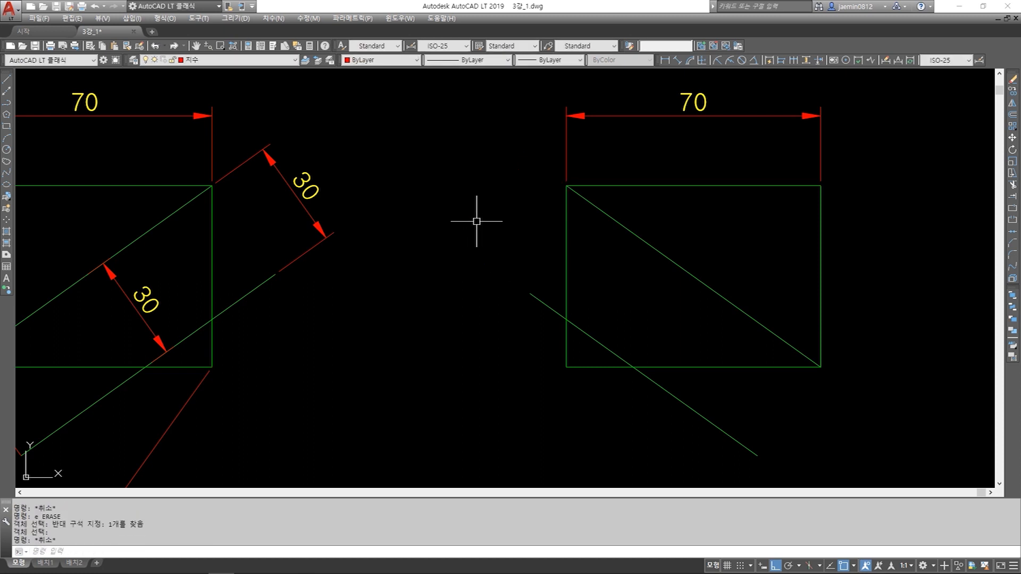
# Add a linear dimension between nearest points on the lower parallel line and the right-hand rectangle's diagonal, rotated to the parallel line's angle
pyautogui.click(665, 60)
pyautogui.keyDown('shift'); pyautogui.rightClick(612, 245); pyautogui.keyUp('shift')
pyautogui.click(635, 455)
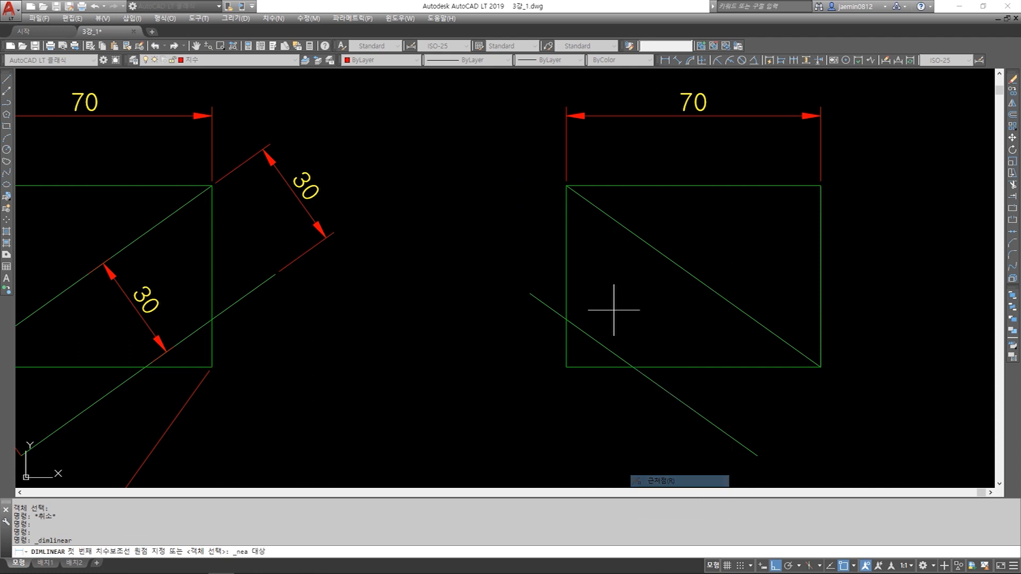
pyautogui.click(586, 334)
pyautogui.keyDown('shift'); pyautogui.rightClick(639, 330); pyautogui.keyUp('shift')
pyautogui.click(670, 295)
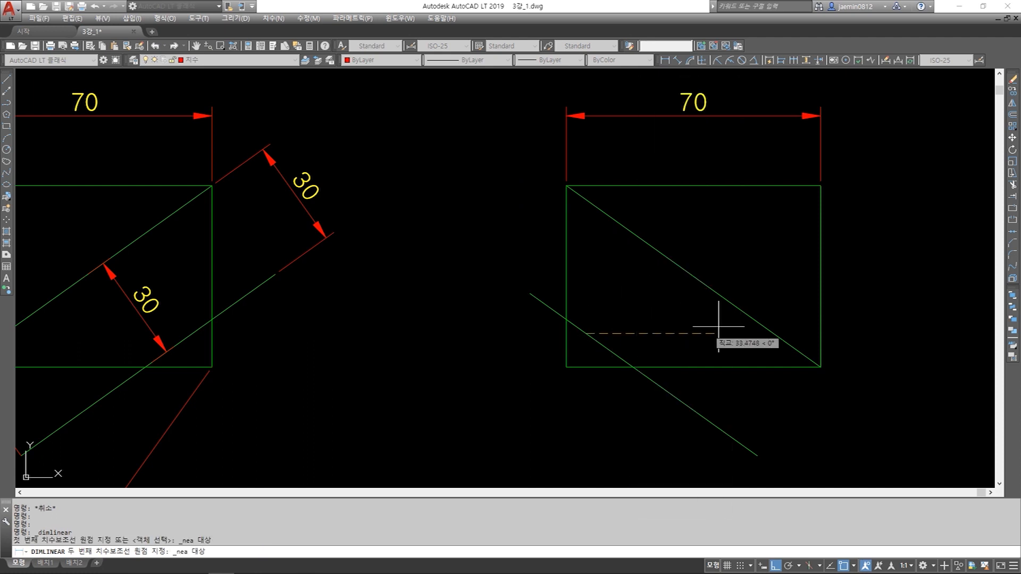
pyautogui.click(750, 317)
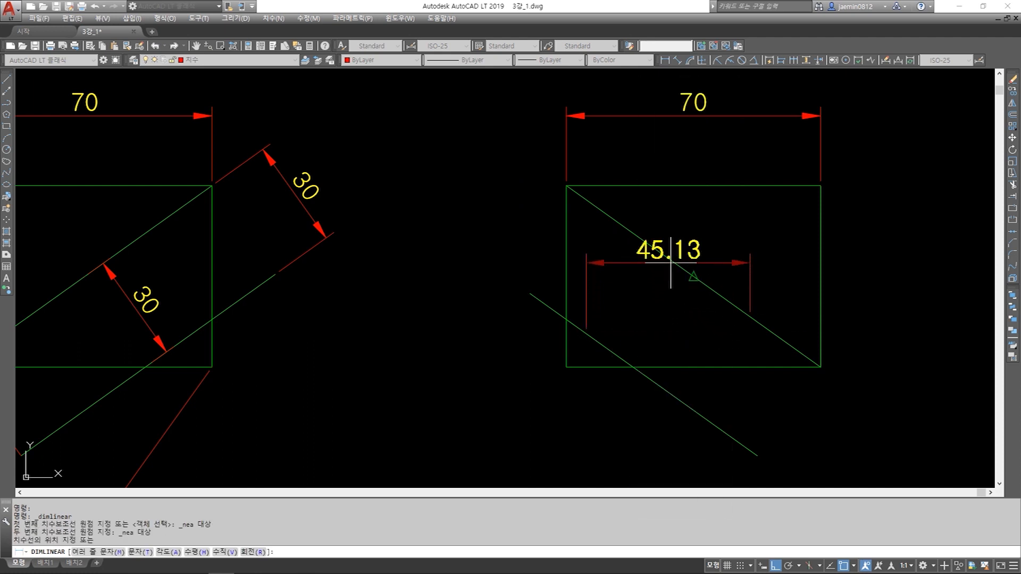
pyautogui.press('Return')
pyautogui.click(530, 293)
pyautogui.click(747, 449)
pyautogui.click(464, 229)
pyautogui.press('Escape')
# Move the rotated dimension's extension line origins to the parallel line's upper end and the rectangle's upper-left corner
pyautogui.click(506, 254)
pyautogui.click(467, 302)
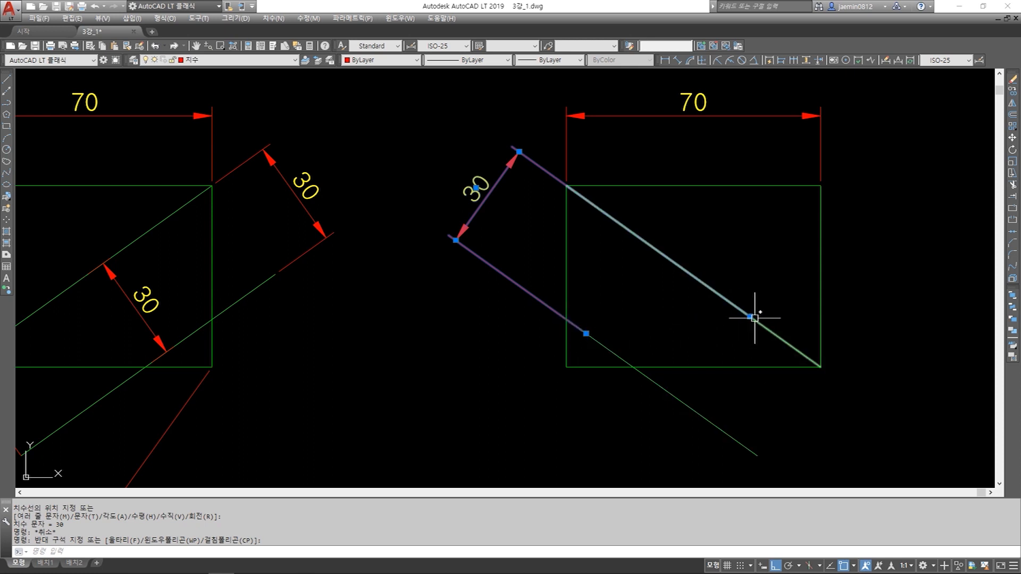
pyautogui.press('Escape')
pyautogui.click(518, 211)
pyautogui.click(482, 183)
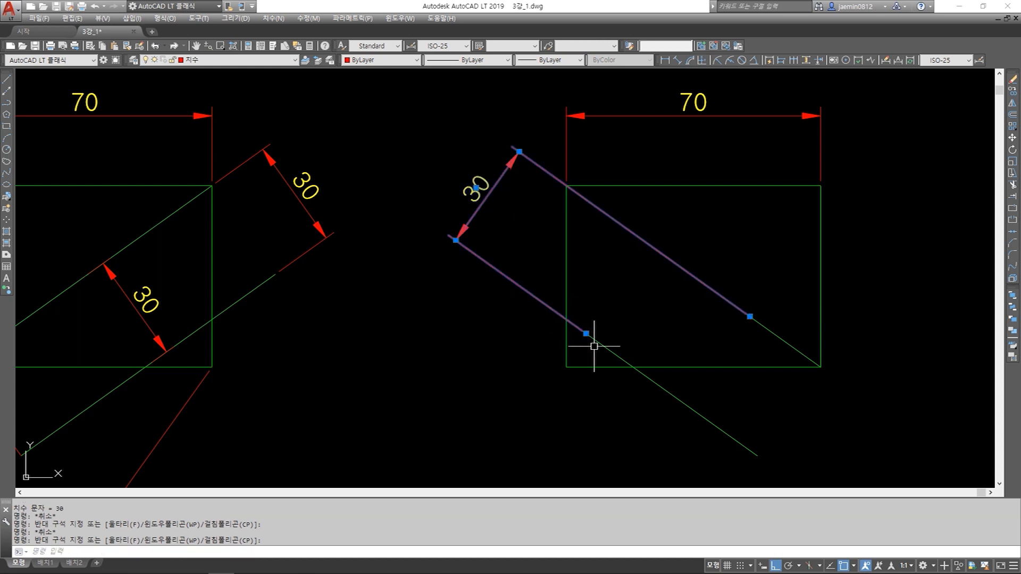
pyautogui.click(587, 334)
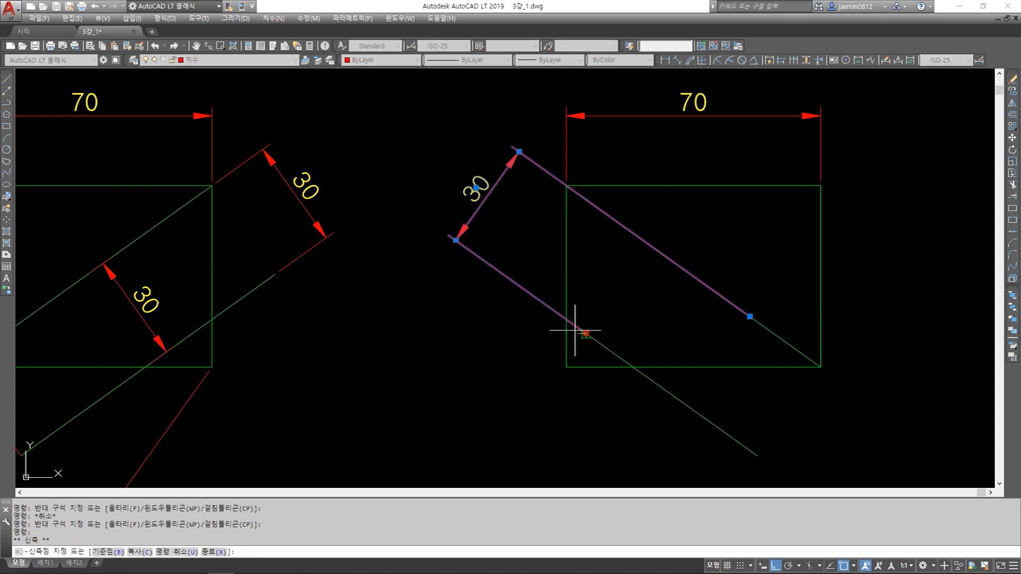
pyautogui.click(530, 293)
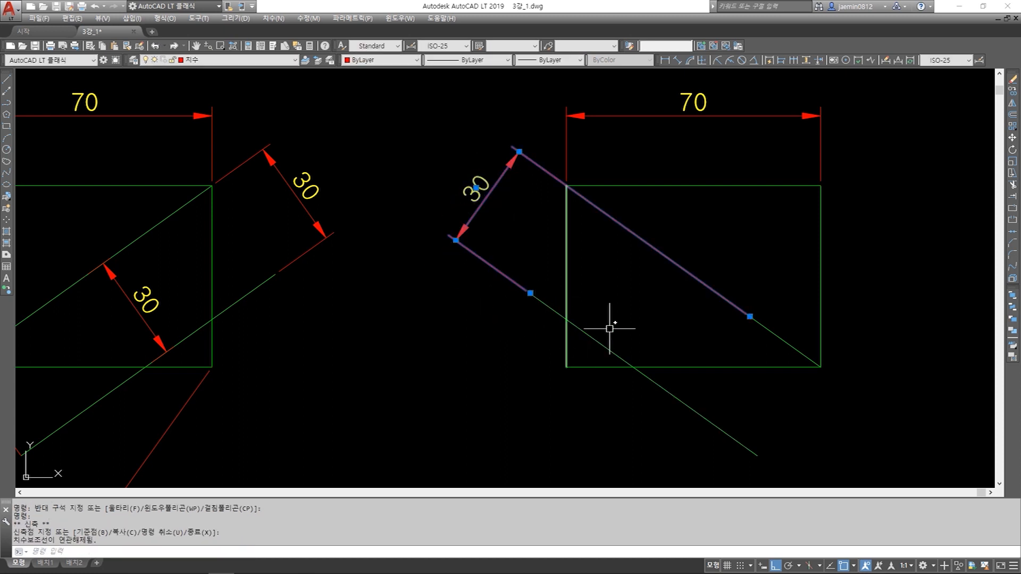
pyautogui.click(750, 316)
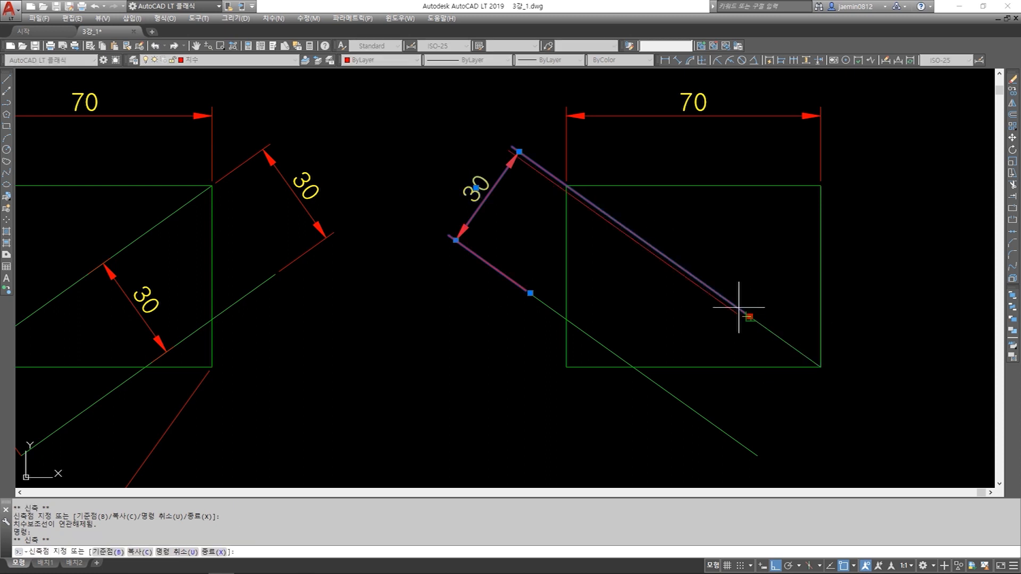
pyautogui.click(569, 189)
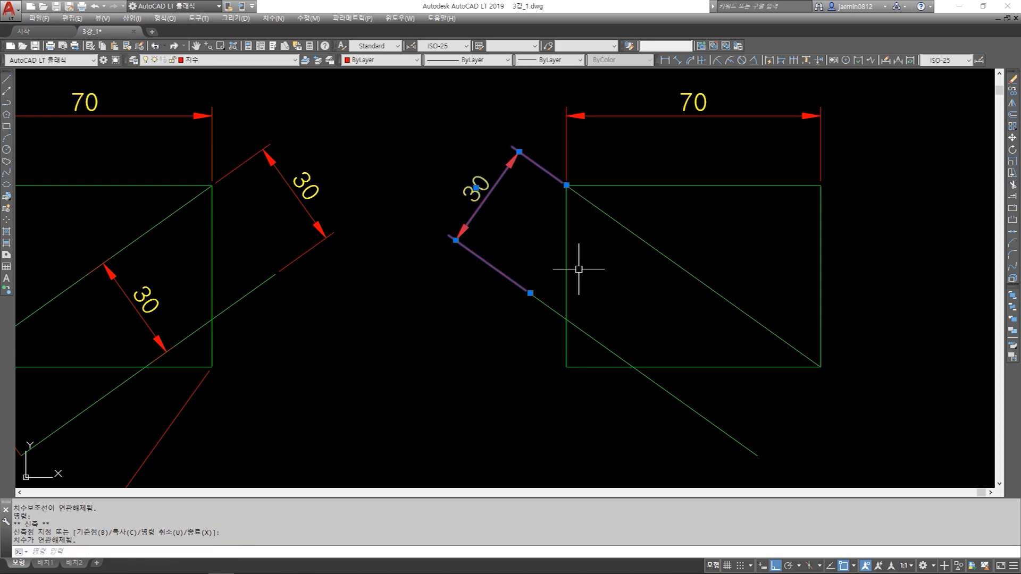
pyautogui.press('Escape')
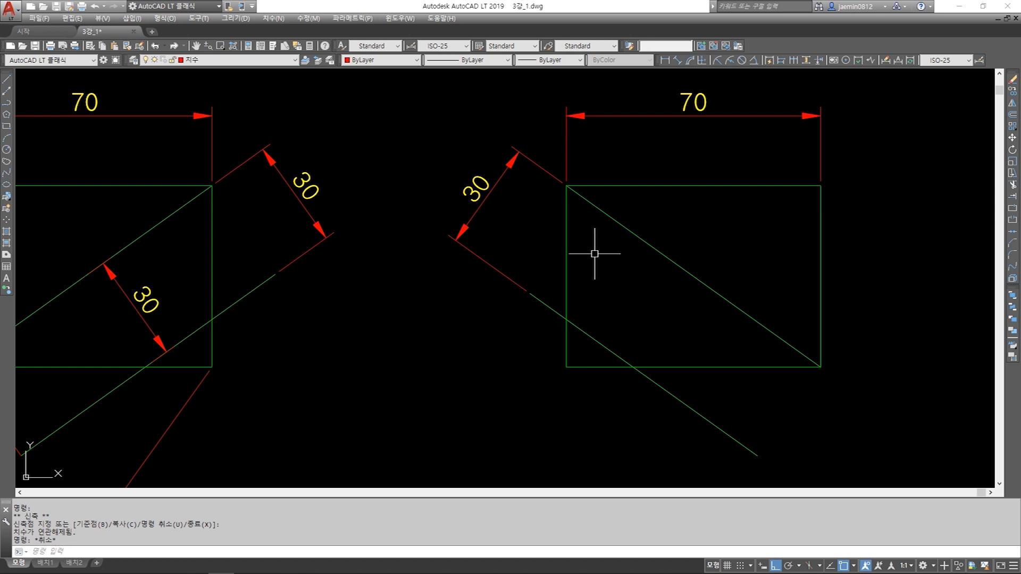
# Erase the right-hand rectangle's diagonal, the parallel line below it and the rotated linear dimension between them
pyautogui.scroll(-2, 595, 254)
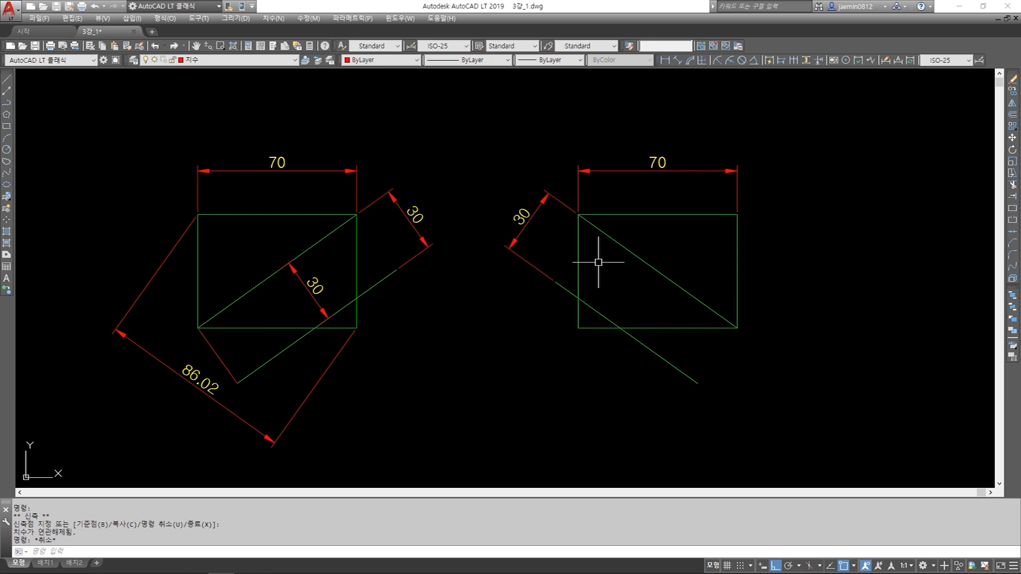
pyautogui.scroll(-4, 598, 263)
pyautogui.scroll(6, 388, 262)
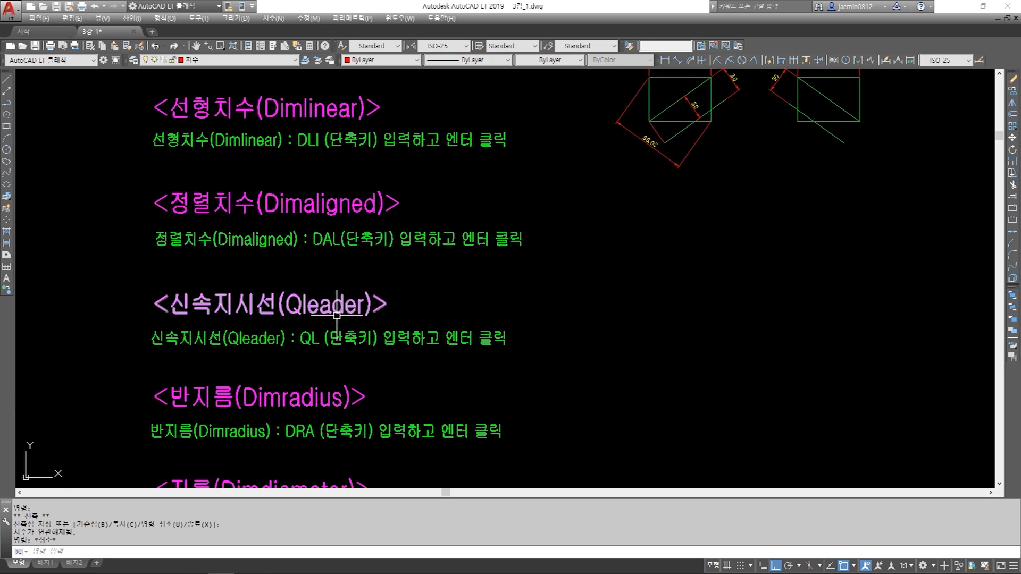
pyautogui.moveTo(594, 147); pyautogui.dragTo(437, 280, button='middle')
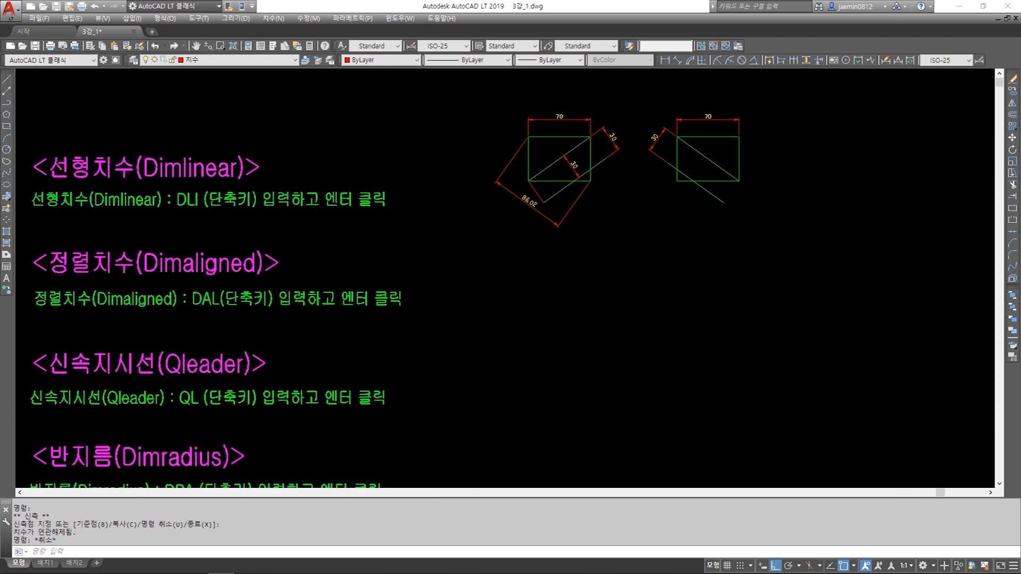
pyautogui.scroll(2, 758, 183)
pyautogui.moveTo(720, 160); pyautogui.dragTo(656, 231, button='middle')
pyautogui.scroll(2, 656, 230)
pyautogui.press('Escape')
pyautogui.write('e')
pyautogui.click(609, 205)
pyautogui.click(574, 206)
pyautogui.press('space')
pyautogui.press('space')
pyautogui.click(500, 204)
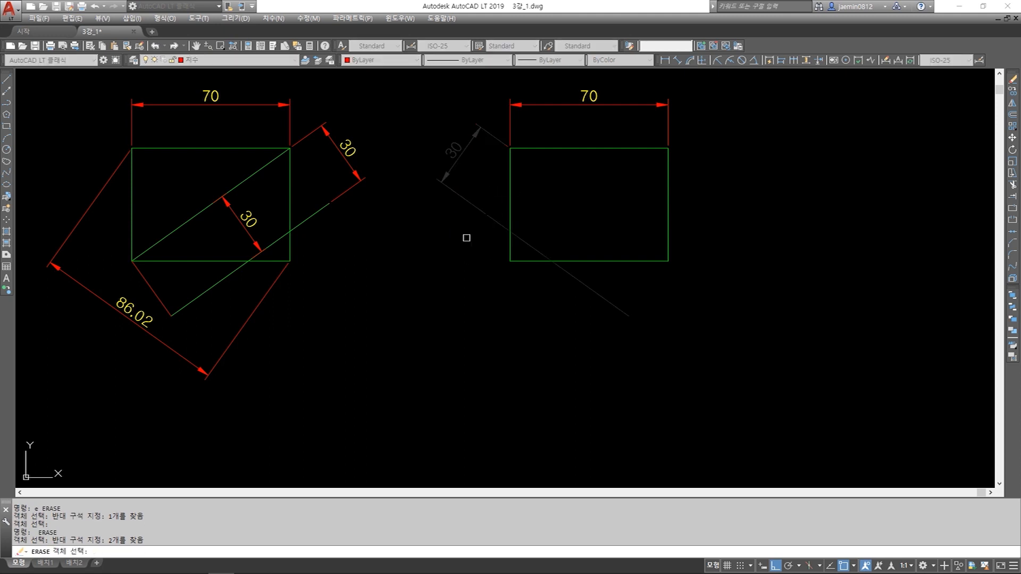
pyautogui.click(466, 238)
pyautogui.press('space')
# Chamfer the right-hand rectangle's lower-right corner with both distances set to 10
pyautogui.moveTo(556, 226); pyautogui.dragTo(518, 249, button='middle')
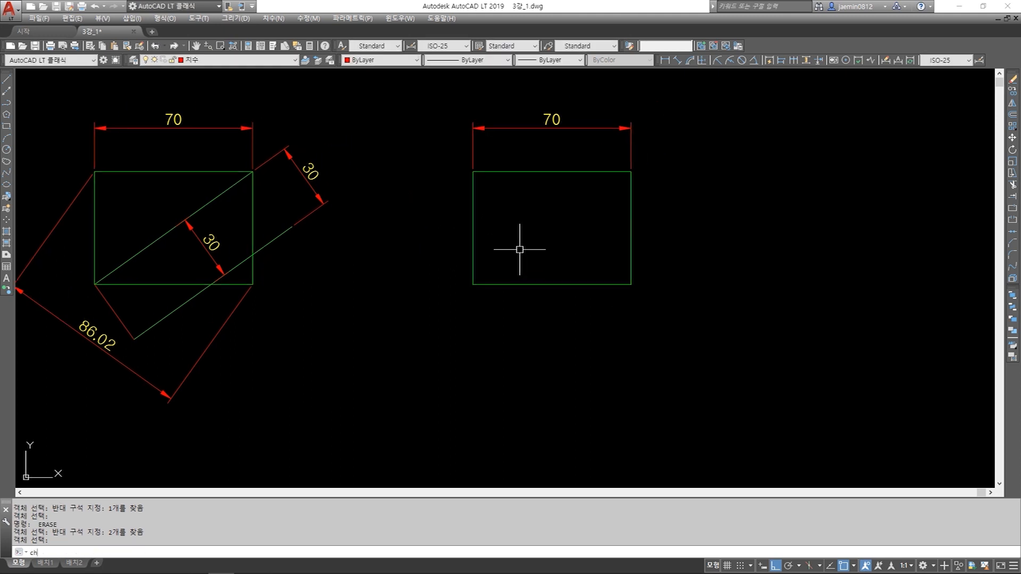
pyautogui.press('space')
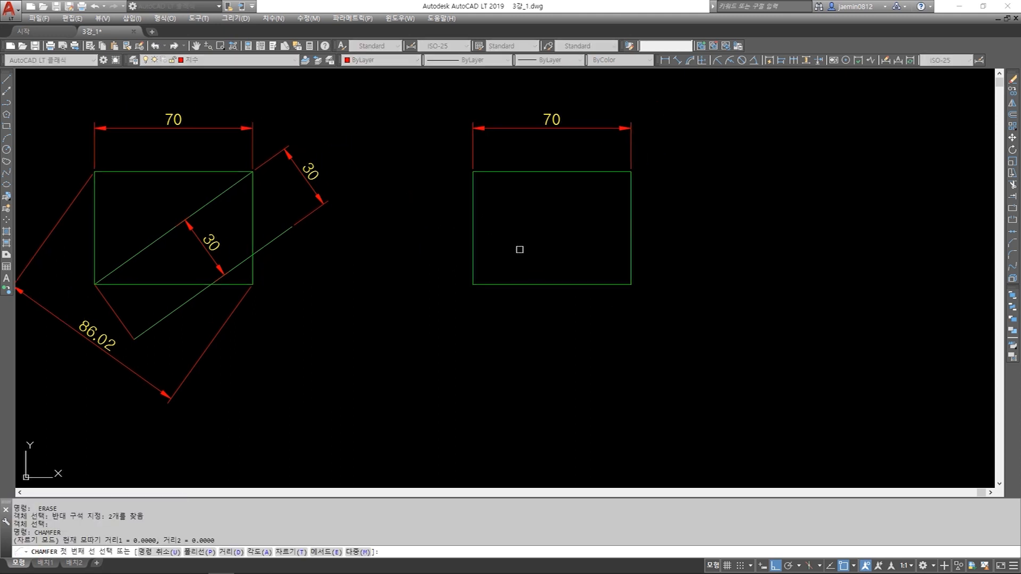
pyautogui.write('d 10')
pyautogui.press('space')
pyautogui.press('space')
pyautogui.click(593, 284)
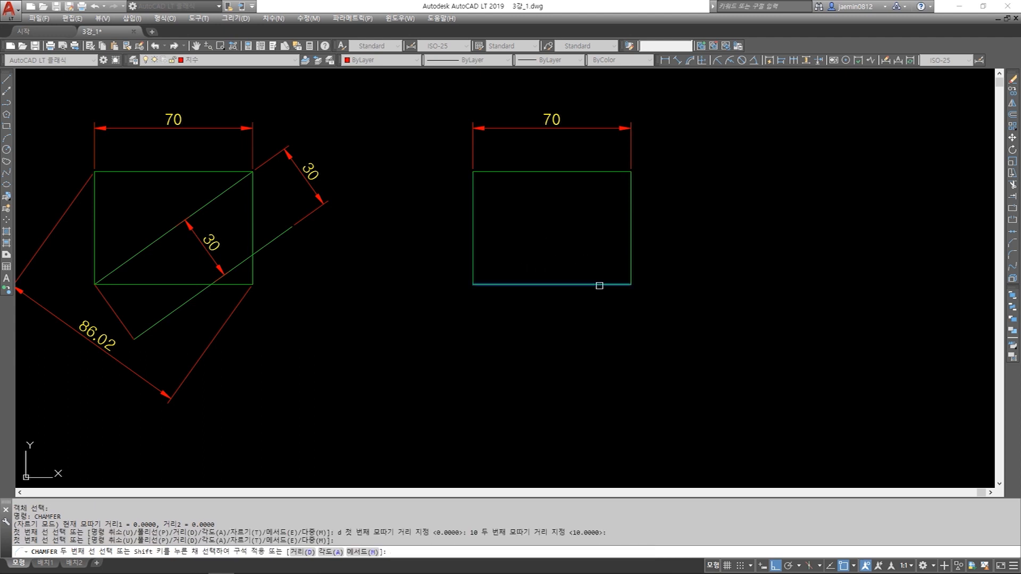
pyautogui.click(631, 256)
pyautogui.press('Escape')
pyautogui.press('Escape')
# With ortho off, add a quick leader from the chamfer's midpoint down to the right, annotated with the text C10
pyautogui.scroll(2, 574, 296)
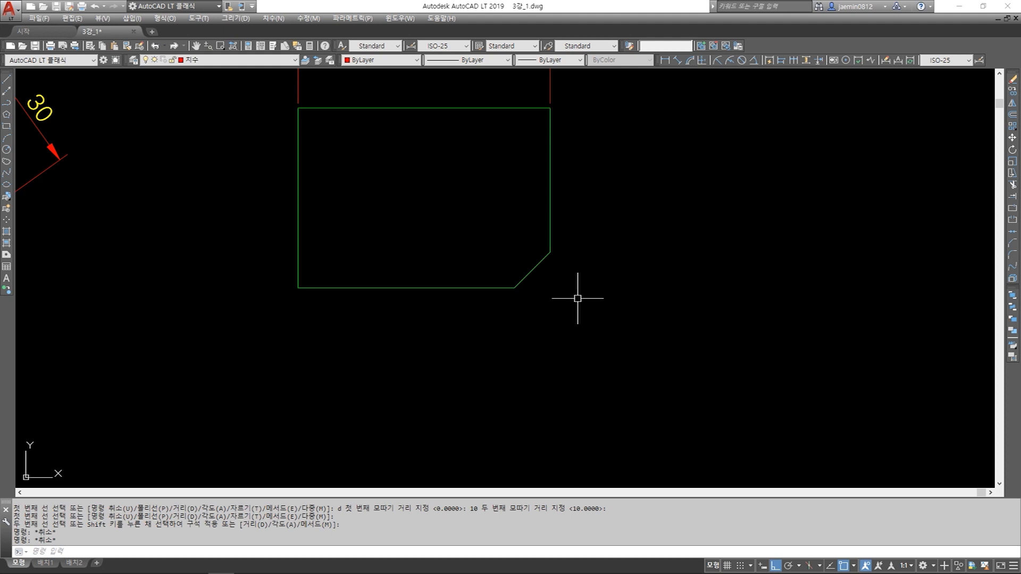
pyautogui.write('ql')
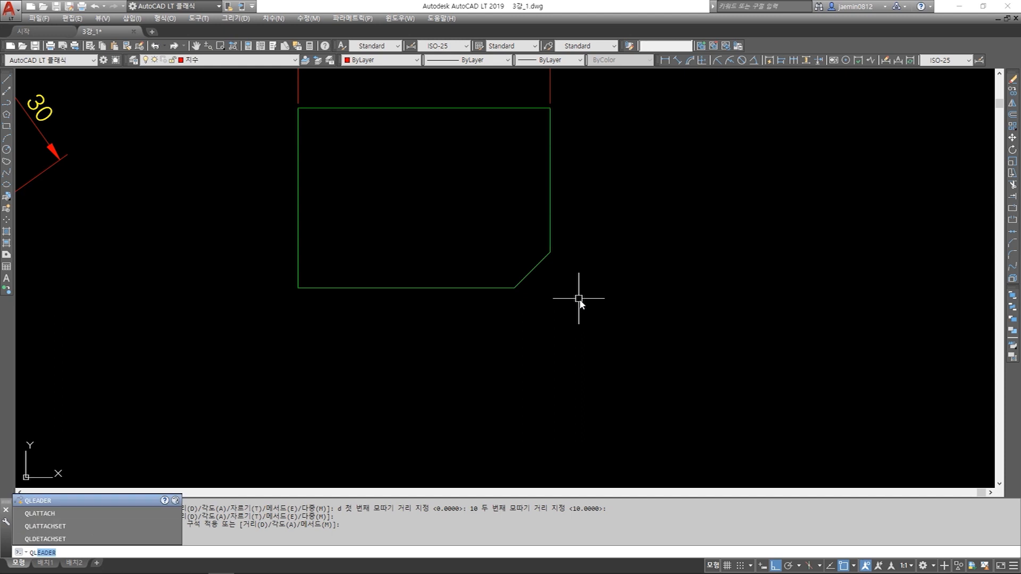
pyautogui.press('Return')
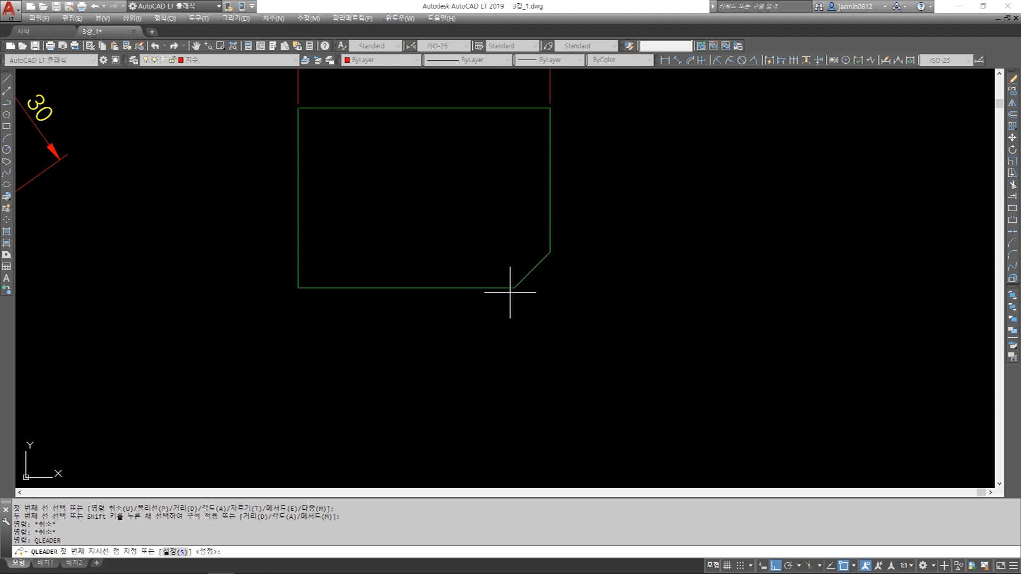
pyautogui.click(532, 270)
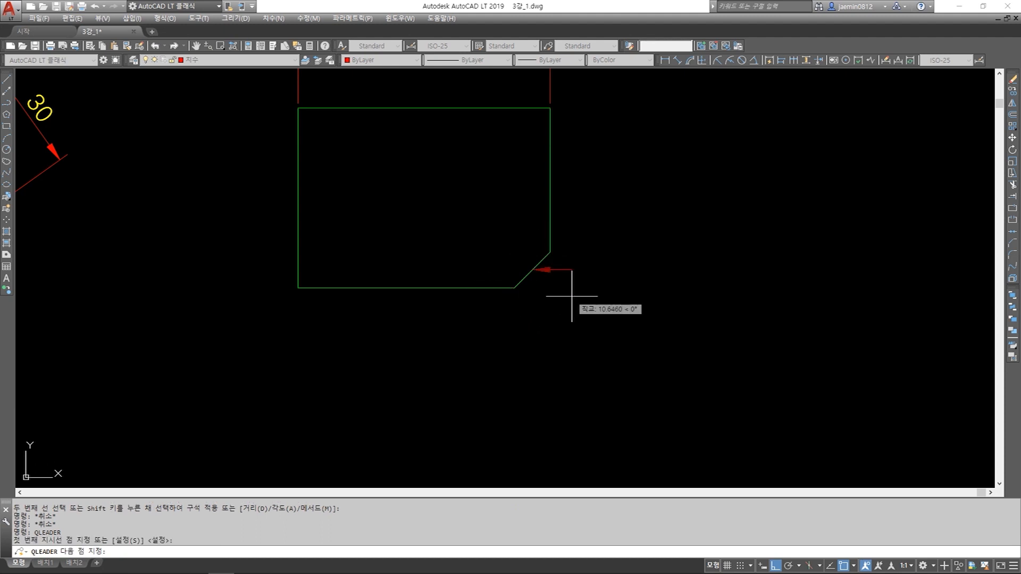
pyautogui.press('F8')
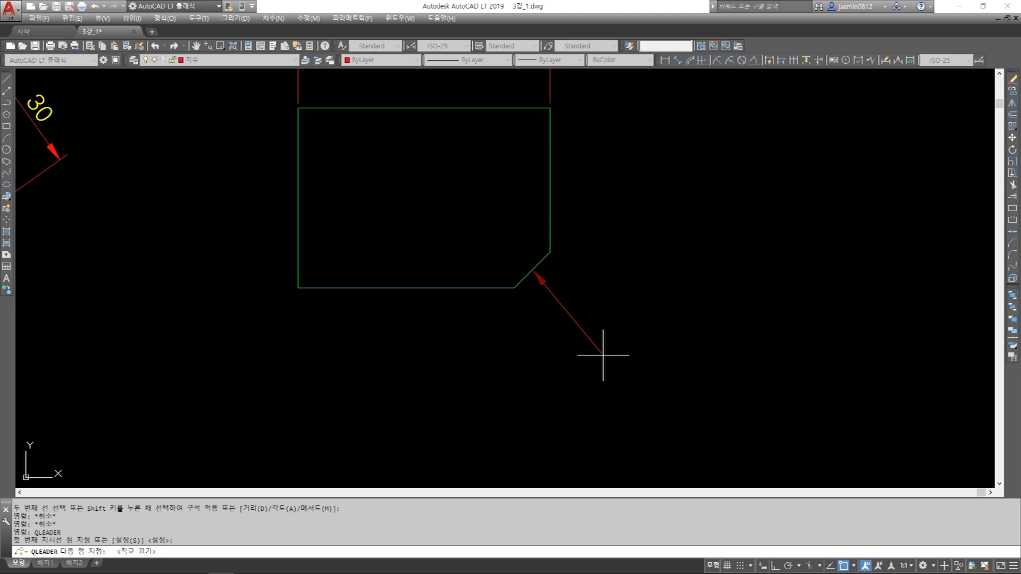
pyautogui.click(603, 355)
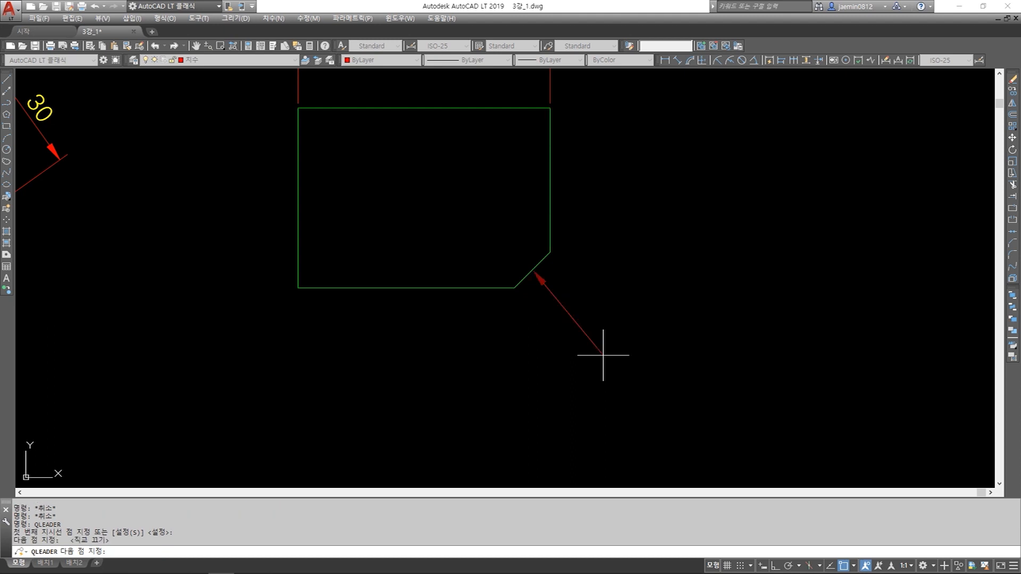
pyautogui.click(659, 365)
pyautogui.press('Return')
pyautogui.press('Return')
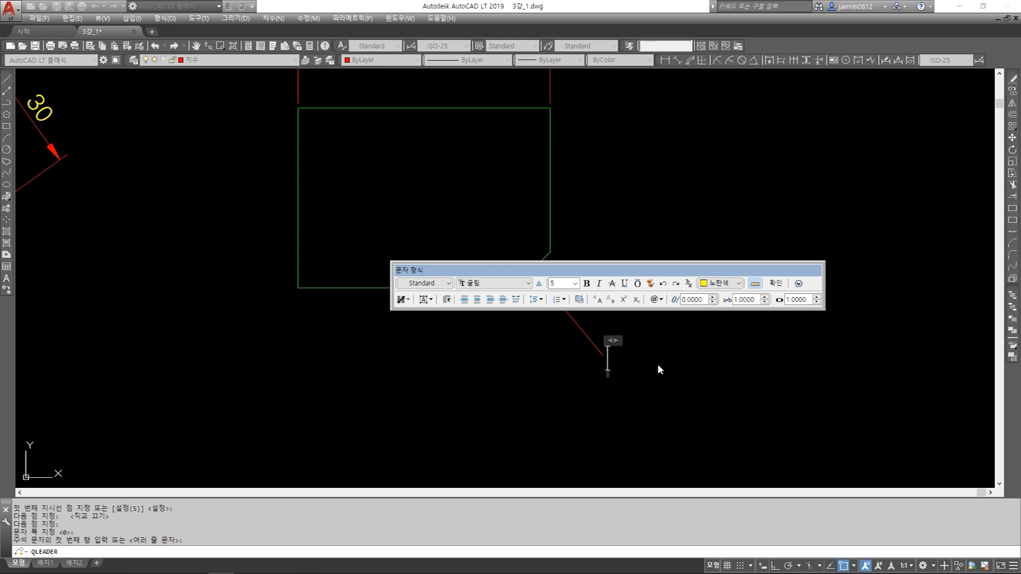
pyautogui.write('C10')
pyautogui.click(657, 364)
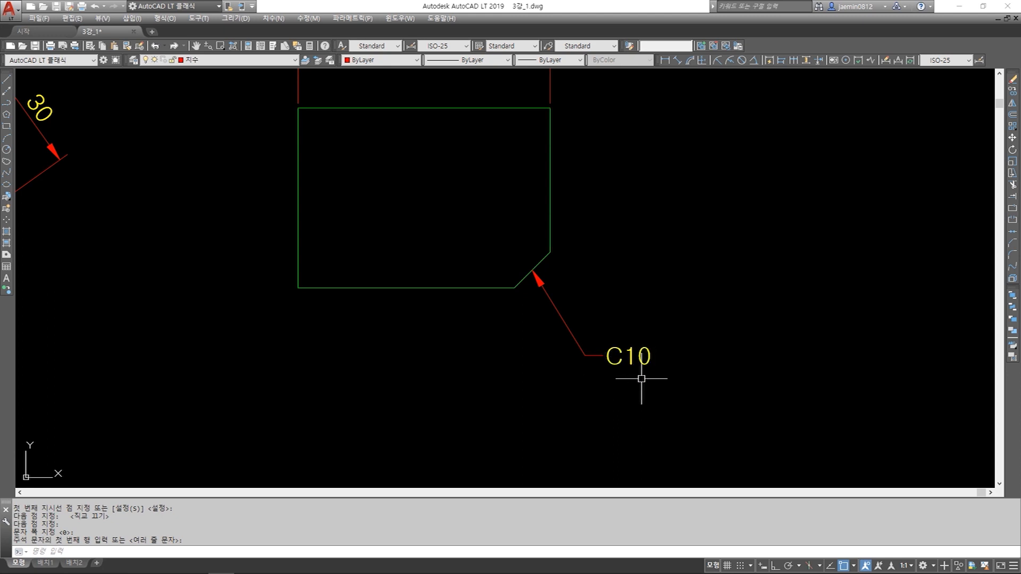
pyautogui.press('Escape')
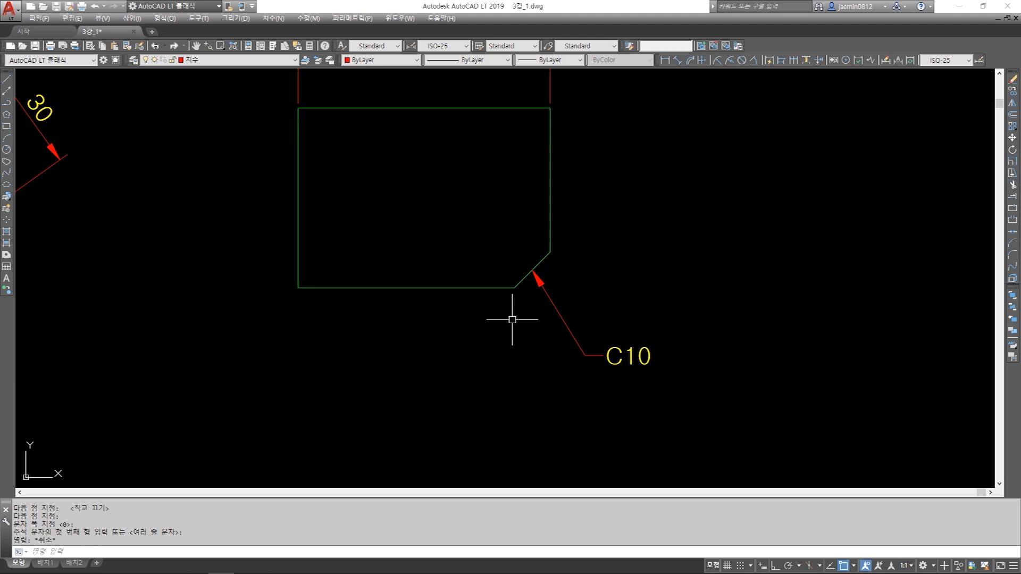
# Add a horizontal linear dimension across the chamfer's two endpoints, placed below the rectangle
pyautogui.write('aa')
pyautogui.press('space')
pyautogui.click(550, 252)
pyautogui.click(514, 288)
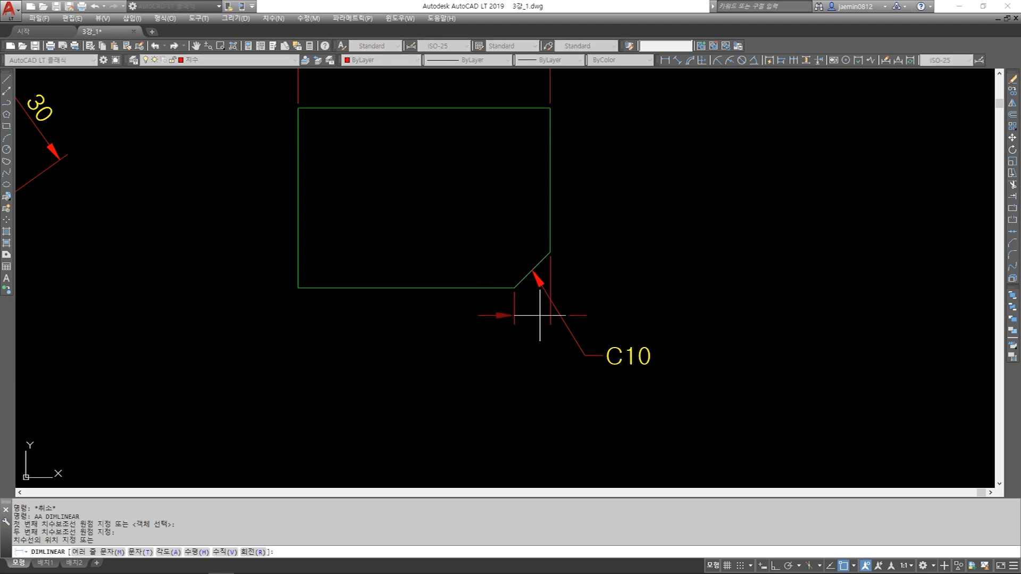
pyautogui.click(531, 393)
pyautogui.press('Escape')
# Add a vertical linear dimension between the chamfer's two endpoints, placed outside the rectangle's right edge
pyautogui.press('space')
pyautogui.click(547, 249)
pyautogui.press('Escape')
pyautogui.press('space')
pyautogui.click(550, 251)
pyautogui.press('Escape')
pyautogui.press('space')
pyautogui.click(550, 251)
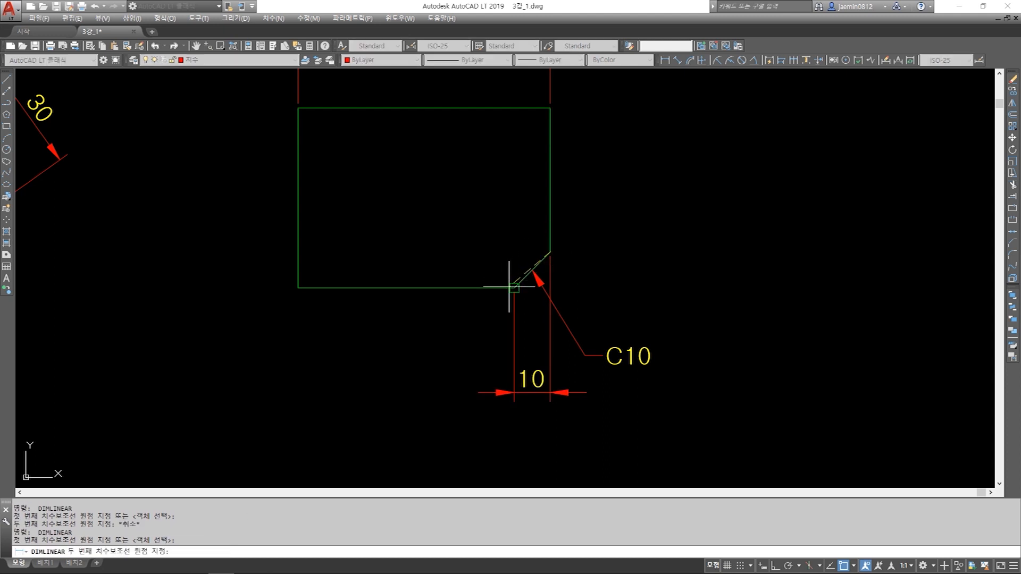
pyautogui.click(514, 288)
pyautogui.click(634, 271)
pyautogui.press('Escape')
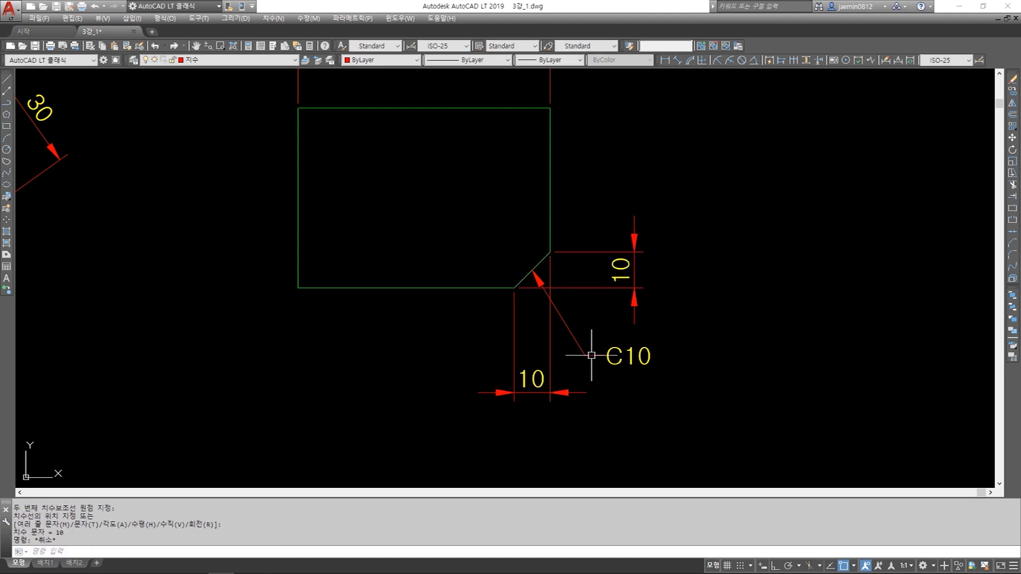
# Add an angular dimension between the chamfer and the rectangle's bottom edge, placed to the right of the vertical dimension
pyautogui.click(538, 261)
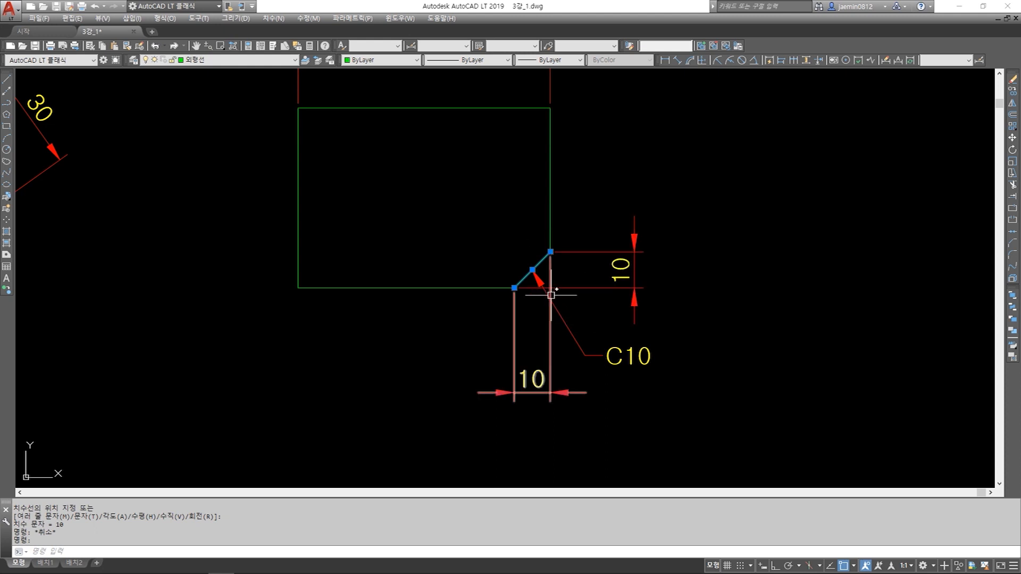
pyautogui.scroll(4, 550, 295)
pyautogui.press('Escape')
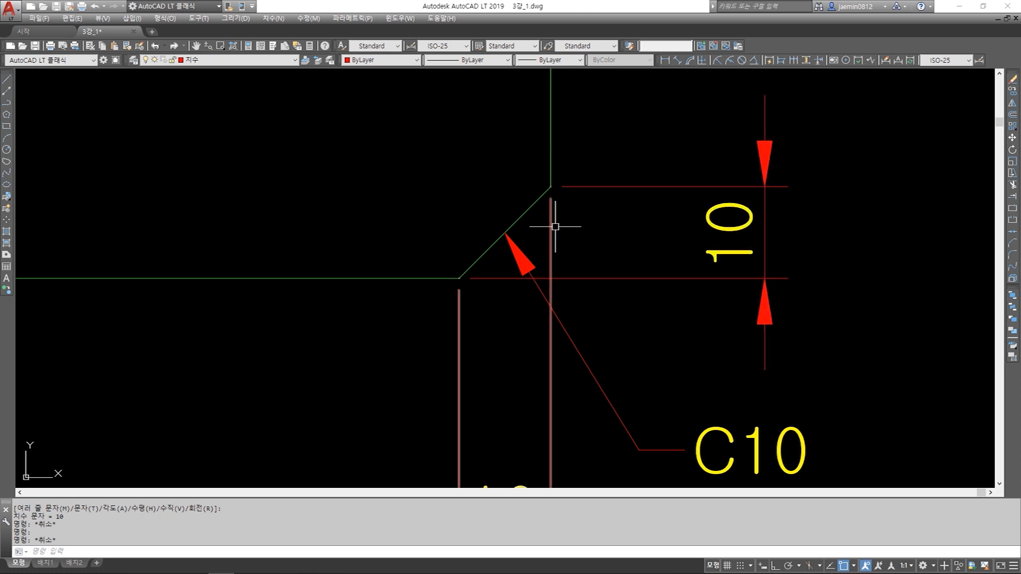
pyautogui.scroll(-1, 556, 271)
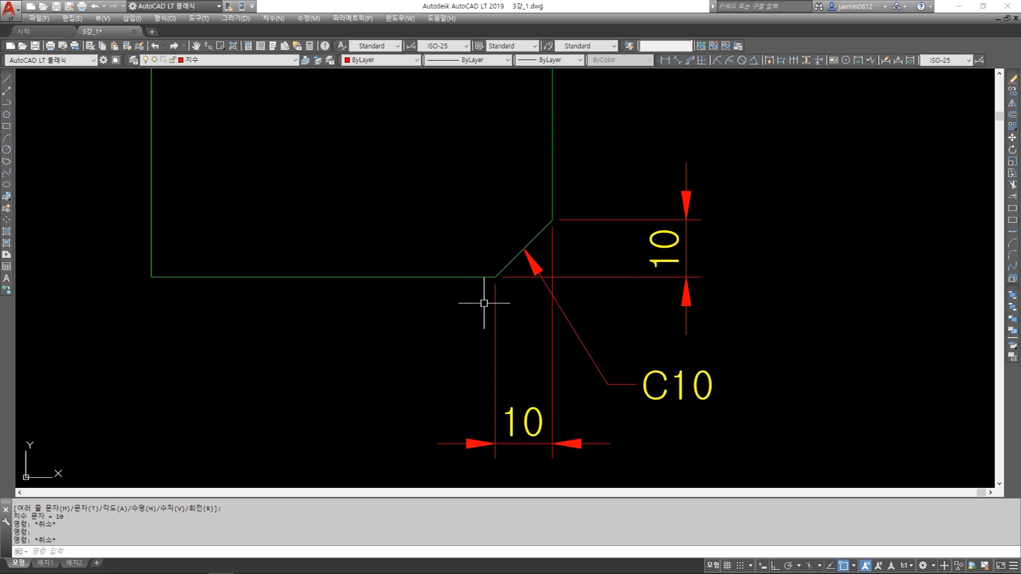
pyautogui.click(753, 59)
pyautogui.click(551, 225)
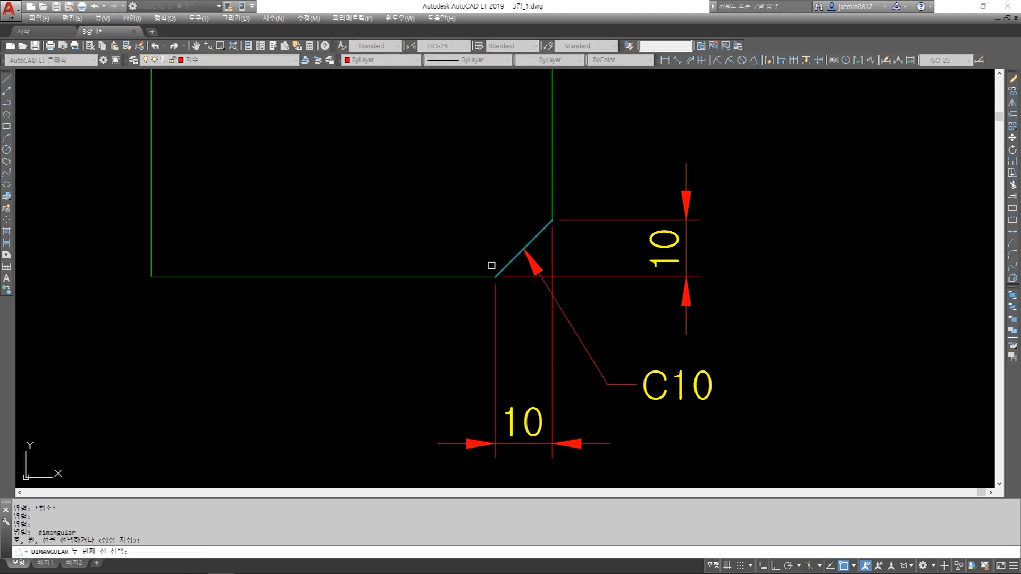
pyautogui.click(479, 276)
pyautogui.click(755, 248)
pyautogui.press('Escape')
# Erase the angular dimension between the chamfer and the rectangle's bottom edge
pyautogui.write('e')
pyautogui.press('Return')
pyautogui.click(787, 170)
pyautogui.click(745, 213)
pyautogui.press('Return')
# Erase the vertical and horizontal linear dimensions of the chamfer
pyautogui.scroll(-2, 591, 250)
pyautogui.press('Escape')
pyautogui.write('e')
pyautogui.click(668, 210)
pyautogui.click(638, 265)
pyautogui.press('space')
pyautogui.click(586, 362)
pyautogui.click(559, 385)
pyautogui.press('space')
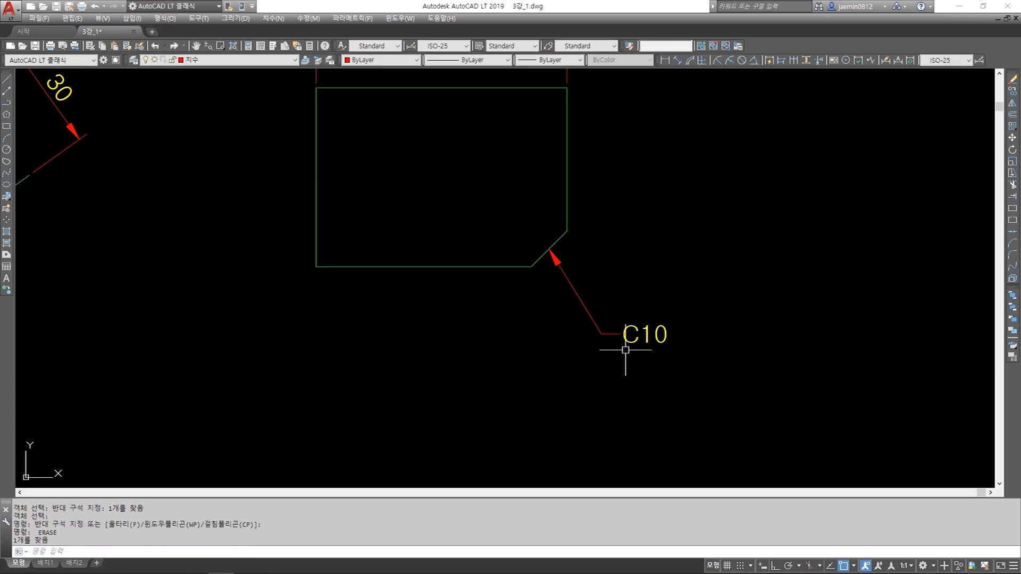
# Examine the Qleader notes and the C10 leader at the rectangle's chamfered corner
pyautogui.scroll(-3, 626, 350)
pyautogui.scroll(5, 520, 296)
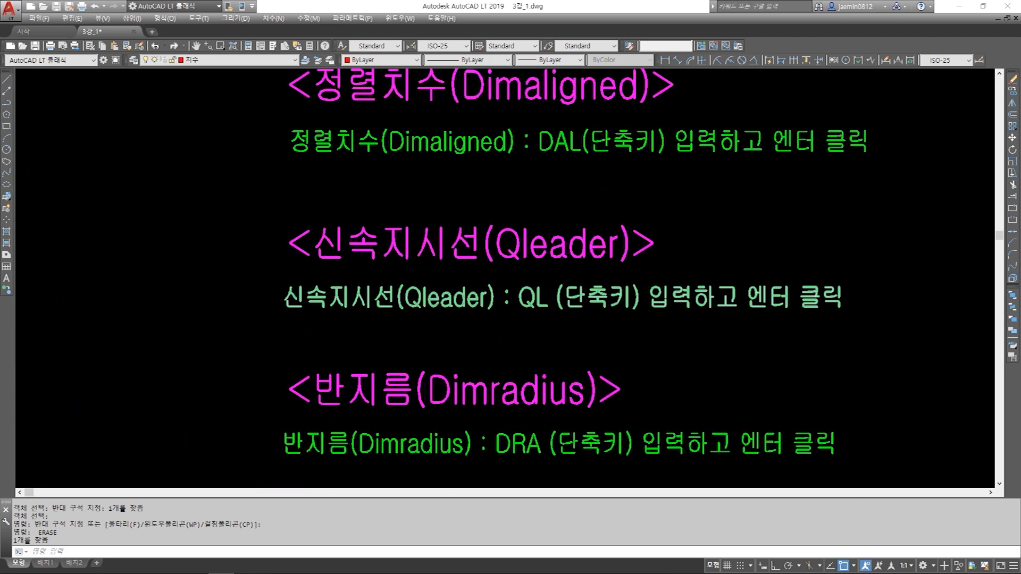
pyautogui.scroll(2, 442, 295)
pyautogui.press('Escape')
pyautogui.scroll(-2, 426, 324)
pyautogui.moveTo(417, 332); pyautogui.dragTo(234, 368, button='middle')
pyautogui.moveTo(217, 313); pyautogui.dragTo(300, 314, button='middle')
pyautogui.scroll(-3, 453, 285)
pyautogui.scroll(4, 578, 255)
pyautogui.moveTo(578, 255); pyautogui.dragTo(498, 287, button='middle')
pyautogui.scroll(2, 500, 287)
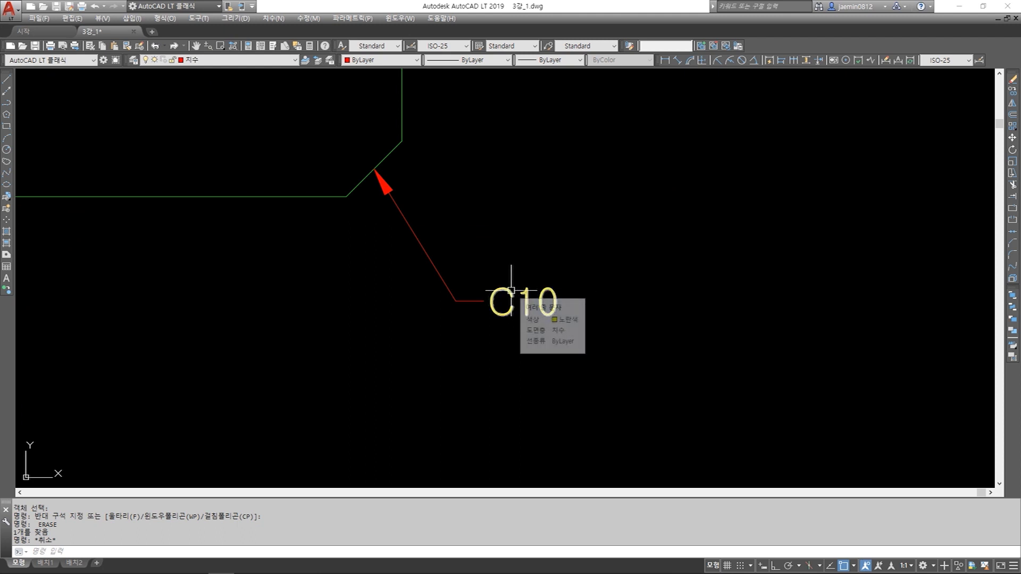
pyautogui.click(468, 305)
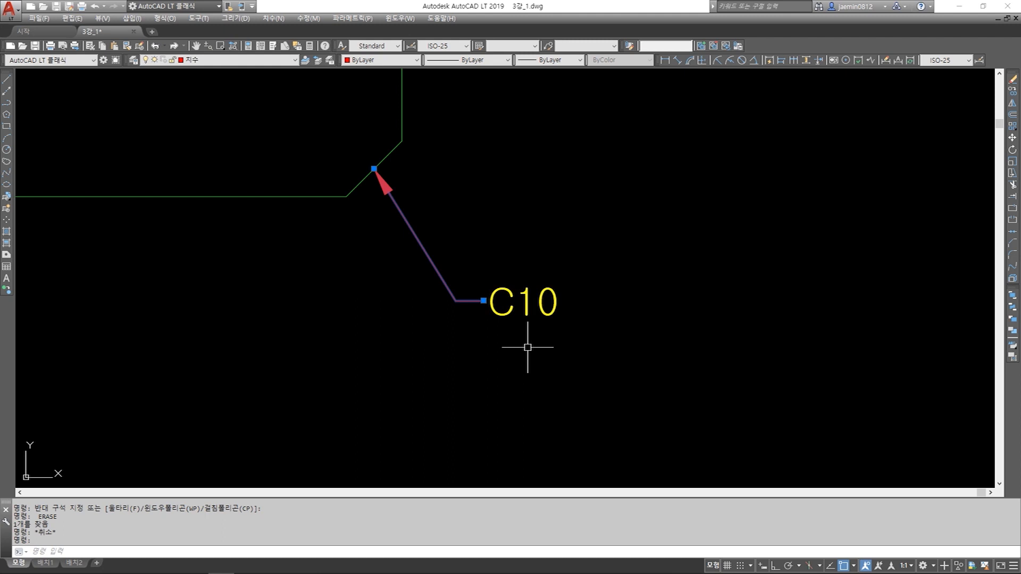
pyautogui.press('Escape')
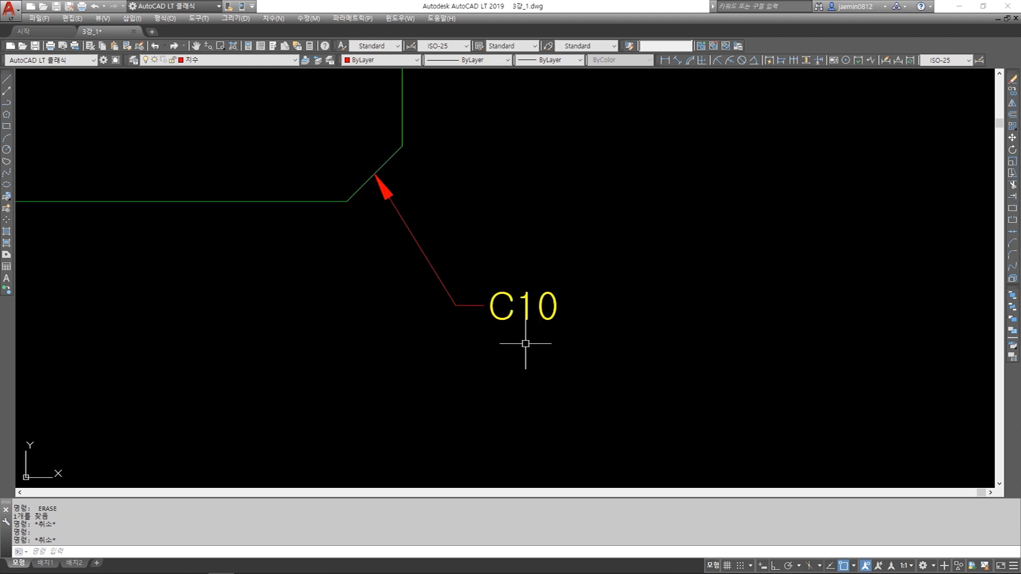
pyautogui.write('m')
pyautogui.press('space')
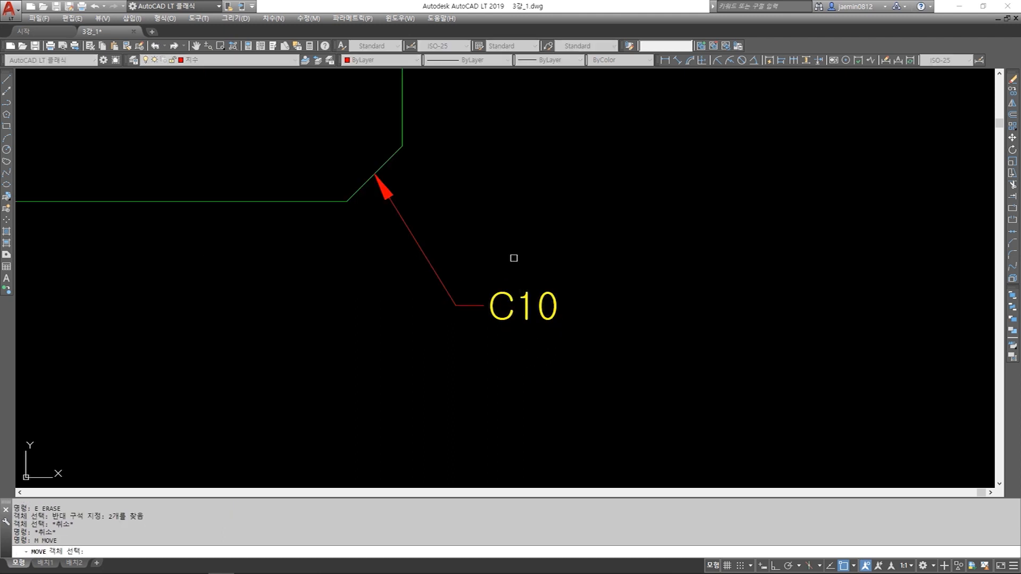
pyautogui.click(514, 258)
pyautogui.click(587, 340)
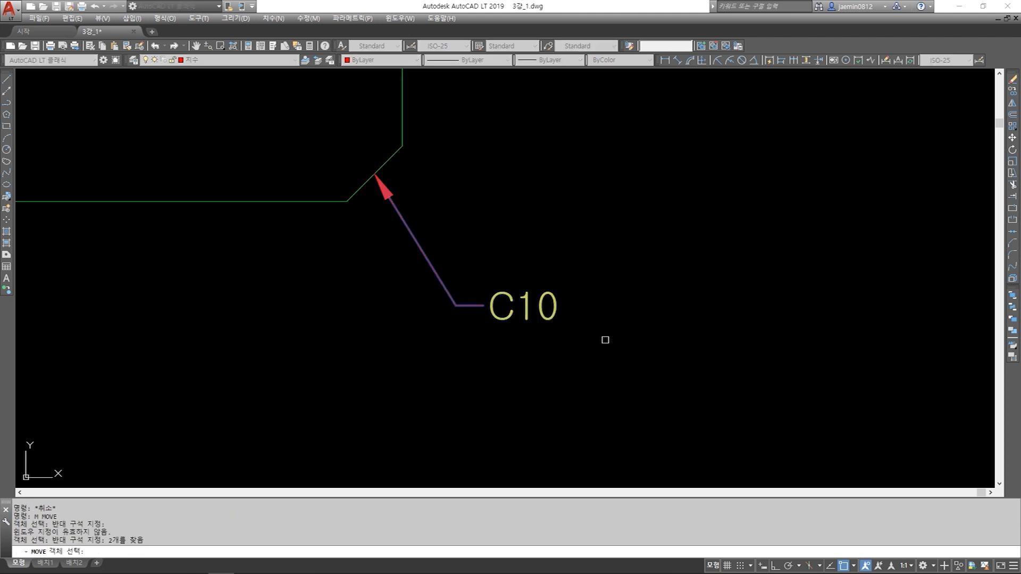
pyautogui.press('Escape')
pyautogui.press('space')
pyautogui.press('Escape')
pyautogui.write('cc')
pyautogui.press('Escape')
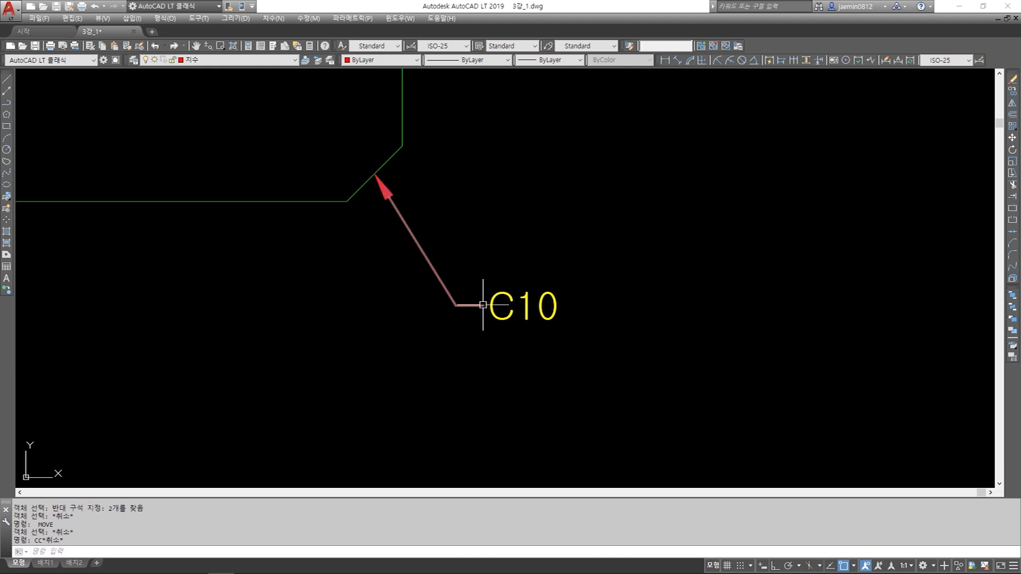
pyautogui.write('cc')
pyautogui.press('space')
pyautogui.click(531, 262)
pyautogui.click(648, 340)
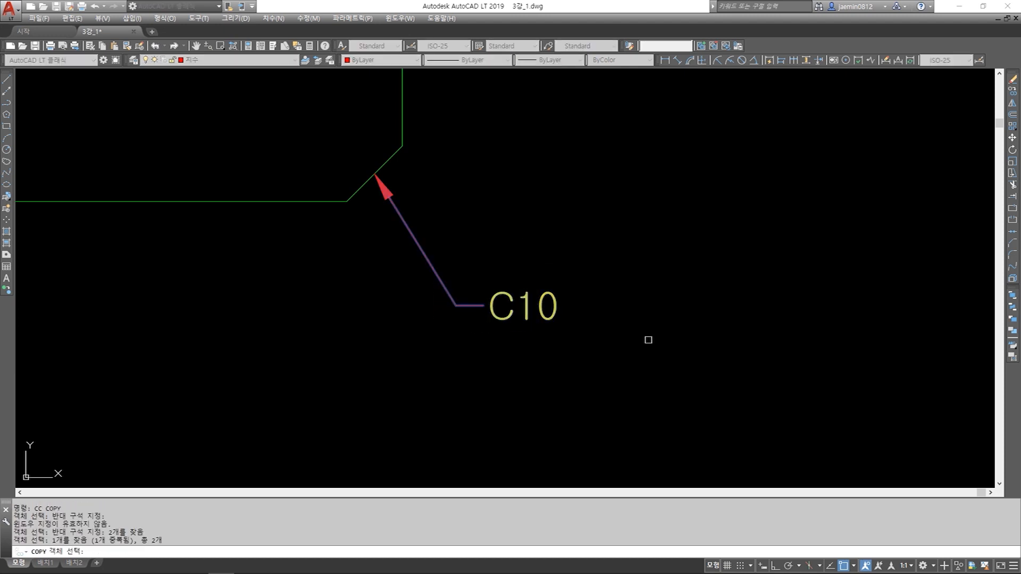
pyautogui.moveTo(647, 339); pyautogui.dragTo(553, 340, button='middle')
pyautogui.press('Escape')
pyautogui.press('Escape')
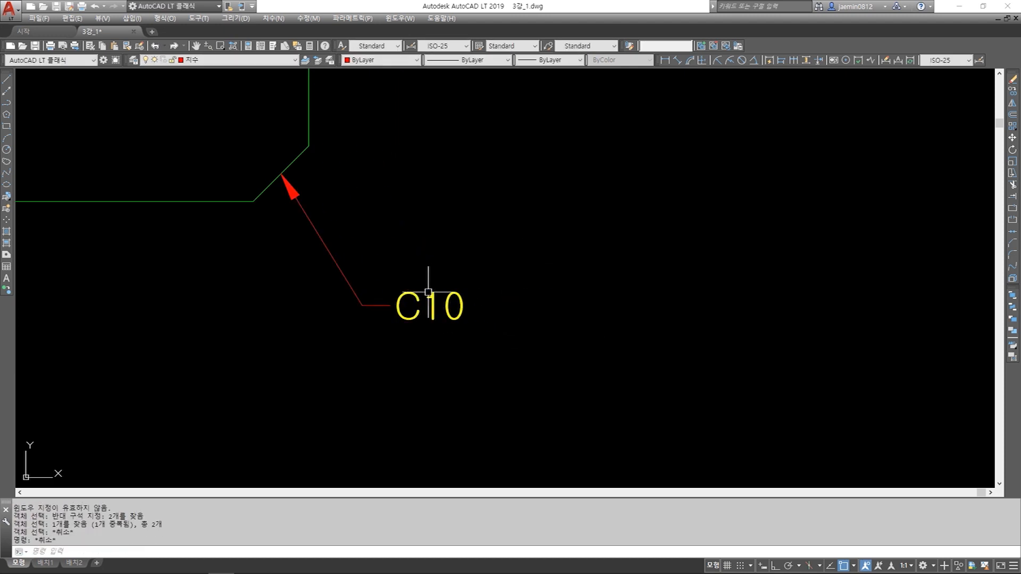
# Copy the C10 leader and its text horizontally into the empty space right of the chamfered rectangle, with ortho on
pyautogui.write('cc')
pyautogui.press('space')
pyautogui.click(441, 263)
pyautogui.click(381, 318)
pyautogui.press('space')
pyautogui.click(378, 298)
pyautogui.press('F8')
pyautogui.click(671, 309)
pyautogui.press('Escape')
# Erase the original C10 leader and text attached to the chamfered corner
pyautogui.write('e')
pyautogui.click(367, 322)
pyautogui.click(484, 257)
pyautogui.click(420, 274)
pyautogui.click(335, 340)
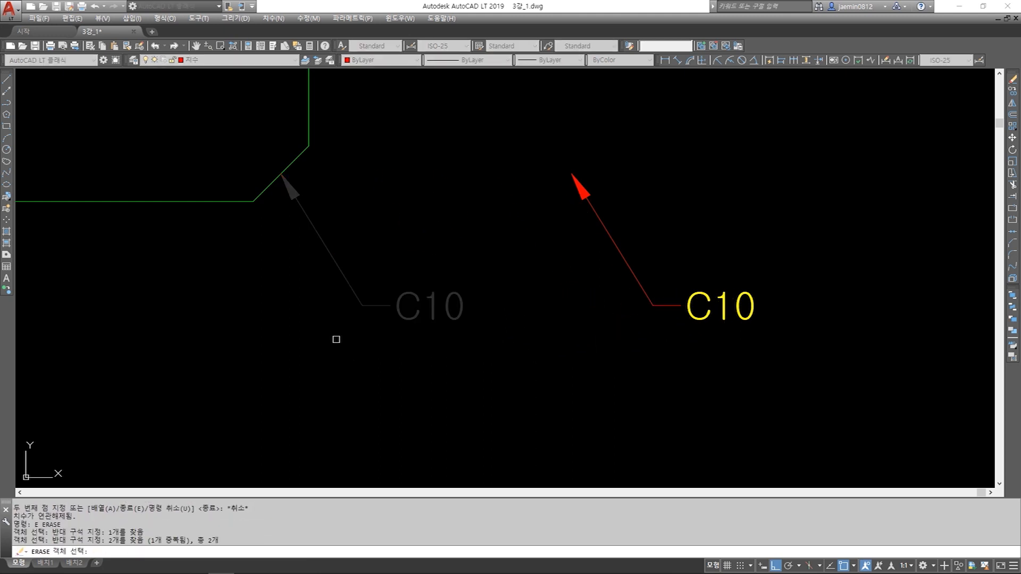
pyautogui.press('space')
pyautogui.scroll(-1, 447, 330)
pyautogui.moveTo(448, 330); pyautogui.dragTo(449, 336, button='middle')
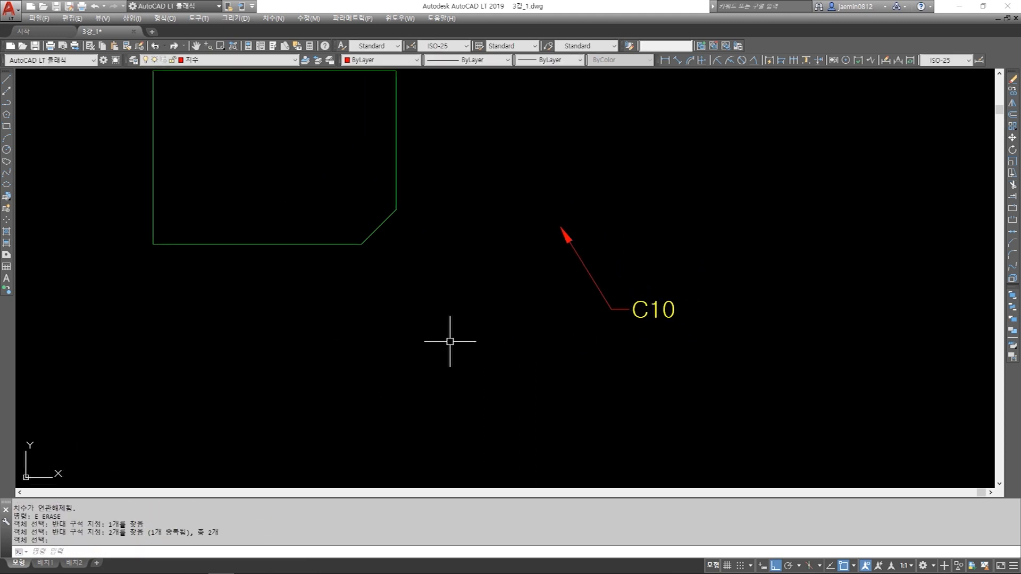
# Turn on underlining of the bottom text line in the Qleader attachment settings
pyautogui.write('QL')
pyautogui.press('space')
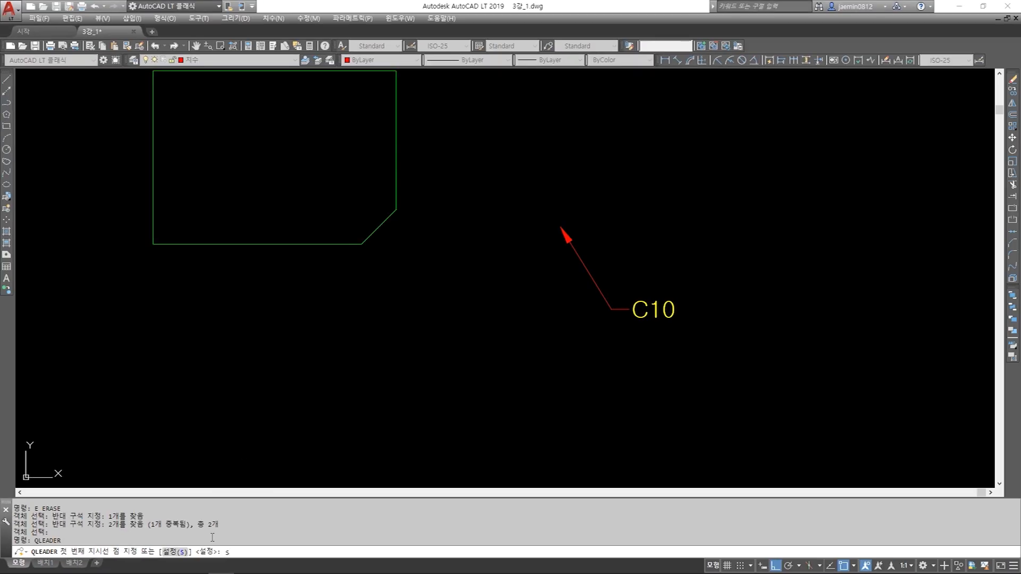
pyautogui.press('Return')
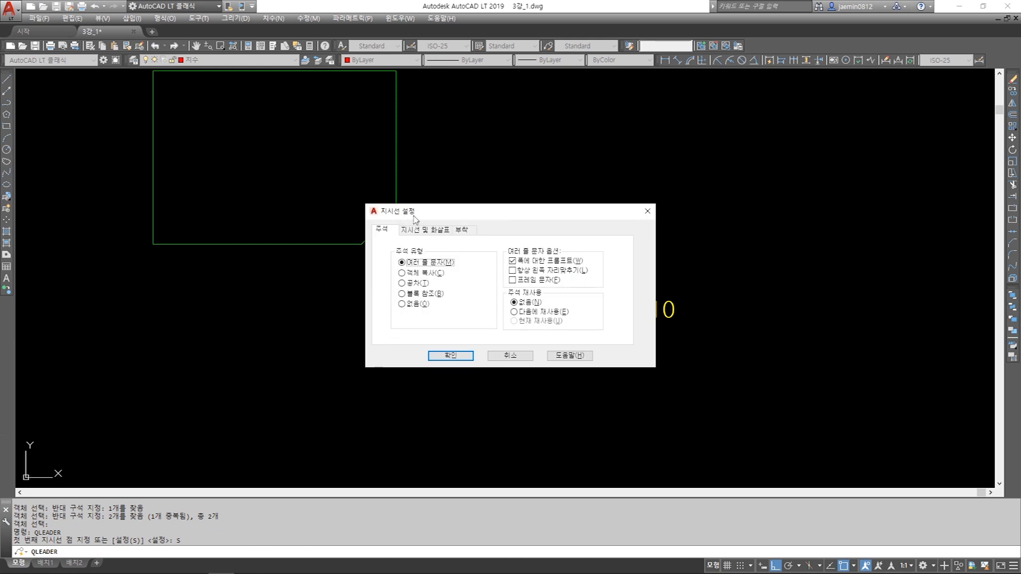
pyautogui.click(462, 231)
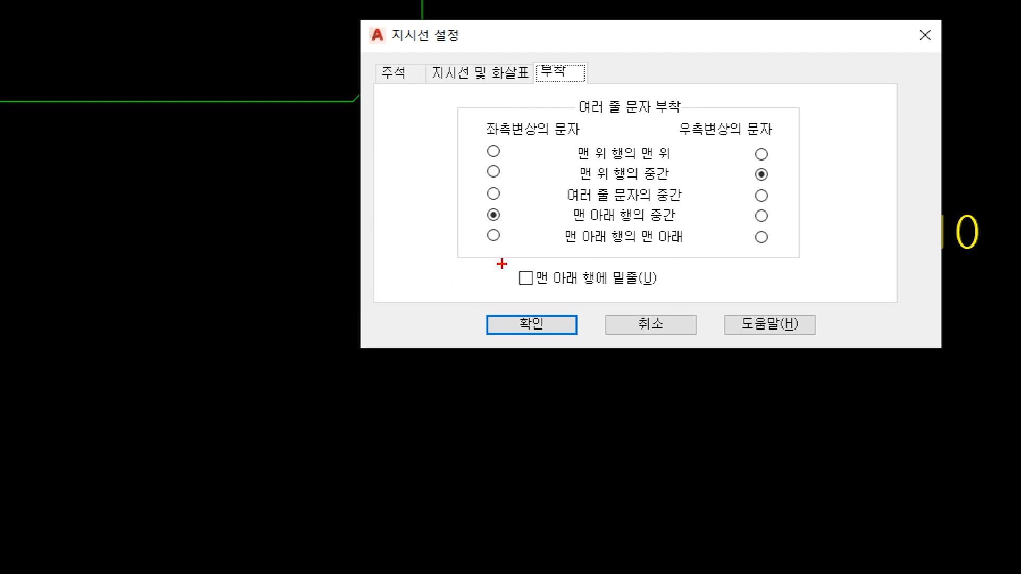
pyautogui.moveTo(502, 264)
pyautogui.mouseDown()
pyautogui.moveTo(551, 282)
pyautogui.moveTo(680, 294)
pyautogui.mouseUp()
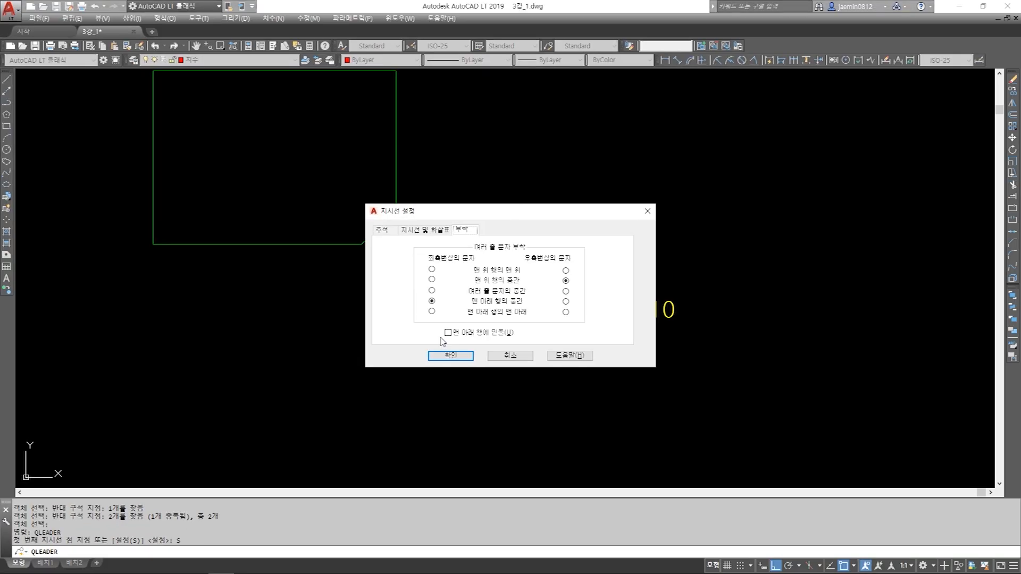
pyautogui.click(448, 333)
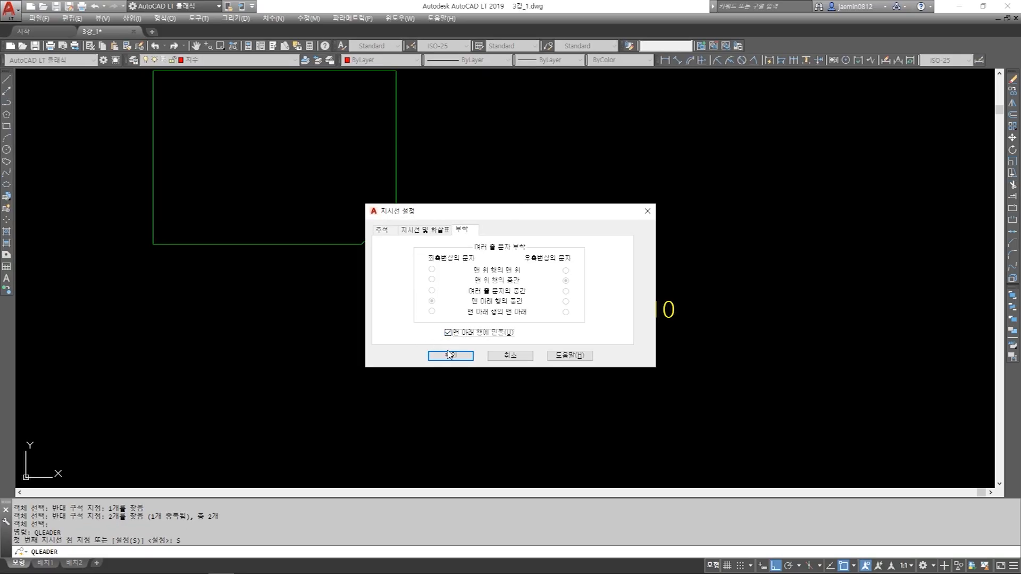
pyautogui.click(450, 356)
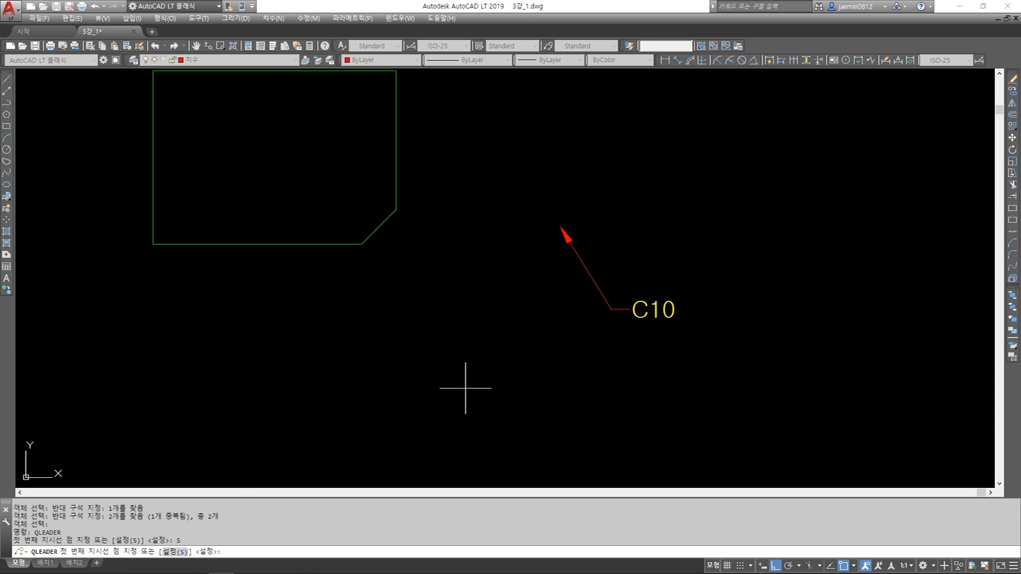
# Draw a slanted quick leader from the middle of the chamfer, with ortho off and the annotation text C10
pyautogui.click(378, 228)
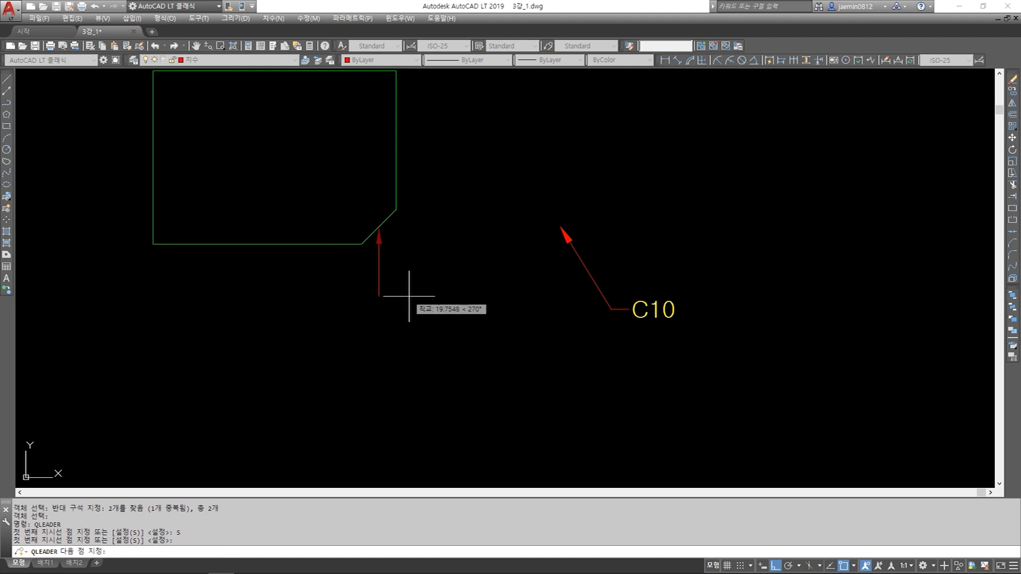
pyautogui.press('F8')
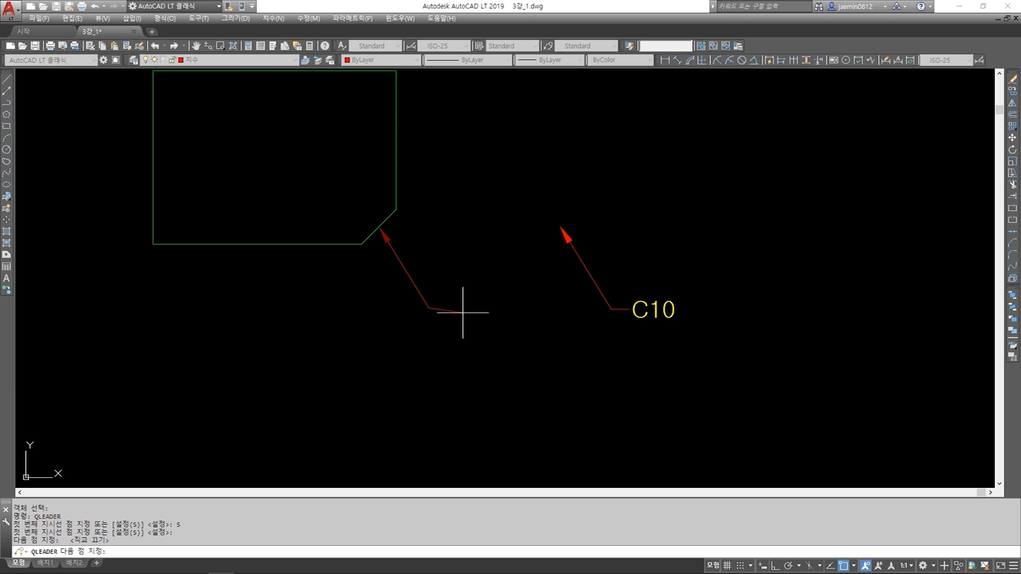
pyautogui.press('Return')
pyautogui.press('Return')
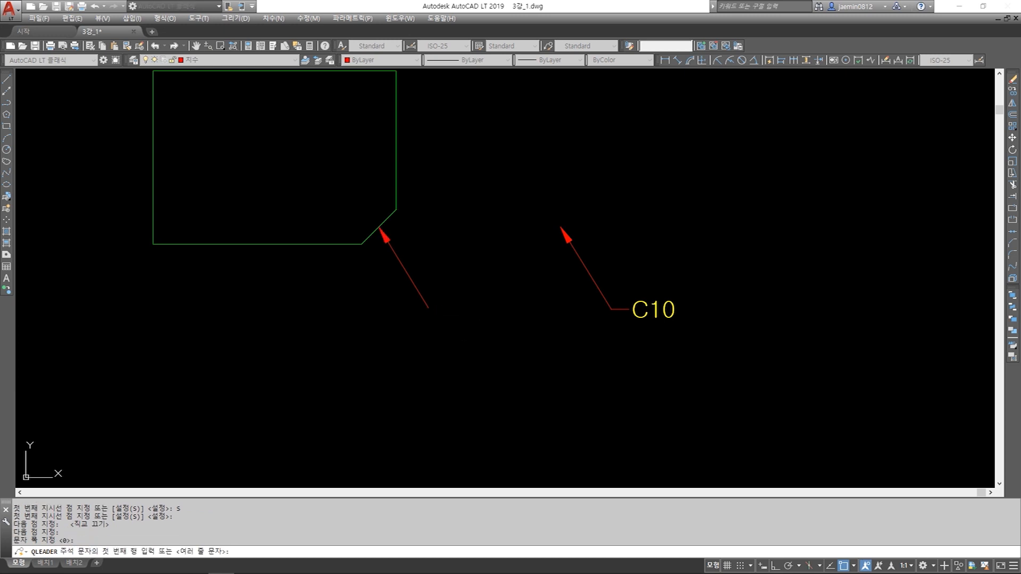
pyautogui.press('Return')
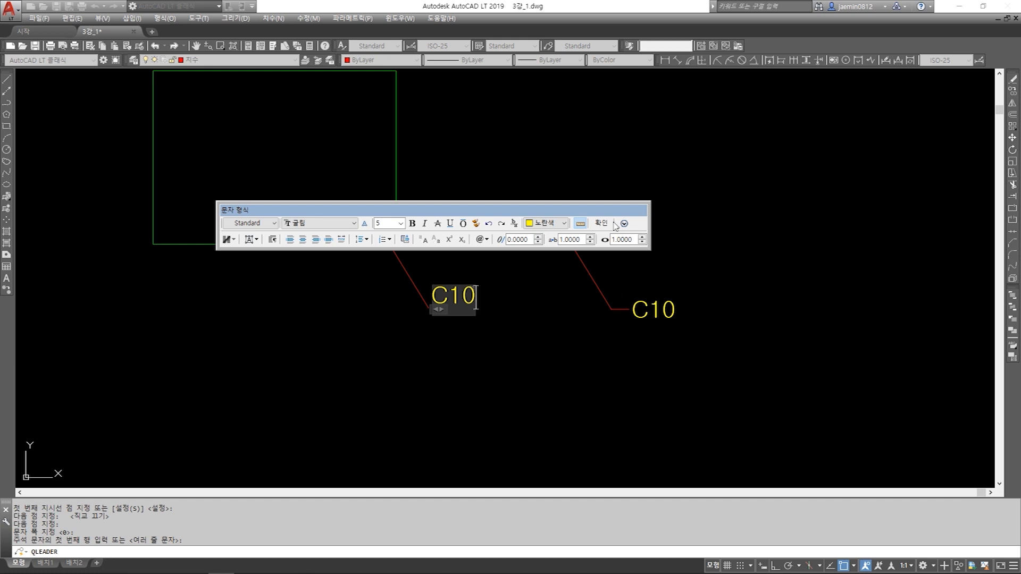
pyautogui.click(602, 223)
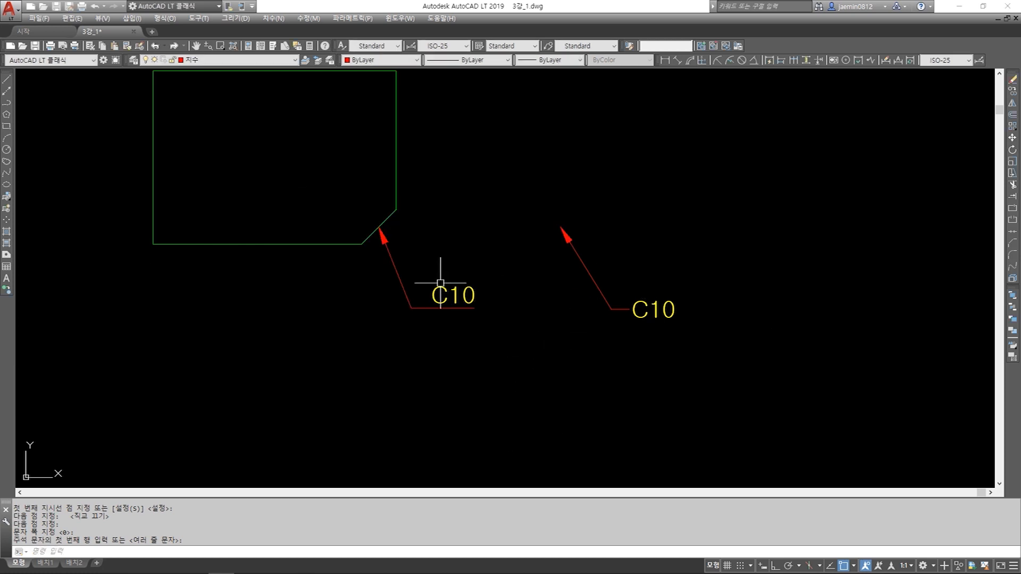
# Compare the underlined and plain C10 leaders, and review the Dimradius shortcut note
pyautogui.scroll(2, 531, 326)
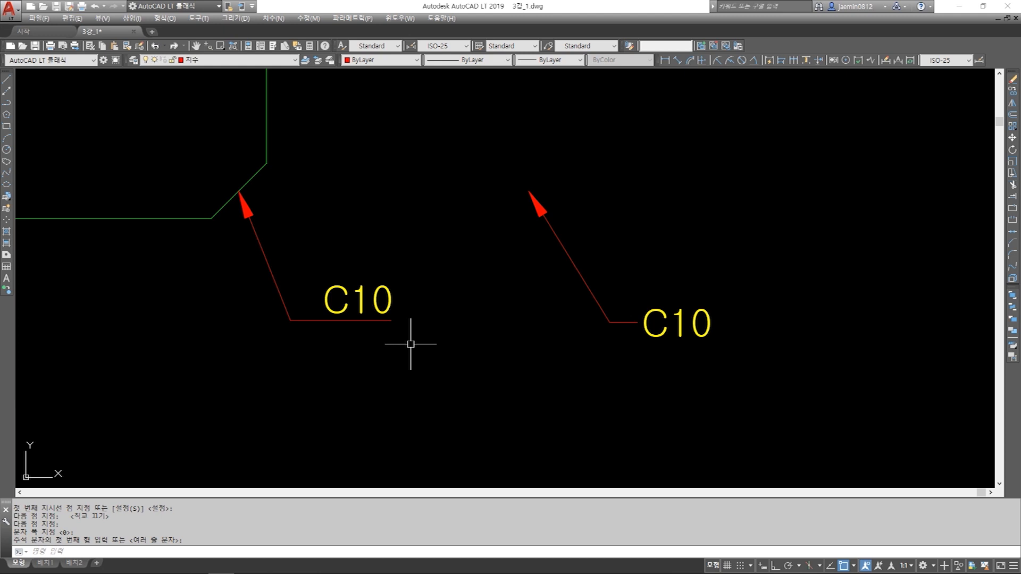
pyautogui.scroll(-10, 513, 266)
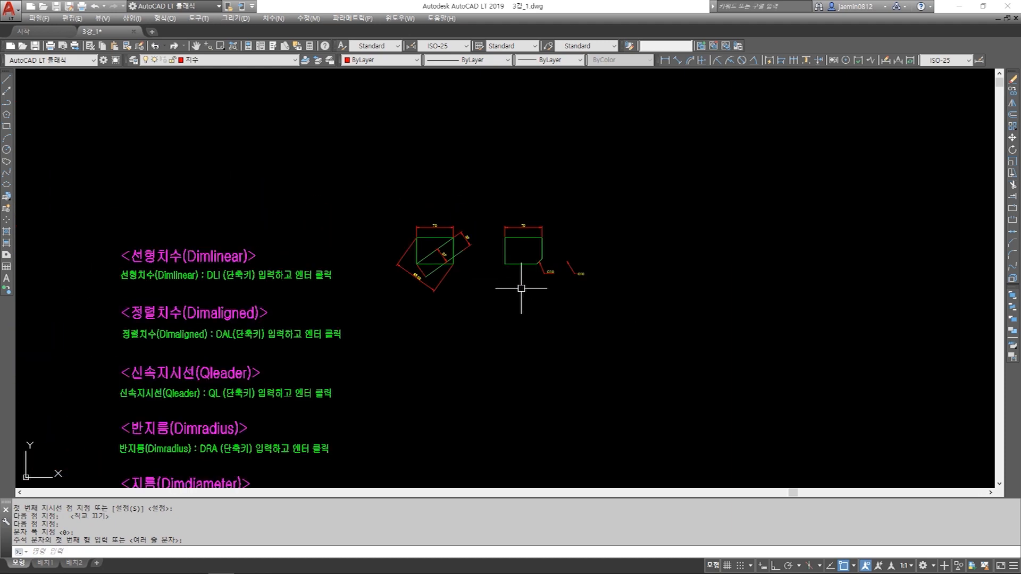
pyautogui.scroll(6, 521, 288)
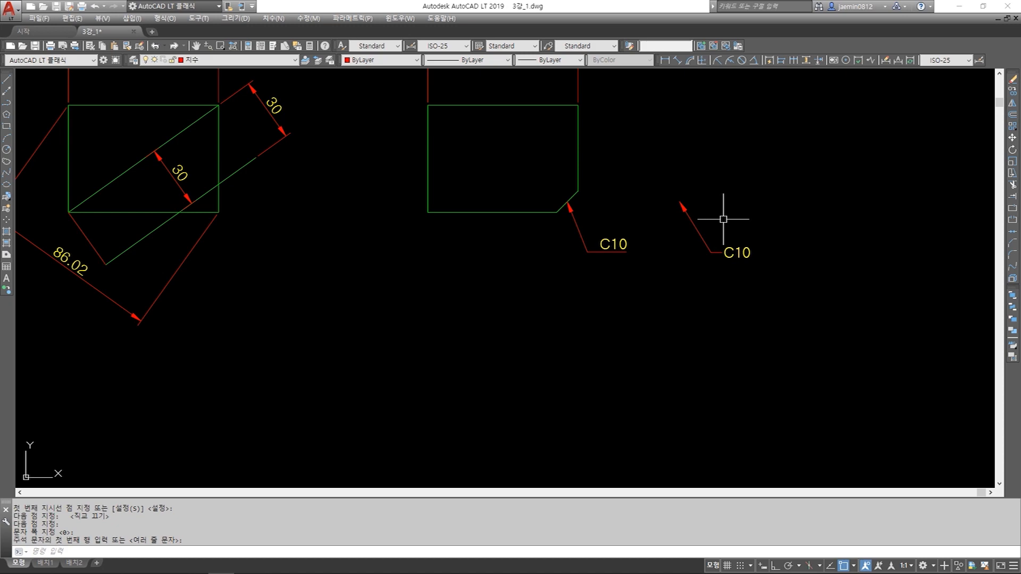
pyautogui.scroll(-6, 723, 219)
pyautogui.scroll(4, 608, 244)
pyautogui.moveTo(452, 290); pyautogui.dragTo(498, 175, button='middle')
pyautogui.moveTo(521, 289)
pyautogui.mouseDown(button='middle')
pyautogui.moveTo(520, 245)
pyautogui.moveTo(487, 201)
pyautogui.moveTo(476, 243)
pyautogui.mouseUp(button='middle')
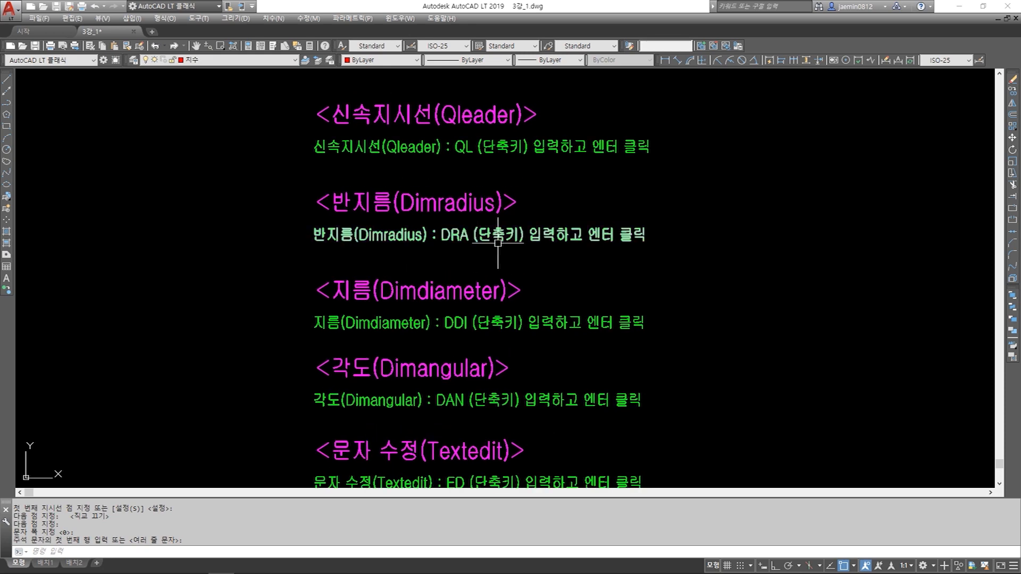
# Draw a circle with a diameter of 35 in the empty space below the dimensioned rectangles
pyautogui.moveTo(584, 241); pyautogui.dragTo(474, 250, button='middle')
pyautogui.moveTo(512, 204)
pyautogui.mouseDown(button='middle')
pyautogui.moveTo(496, 283)
pyautogui.moveTo(519, 351)
pyautogui.mouseUp(button='middle')
pyautogui.write('c')
pyautogui.press('Return')
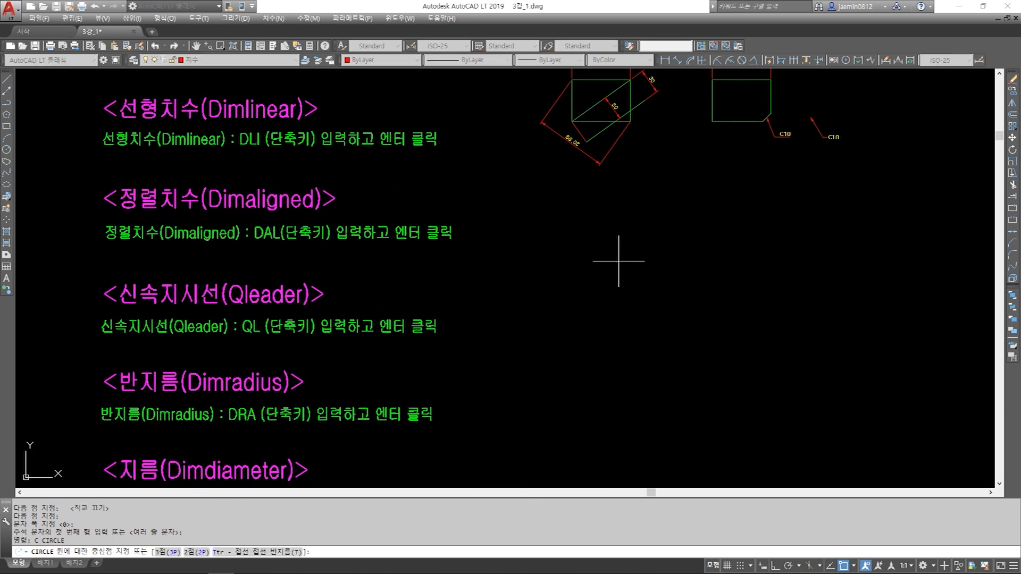
pyautogui.click(625, 249)
pyautogui.write('d')
pyautogui.press('Return')
pyautogui.write('3')
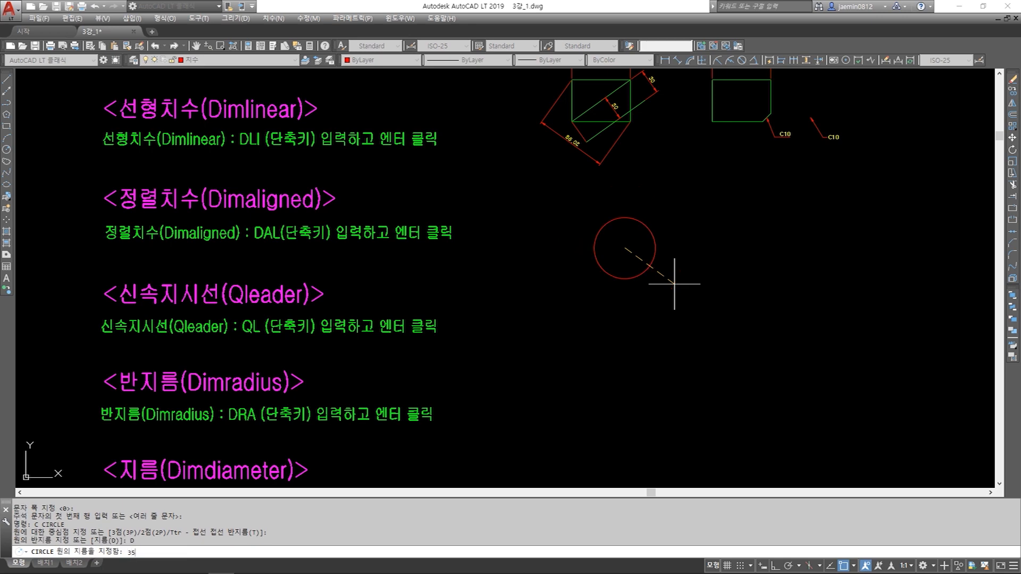
pyautogui.write('5')
pyautogui.press('Return')
pyautogui.press('Escape')
pyautogui.scroll(3, 611, 250)
pyautogui.write('aa')
pyautogui.press('Return')
pyautogui.click(656, 238)
pyautogui.click(669, 289)
pyautogui.scroll(4, 669, 283)
pyautogui.press('Escape')
pyautogui.press('e')
pyautogui.press('Return')
pyautogui.click(674, 276)
pyautogui.click(627, 285)
pyautogui.moveTo(627, 285); pyautogui.dragTo(572, 365, button='middle')
pyautogui.press('Return')
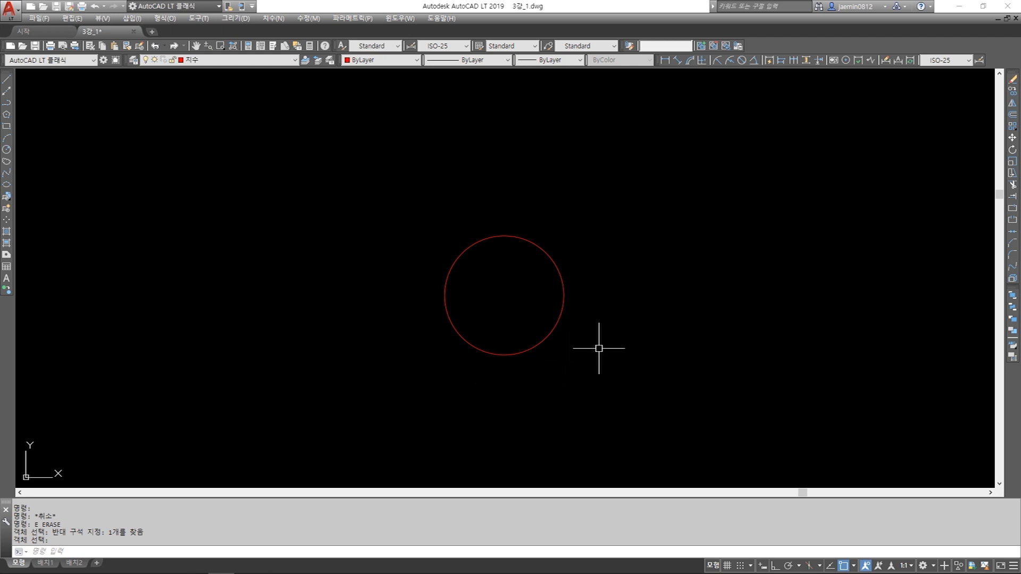
pyautogui.press('Escape')
pyautogui.press('Escape')
pyautogui.press('Escape')
pyautogui.press('Escape')
pyautogui.press('Escape')
pyautogui.press('Escape')
# Review the shortcut notes for the Dimradius and Dimdiameter commands
pyautogui.scroll(-4, 604, 207)
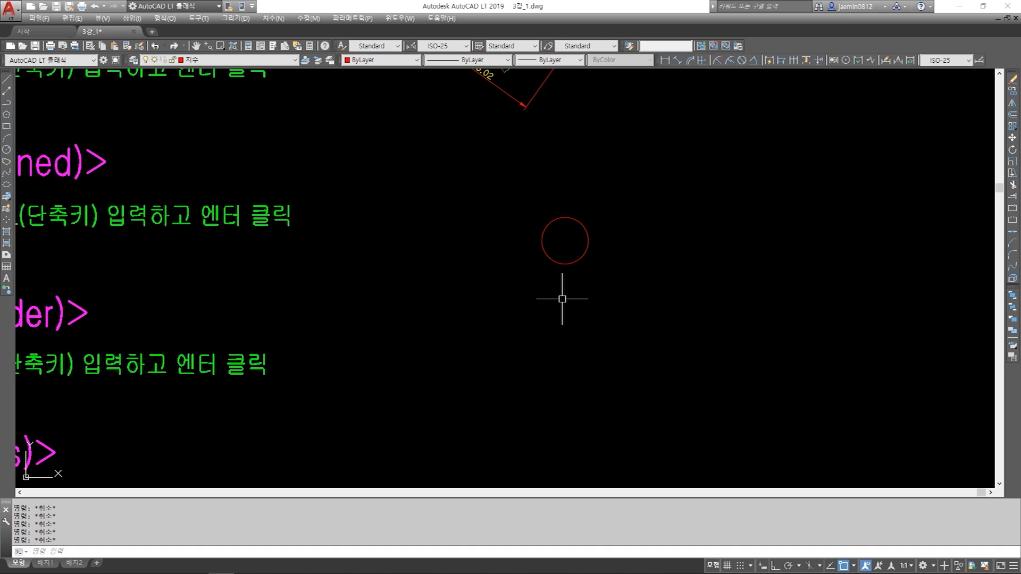
pyautogui.moveTo(479, 299); pyautogui.dragTo(809, 283, button='middle')
pyautogui.moveTo(371, 406); pyautogui.dragTo(438, 199, button='middle')
pyautogui.scroll(-2, 437, 199)
pyautogui.scroll(2, 464, 219)
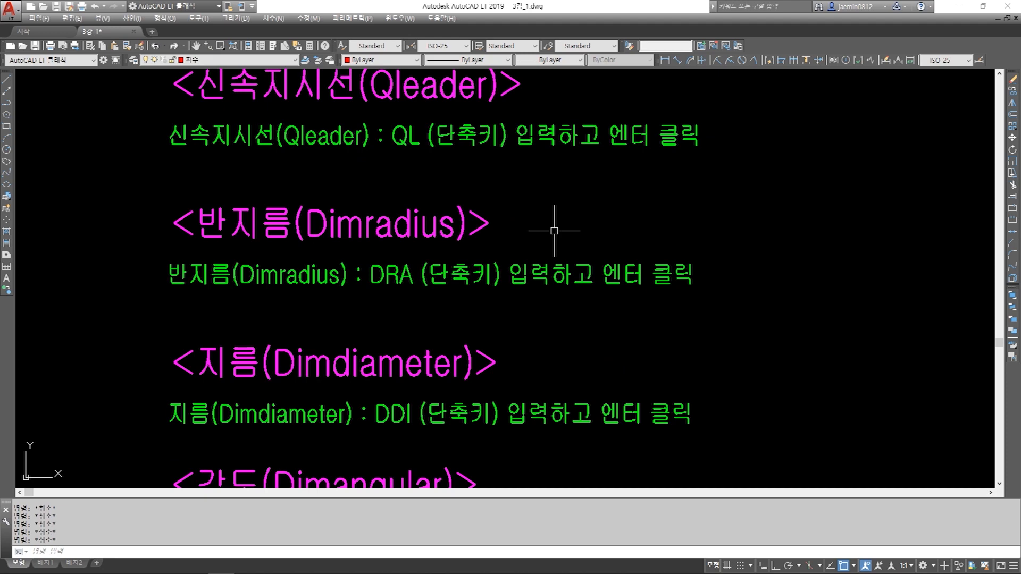
pyautogui.scroll(-3, 554, 231)
pyautogui.scroll(5, 634, 205)
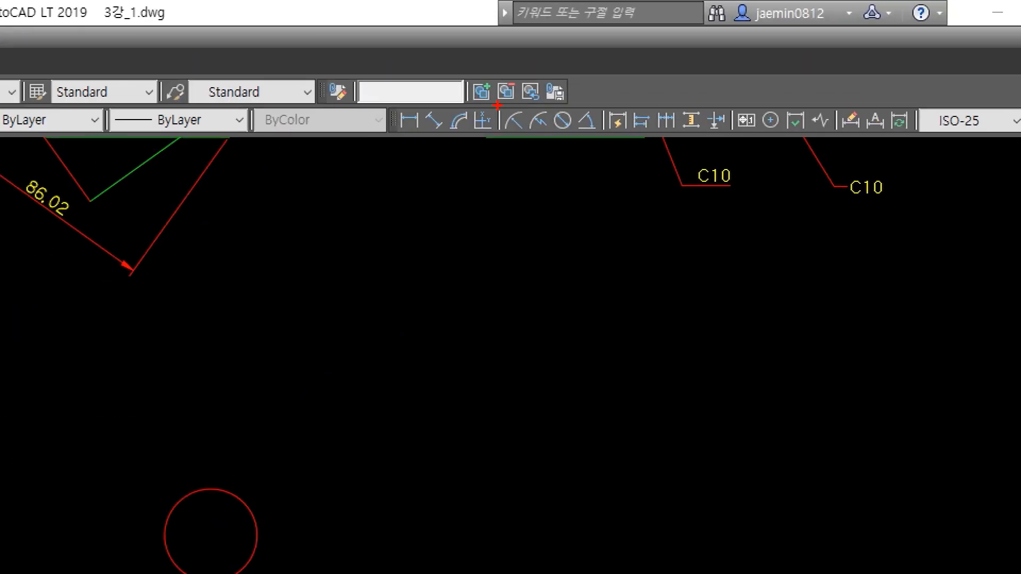
# Add a radius dimension to the circle with the Dimradius command, placing its text outside the circle to the upper left
pyautogui.keyDown('ctrl'); pyautogui.moveTo(512, 115); pyautogui.dragTo(529, 148); pyautogui.keyUp('ctrl')
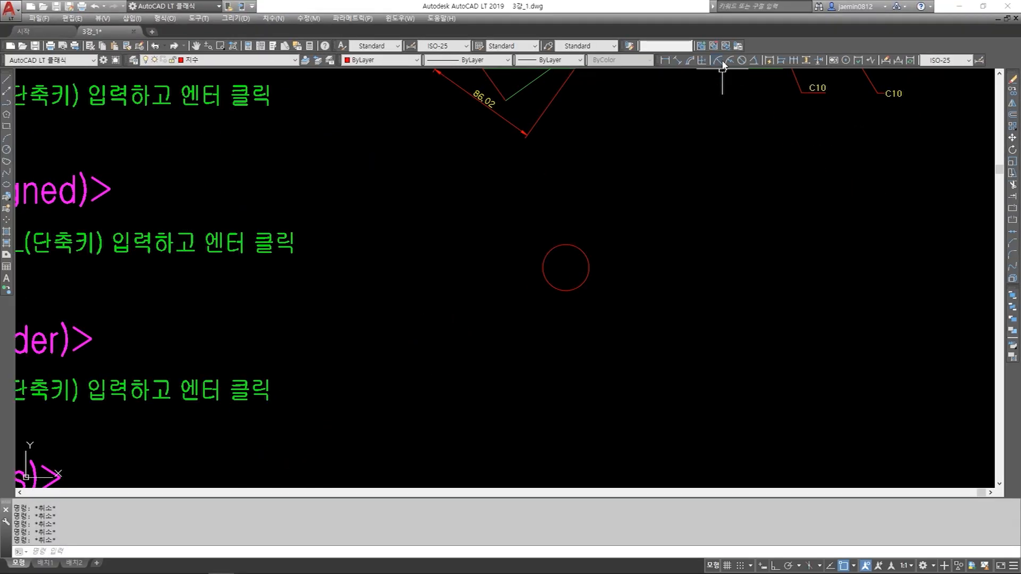
pyautogui.click(722, 62)
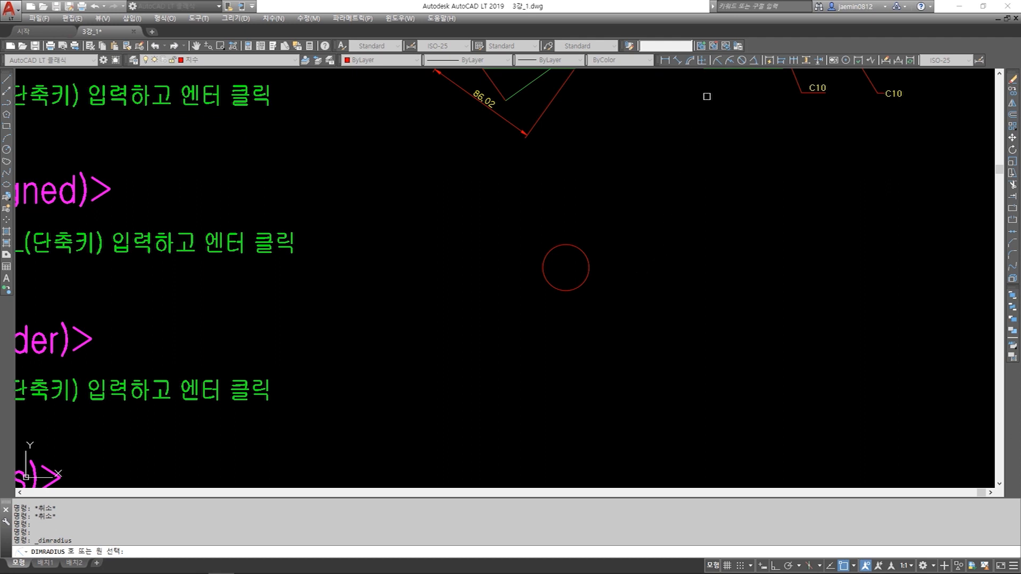
pyautogui.scroll(2, 592, 275)
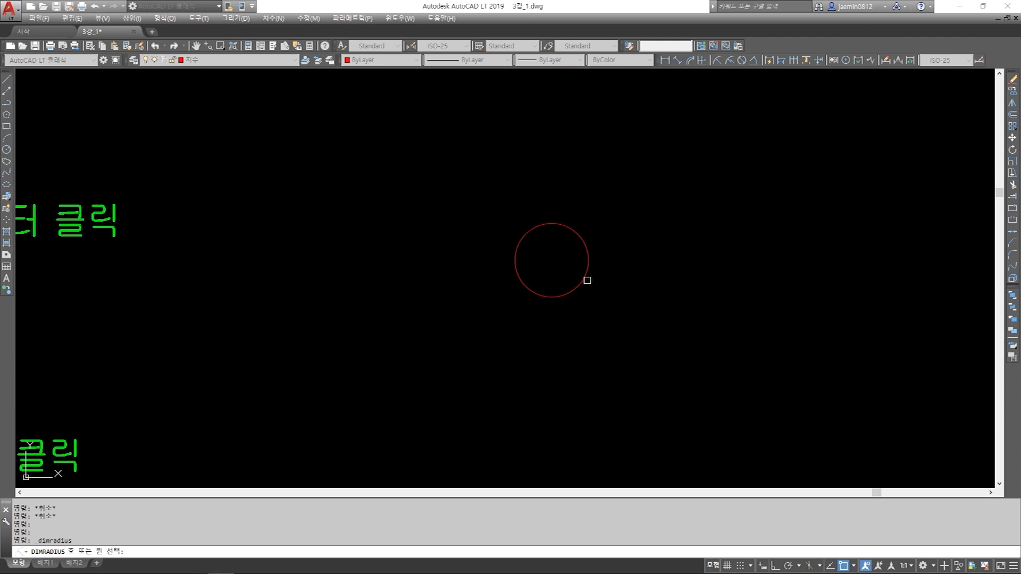
pyautogui.click(520, 238)
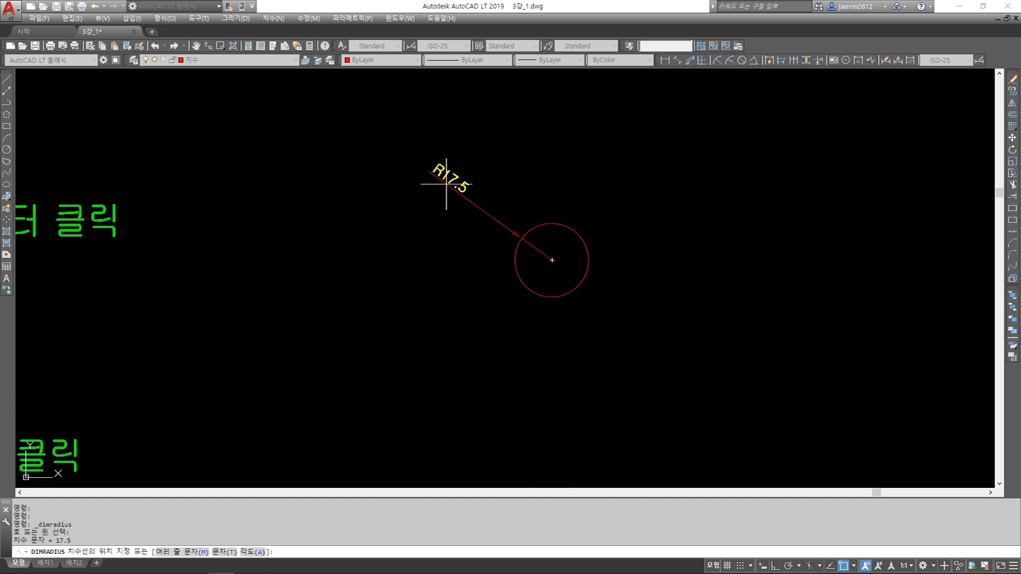
pyautogui.click(468, 200)
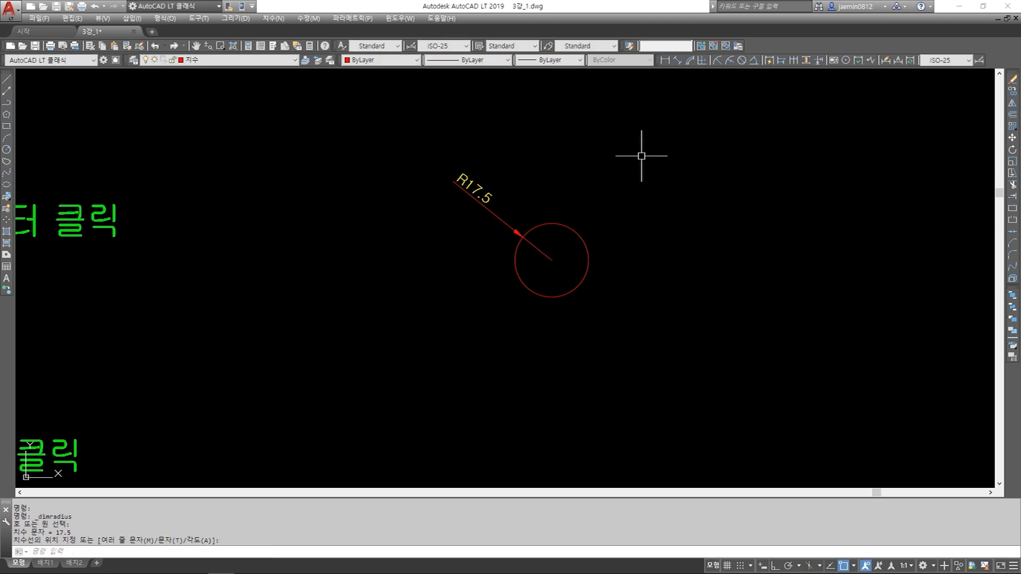
# Add two more radius dimensions to the circle, placed outside it to the upper right and lower right
pyautogui.click(717, 60)
pyautogui.click(583, 239)
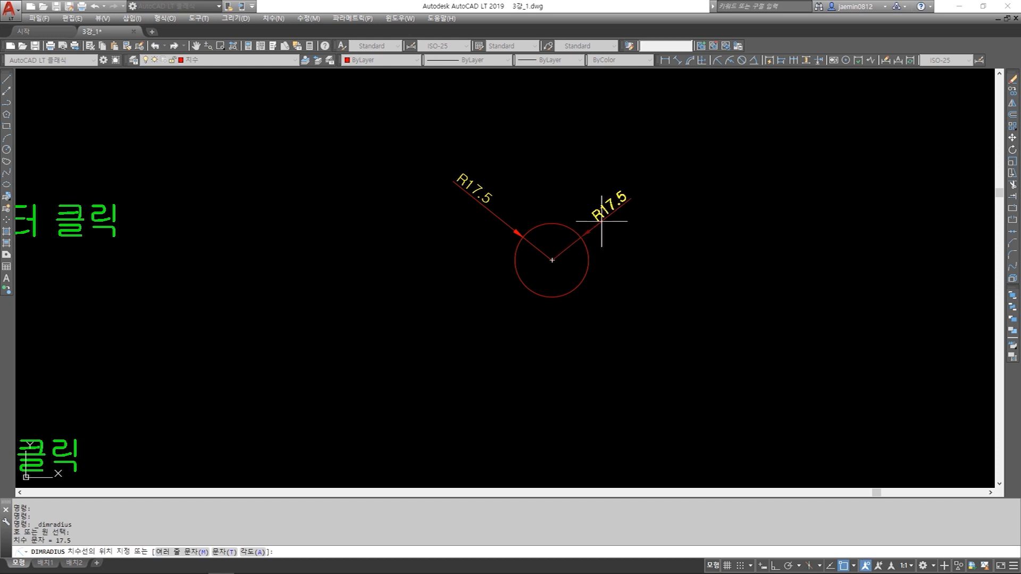
pyautogui.click(615, 219)
pyautogui.press('Return')
pyautogui.click(581, 287)
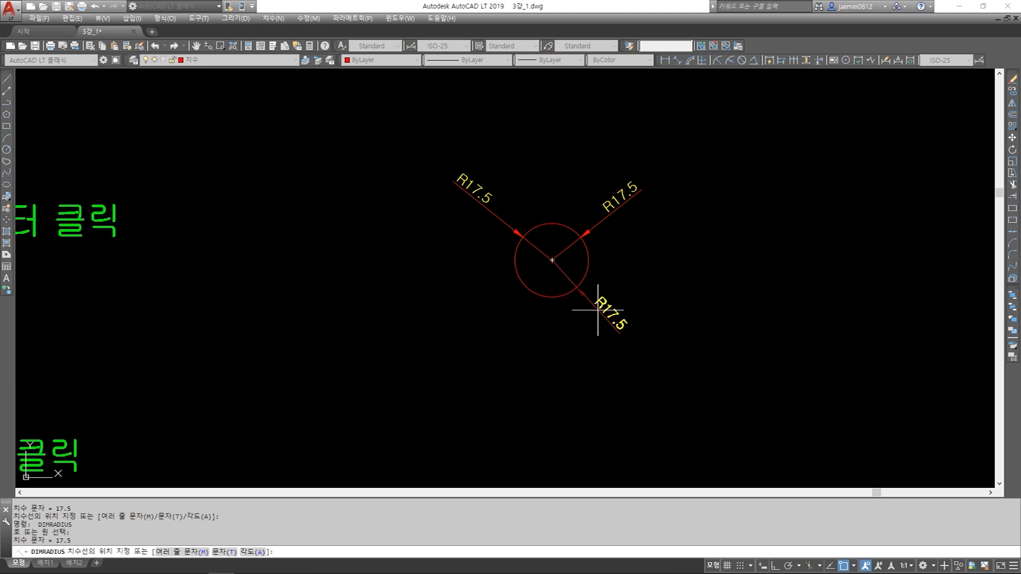
pyautogui.click(599, 316)
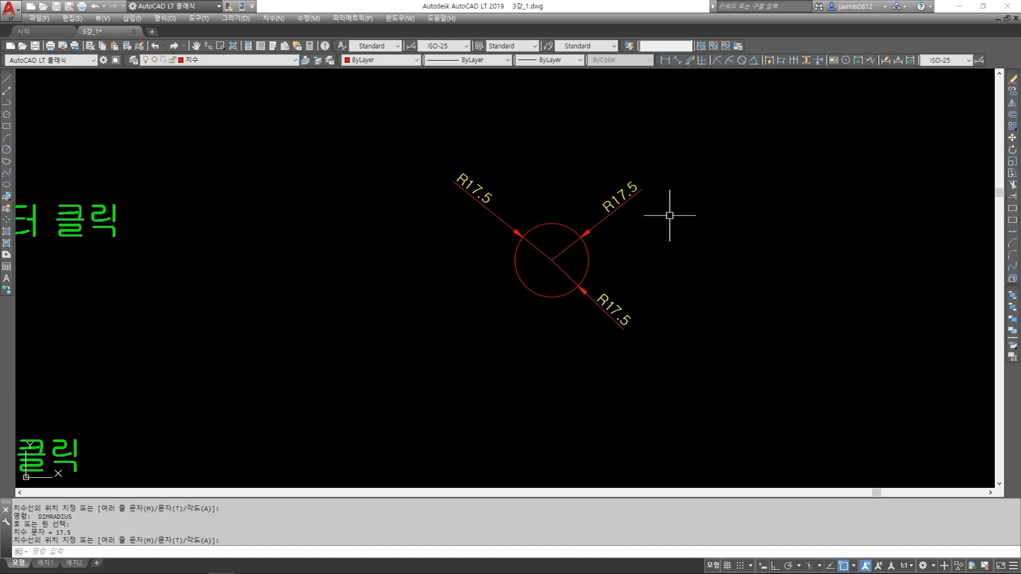
# Stretch the upper-right radius dimension by its text grip, swinging it around the circle to a flatter angle on the right
pyautogui.click(637, 216)
pyautogui.click(613, 210)
pyautogui.click(631, 217)
pyautogui.click(611, 186)
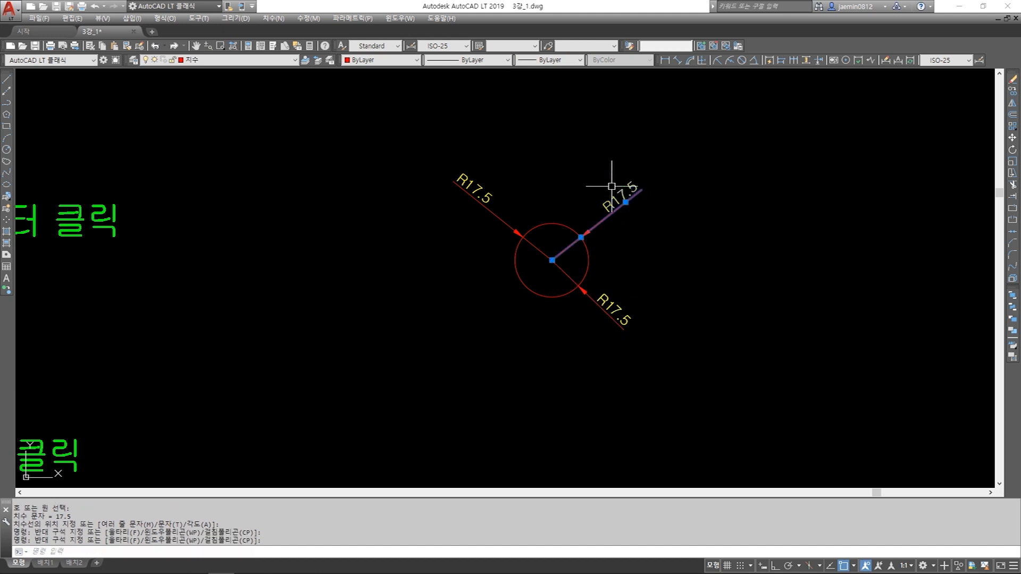
pyautogui.click(624, 223)
pyautogui.click(611, 196)
pyautogui.click(626, 203)
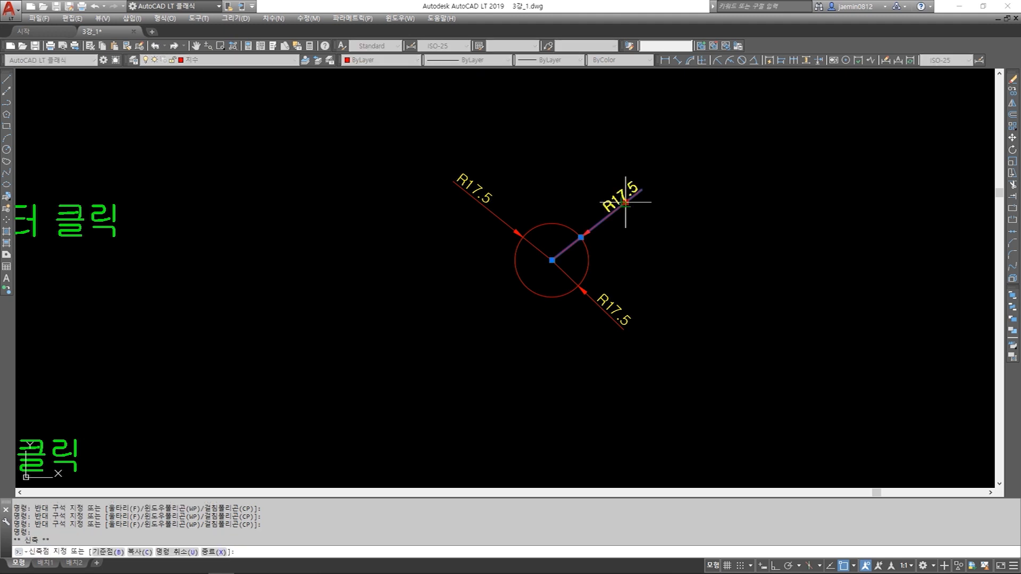
pyautogui.click(638, 242)
pyautogui.click(638, 242)
pyautogui.click(617, 202)
pyautogui.click(616, 201)
pyautogui.click(579, 195)
pyautogui.click(578, 185)
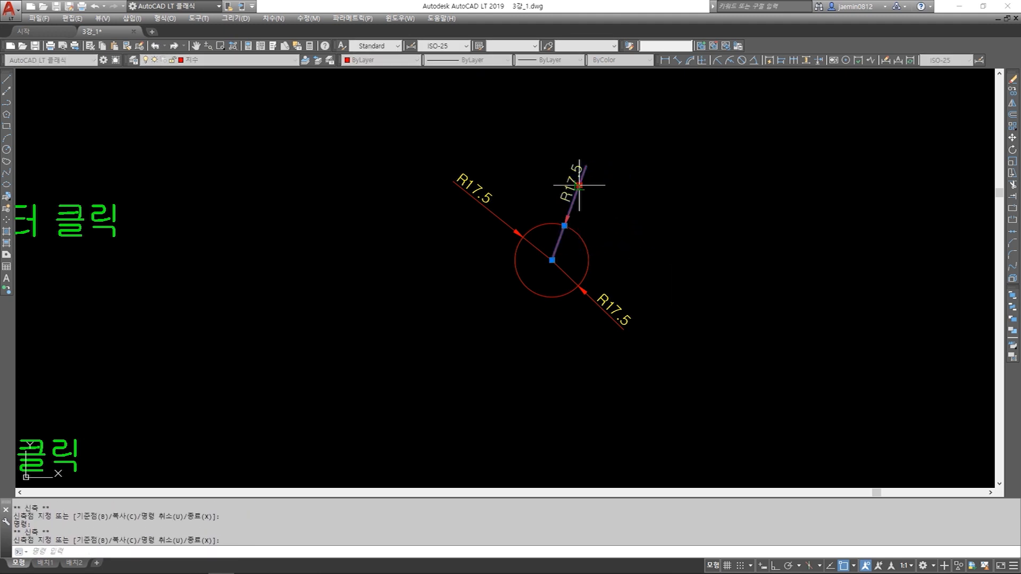
pyautogui.click(620, 232)
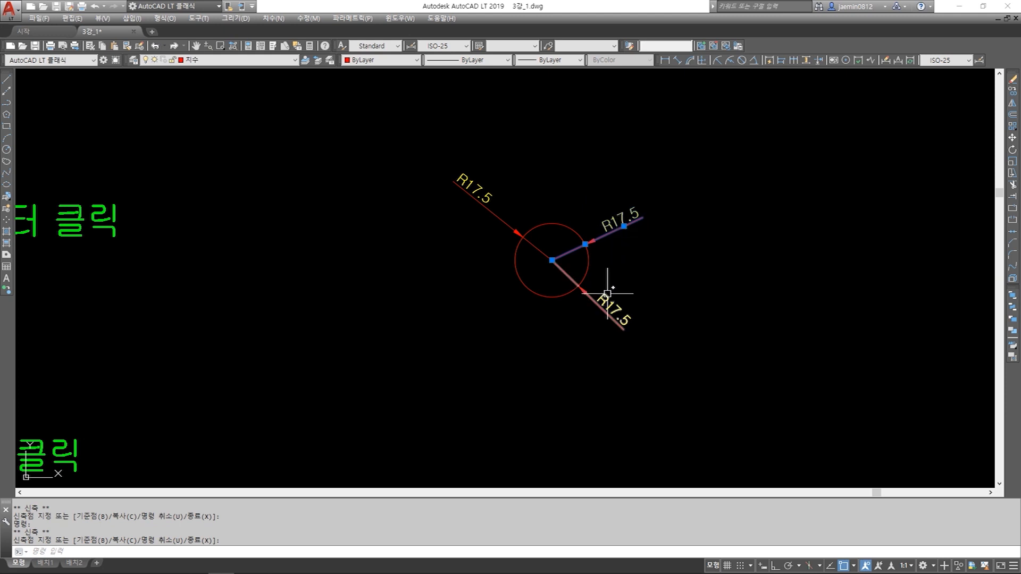
# Erase the lower-right and upper-left radius dimensions of the circle
pyautogui.press('Escape')
pyautogui.write('e')
pyautogui.press('space')
pyautogui.click(622, 285)
pyautogui.click(610, 313)
pyautogui.press('space')
pyautogui.press('Escape')
pyautogui.click(504, 162)
pyautogui.click(470, 211)
pyautogui.press('space')
pyautogui.press('Escape')
# Stretch the remaining radius dimension by its text grip so that its text and arrow lie inside the circle
pyautogui.click(620, 249)
pyautogui.click(599, 198)
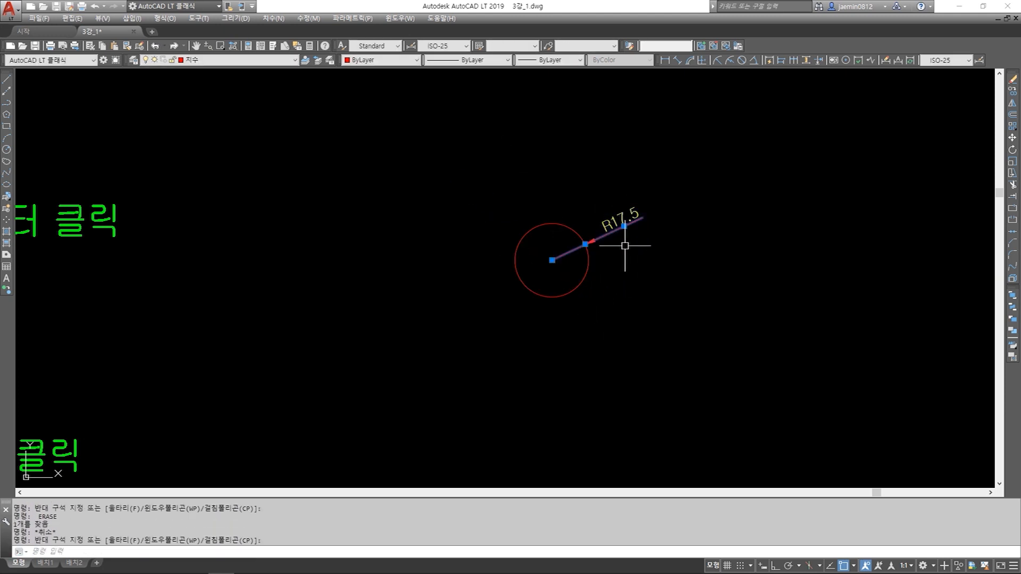
pyautogui.click(625, 226)
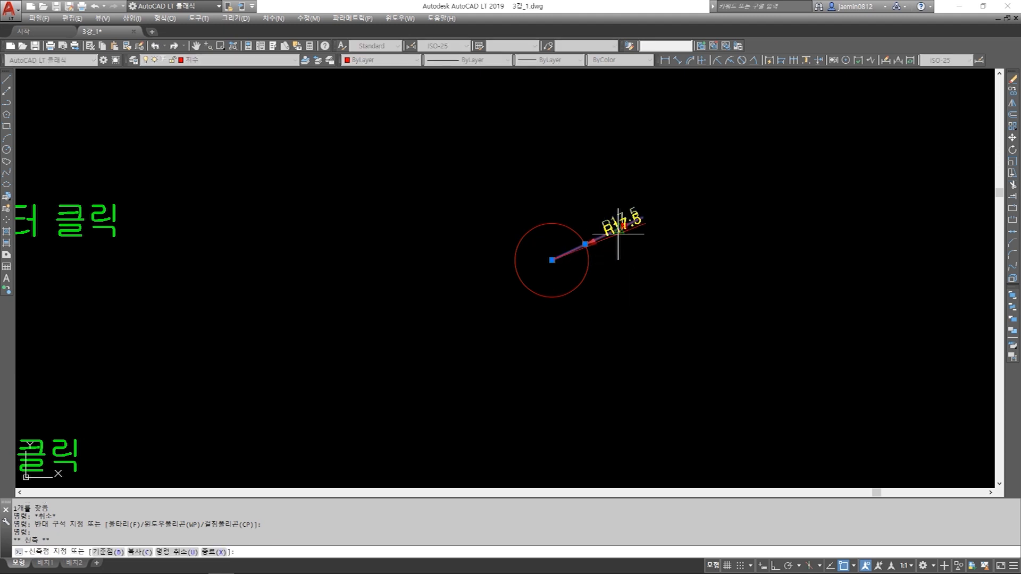
pyautogui.scroll(3, 572, 260)
pyautogui.scroll(2, 574, 249)
pyautogui.click(588, 234)
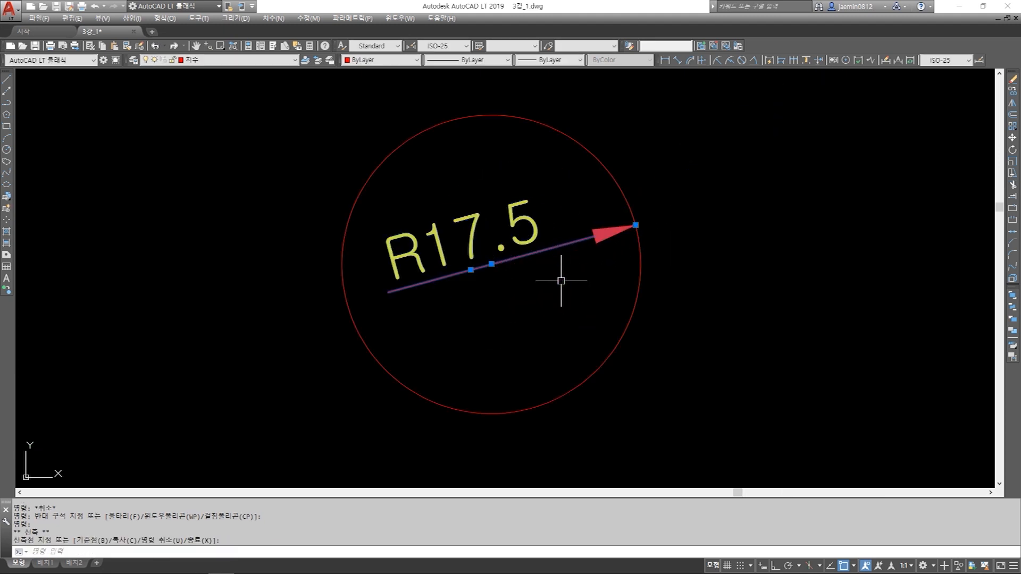
# Add four radius dimensions outside the circle, to the upper left, upper right, lower right and lower left
pyautogui.scroll(-2, 561, 286)
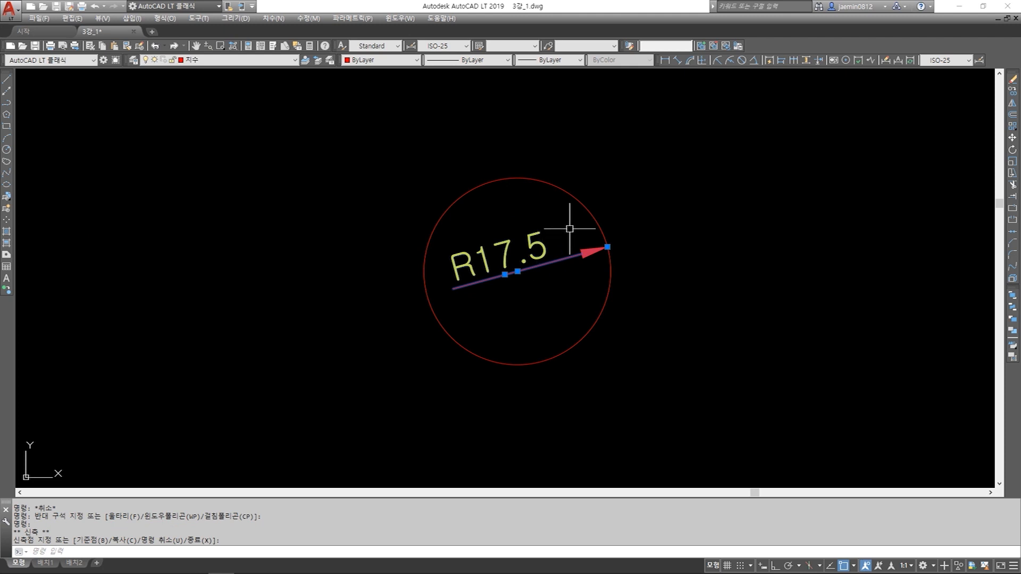
pyautogui.scroll(-2, 518, 296)
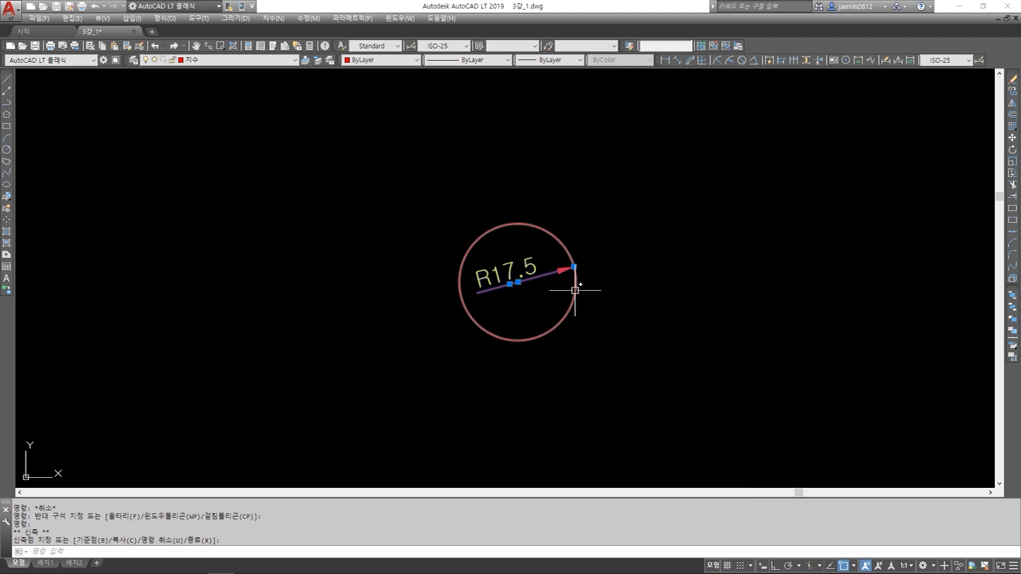
pyautogui.click(718, 61)
pyautogui.click(512, 224)
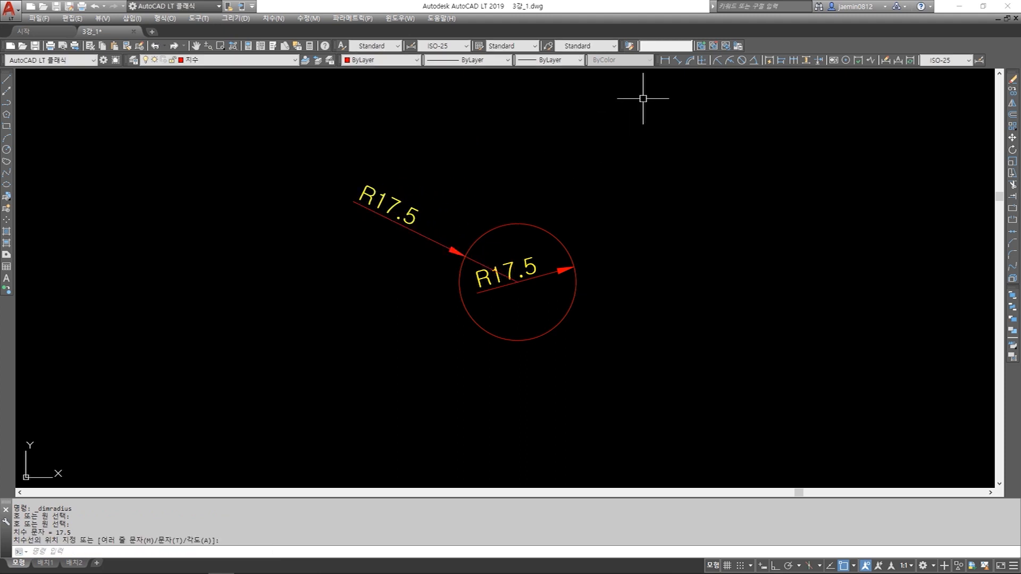
pyautogui.click(722, 60)
pyautogui.click(574, 291)
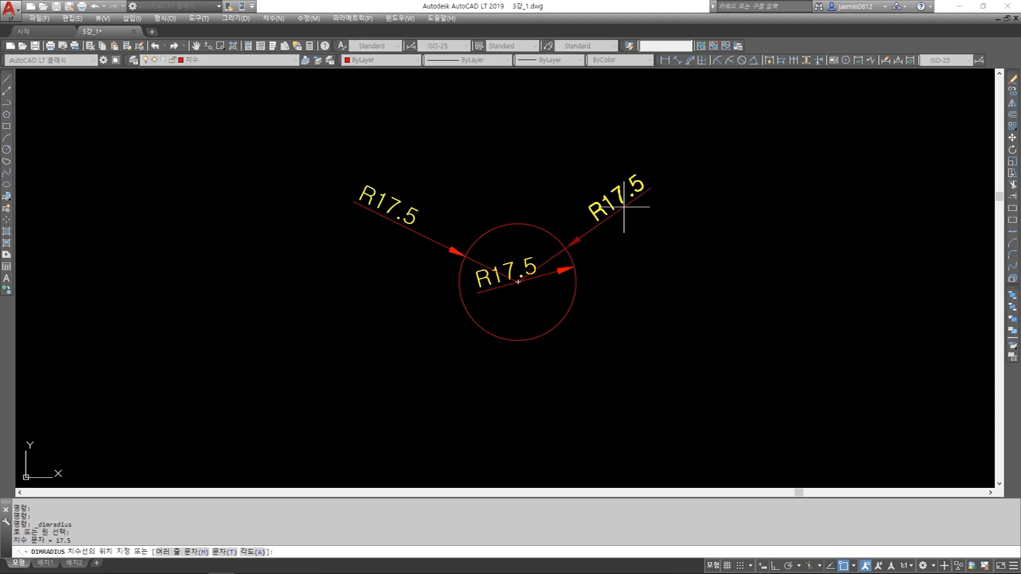
pyautogui.click(647, 200)
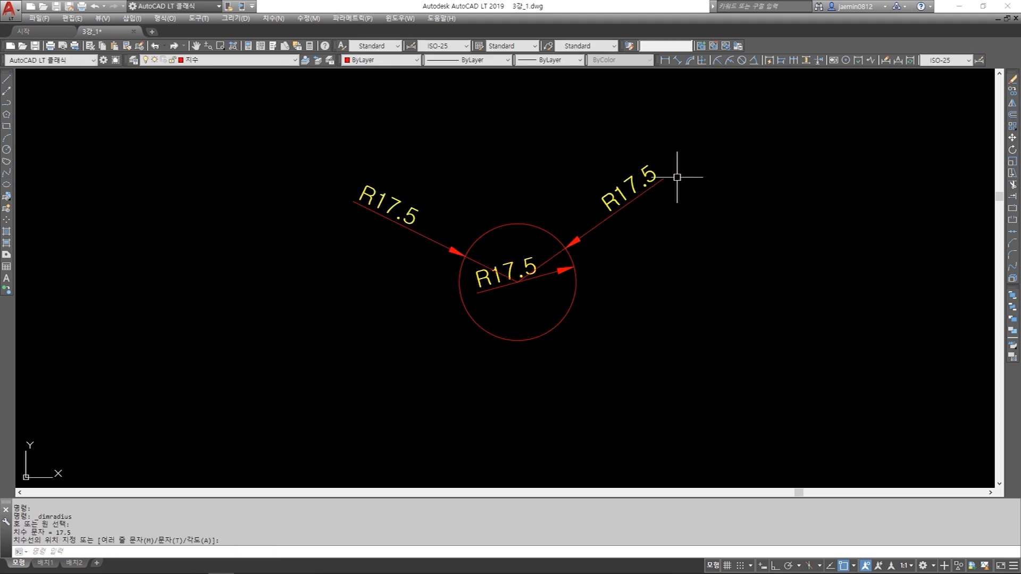
pyautogui.click(719, 61)
pyautogui.click(567, 322)
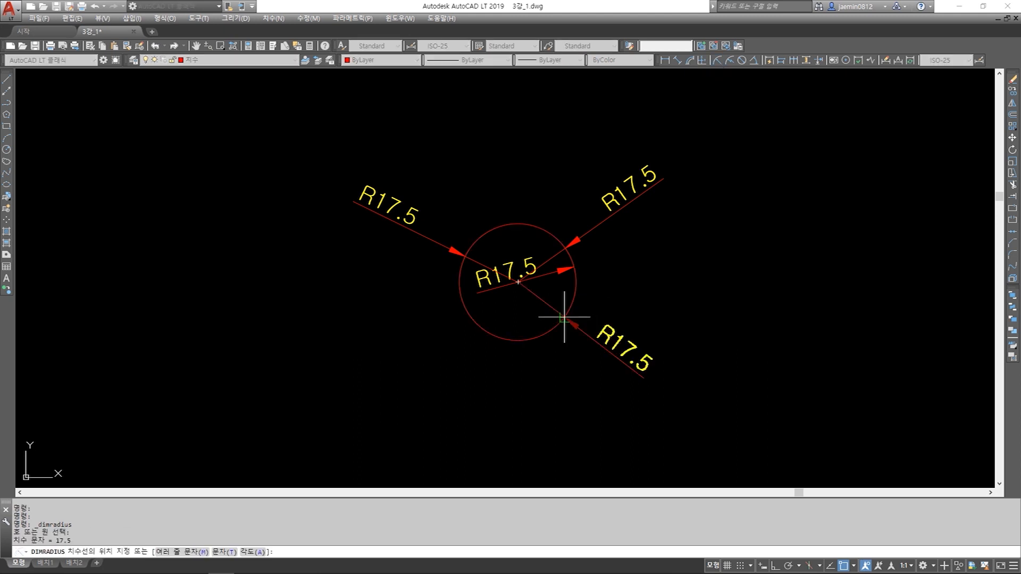
pyautogui.click(600, 341)
pyautogui.click(718, 60)
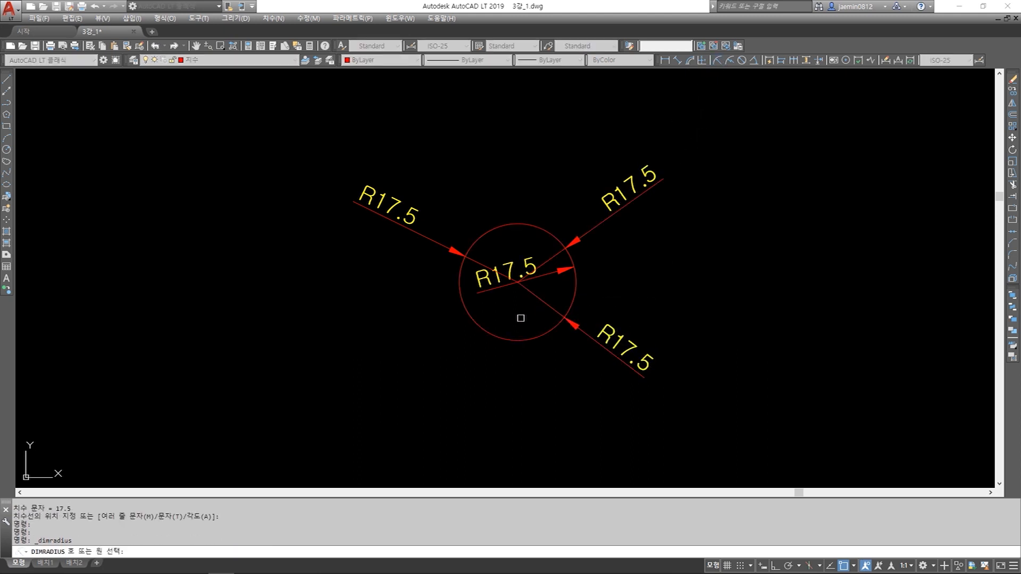
pyautogui.click(489, 331)
pyautogui.click(443, 360)
# Delete the radius dimension whose text lies inside the circle, and leave nothing selected
pyautogui.click(479, 275)
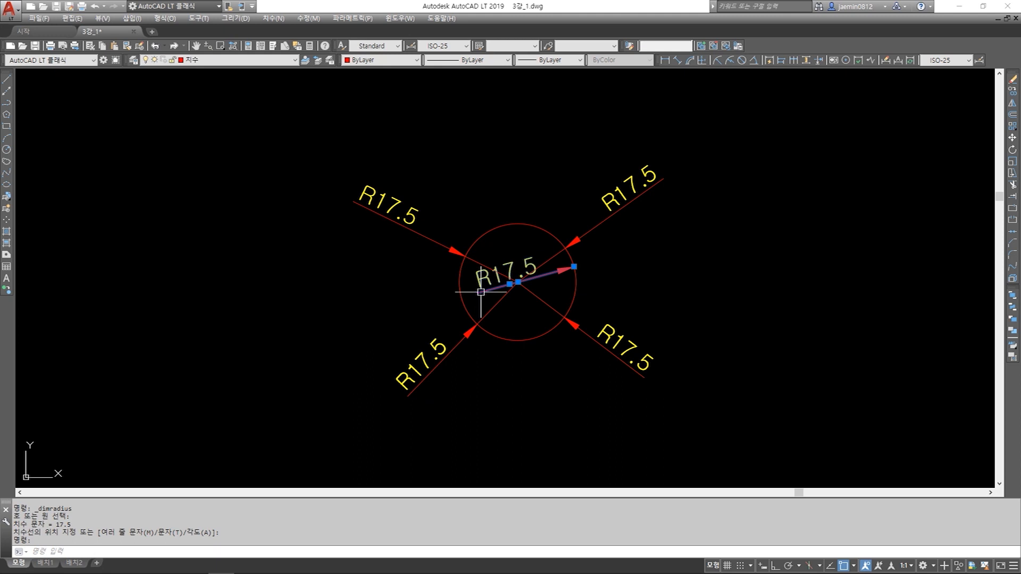
pyautogui.press('Delete')
pyautogui.click(477, 323)
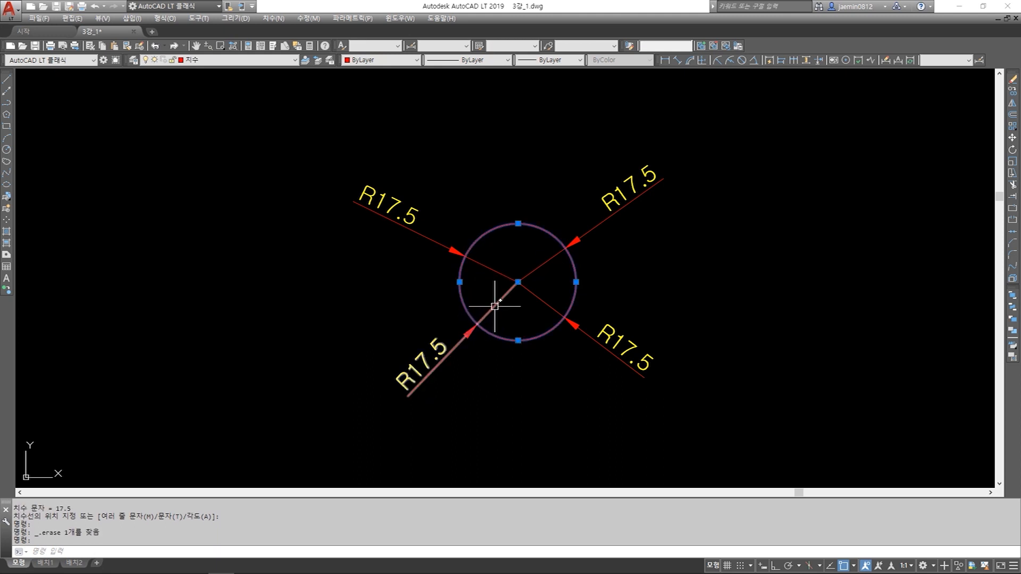
pyautogui.press('Escape')
pyautogui.press('Escape')
# Stretch the lower-left radius dimension by its text grip into the circle, with ortho off
pyautogui.click(481, 319)
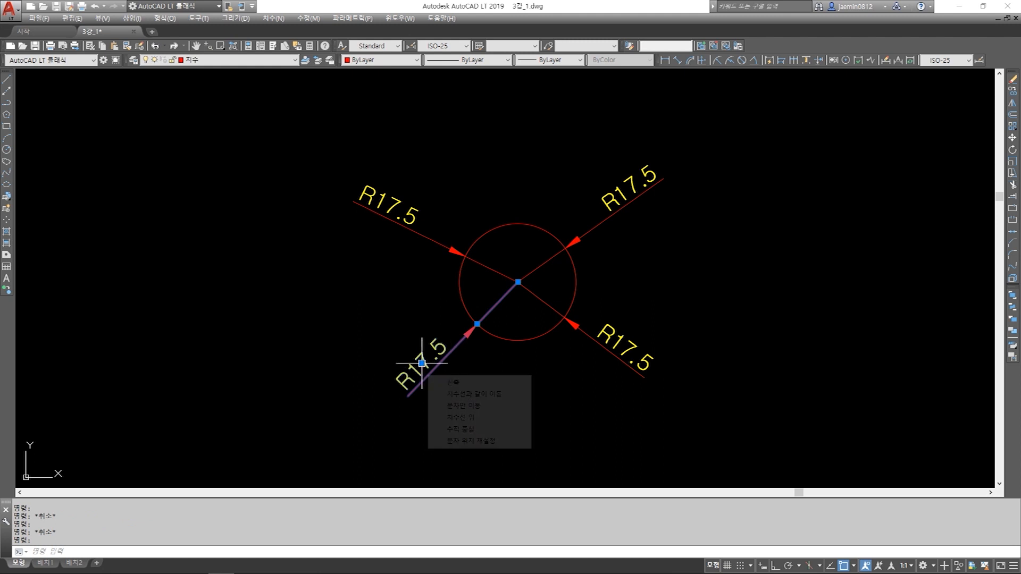
pyautogui.click(422, 363)
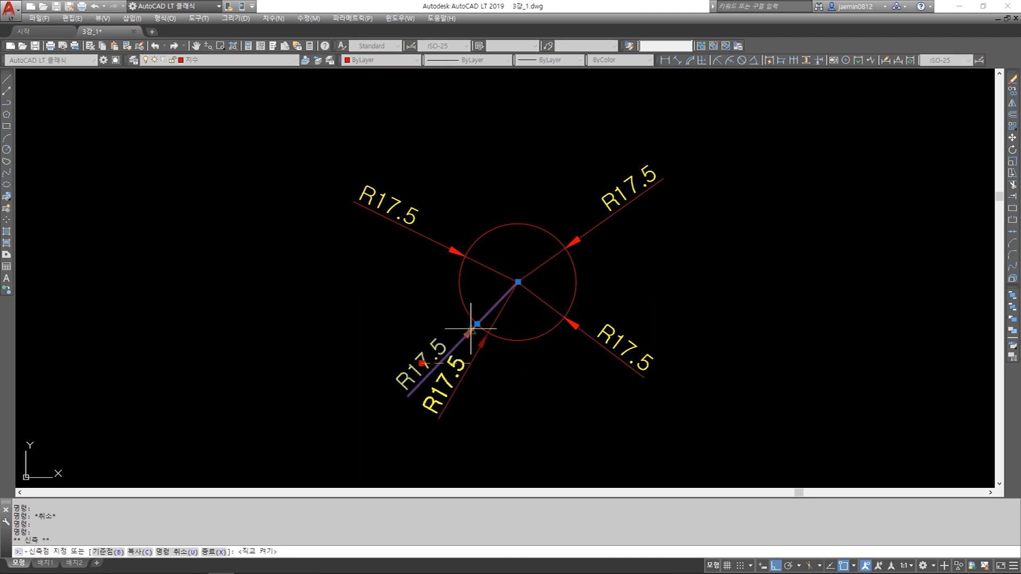
pyautogui.scroll(4, 492, 304)
pyautogui.press('F8')
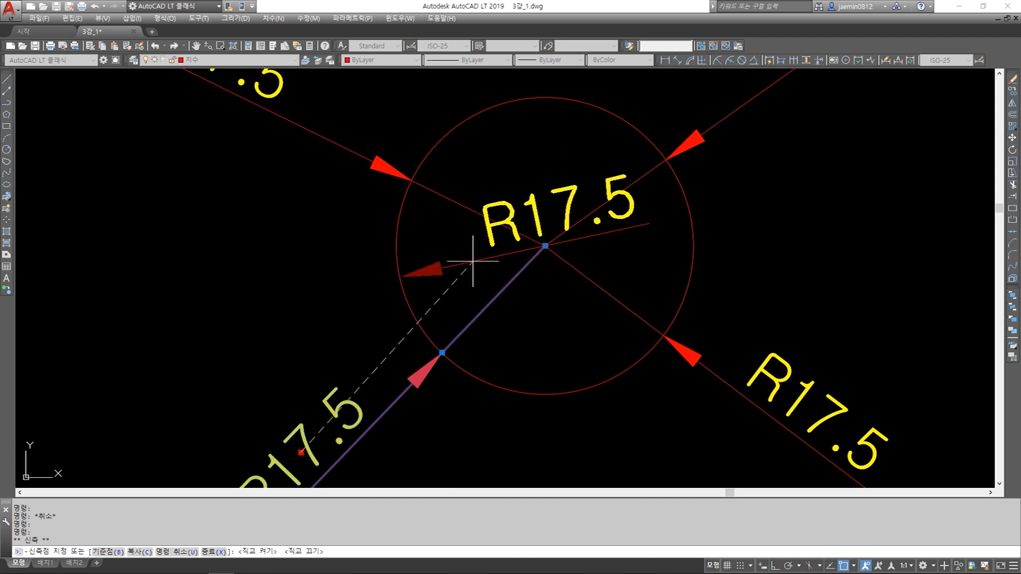
pyautogui.click(494, 254)
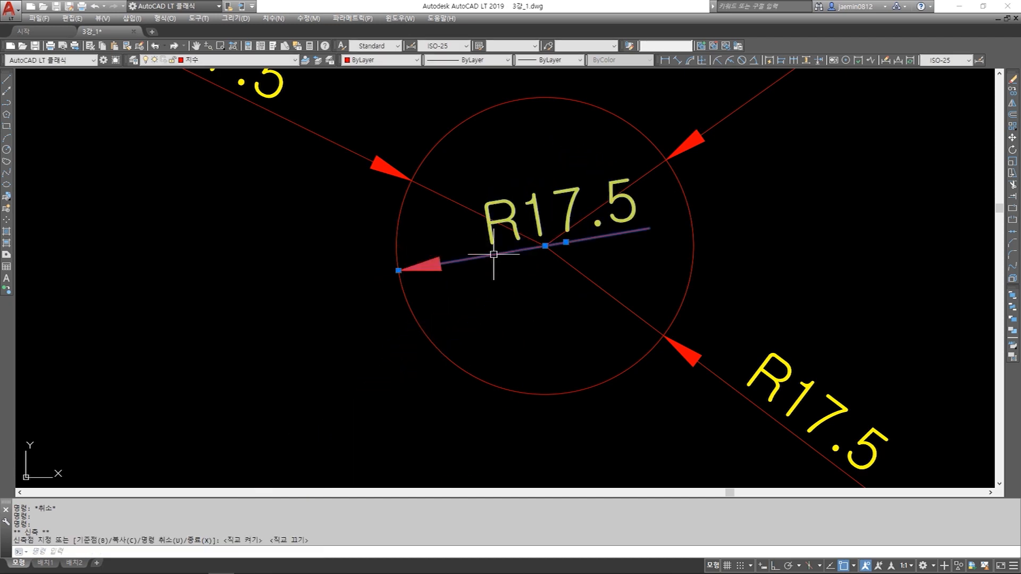
# Erase all remaining radius dimensions, keeping only the circle
pyautogui.scroll(-4, 527, 335)
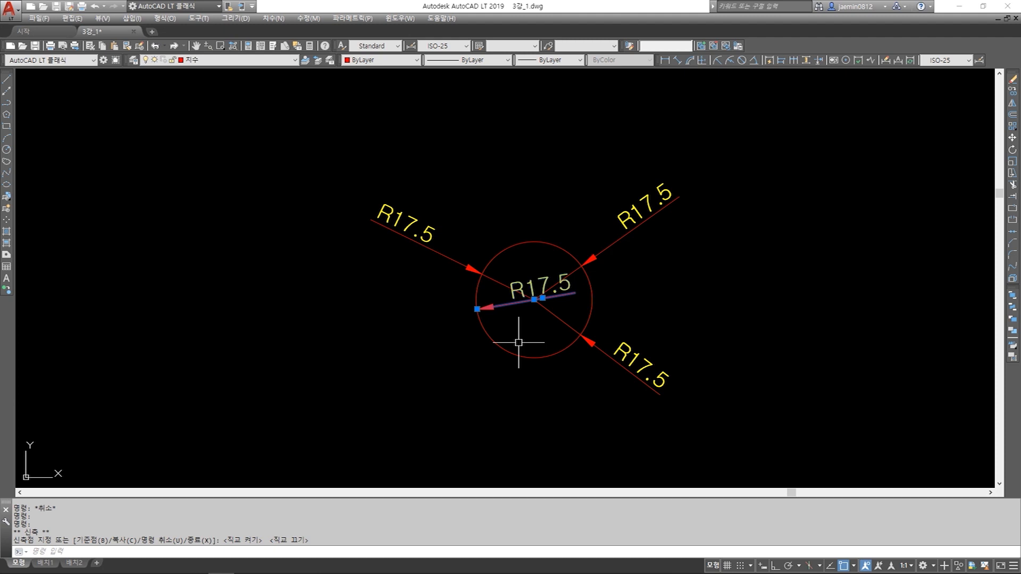
pyautogui.scroll(-2, 518, 343)
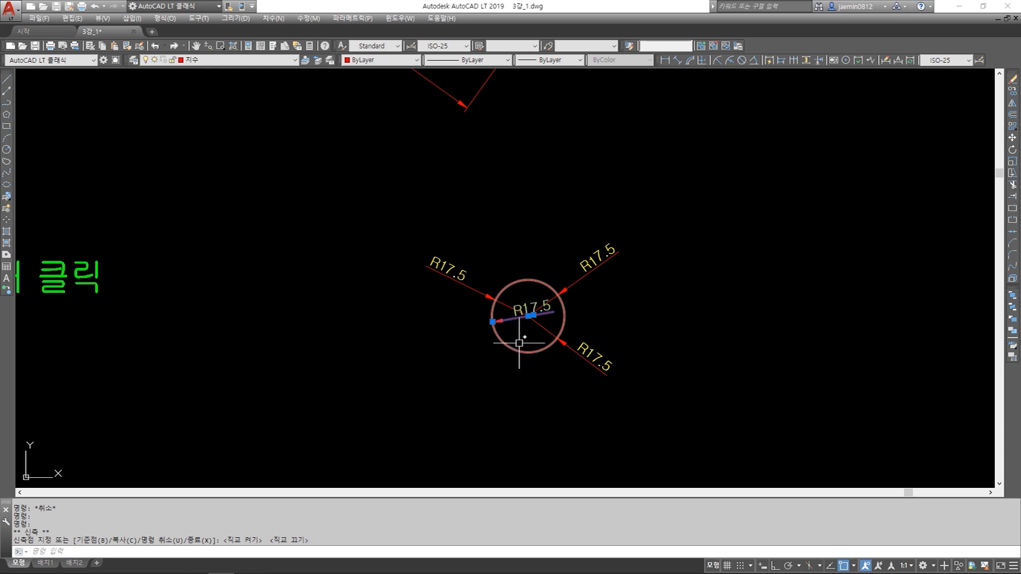
pyautogui.press('Escape')
pyautogui.press('e')
pyautogui.press('space')
pyautogui.click(472, 256)
pyautogui.click(447, 287)
pyautogui.press('space')
pyautogui.press('Escape')
pyautogui.press('e')
pyautogui.press('space')
pyautogui.click(518, 313)
pyautogui.press('space')
pyautogui.click(536, 315)
pyautogui.press('space')
pyautogui.click(541, 325)
pyautogui.press('space')
pyautogui.press('Escape')
# Check the Dimdiameter shortcut note, and add a diameter dimension to the circle with its text outside to the upper right
pyautogui.moveTo(542, 331); pyautogui.dragTo(588, 297, button='middle')
pyautogui.scroll(-2, 588, 297)
pyautogui.moveTo(588, 298); pyautogui.dragTo(669, 259, button='middle')
pyautogui.moveTo(479, 295); pyautogui.dragTo(500, 238, button='middle')
pyautogui.moveTo(455, 371); pyautogui.dragTo(468, 280, button='middle')
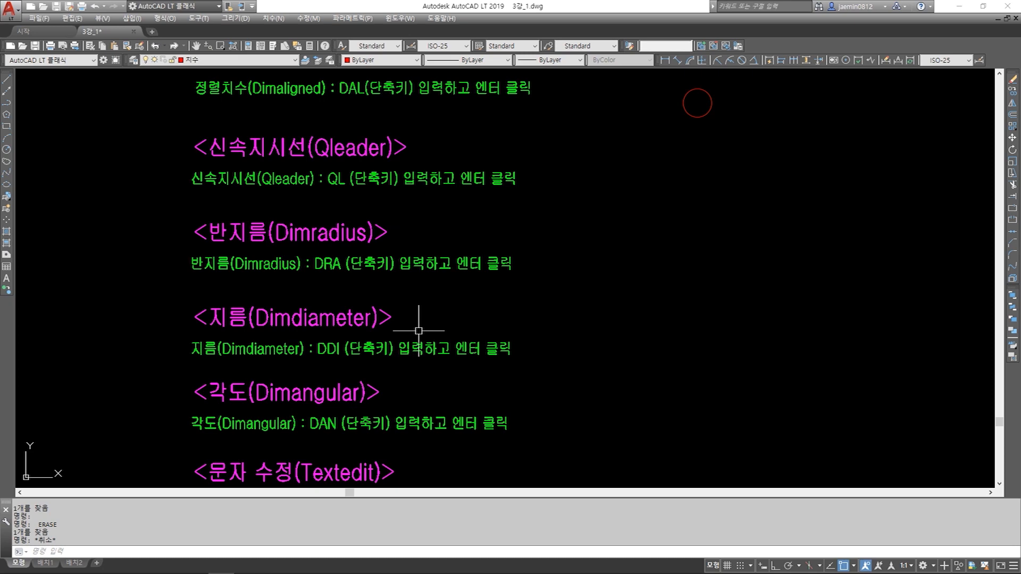
pyautogui.scroll(4, 669, 203)
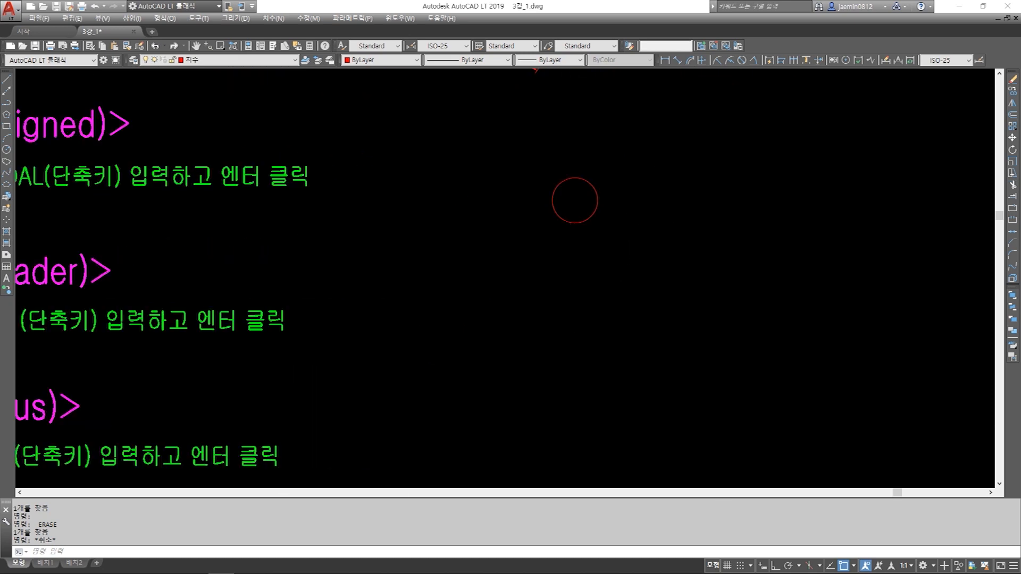
pyautogui.click(741, 60)
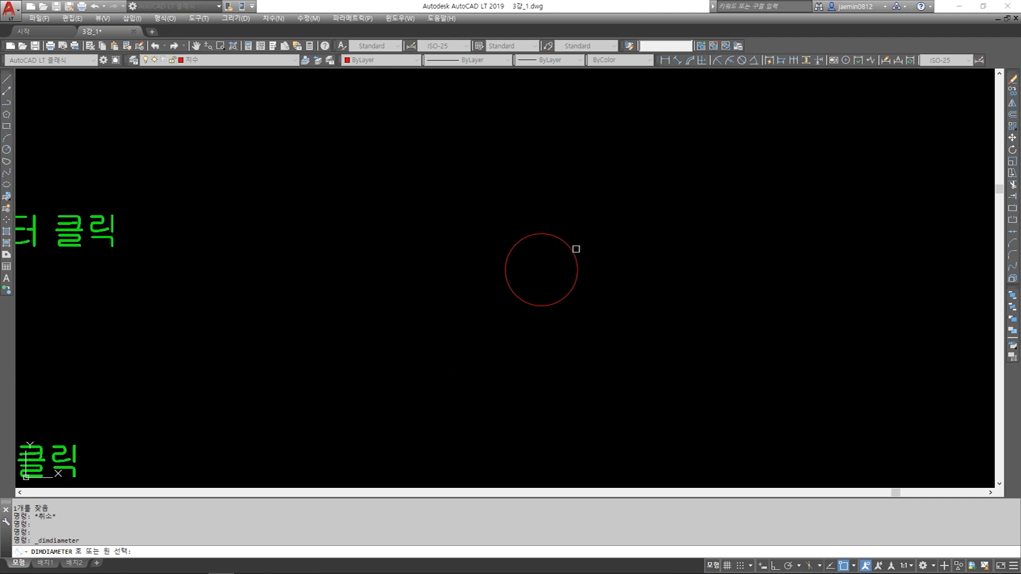
pyautogui.click(565, 242)
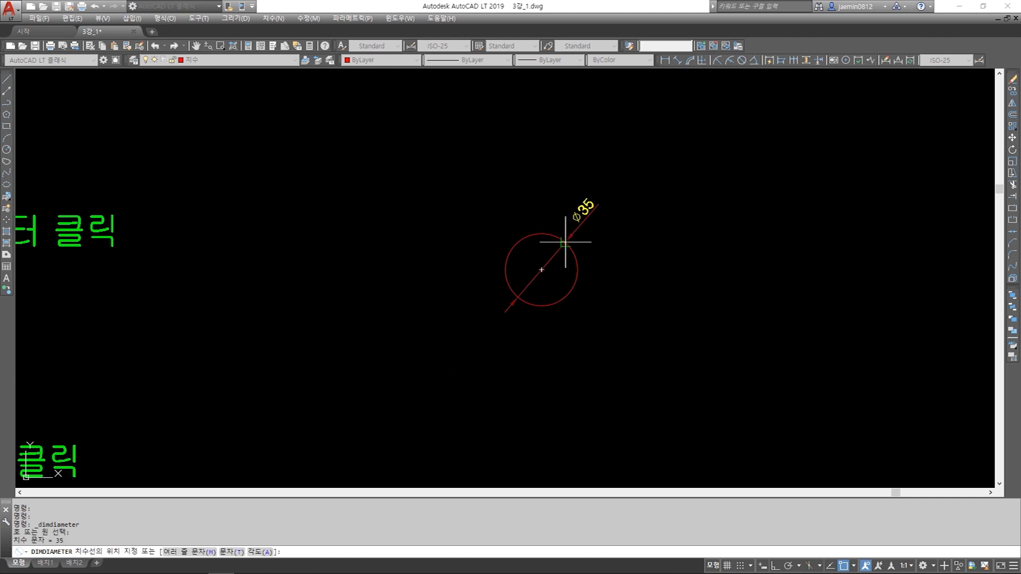
pyautogui.click(616, 222)
# Add four more diameter dimensions to the circle, with text outside at the upper left, below right, above and right
pyautogui.press('Return')
pyautogui.click(521, 239)
pyautogui.click(486, 228)
pyautogui.press('Return')
pyautogui.click(532, 299)
pyautogui.click(572, 344)
pyautogui.press('Return')
pyautogui.click(574, 254)
pyautogui.click(567, 198)
pyautogui.press('Return')
pyautogui.click(579, 267)
pyautogui.click(623, 274)
pyautogui.press('Escape')
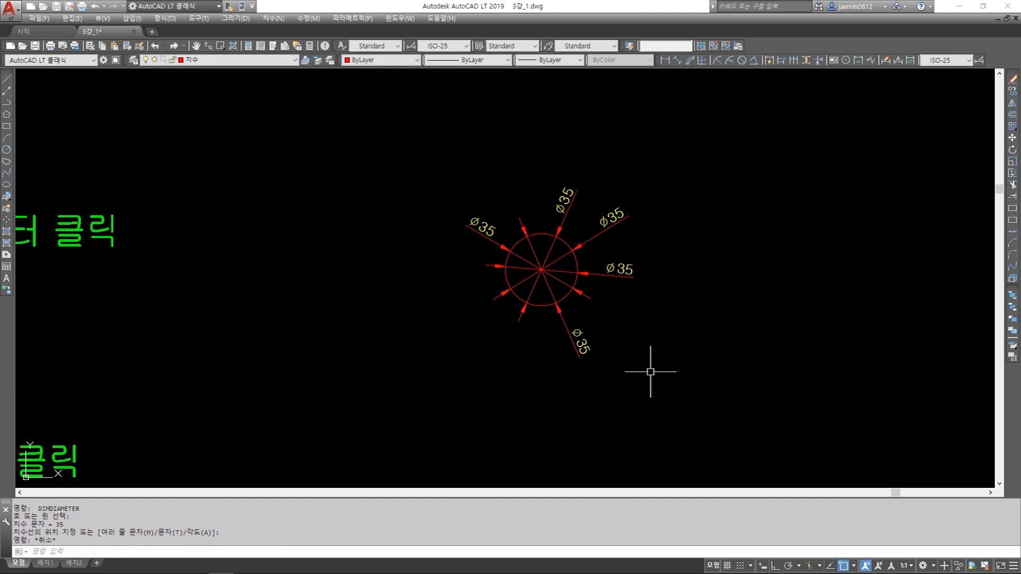
# Add a radius dimension to the circle with its text outside to the lower left, among the existing diameter dimensions
pyautogui.scroll(4, 618, 281)
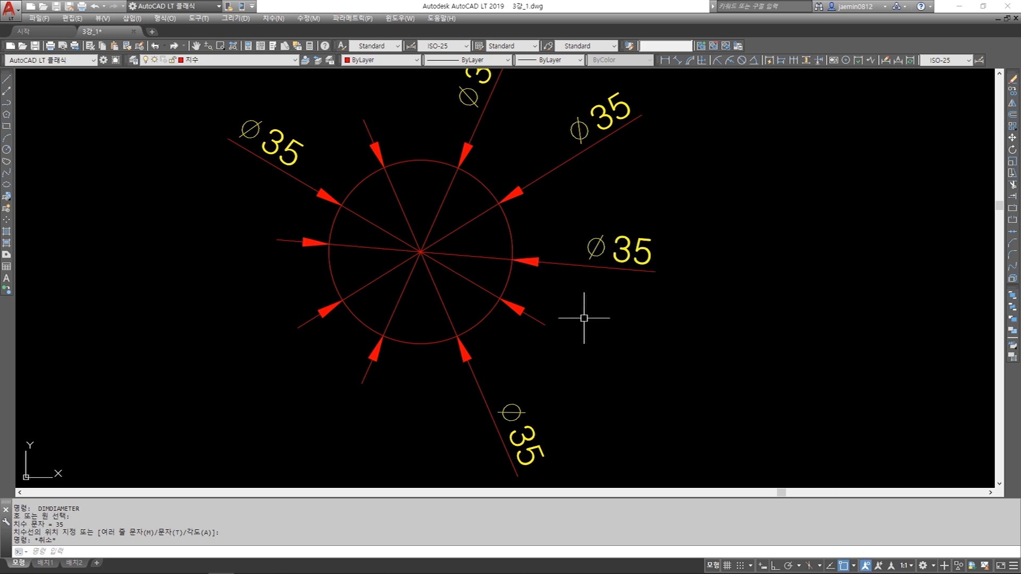
pyautogui.scroll(-2, 584, 318)
pyautogui.click(716, 62)
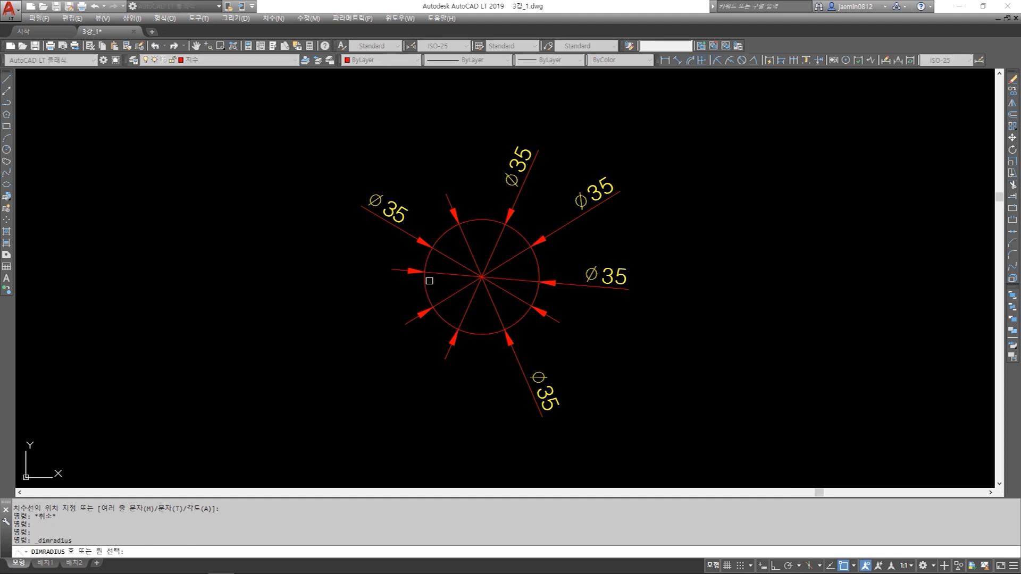
pyautogui.click(426, 281)
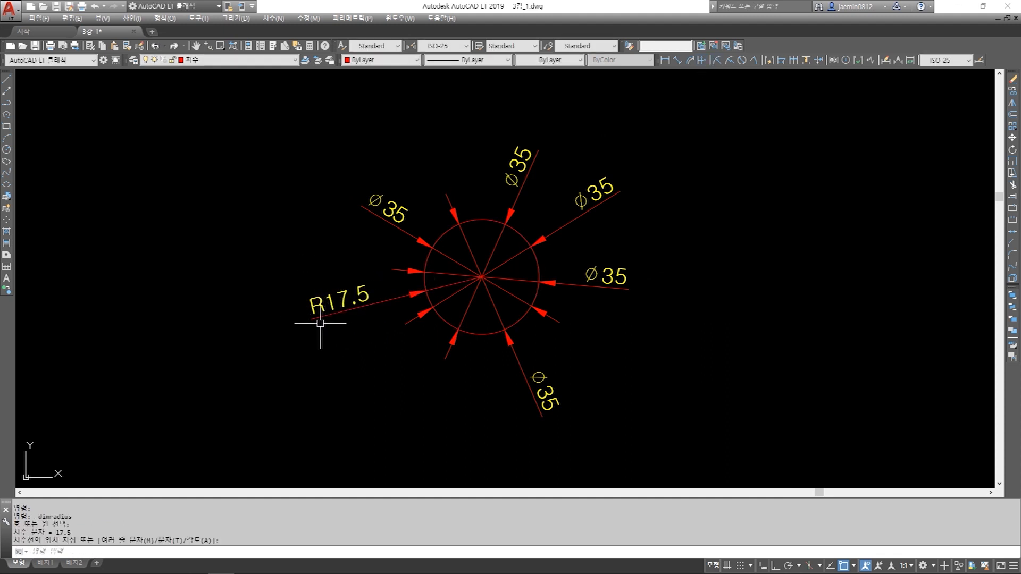
pyautogui.click(304, 306)
pyautogui.moveTo(618, 335); pyautogui.dragTo(653, 305, button='middle')
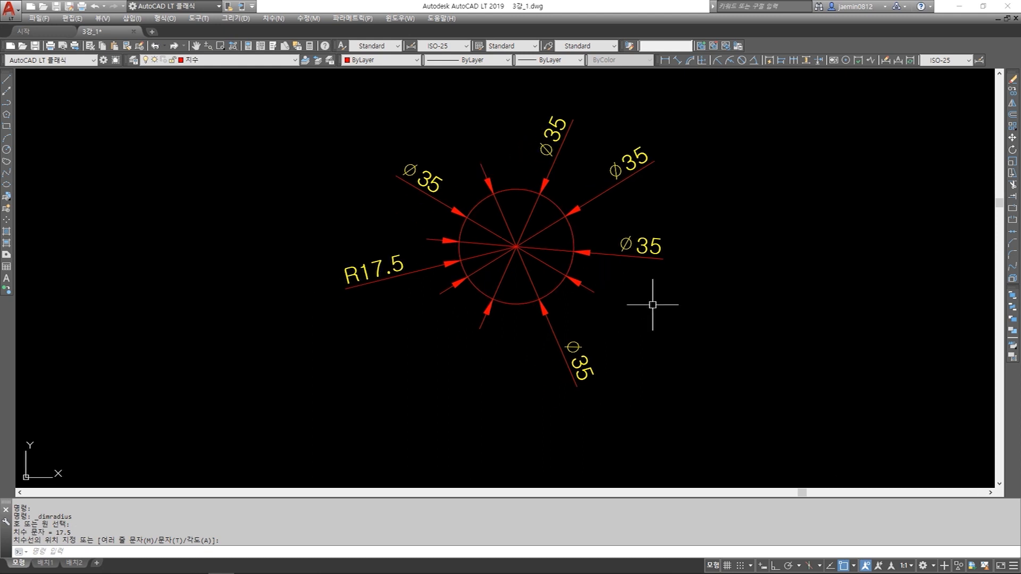
# Stretch the diameter dimension on the circle's right side by its text grip to the circle's center
pyautogui.click(633, 245)
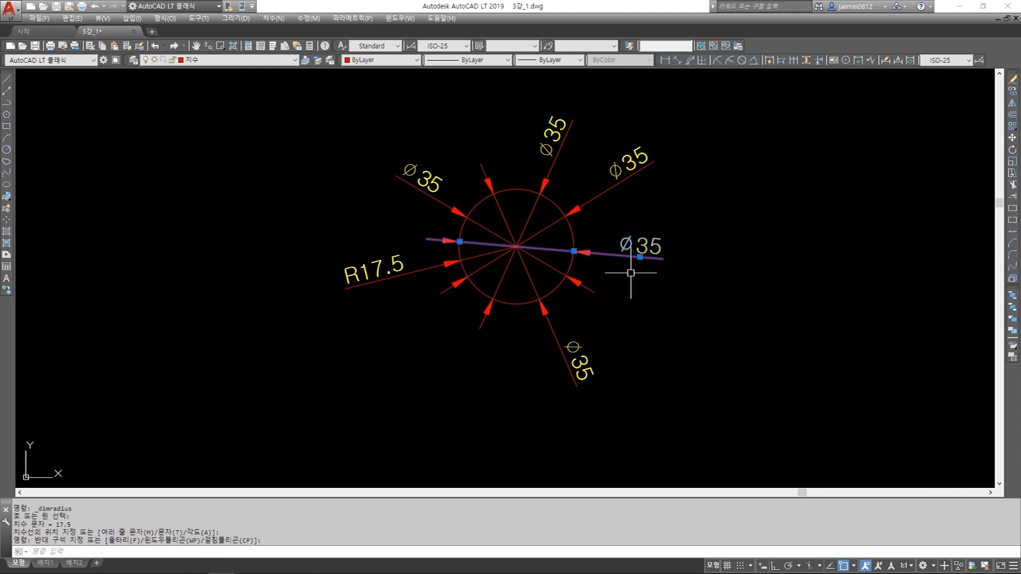
pyautogui.click(639, 257)
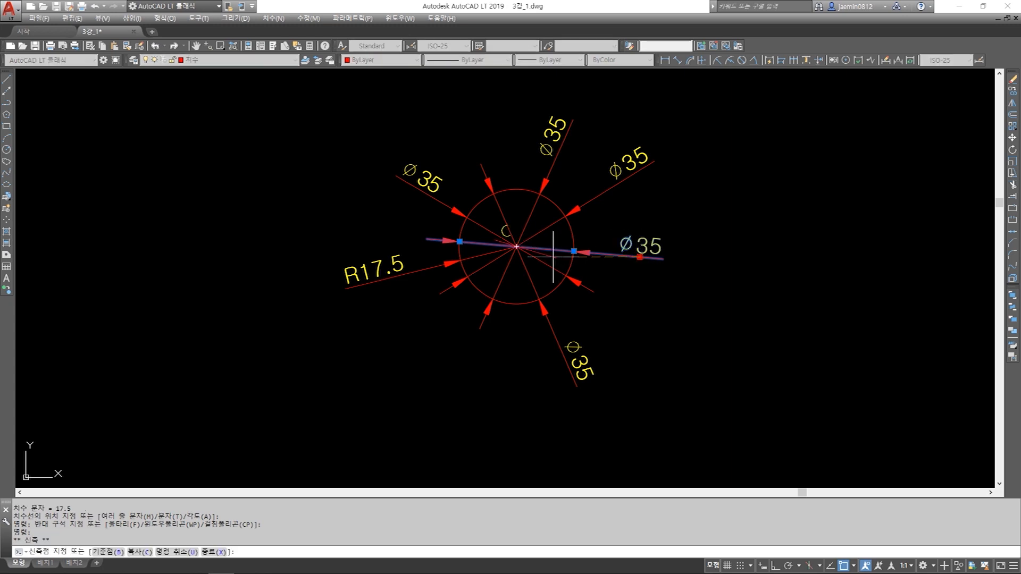
pyautogui.scroll(4, 559, 260)
pyautogui.scroll(-2, 673, 285)
pyautogui.moveTo(672, 285); pyautogui.dragTo(677, 296, button='middle')
pyautogui.scroll(-2, 666, 303)
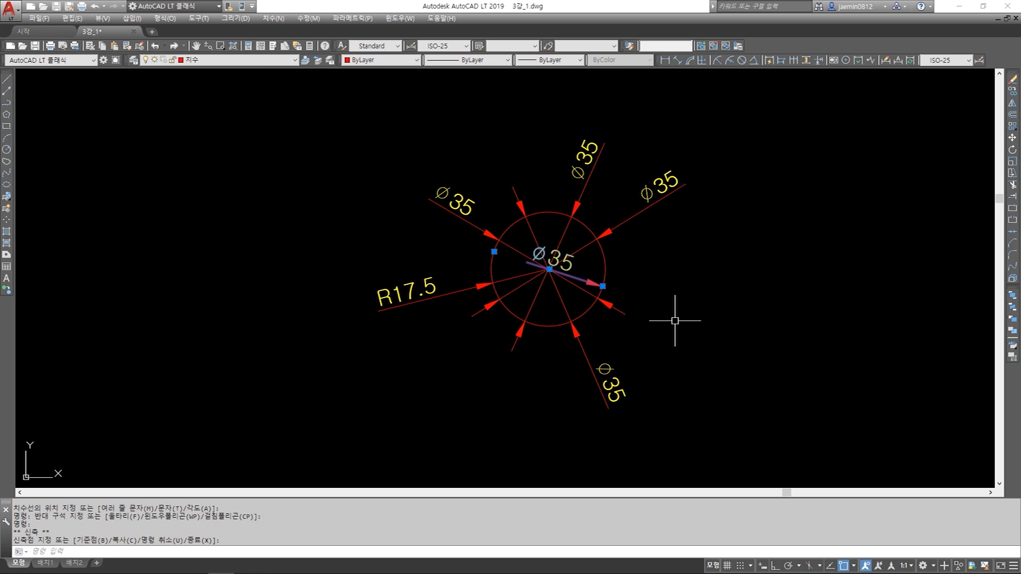
pyautogui.press('Escape')
pyautogui.press('Escape')
# Read the Dimangular shortcut note, and return to the rectangle drawings
pyautogui.scroll(-4, 481, 231)
pyautogui.scroll(-2, 481, 230)
pyautogui.moveTo(342, 299); pyautogui.dragTo(410, 273, button='middle')
pyautogui.moveTo(319, 351); pyautogui.dragTo(510, 128, button='middle')
pyautogui.scroll(3, 380, 303)
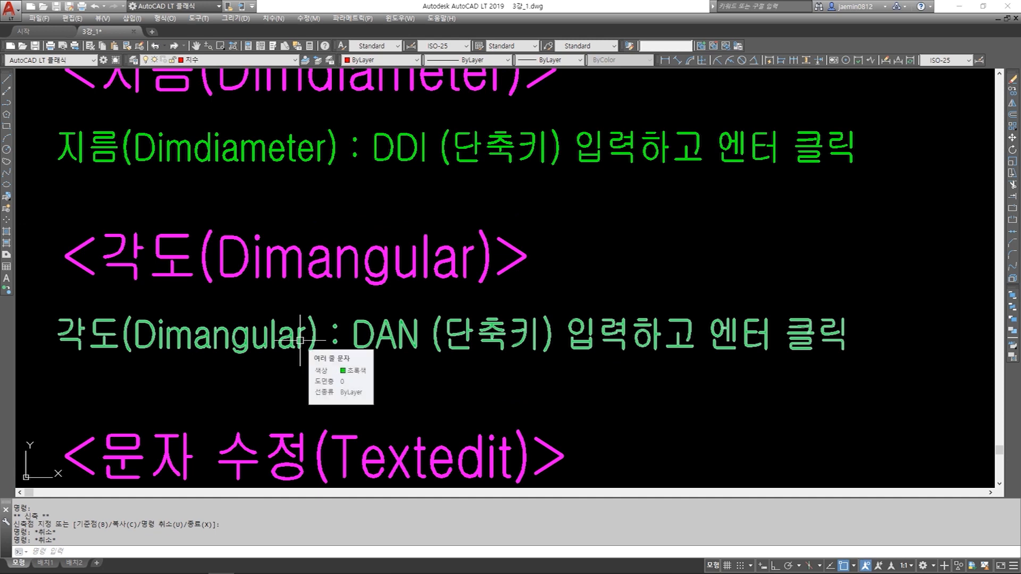
pyautogui.scroll(-3, 295, 342)
pyautogui.moveTo(402, 287); pyautogui.dragTo(253, 392, button='middle')
pyautogui.press('Escape')
pyautogui.press('Escape')
pyautogui.press('Escape')
pyautogui.scroll(3, 396, 136)
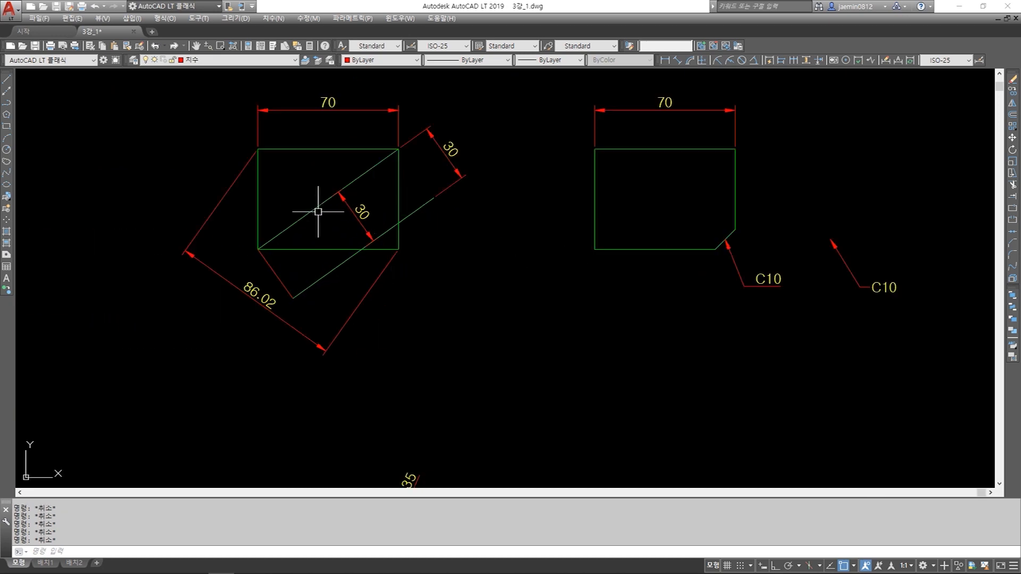
pyautogui.write('cc')
pyautogui.press('space')
pyautogui.click(310, 211)
pyautogui.click(301, 249)
pyautogui.press('Escape')
pyautogui.press('Escape')
# Draw a horizontal line in the empty area below the chamfered rectangle, with ortho on
pyautogui.scroll(-3, 402, 232)
pyautogui.moveTo(452, 266); pyautogui.dragTo(460, 235, button='middle')
pyautogui.write('l')
pyautogui.press('space')
pyautogui.click(540, 255)
pyautogui.press('F8')
pyautogui.scroll(4, 493, 279)
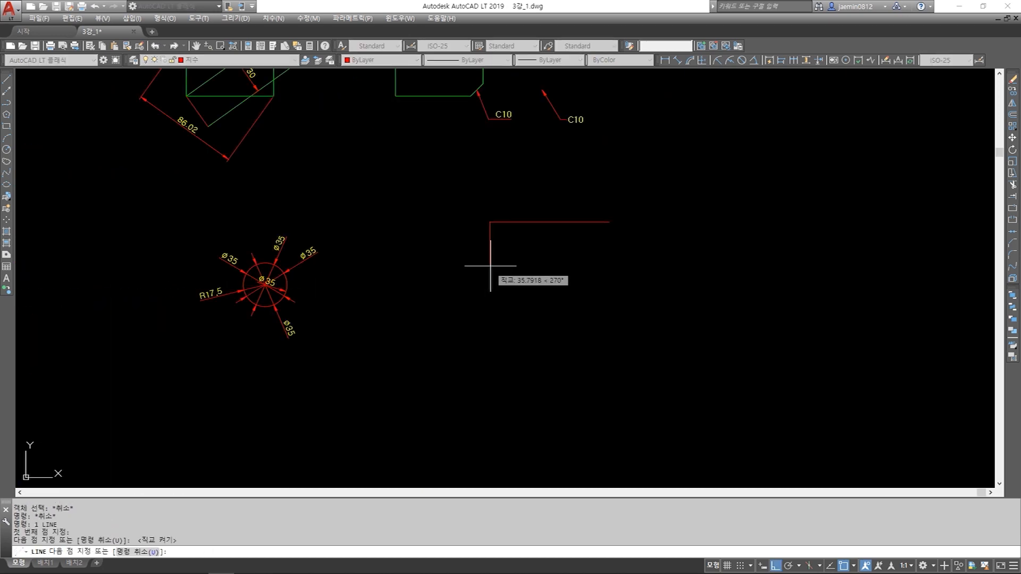
pyautogui.click(490, 266)
pyautogui.press('Escape')
pyautogui.moveTo(490, 267); pyautogui.dragTo(467, 315, button='middle')
# Rotate a copy of the horizontal line by 45 degrees about its left endpoint, keeping the original
pyautogui.write('4')
pyautogui.click(525, 256)
pyautogui.click(503, 290)
pyautogui.press('space')
pyautogui.click(467, 269)
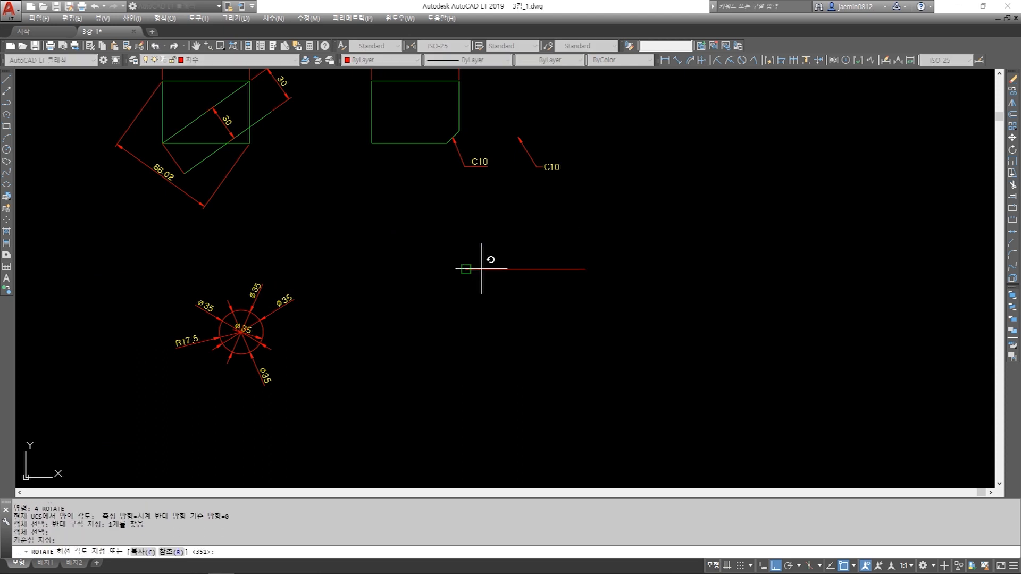
pyautogui.write('c')
pyautogui.press('space')
pyautogui.write('45')
pyautogui.moveTo(508, 253); pyautogui.dragTo(495, 278, button='middle')
pyautogui.press('Escape')
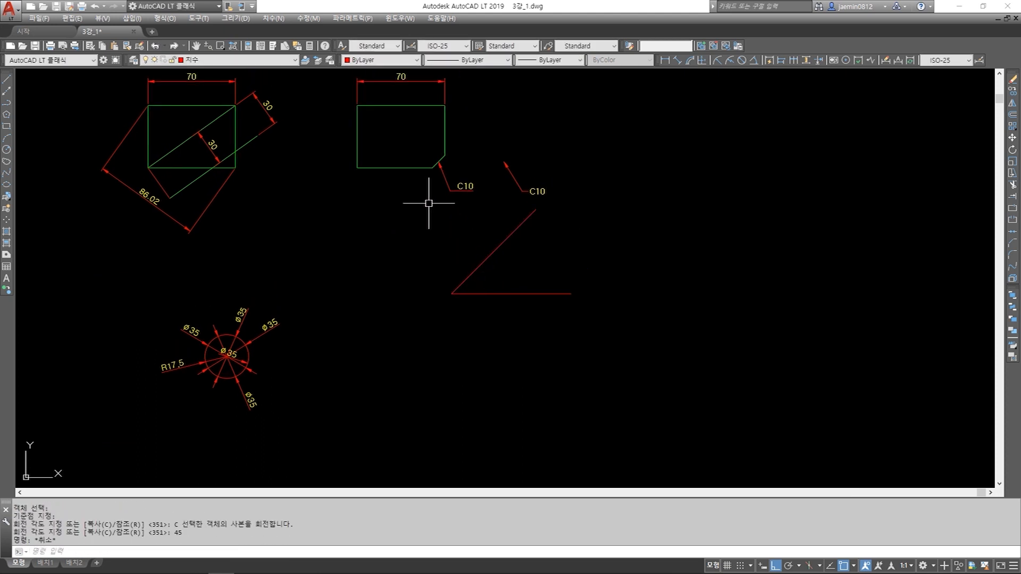
# Match the properties of the chamfered rectangle's green bottom edge to both angled lines
pyautogui.write('mm')
pyautogui.click(405, 168)
pyautogui.click(477, 326)
pyautogui.click(440, 261)
pyautogui.moveTo(440, 261); pyautogui.dragTo(409, 264, button='middle')
pyautogui.scroll(-1, 453, 270)
pyautogui.write('m')
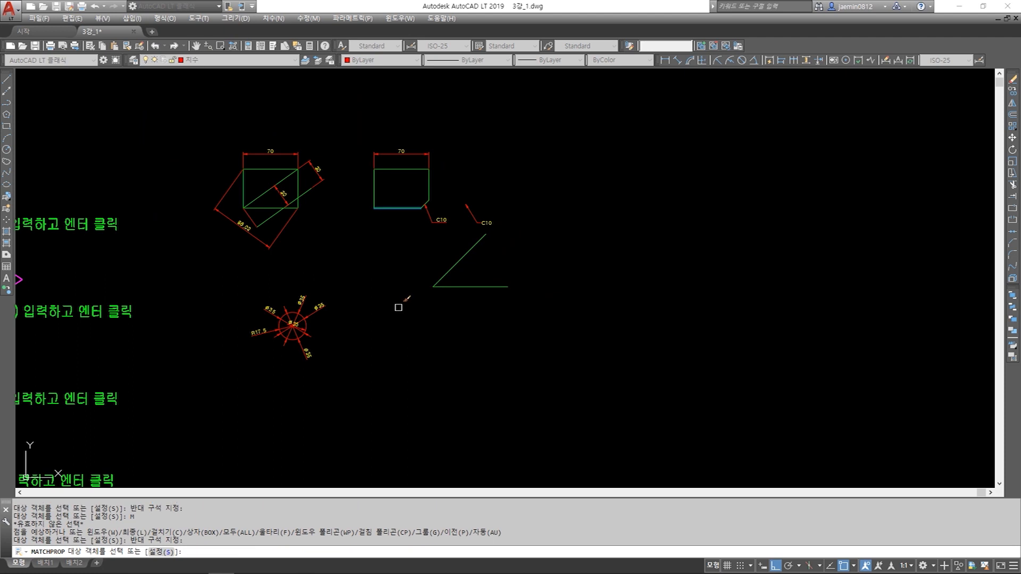
pyautogui.press('Escape')
pyautogui.press('Escape')
# Move both lines of the angle down and to the left, closer to the dimensioned circle, with ortho off
pyautogui.write('m')
pyautogui.click(487, 233)
pyautogui.click(418, 293)
pyautogui.press('space')
pyautogui.click(439, 308)
pyautogui.press('F8')
pyautogui.press('Escape')
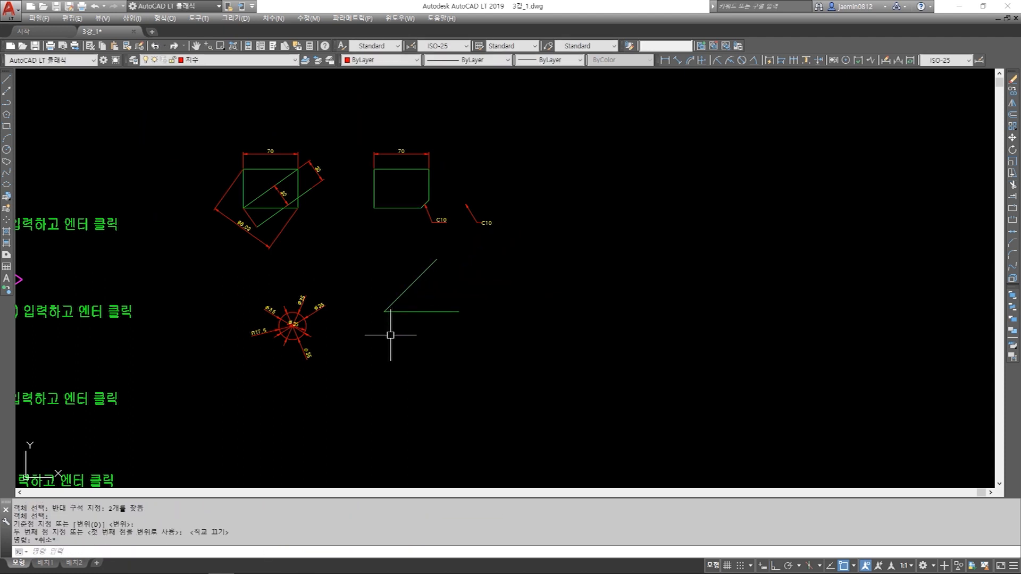
# Add an angular dimension (DAN) between the horizontal and sloped lines, placing its arc inside the angle
pyautogui.scroll(6, 479, 279)
pyautogui.moveTo(399, 299); pyautogui.dragTo(371, 319, button='middle')
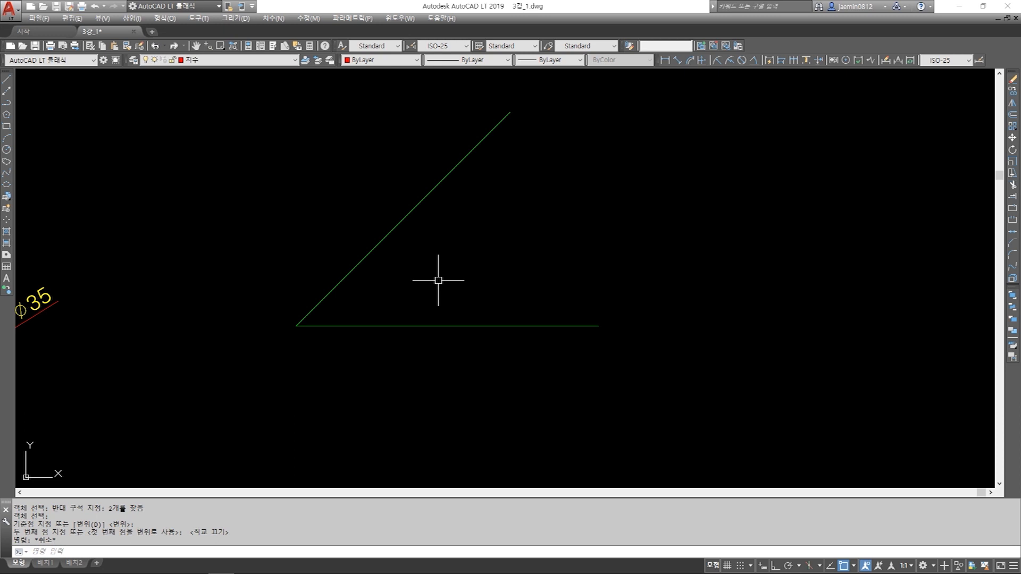
pyautogui.write('DAN')
pyautogui.press('space')
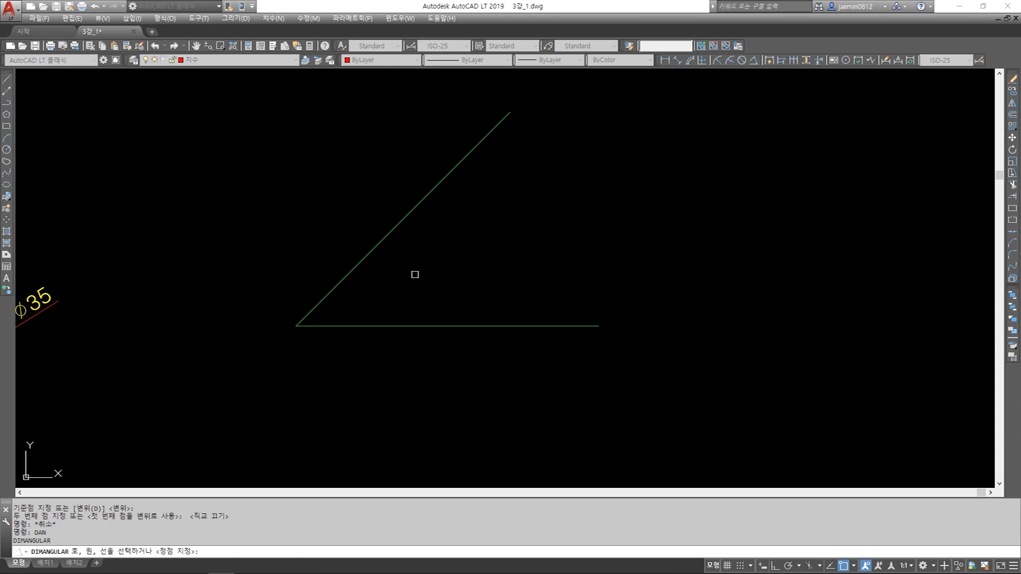
pyautogui.click(406, 326)
pyautogui.click(392, 229)
pyautogui.scroll(-2, 394, 247)
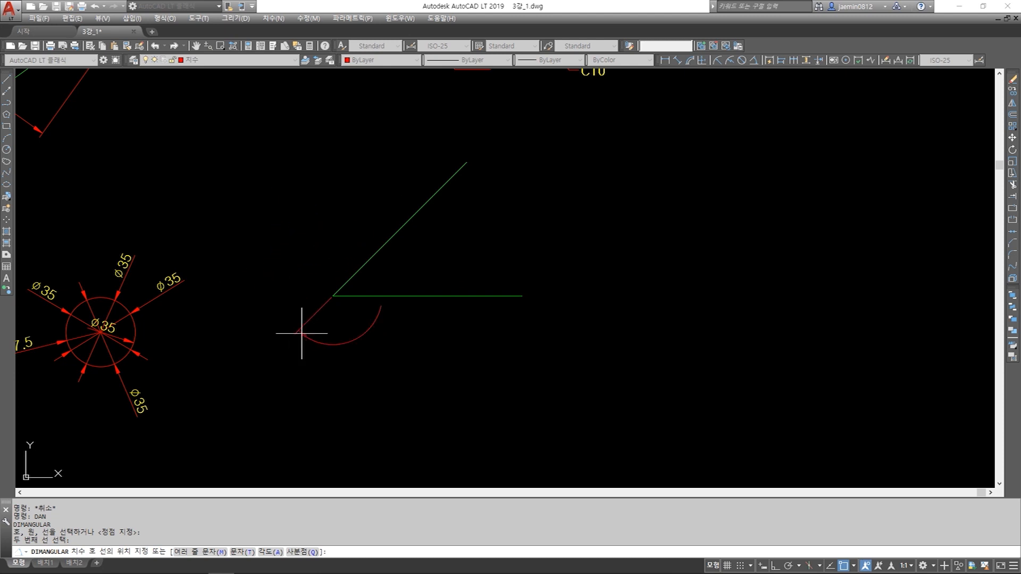
pyautogui.click(424, 268)
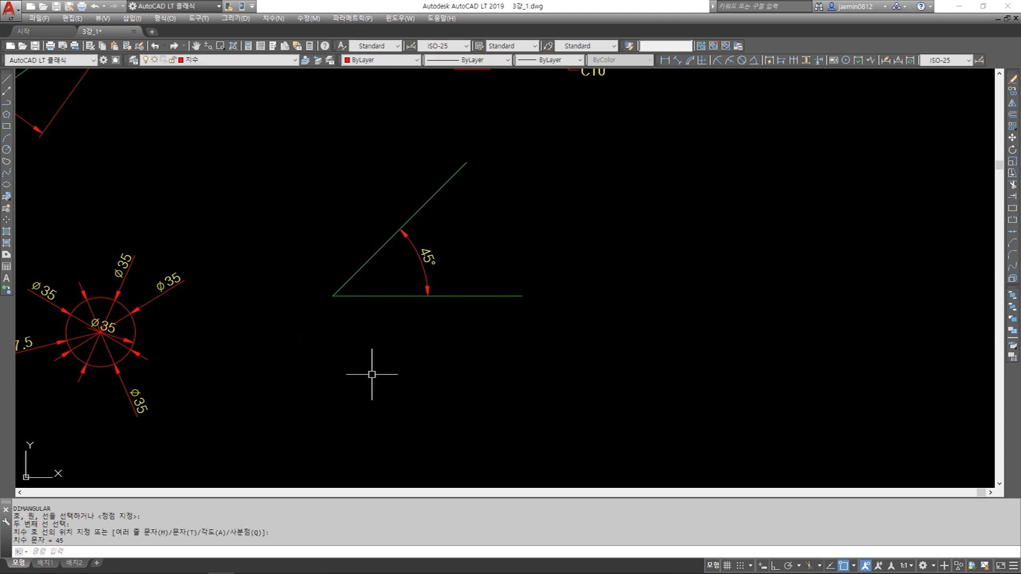
# Add a second angular dimension between the two lines, with its arc on the opposite side at the lower left
pyautogui.press('Return')
pyautogui.click(353, 295)
pyautogui.click(362, 268)
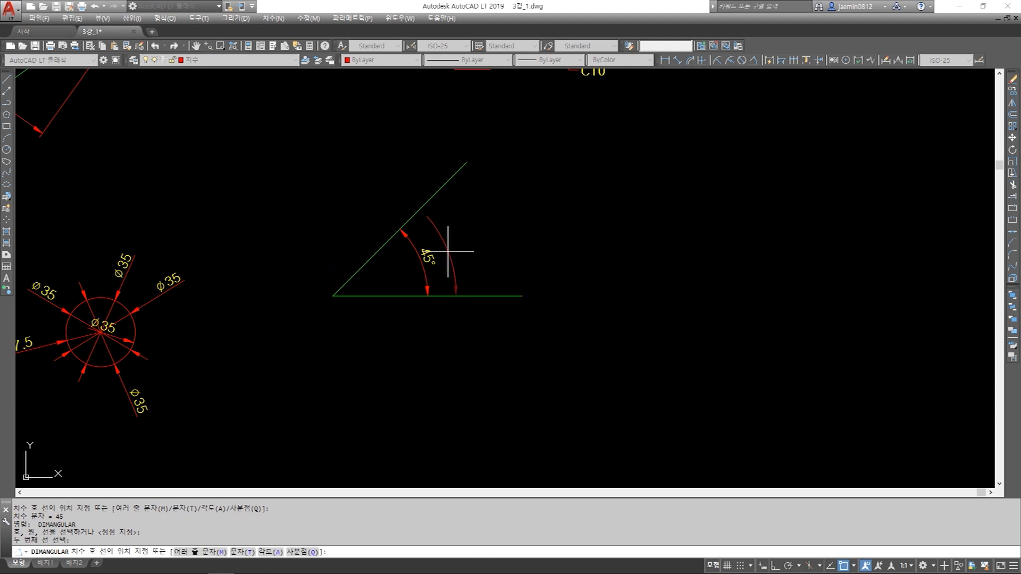
pyautogui.click(270, 321)
# Add two more angular dimensions for the supplementary angles, one at the upper left and one below the vertex
pyautogui.press('space')
pyautogui.click(343, 285)
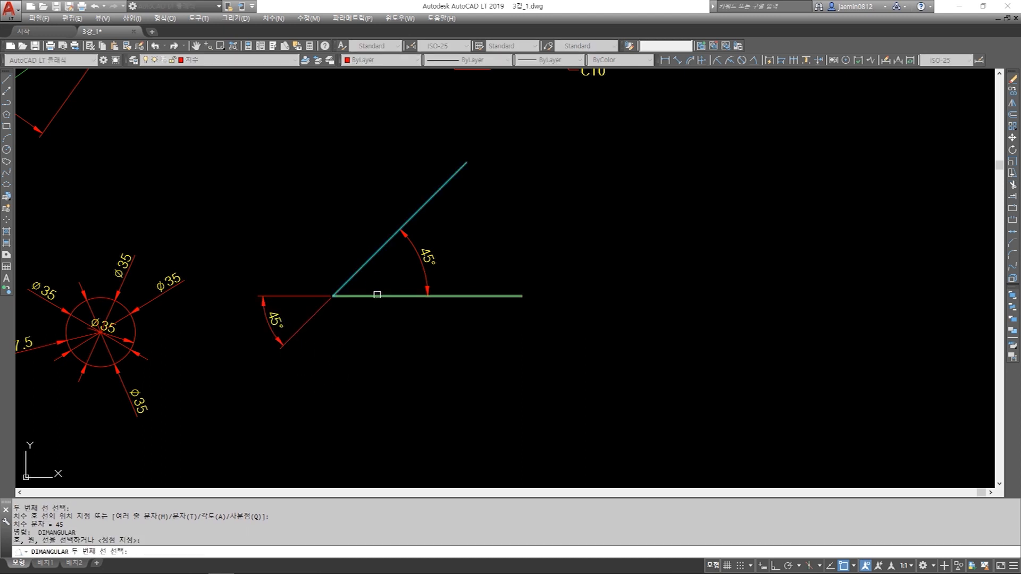
pyautogui.click(377, 292)
pyautogui.click(297, 238)
pyautogui.press('space')
pyautogui.click(362, 296)
pyautogui.click(358, 271)
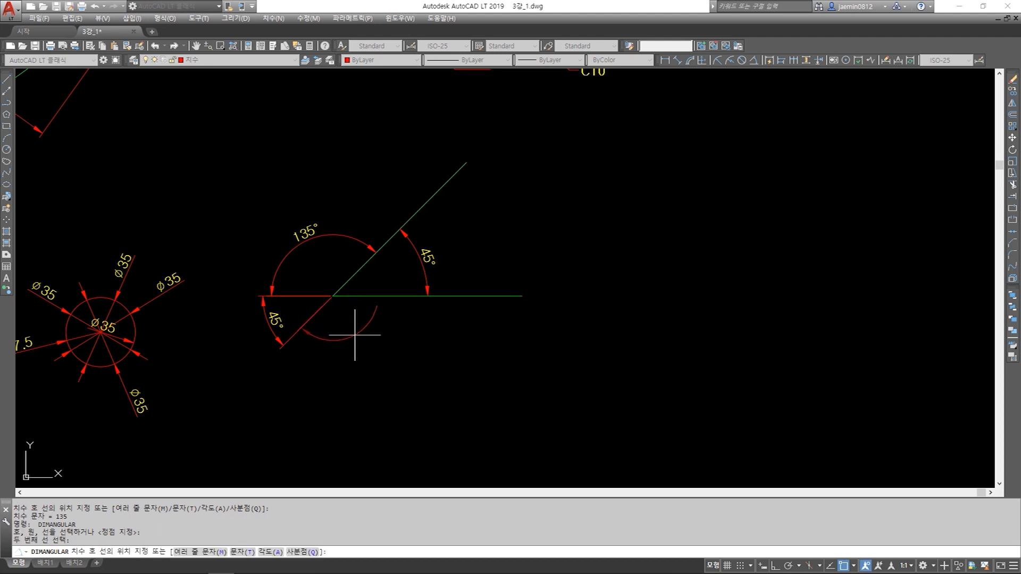
pyautogui.click(354, 335)
pyautogui.scroll(2, 399, 335)
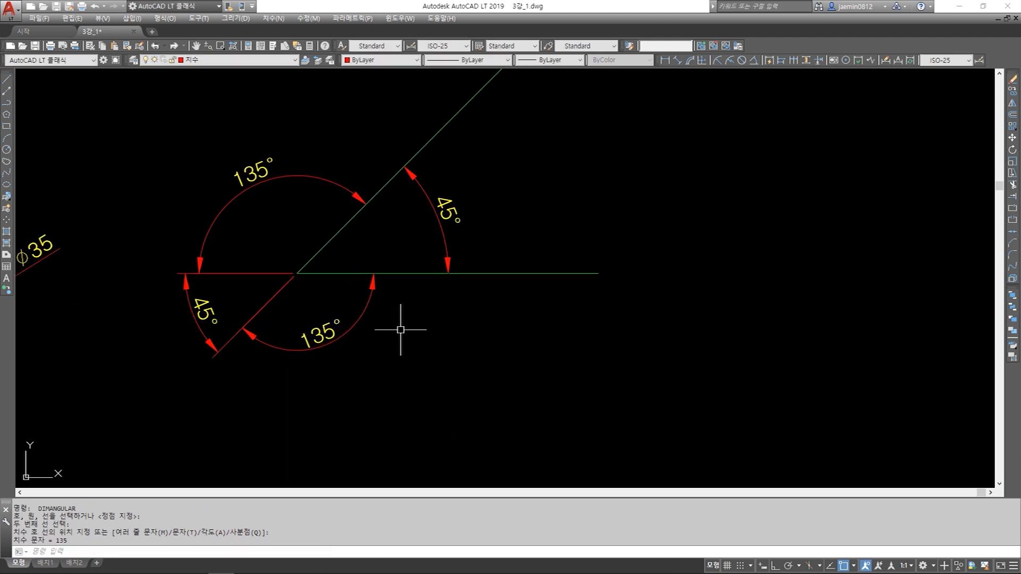
# Stretch the arc of the 45° dimension inside the angle farther outward from the vertex by its grip
pyautogui.click(460, 200)
pyautogui.click(437, 222)
pyautogui.click(470, 194)
pyautogui.click(419, 238)
pyautogui.click(467, 198)
pyautogui.click(417, 249)
pyautogui.click(496, 202)
pyautogui.click(441, 245)
pyautogui.click(445, 234)
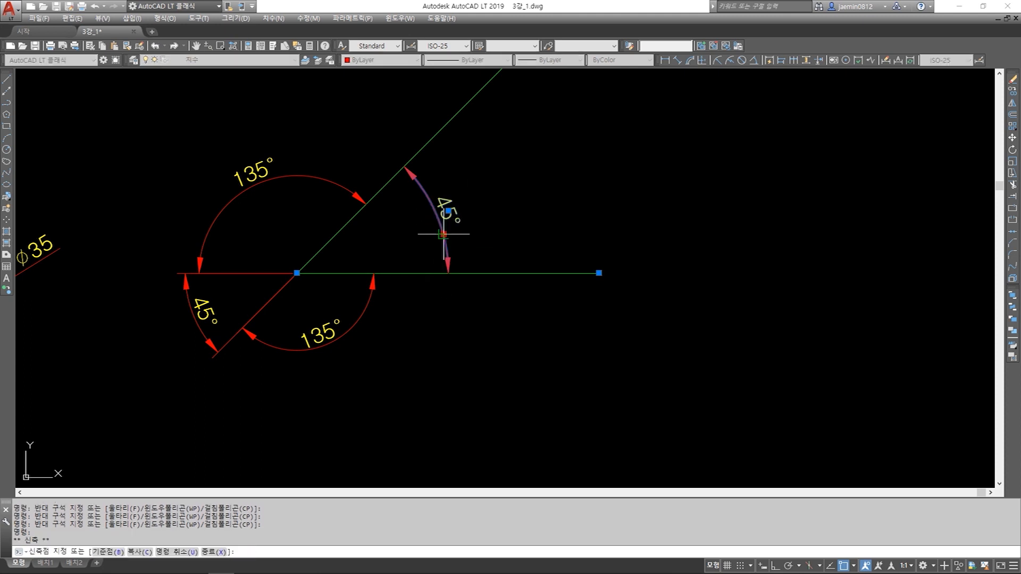
pyautogui.click(496, 220)
pyautogui.click(495, 220)
pyautogui.click(561, 203)
pyautogui.click(561, 203)
pyautogui.click(500, 237)
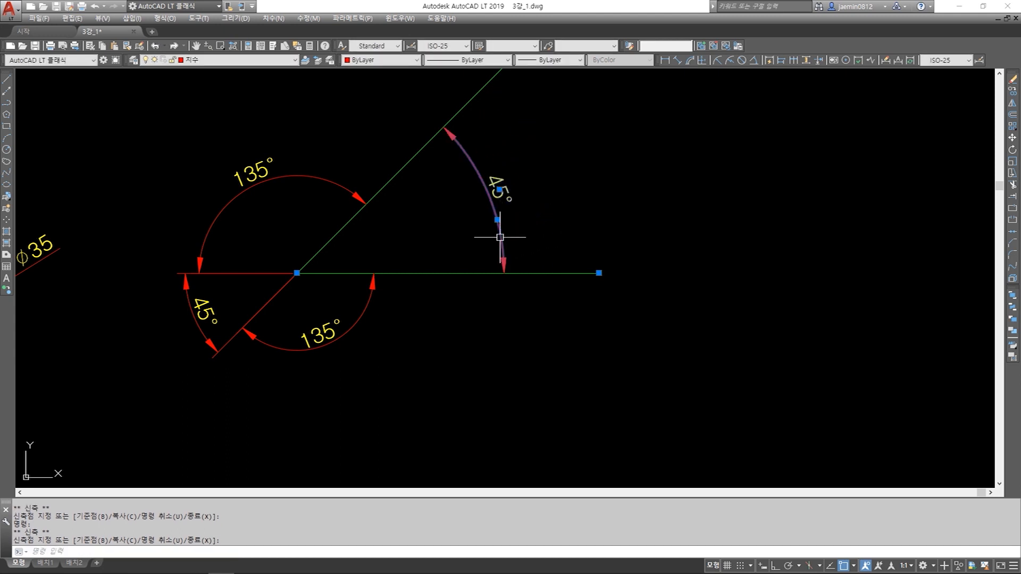
pyautogui.click(445, 233)
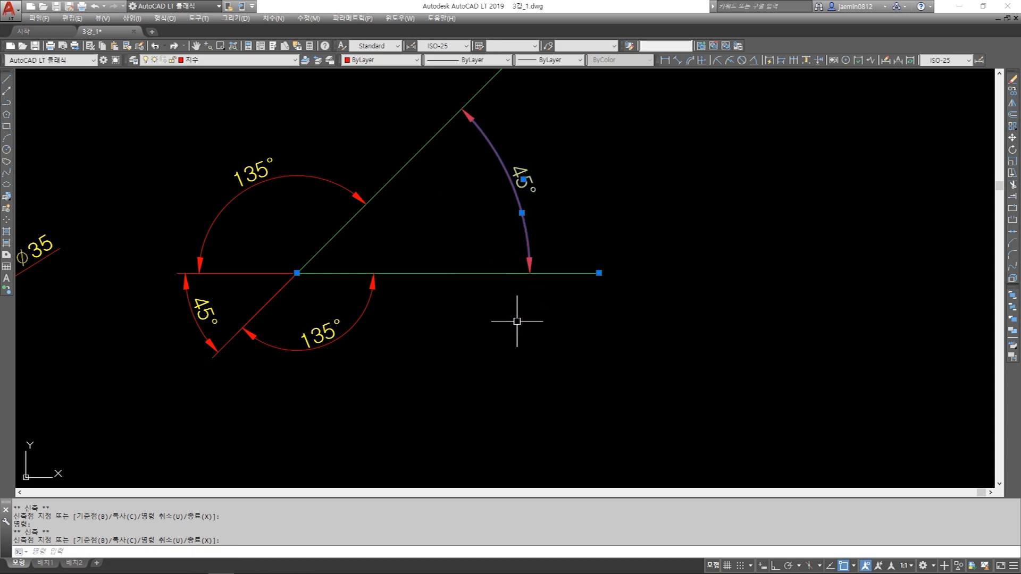
pyautogui.press('Escape')
# Stretch the arc of the 45° dimension inside the angle back toward the vertex by its grip
pyautogui.scroll(-6, 456, 285)
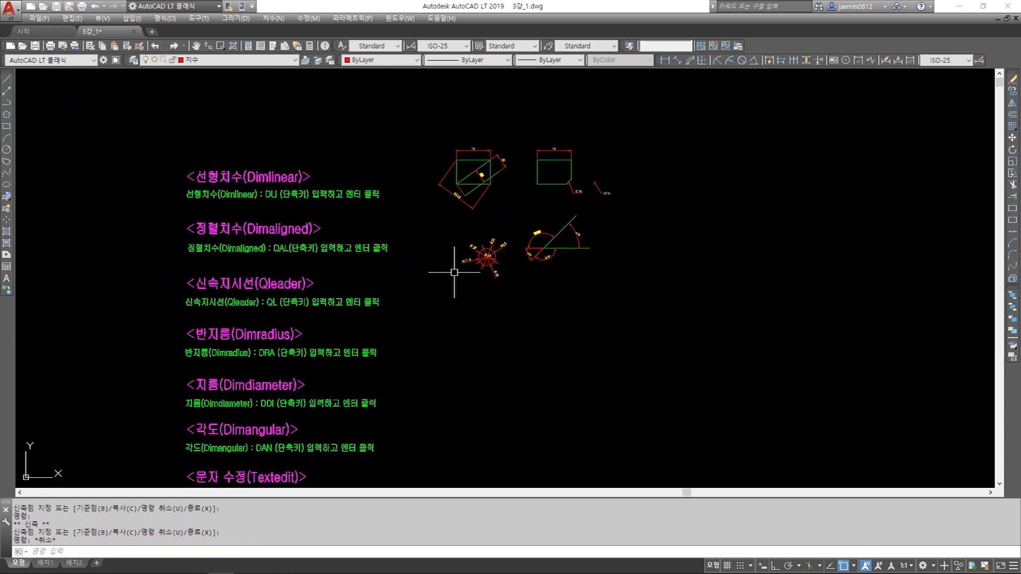
pyautogui.scroll(8, 565, 230)
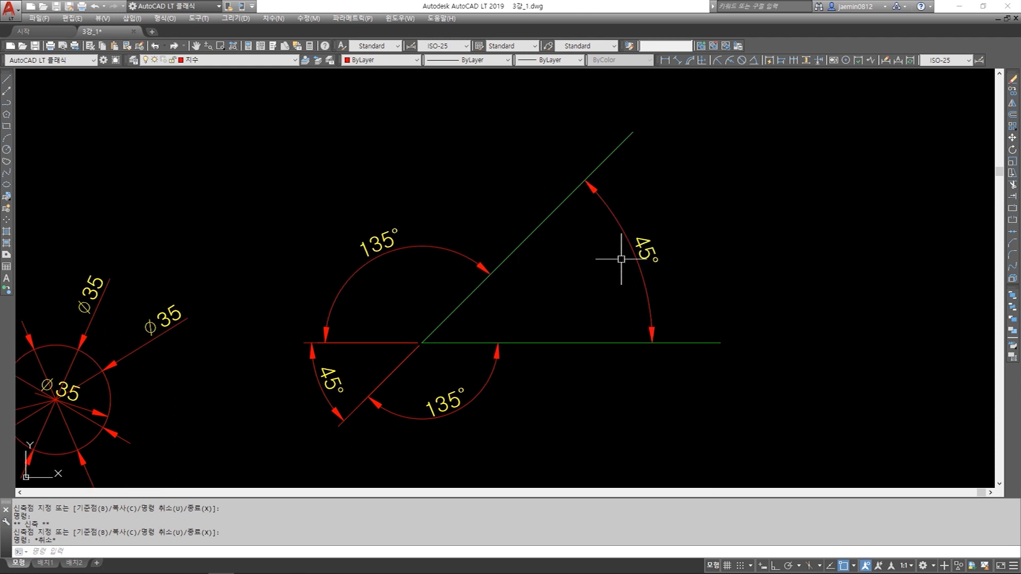
pyautogui.click(647, 279)
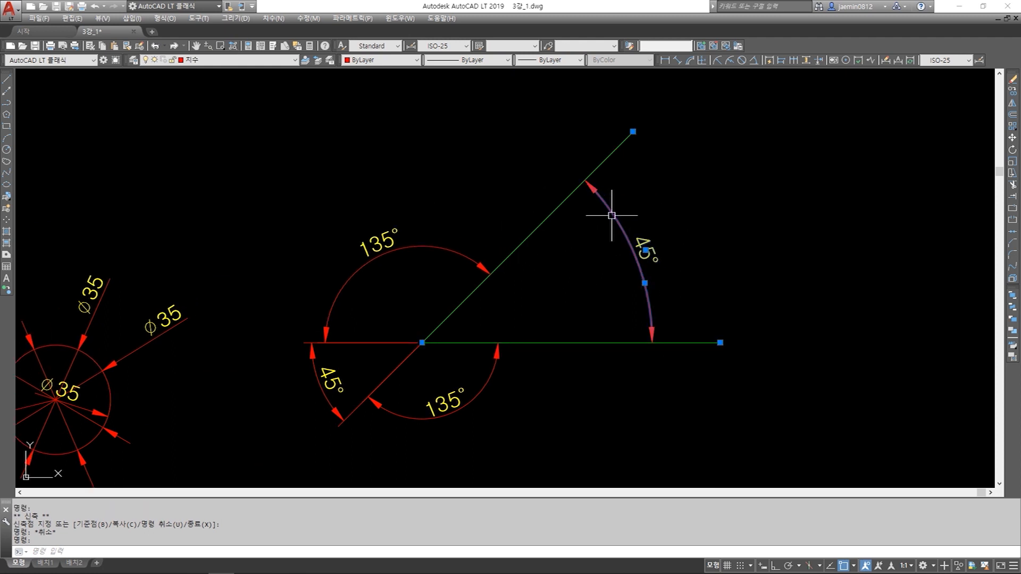
pyautogui.click(645, 283)
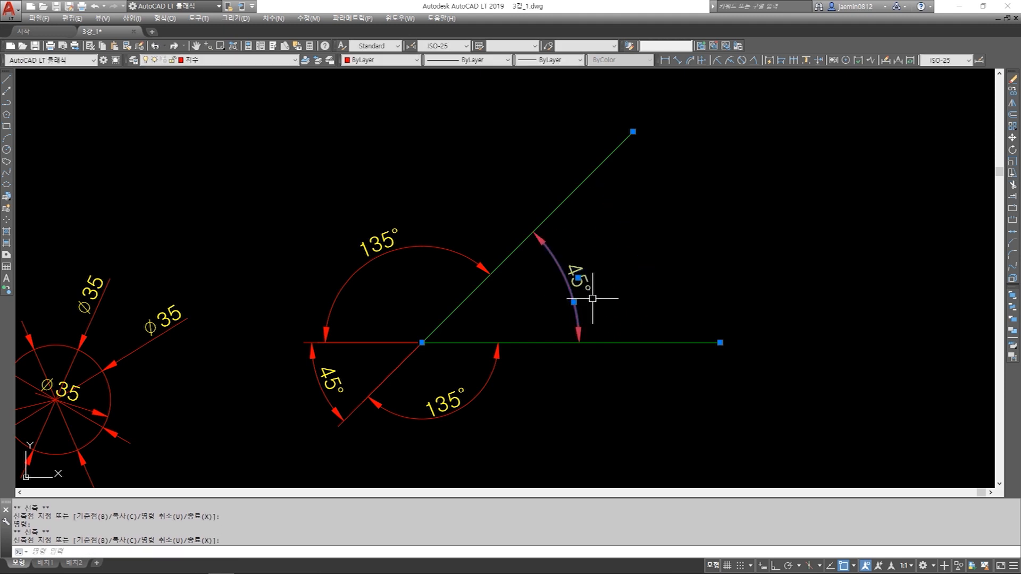
pyautogui.click(546, 298)
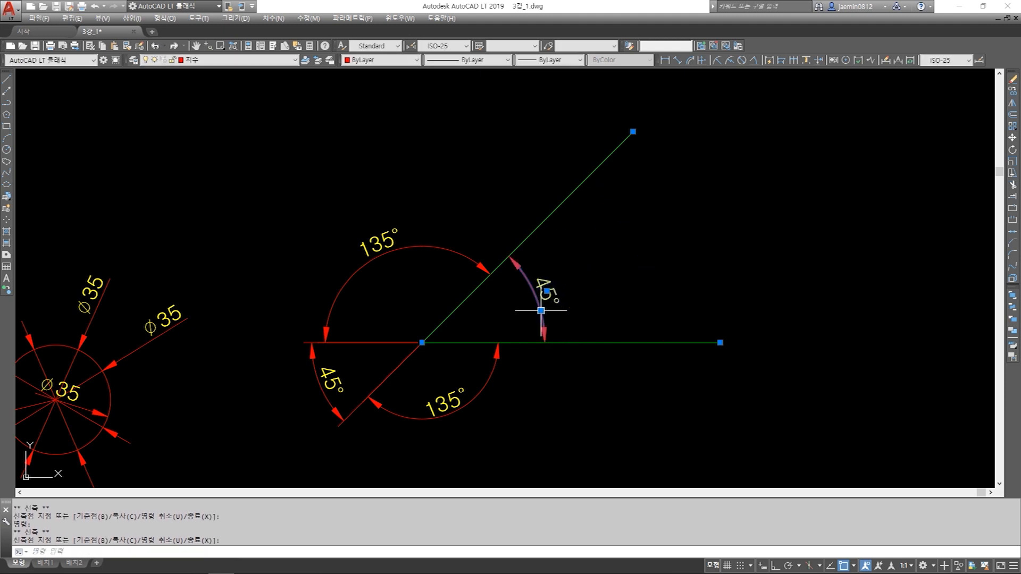
pyautogui.press('Escape')
# Examine how the aligned dimension inside the first rectangle attaches to the diagonal and its parallel line
pyautogui.scroll(-2, 589, 292)
pyautogui.scroll(-3, 585, 295)
pyautogui.scroll(4, 445, 228)
pyautogui.click(426, 233)
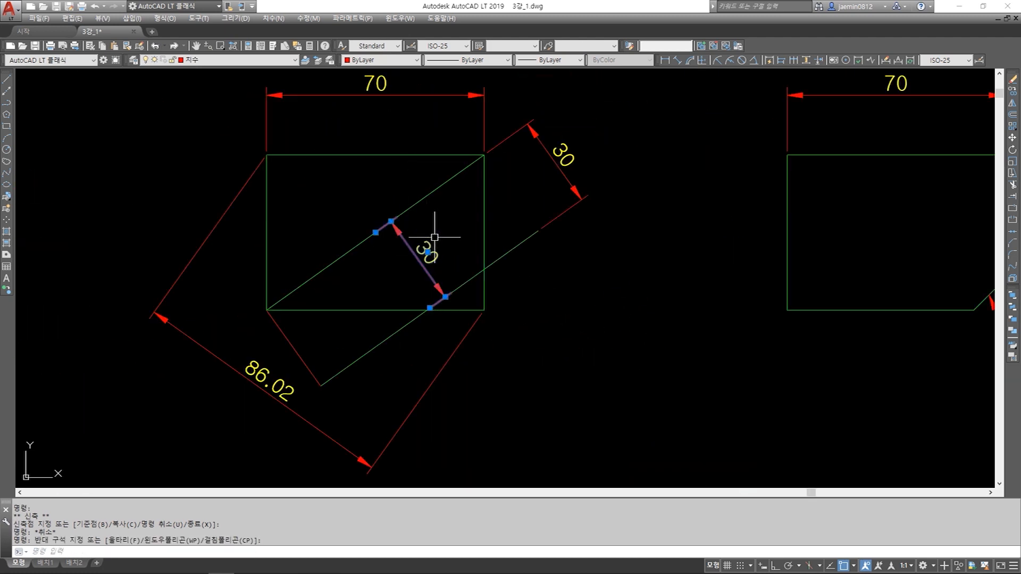
pyautogui.click(415, 203)
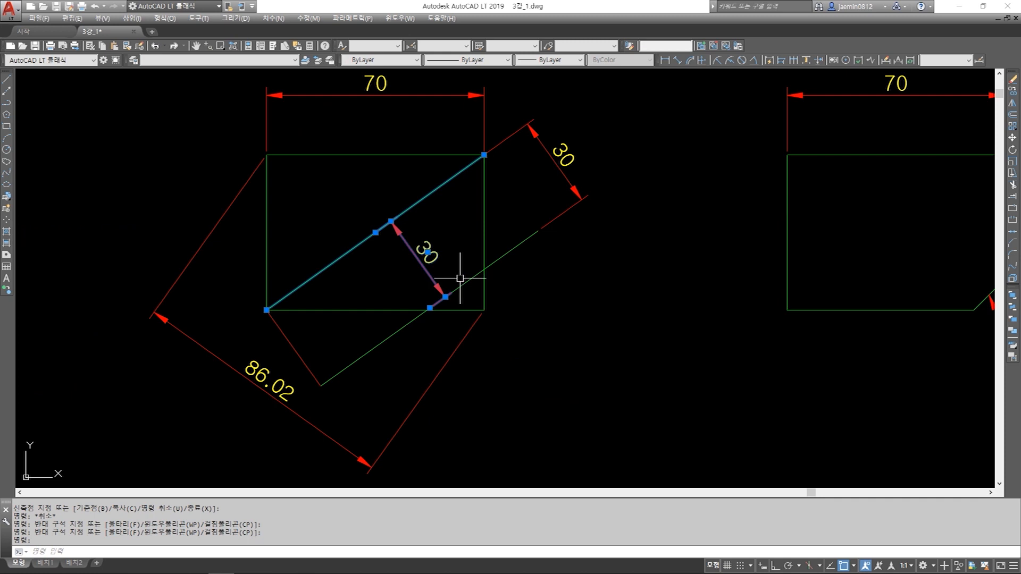
pyautogui.press('Escape')
pyautogui.scroll(2, 392, 234)
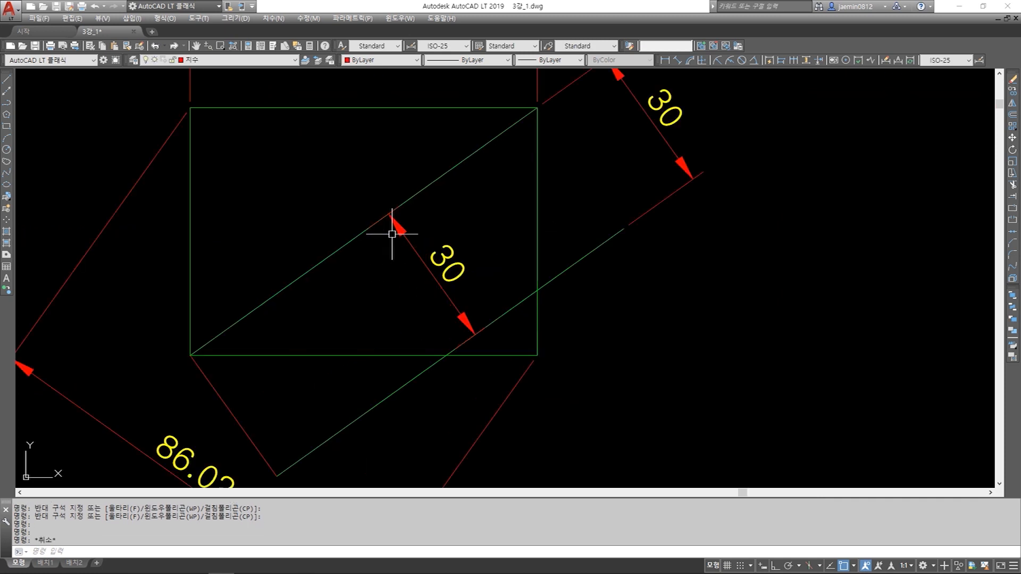
pyautogui.click(394, 237)
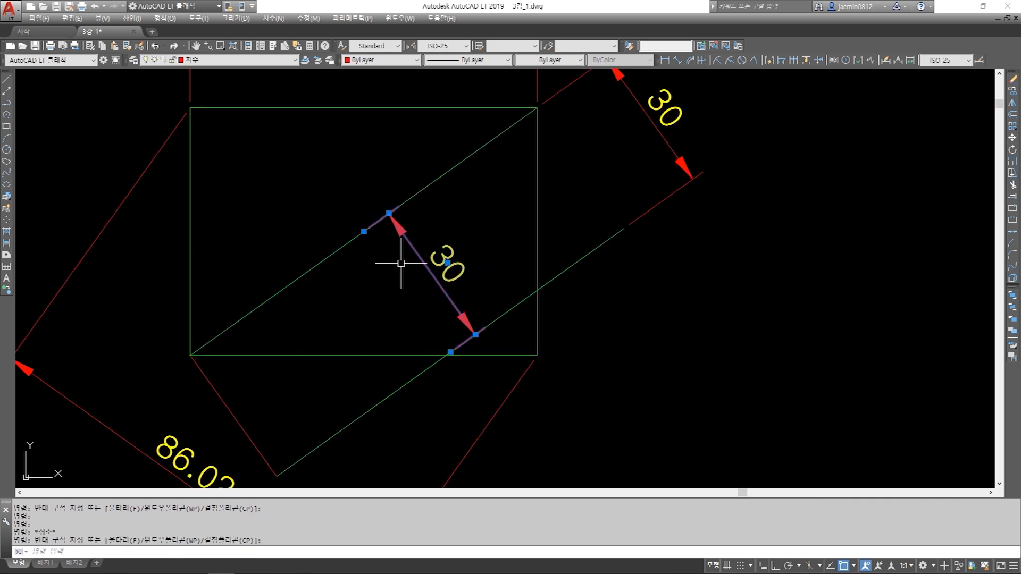
pyautogui.scroll(-2, 403, 264)
pyautogui.press('Escape')
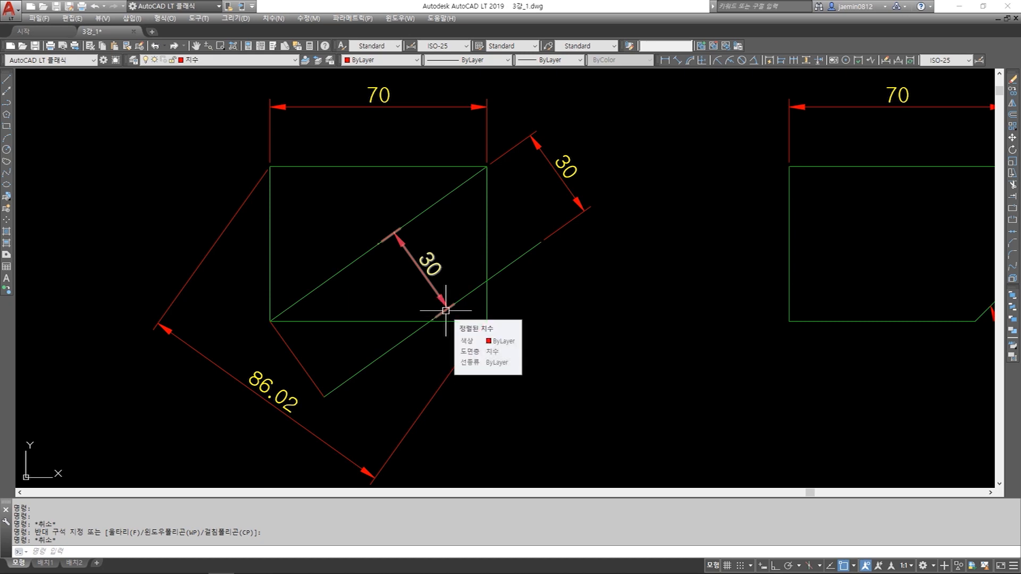
# Review the written notes on the dimension commands, down to the Textedit (ED) note
pyautogui.scroll(-6, 431, 279)
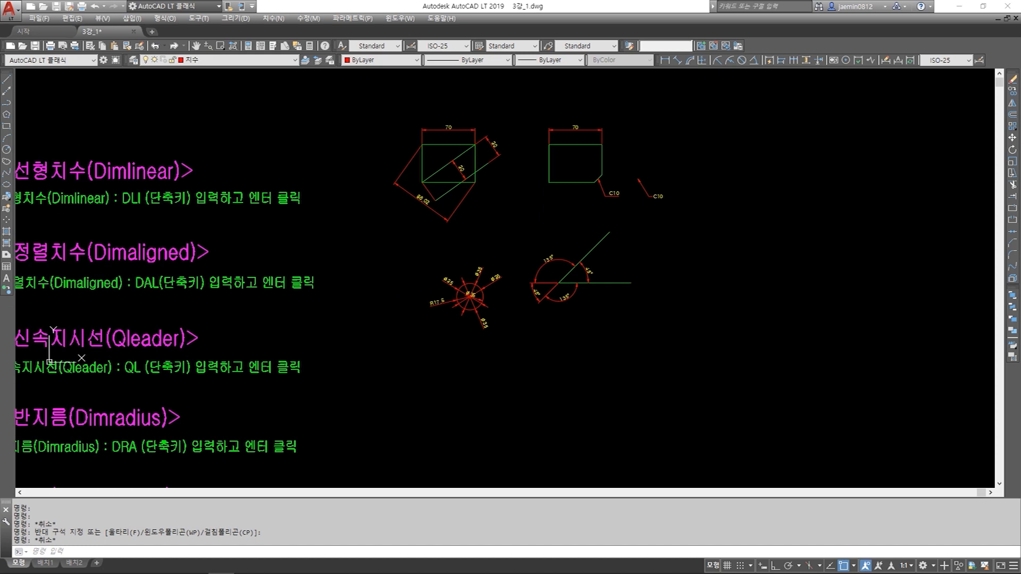
pyautogui.scroll(4, 583, 155)
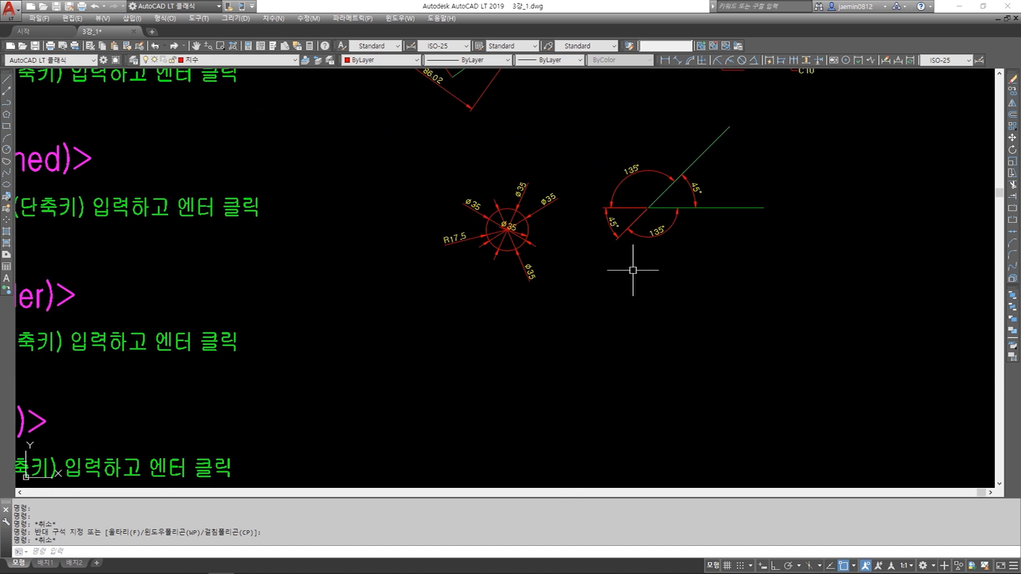
pyautogui.scroll(-5, 612, 279)
pyautogui.scroll(4, 531, 295)
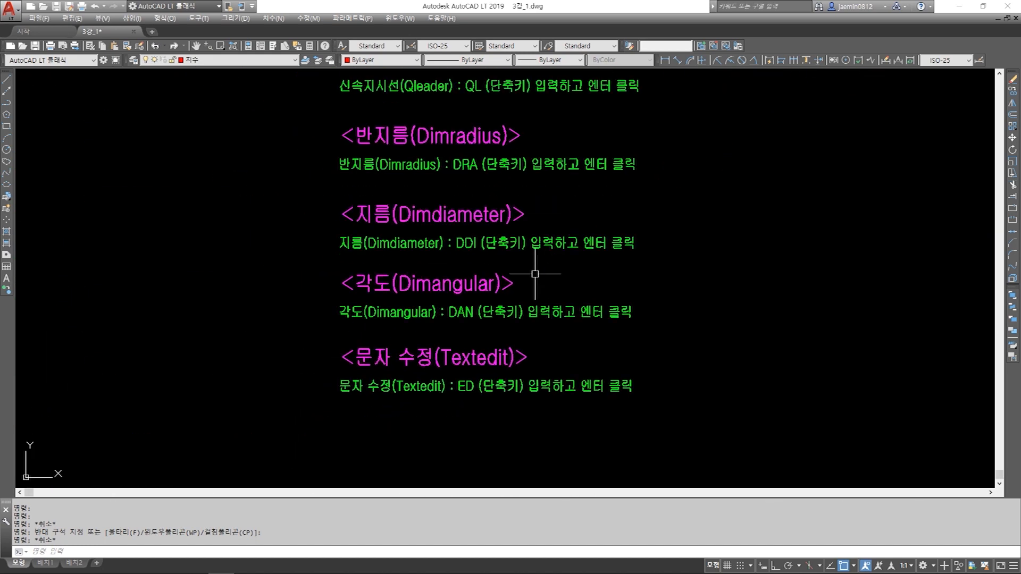
pyautogui.moveTo(535, 273); pyautogui.dragTo(468, 277, button='middle')
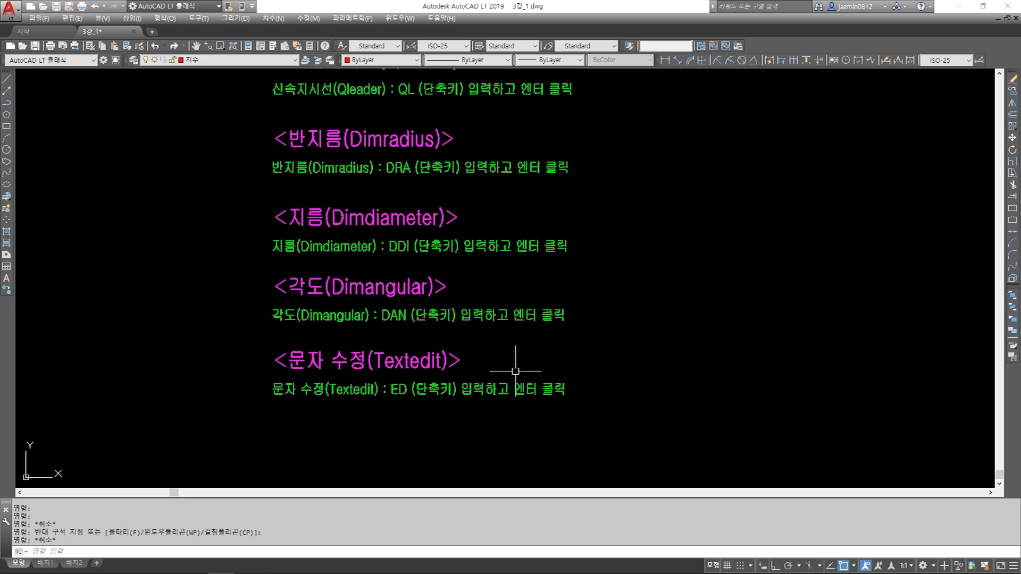
pyautogui.scroll(-5, 514, 371)
pyautogui.scroll(4, 537, 282)
pyautogui.moveTo(540, 281); pyautogui.dragTo(567, 272, button='middle')
pyautogui.scroll(-4, 579, 250)
pyautogui.scroll(4, 585, 326)
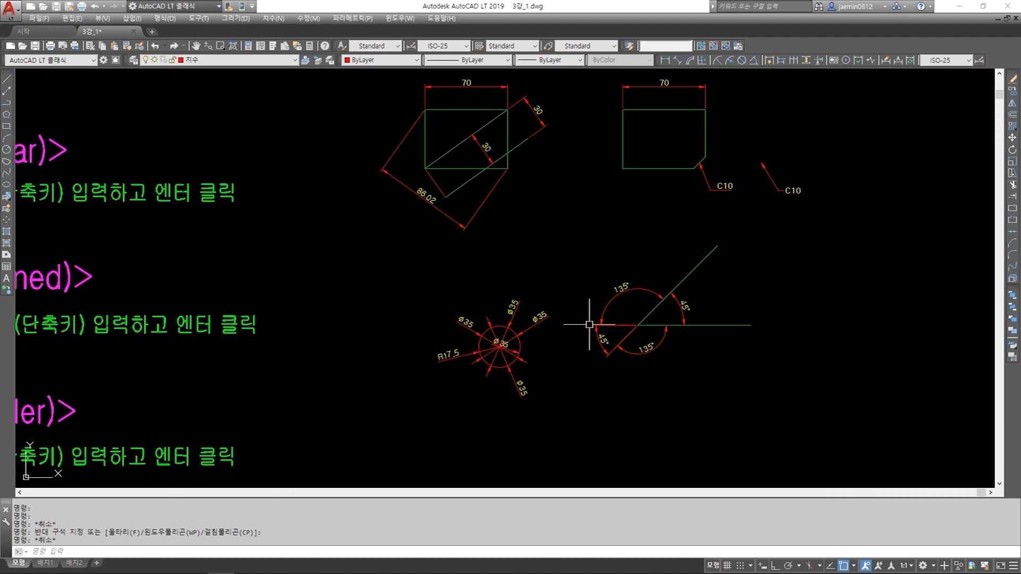
# Open the texts of several 135° and 45° angular and Ø35 diameter dimensions for editing, cancelling each one
pyautogui.scroll(2, 573, 326)
pyautogui.doubleClick(677, 230)
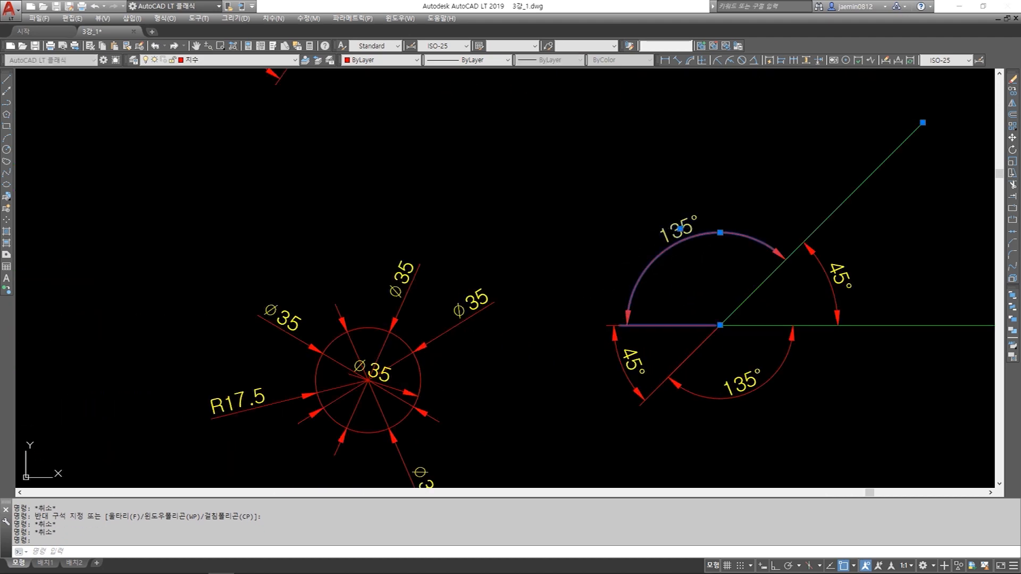
pyautogui.click(585, 302)
pyautogui.click(471, 304)
pyautogui.press('Escape')
pyautogui.press('Escape')
pyautogui.click(404, 282)
pyautogui.press('Escape')
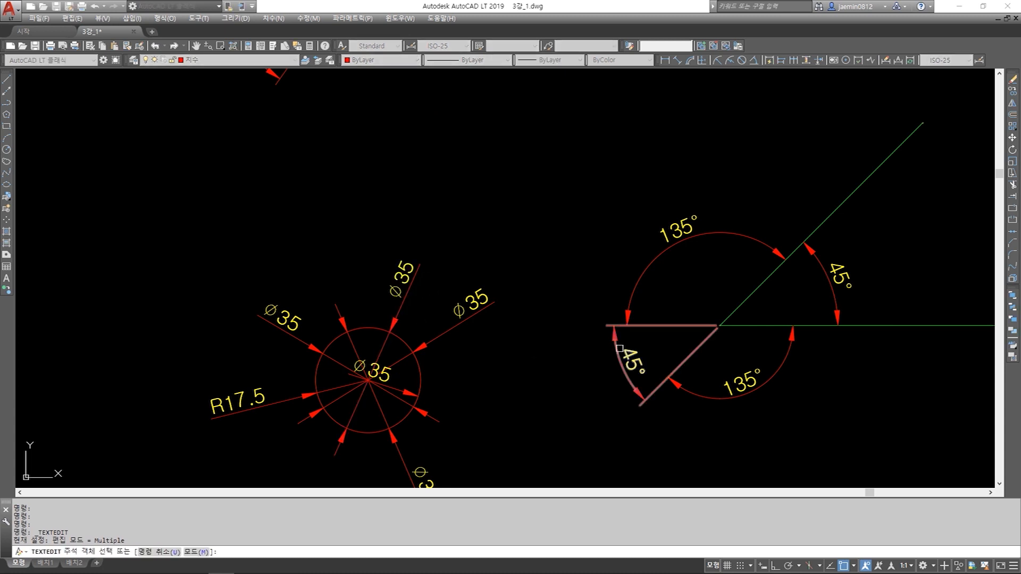
pyautogui.click(635, 359)
pyautogui.press('Escape')
pyautogui.press('Escape')
pyautogui.doubleClick(634, 365)
pyautogui.press('Escape')
pyautogui.doubleClick(742, 382)
pyautogui.press('Escape')
# Open the texts of the diagonal's aligned dimension, the inner 30 dimension and the attached C10 leader for editing, cancelling each one
pyautogui.moveTo(551, 143); pyautogui.dragTo(555, 340, button='middle')
pyautogui.moveTo(293, 199); pyautogui.dragTo(324, 279, button='middle')
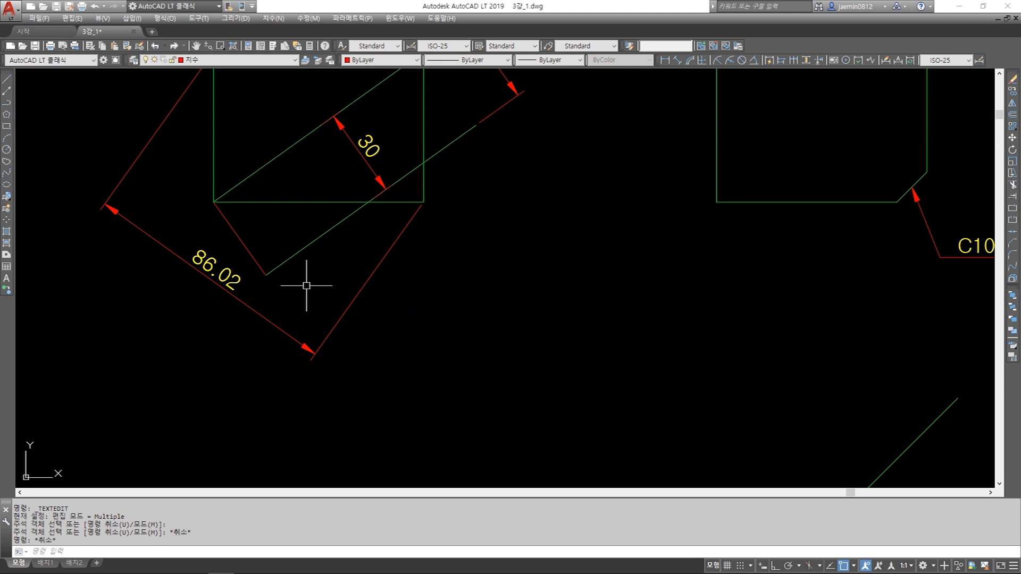
pyautogui.doubleClick(242, 278)
pyautogui.press('Escape')
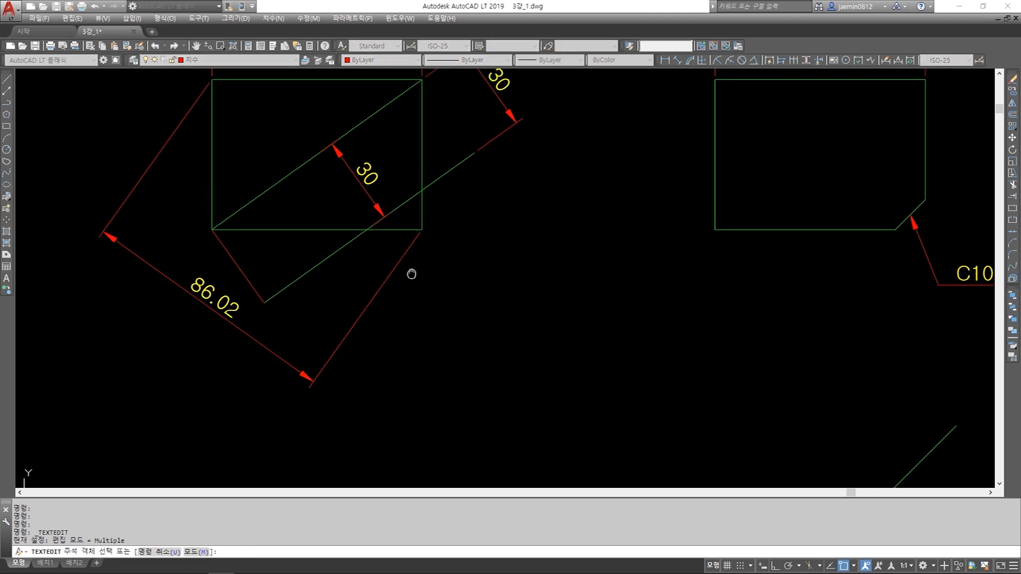
pyautogui.click(365, 170)
pyautogui.press('Escape')
pyautogui.moveTo(577, 278); pyautogui.dragTo(387, 291, button='middle')
pyautogui.press('Escape')
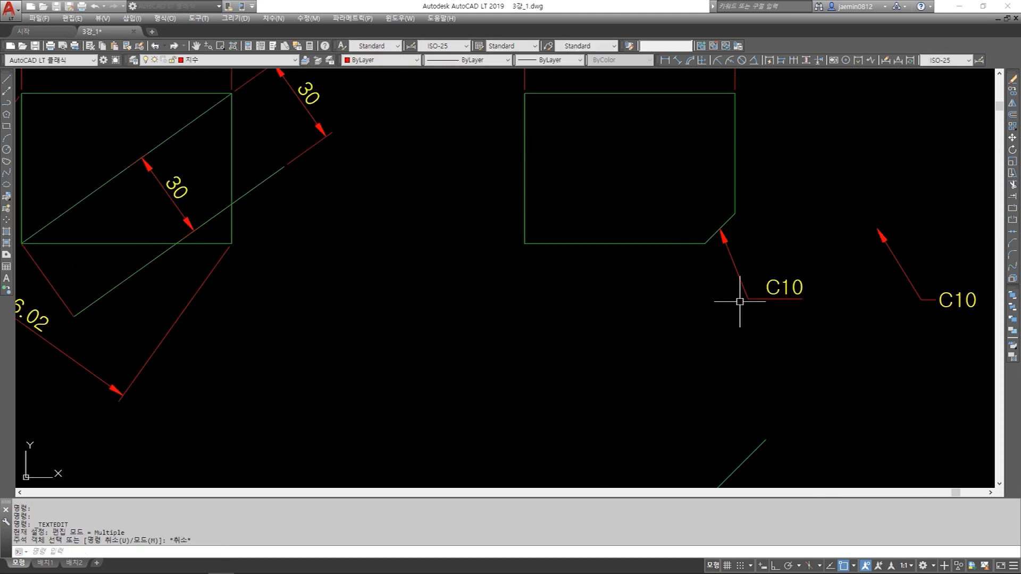
pyautogui.doubleClick(782, 289)
pyautogui.press('Escape')
pyautogui.press('Escape')
pyautogui.scroll(-5, 683, 317)
pyautogui.scroll(3, 583, 285)
pyautogui.scroll(-5, 589, 239)
pyautogui.scroll(5, 556, 283)
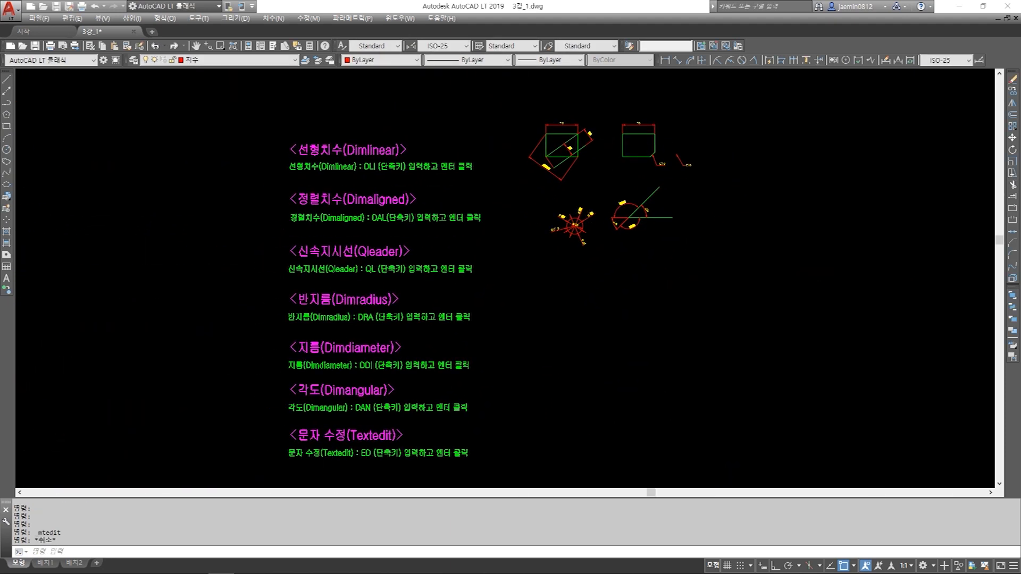
pyautogui.moveTo(596, 195); pyautogui.dragTo(548, 269, button='middle')
pyautogui.scroll(2, 586, 184)
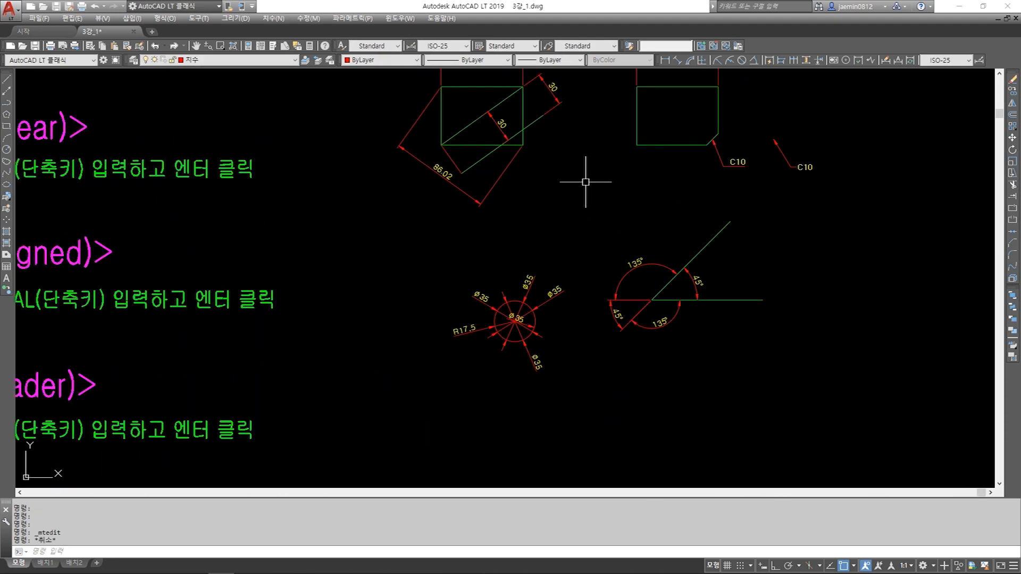
pyautogui.scroll(2, 585, 182)
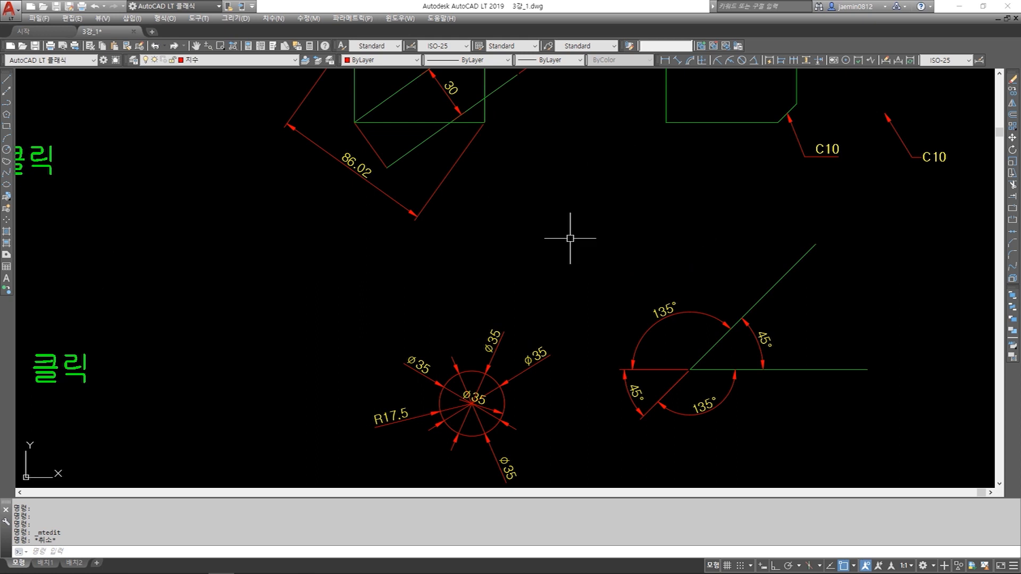
# Copy the 70 dimension above the second rectangle straight down, with Ortho on, to the free space below that rectangle
pyautogui.scroll(-2, 639, 289)
pyautogui.moveTo(638, 289); pyautogui.dragTo(627, 330, button='middle')
pyautogui.scroll(2, 689, 141)
pyautogui.write('cc')
pyautogui.click(697, 117)
pyautogui.click(659, 167)
pyautogui.press('space')
pyautogui.click(676, 147)
pyautogui.moveTo(674, 233); pyautogui.dragTo(674, 190, button='middle')
pyautogui.press('F8')
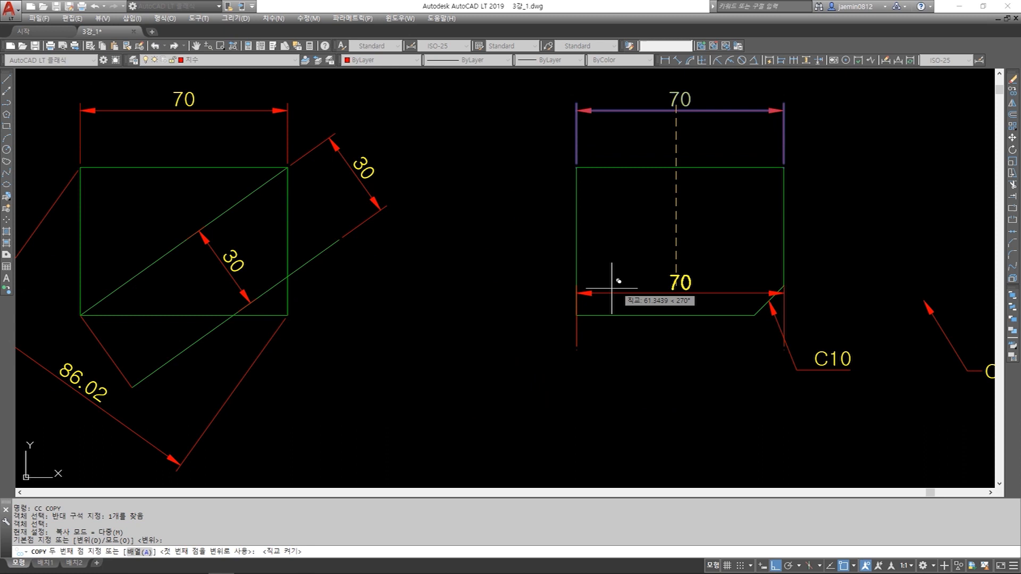
pyautogui.moveTo(508, 441); pyautogui.dragTo(558, 291, button='middle')
pyautogui.click(558, 291)
pyautogui.press('Escape')
# Erase the copied 70 dimension below the second rectangle and undo the erasure
pyautogui.write('e')
pyautogui.click(701, 254)
pyautogui.click(626, 335)
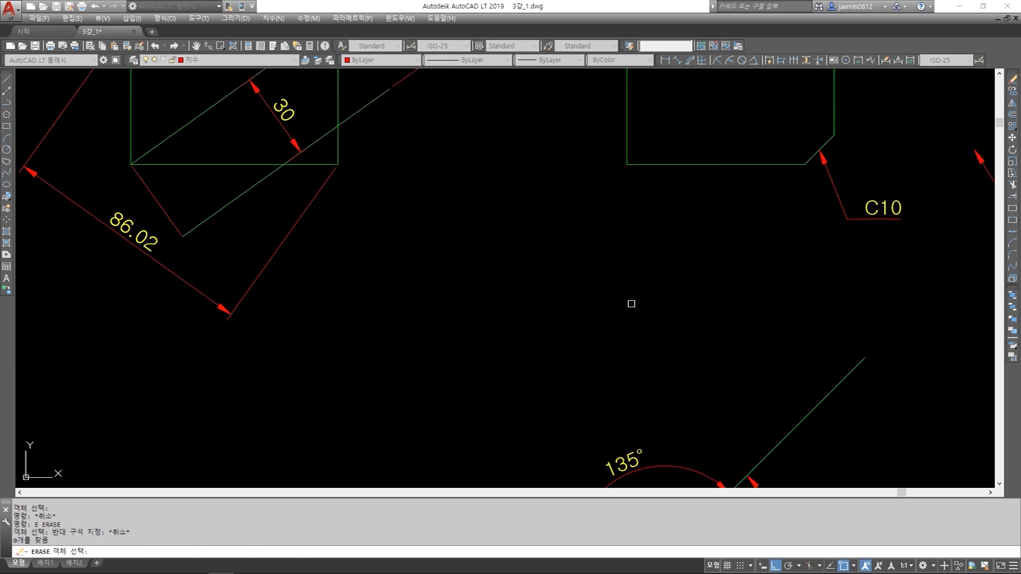
pyautogui.write('u')
pyautogui.press('Escape')
pyautogui.press('Escape')
pyautogui.press('Escape')
# Explode the copied 70 dimension below the second rectangle and erase its lines and arrowheads, keeping the text
pyautogui.write('x')
pyautogui.click(649, 282)
pyautogui.click(612, 309)
pyautogui.press('space')
pyautogui.press('Escape')
pyautogui.write('e')
pyautogui.click(846, 280)
pyautogui.click(768, 330)
pyautogui.press('space')
pyautogui.press('Escape')
# Move the loose 70 text horizontally to the left, into the empty space between and below the two rectangles
pyautogui.write('m')
pyautogui.click(754, 258)
pyautogui.click(729, 318)
pyautogui.press('space')
pyautogui.click(737, 317)
pyautogui.click(473, 313)
pyautogui.press('Escape')
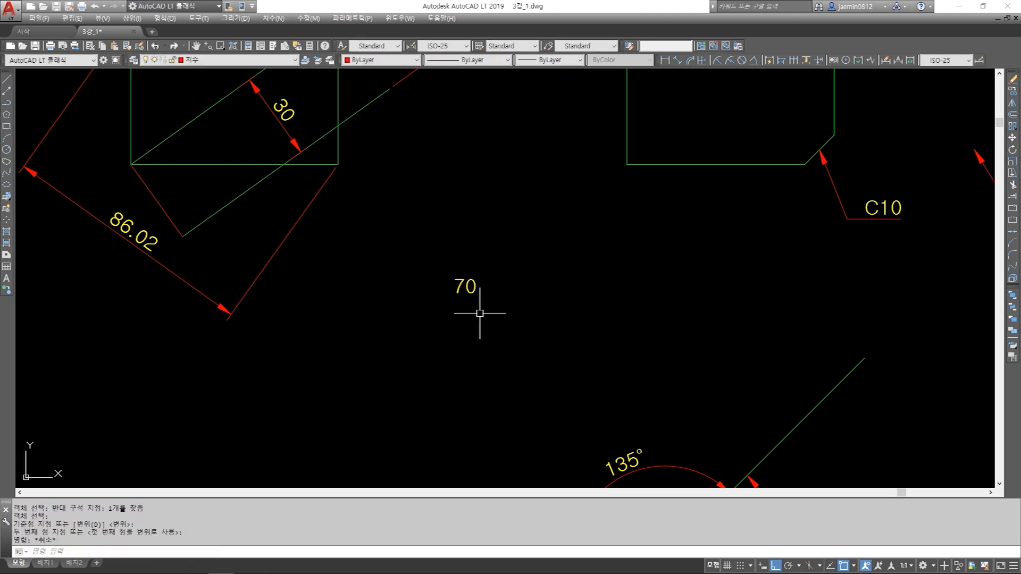
# Replace the text of the large aligned dimension along the first rectangle's diagonal with 85
pyautogui.scroll(-2, 366, 237)
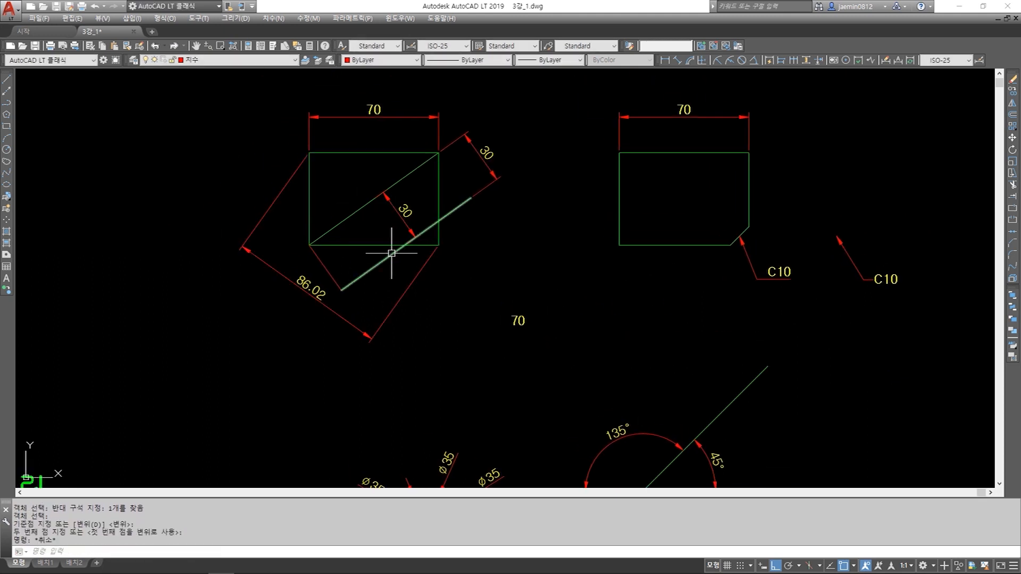
pyautogui.scroll(2, 313, 290)
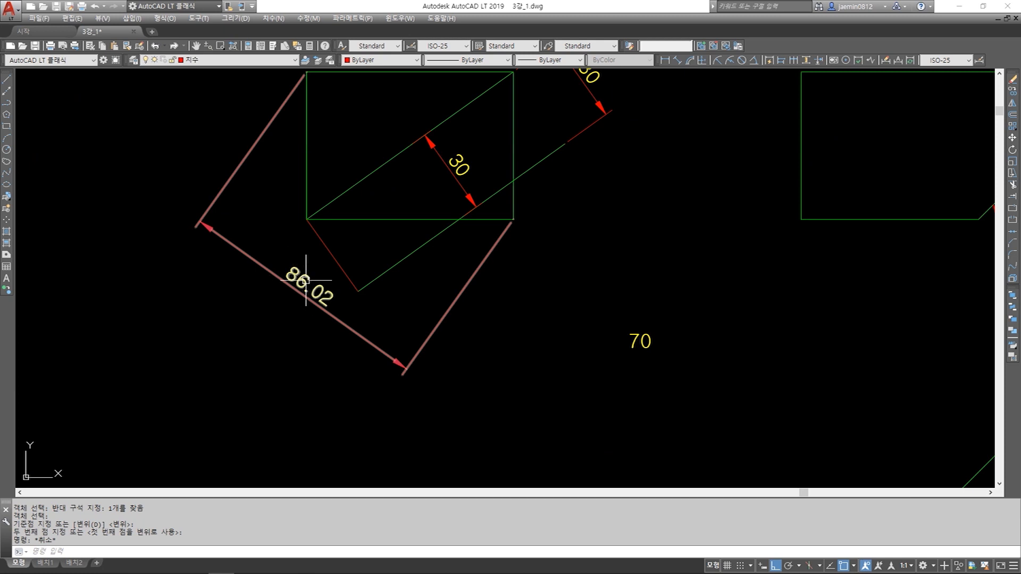
pyautogui.doubleClick(296, 277)
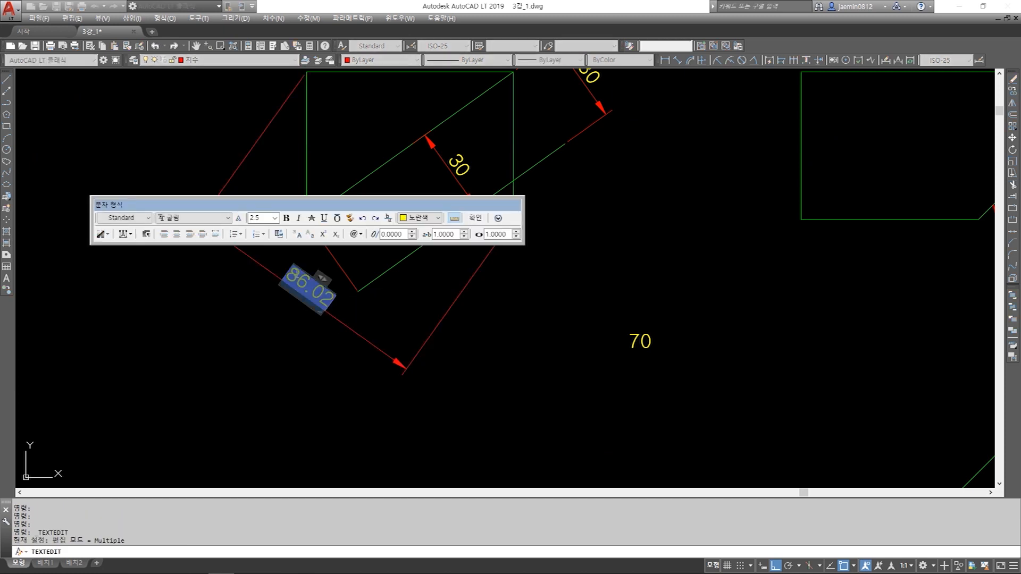
pyautogui.write('85')
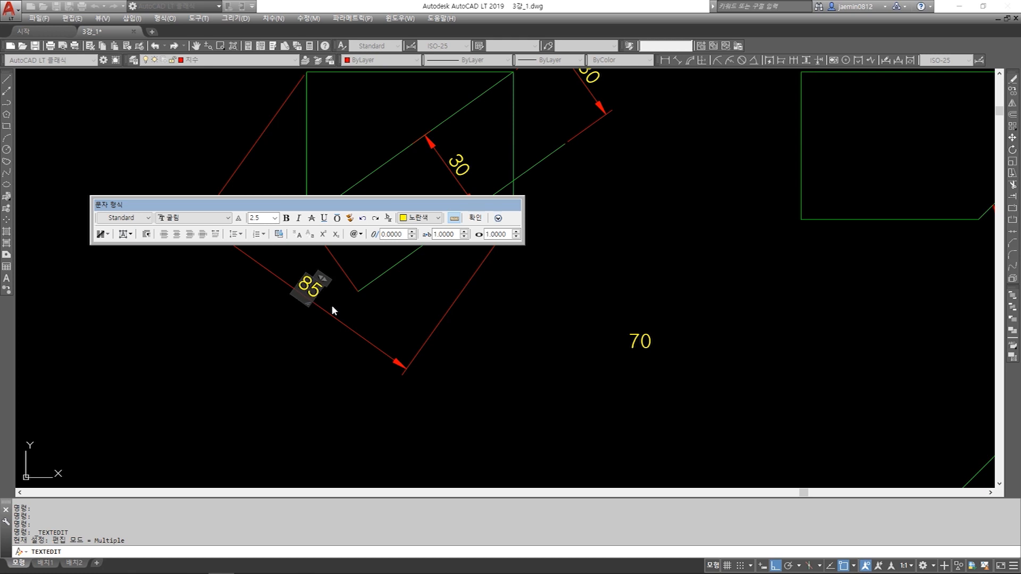
pyautogui.click(335, 436)
pyautogui.press('Escape')
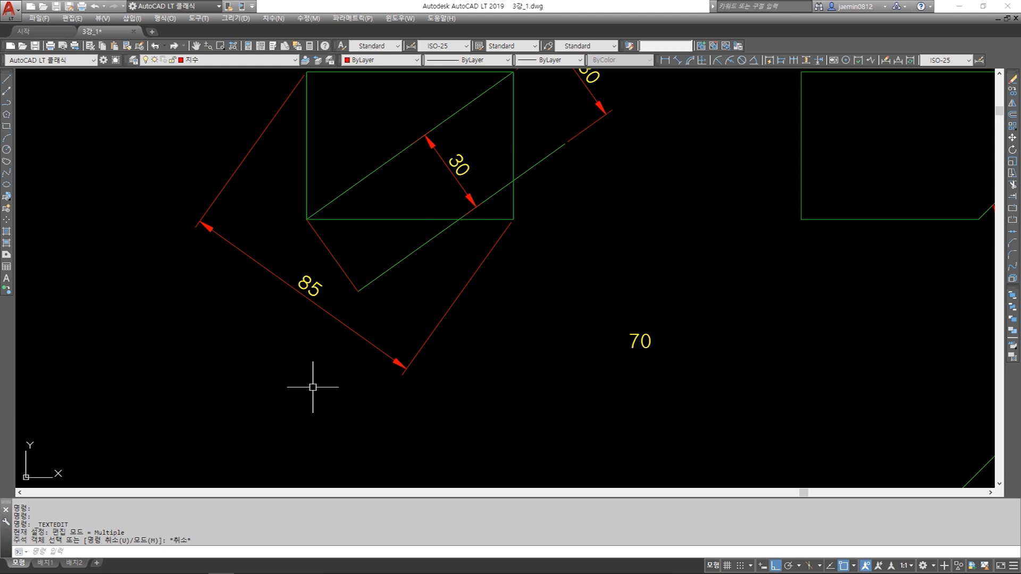
# Replace the text of the width dimension above the first rectangle with 65
pyautogui.scroll(-3, 299, 333)
pyautogui.scroll(3, 298, 333)
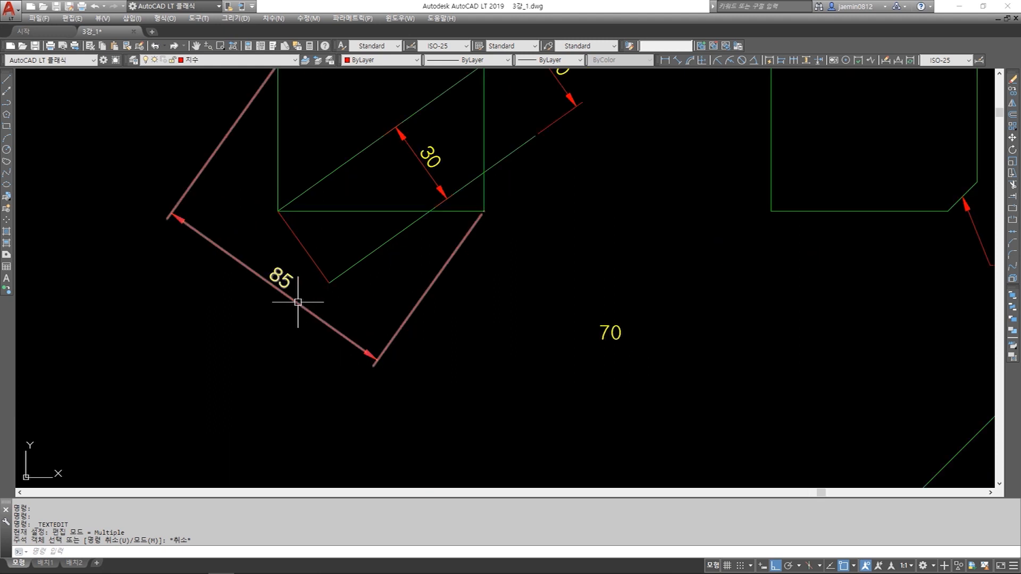
pyautogui.scroll(2, 289, 282)
pyautogui.scroll(-4, 289, 282)
pyautogui.scroll(2, 358, 200)
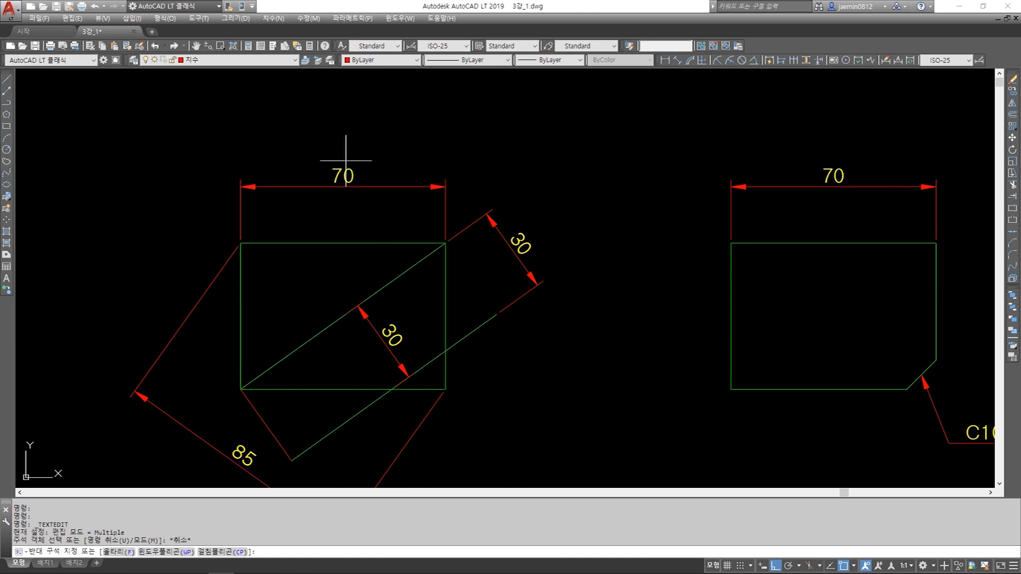
pyautogui.doubleClick(344, 177)
pyautogui.write('65')
pyautogui.click(337, 275)
pyautogui.press('Escape')
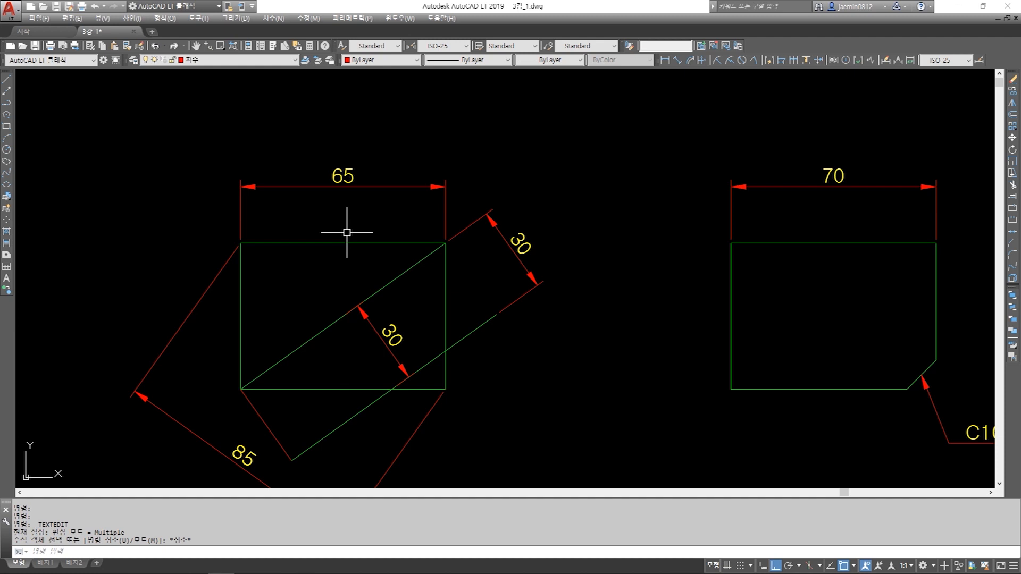
# Delete the first rectangle's two overridden dimensions, the 65 width and the 85 diagonal
pyautogui.click(380, 151)
pyautogui.click(313, 196)
pyautogui.scroll(-2, 351, 186)
pyautogui.moveTo(304, 278); pyautogui.dragTo(312, 260, button='middle')
pyautogui.click(309, 264)
pyautogui.click(290, 286)
pyautogui.press('Delete')
pyautogui.press('Escape')
# Open the loose 70 text directly in the multiline text editor and cancel the edit
pyautogui.scroll(7, 329, 290)
pyautogui.moveTo(266, 285); pyautogui.dragTo(314, 278, button='middle')
pyautogui.doubleClick(320, 270)
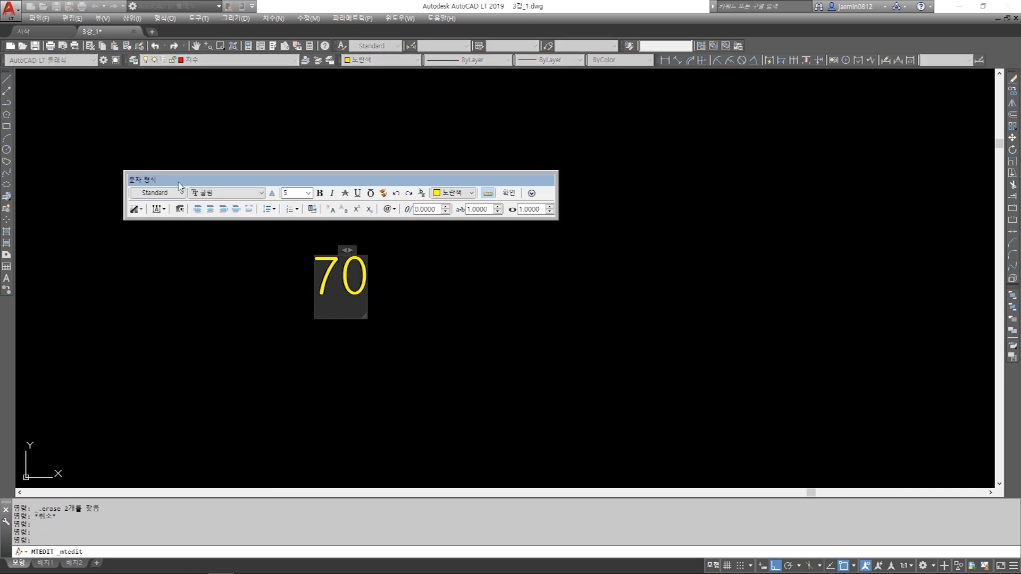
pyautogui.press('Escape')
pyautogui.scroll(-2, 430, 320)
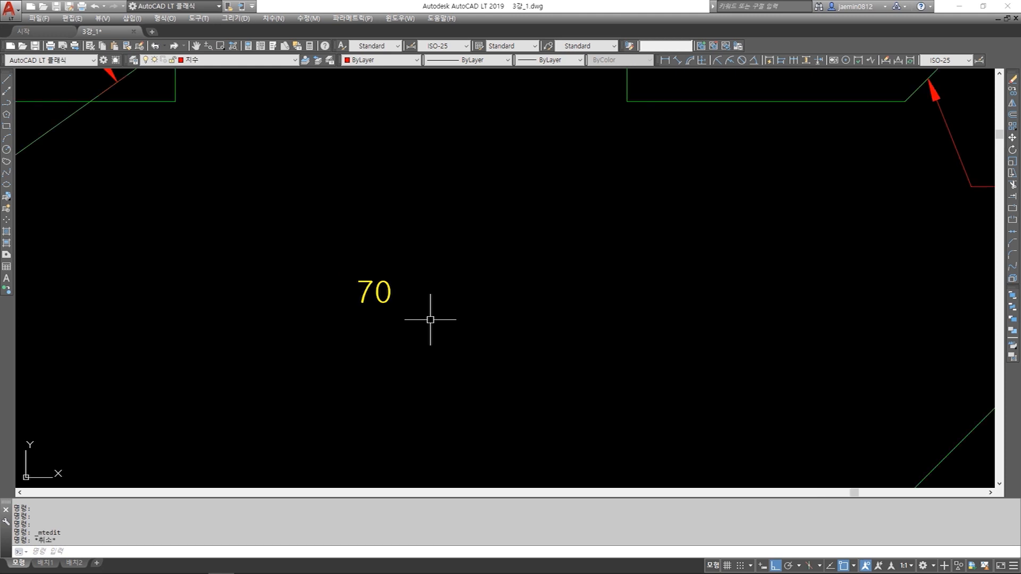
pyautogui.moveTo(420, 341); pyautogui.dragTo(434, 317, button='middle')
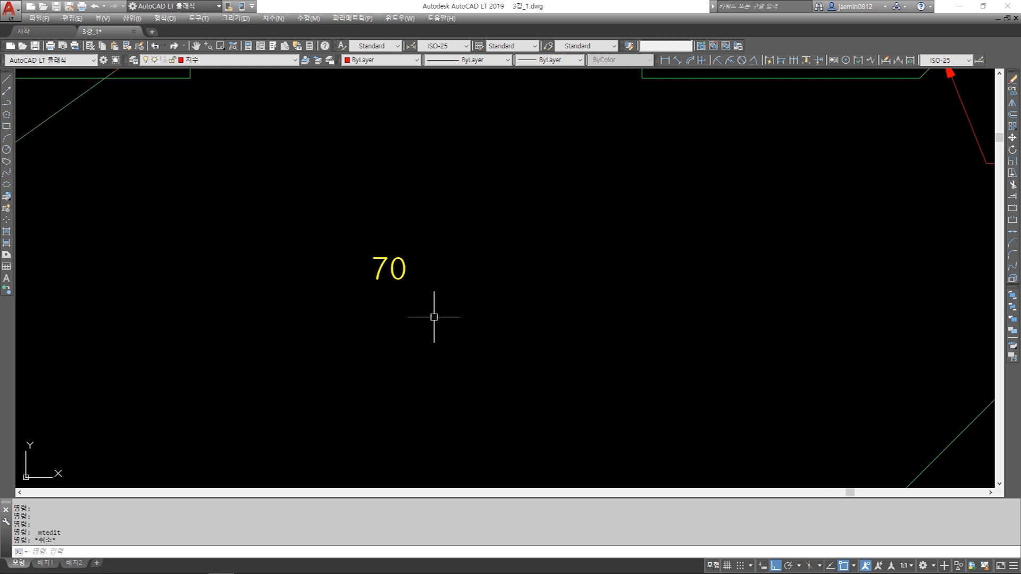
# Open the loose 70 text for editing with the Textedit (ED) command and cancel the edit
pyautogui.write('ED')
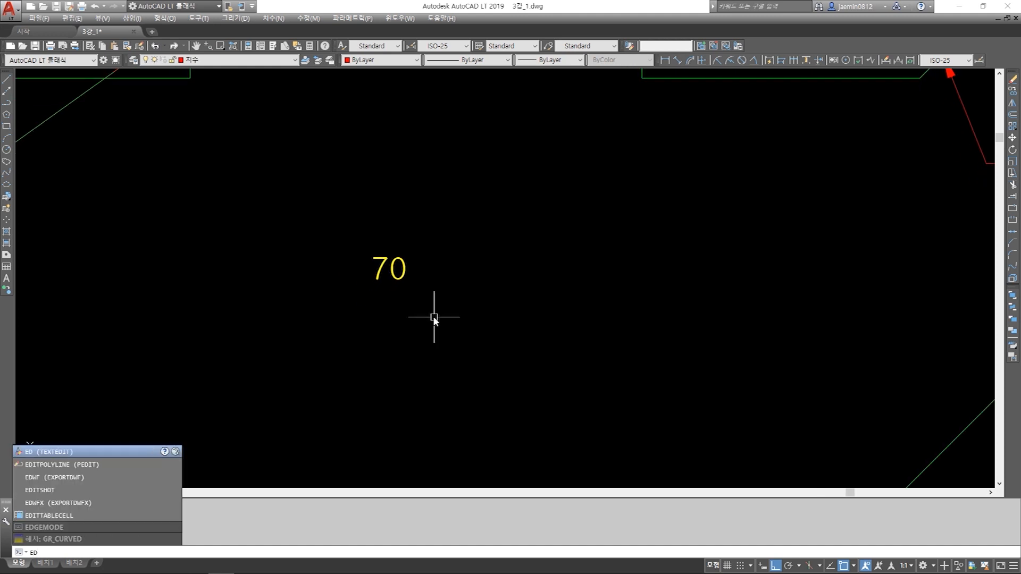
pyautogui.press('Return')
pyautogui.click(396, 277)
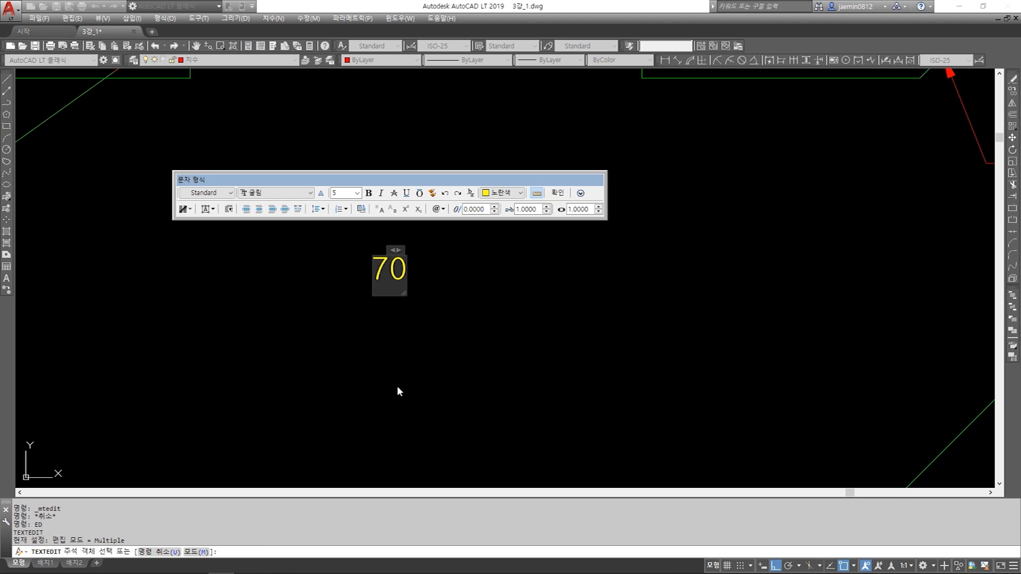
pyautogui.press('Escape')
pyautogui.press('Escape')
# Review the Display, Open and Save, Plot and Publish, and Selection settings in Options (OP), and close the dialog
pyautogui.scroll(-5, 477, 238)
pyautogui.scroll(6, 468, 340)
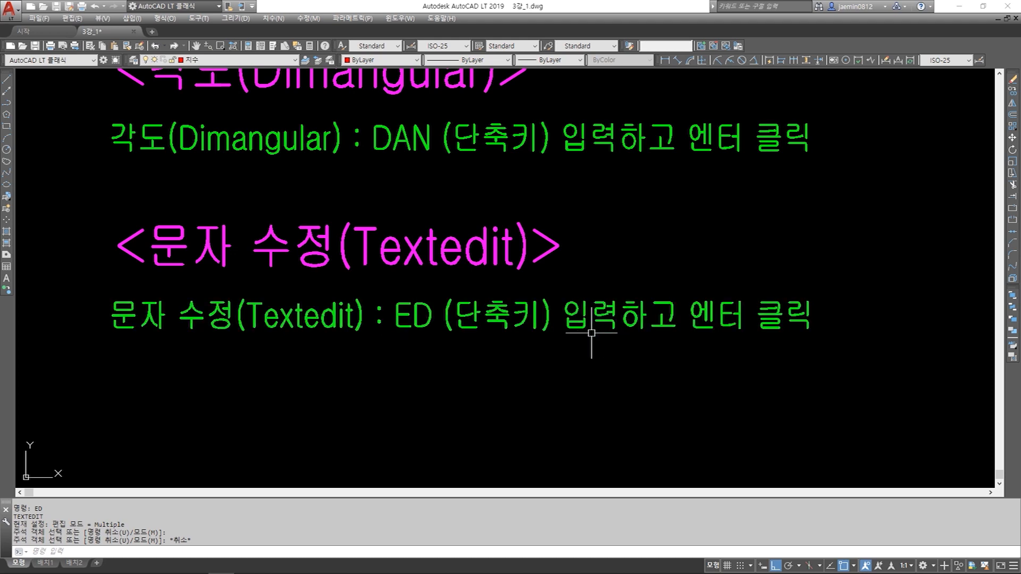
pyautogui.scroll(-5, 592, 333)
pyautogui.scroll(8, 559, 176)
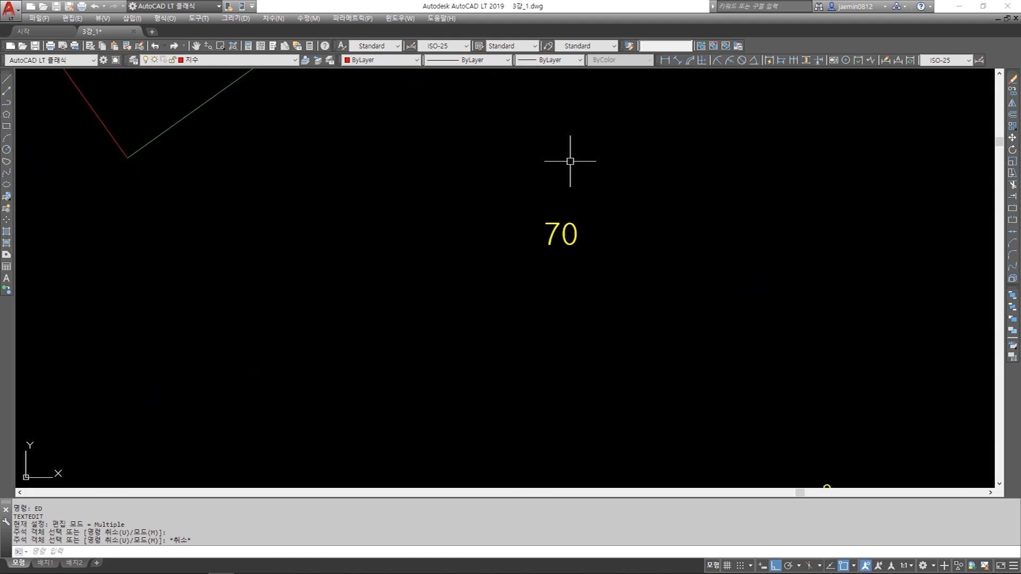
pyautogui.moveTo(551, 230); pyautogui.dragTo(533, 254, button='middle')
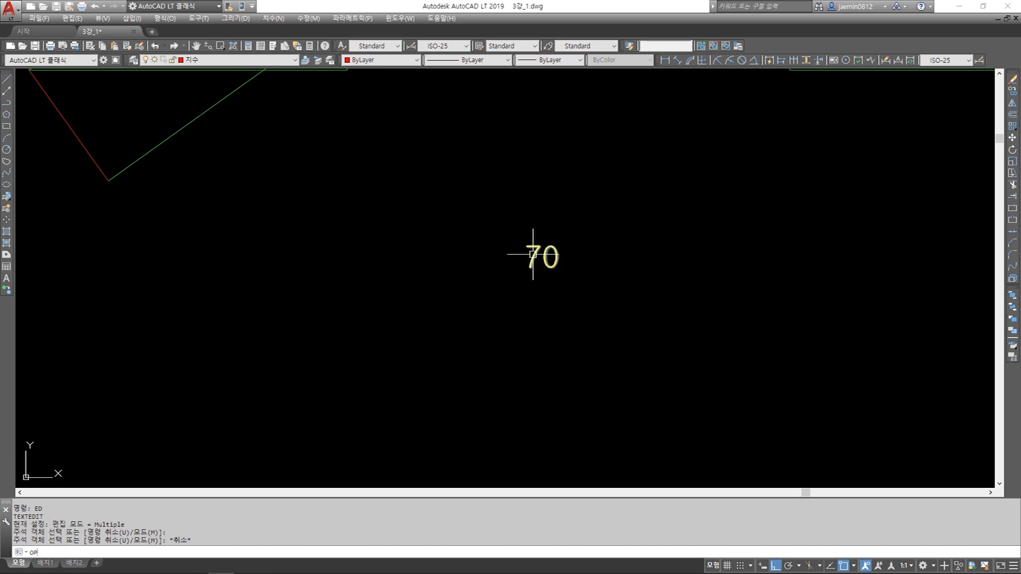
pyautogui.press('Return')
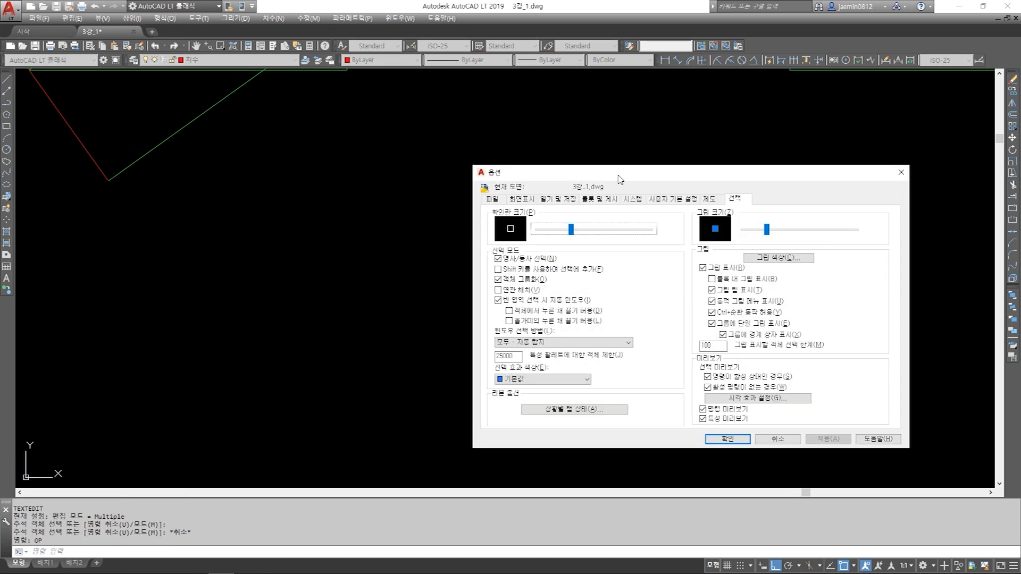
pyautogui.moveTo(620, 179); pyautogui.dragTo(494, 182)
pyautogui.click(367, 203)
pyautogui.click(405, 207)
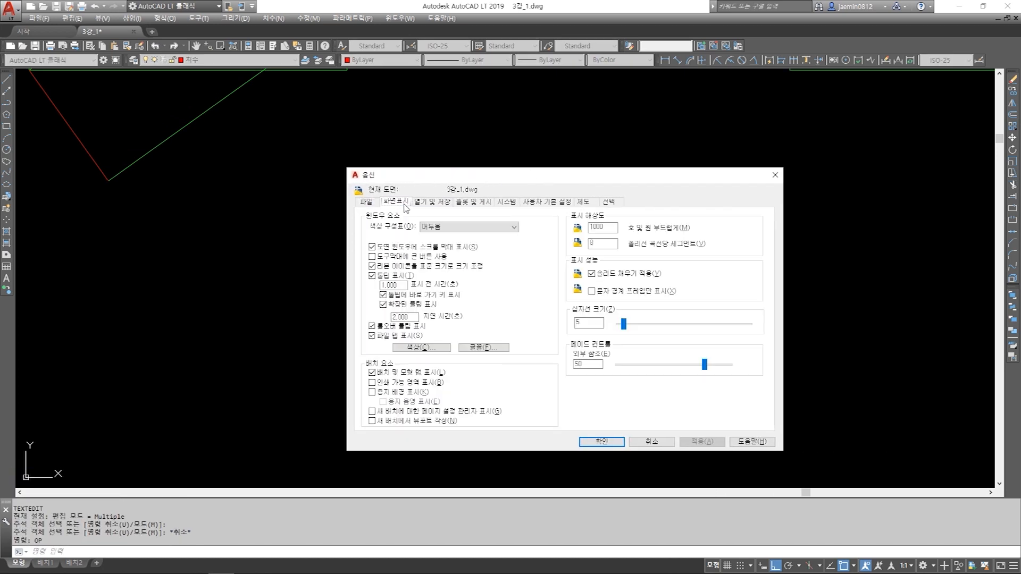
pyautogui.click(432, 203)
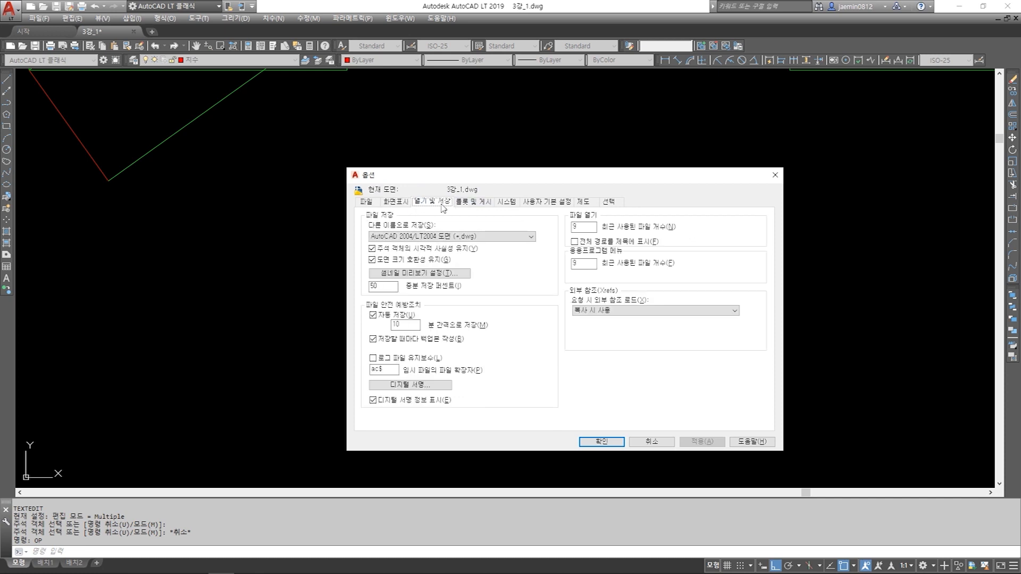
pyautogui.click(465, 204)
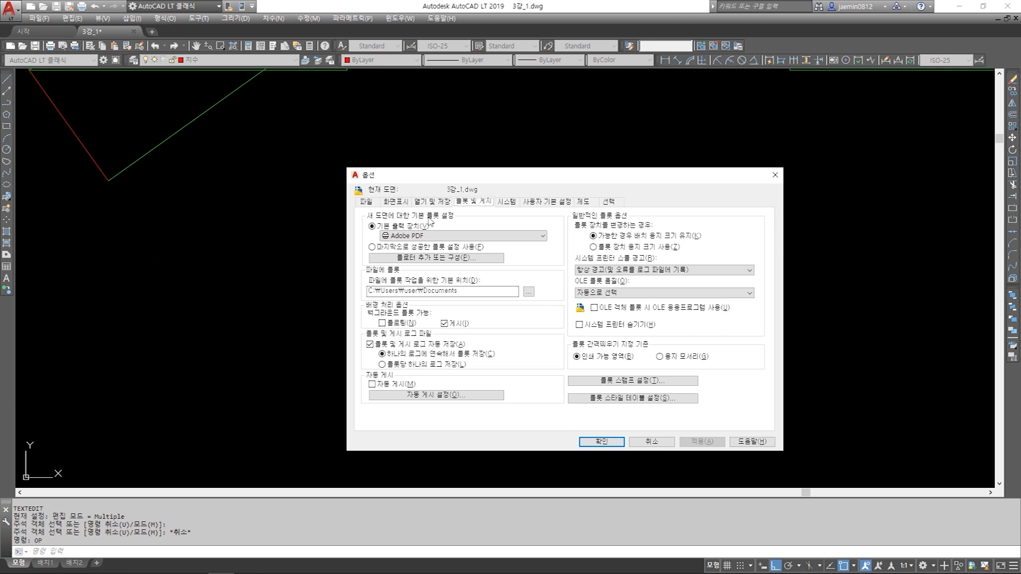
pyautogui.click(612, 202)
pyautogui.moveTo(588, 297)
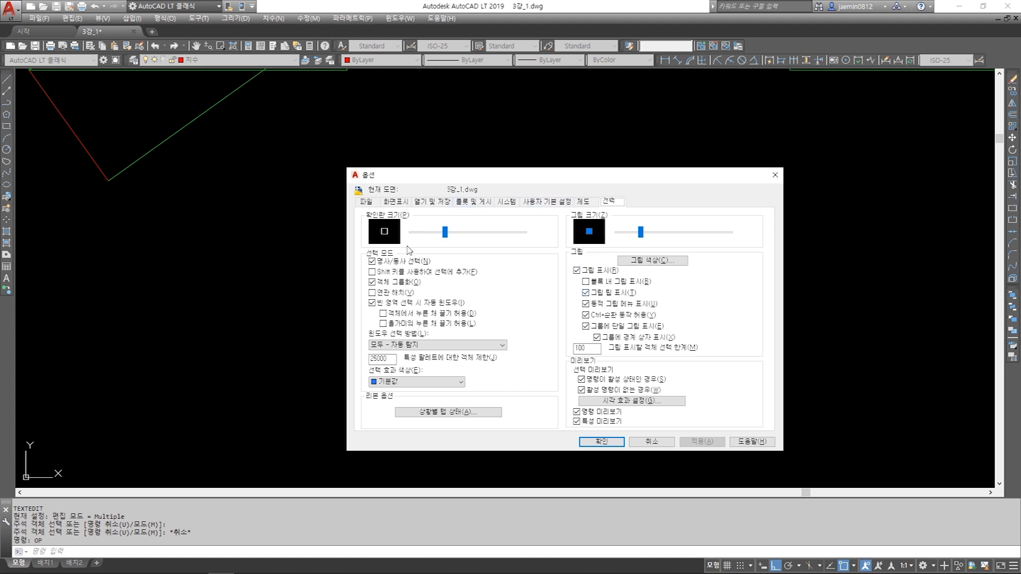
pyautogui.moveTo(431, 274)
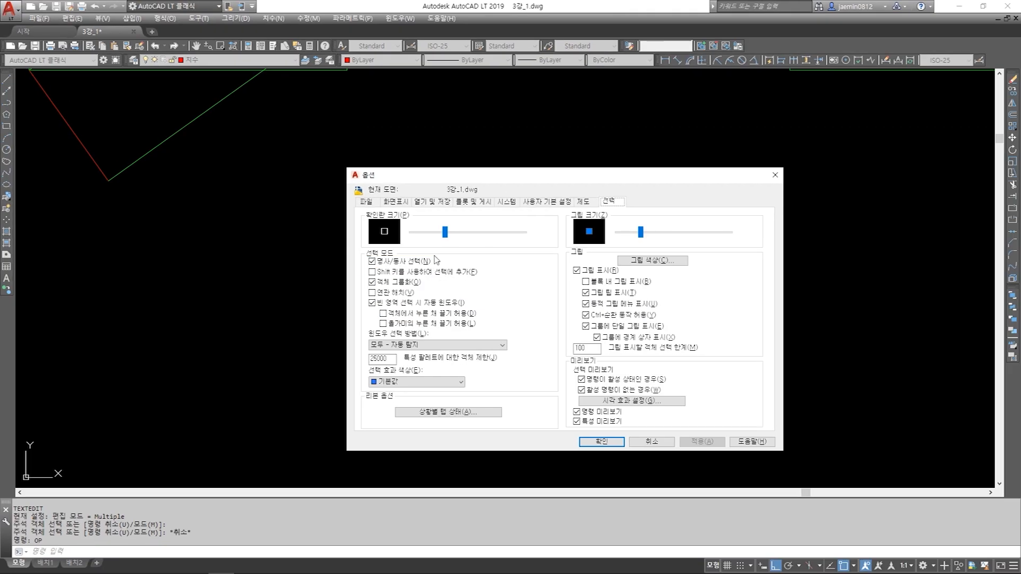
pyautogui.press('Return')
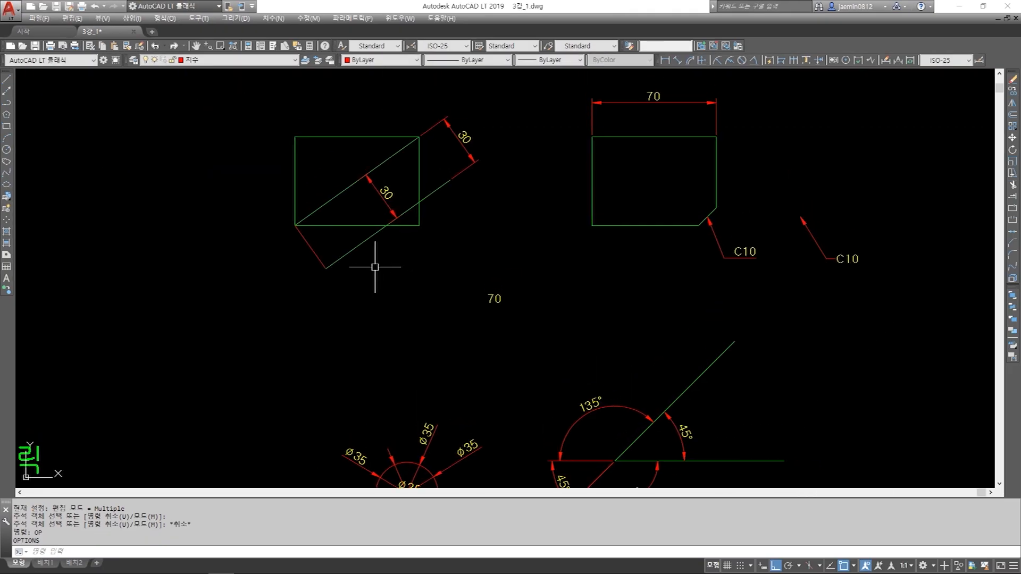
# Move the green line parallel to the first rectangle's diagonal to the 가상선 layer
pyautogui.click(355, 248)
pyautogui.click(236, 59)
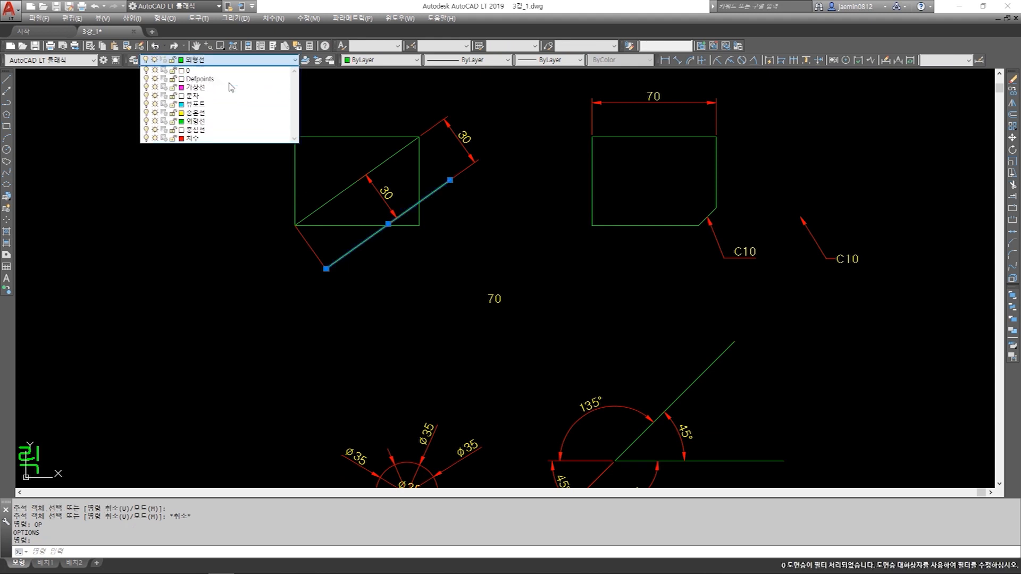
pyautogui.click(231, 87)
pyautogui.press('Escape')
pyautogui.scroll(4, 357, 226)
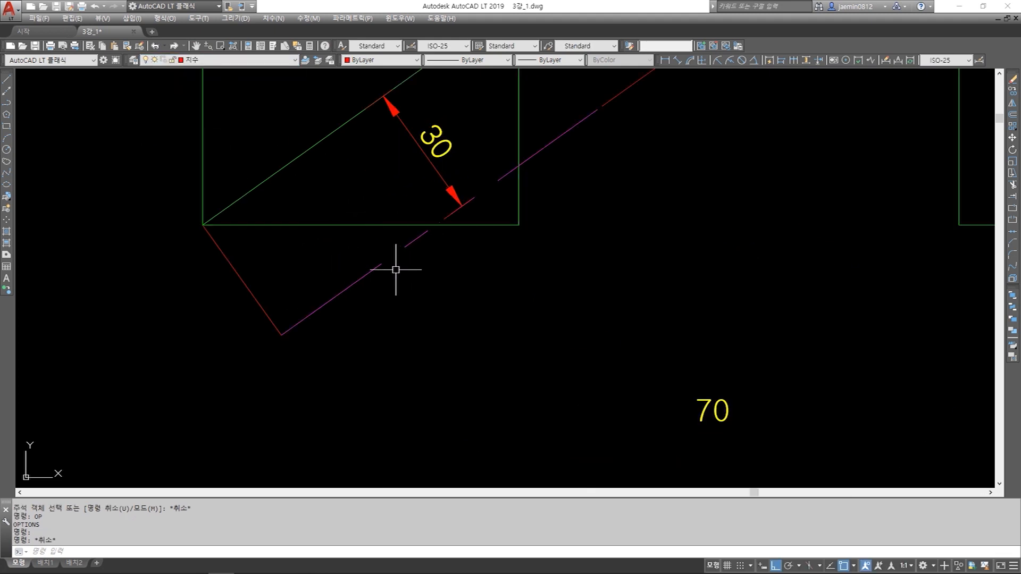
# Open the loose 70 text directly in the multiline text editor and close the editor
pyautogui.scroll(-2, 376, 262)
pyautogui.press('Escape')
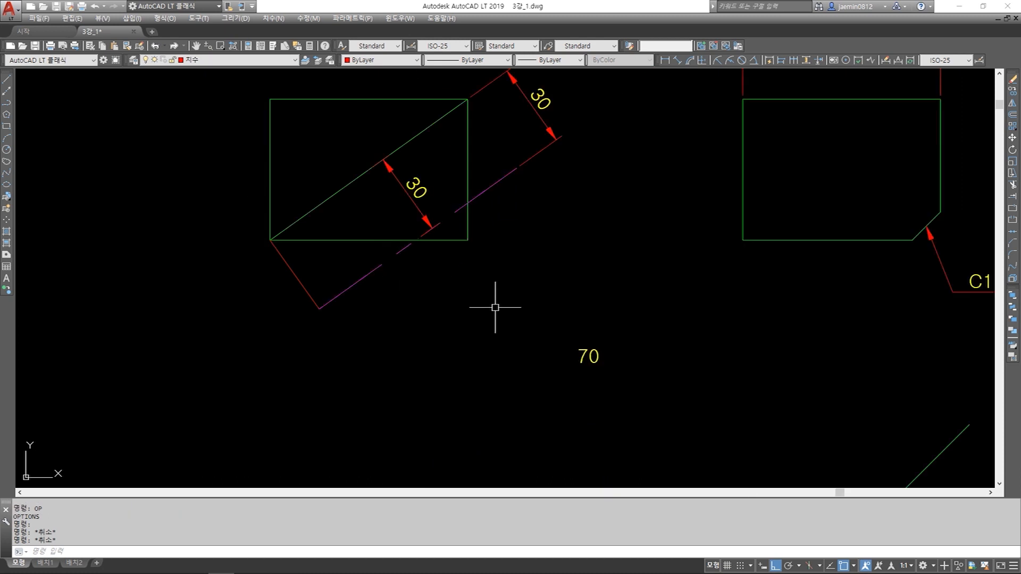
pyautogui.doubleClick(587, 356)
pyautogui.click(543, 365)
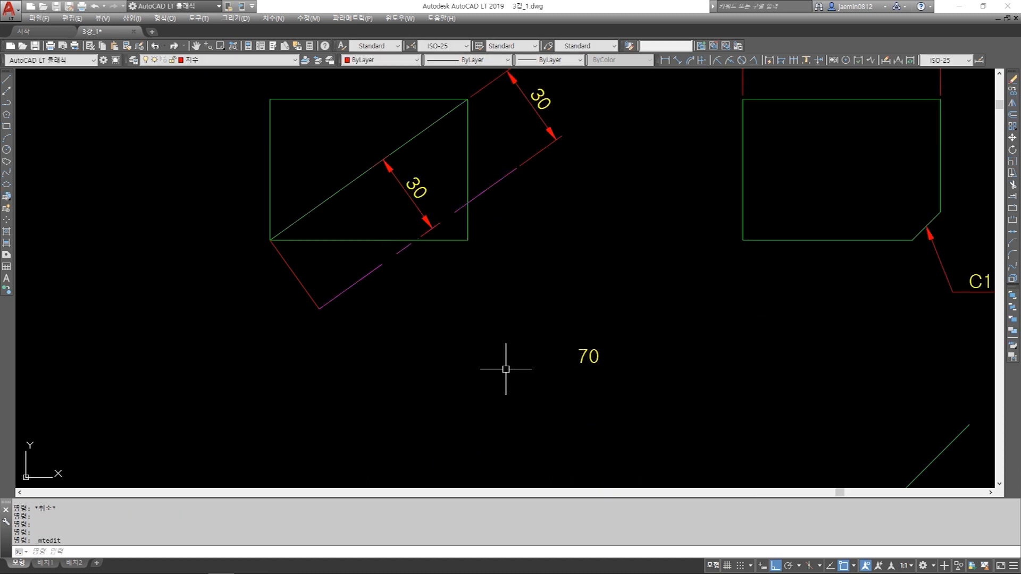
# Turn off noun/verb selection (명사/동사 선택) in the Options (OP) selection modes and accept the change
pyautogui.write('op')
pyautogui.press('Return')
pyautogui.click(524, 259)
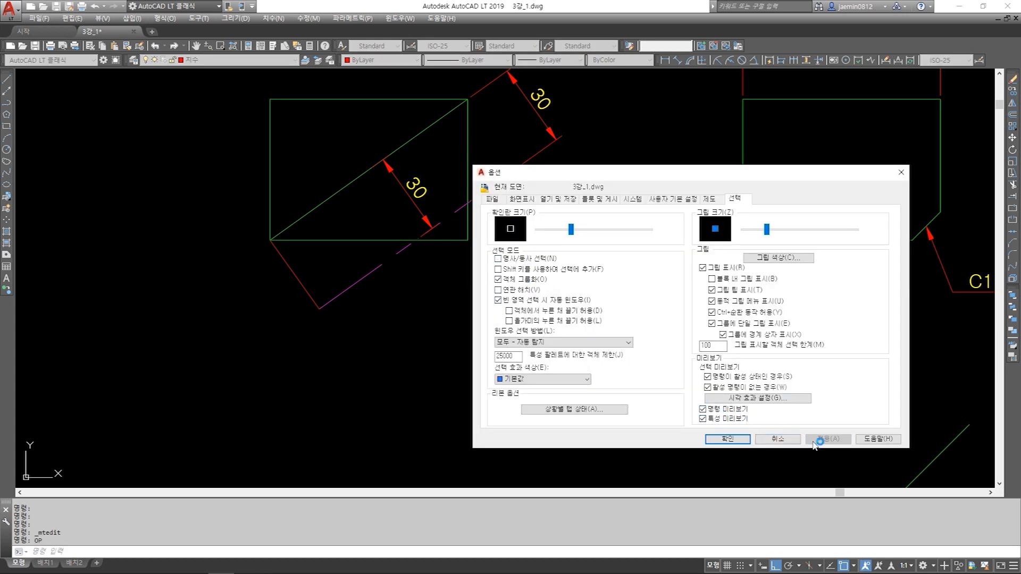
pyautogui.click(728, 439)
# Try to move the first rectangle's top edge to the 뷰포트 layer with the edge preselected
pyautogui.moveTo(348, 180); pyautogui.dragTo(360, 257, button='middle')
pyautogui.press('Escape')
pyautogui.click(351, 197)
pyautogui.click(326, 142)
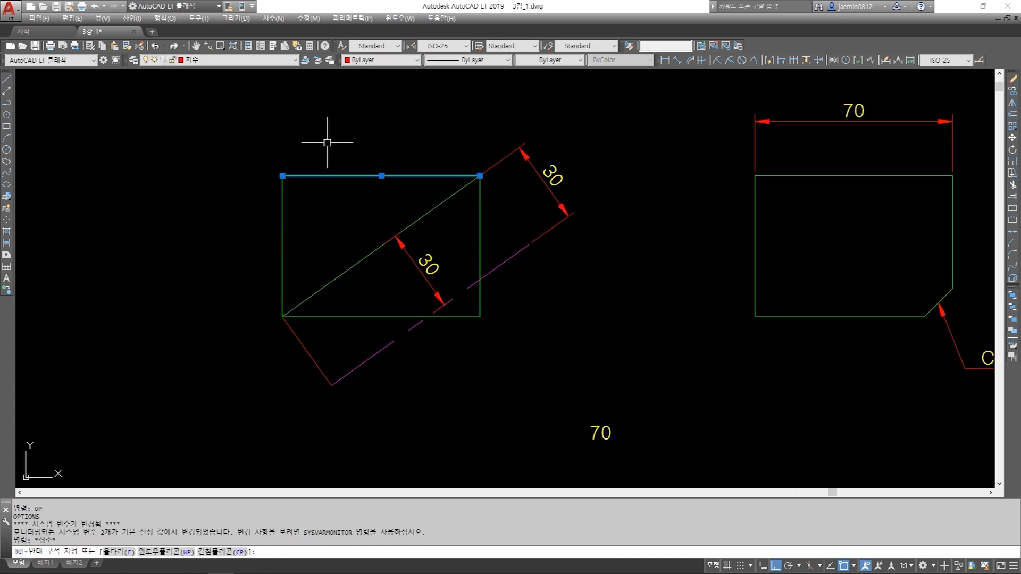
pyautogui.click(326, 141)
pyautogui.click(349, 212)
pyautogui.click(249, 60)
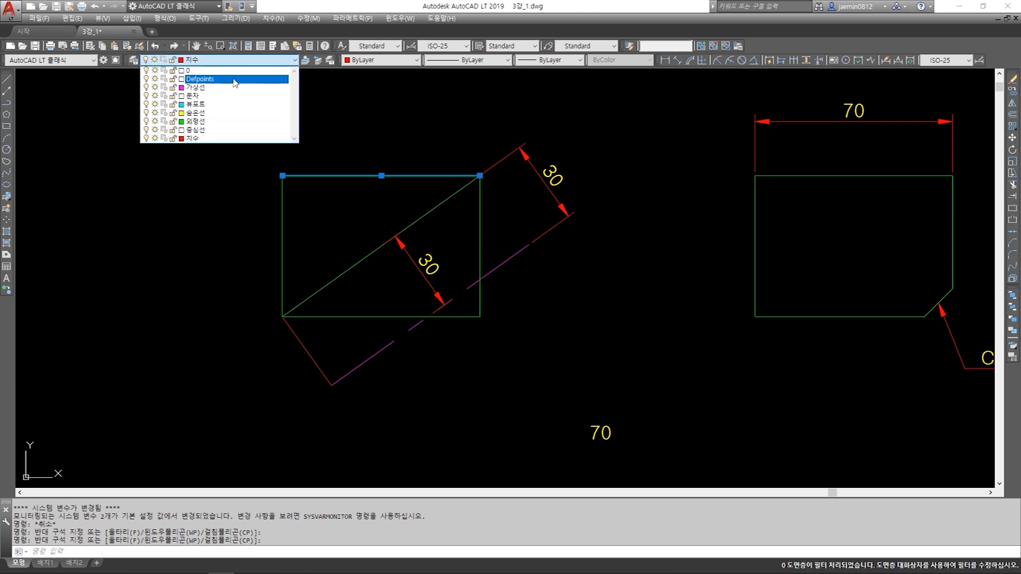
pyautogui.click(222, 106)
pyautogui.press('Escape')
pyautogui.click(342, 209)
pyautogui.click(335, 174)
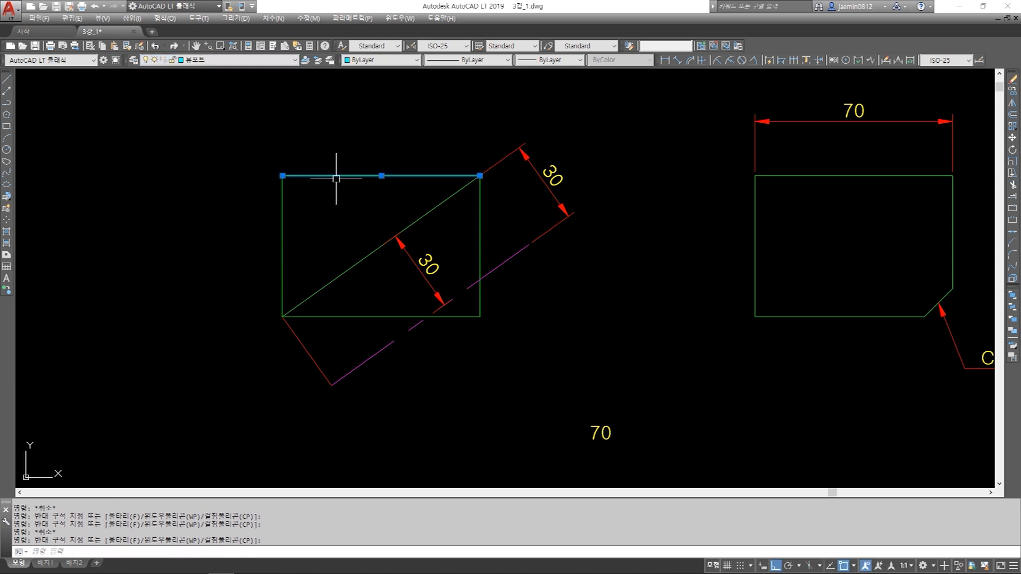
pyautogui.scroll(2, 340, 176)
pyautogui.press('Escape')
pyautogui.click(361, 143)
pyautogui.click(329, 221)
pyautogui.click(356, 146)
pyautogui.click(328, 189)
pyautogui.press('Escape')
# Select the first rectangle's top edge and choose the 중심선 layer with noun/verb selection off
pyautogui.click(330, 153)
pyautogui.click(294, 207)
pyautogui.click(268, 220)
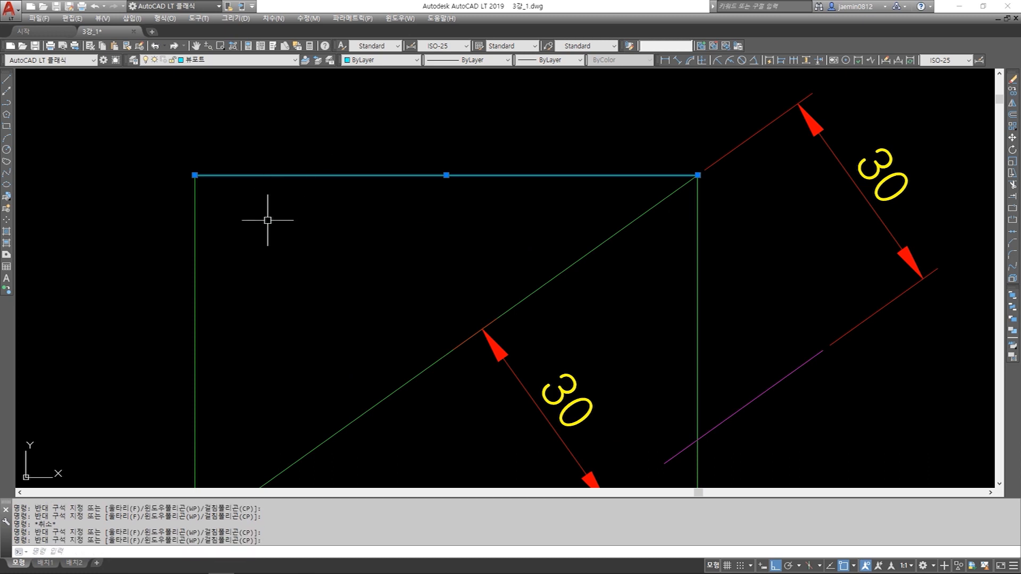
pyautogui.click(234, 60)
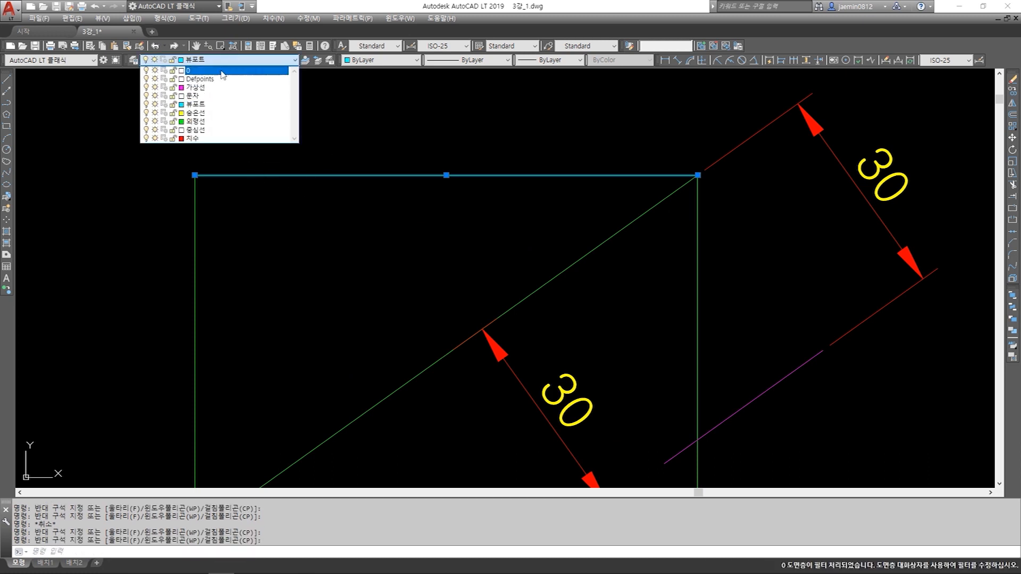
pyautogui.click(216, 138)
pyautogui.press('Escape')
pyautogui.click(328, 159)
pyautogui.click(290, 234)
pyautogui.press('Escape')
pyautogui.click(342, 131)
pyautogui.click(305, 213)
pyautogui.press('Escape')
pyautogui.click(342, 143)
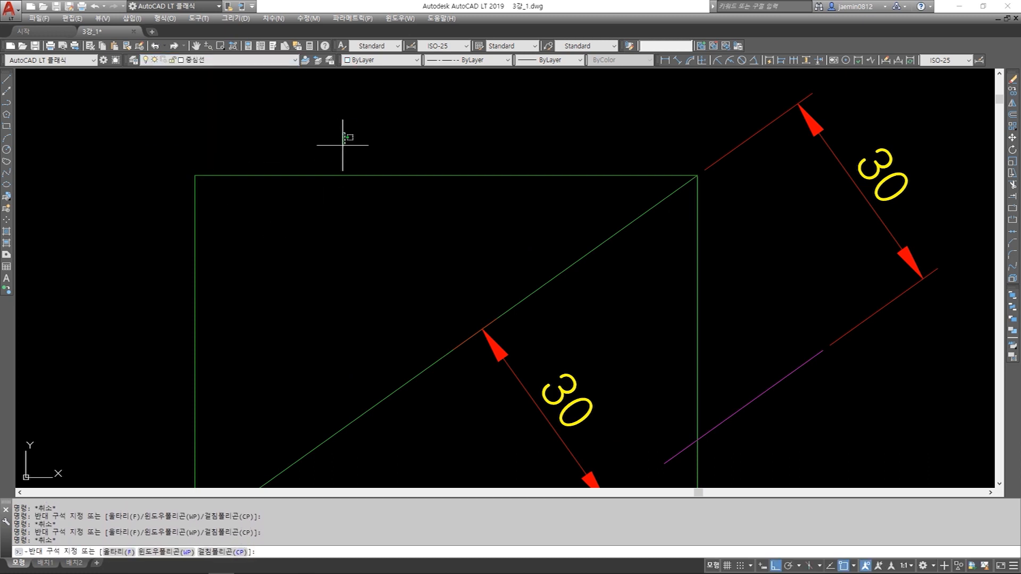
# Try to open the loose 70 text directly for editing, clearing the selection after each attempt
pyautogui.scroll(-2, 304, 220)
pyautogui.moveTo(551, 423); pyautogui.dragTo(438, 171, button='middle')
pyautogui.scroll(2, 493, 235)
pyautogui.press('Escape')
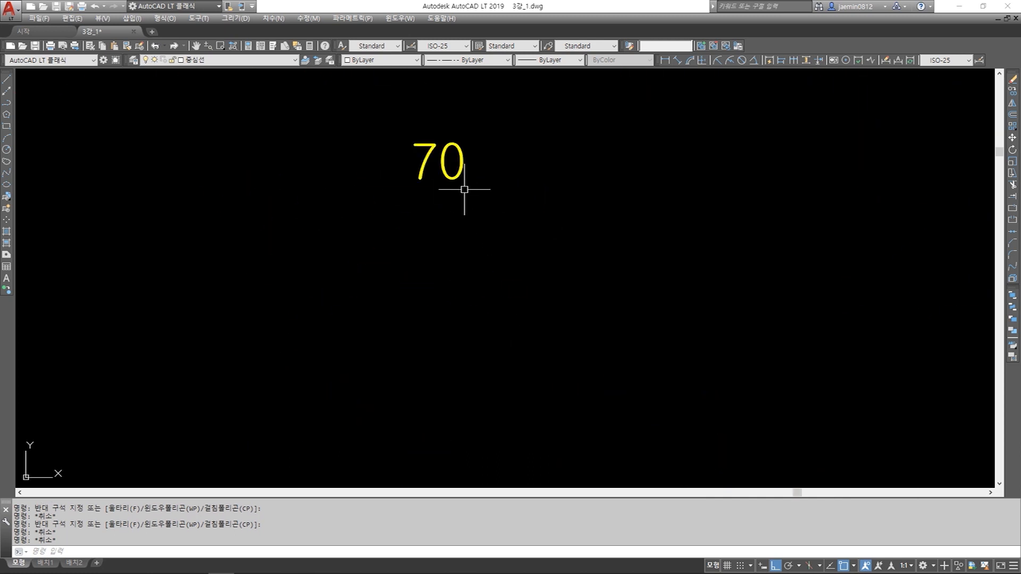
pyautogui.click(445, 161)
pyautogui.click(445, 171)
pyautogui.press('Escape')
pyautogui.moveTo(450, 175); pyautogui.dragTo(452, 238, button='middle')
pyautogui.click(445, 227)
pyautogui.press('Escape')
pyautogui.click(429, 212)
pyautogui.press('Escape')
pyautogui.click(433, 205)
pyautogui.click(447, 205)
pyautogui.click(450, 205)
pyautogui.press('Escape')
pyautogui.press('Escape')
pyautogui.click(449, 240)
pyautogui.press('Escape')
pyautogui.click(433, 231)
pyautogui.press('Escape')
pyautogui.click(428, 222)
pyautogui.click(428, 222)
pyautogui.press('Escape')
pyautogui.click(431, 207)
pyautogui.press('Escape')
pyautogui.click(448, 235)
pyautogui.press('Escape')
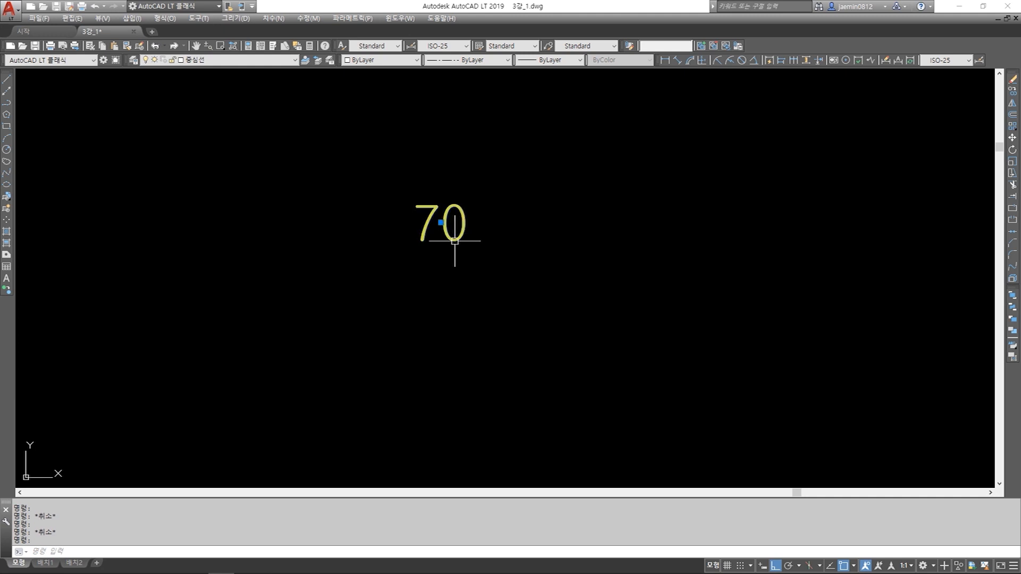
# Open the loose 70 text with the Textedit (ED) command and leave the command without editing
pyautogui.write('ed')
pyautogui.press('Return')
pyautogui.click(452, 256)
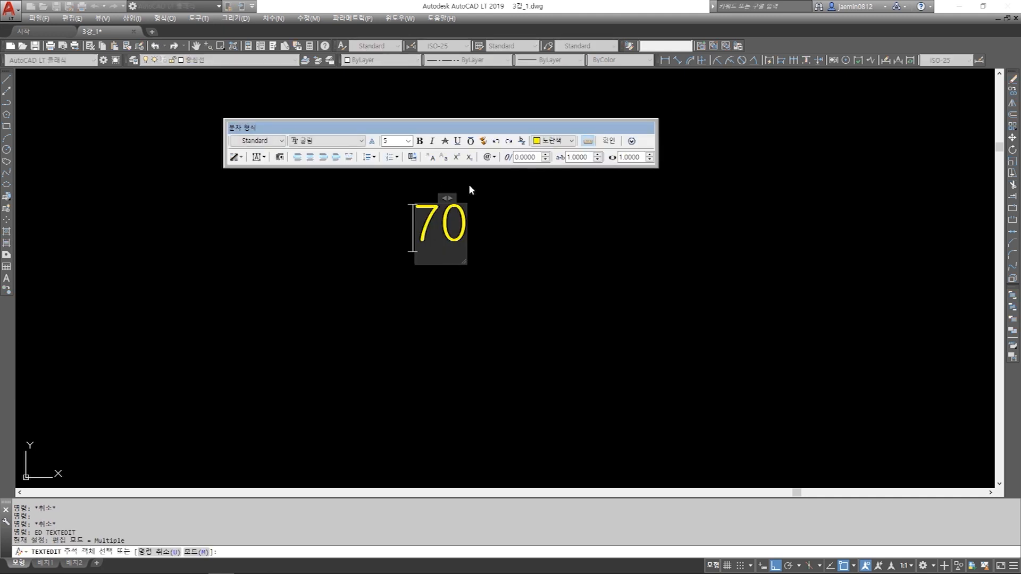
pyautogui.scroll(-5, 460, 304)
pyautogui.press('Escape')
pyautogui.press('Escape')
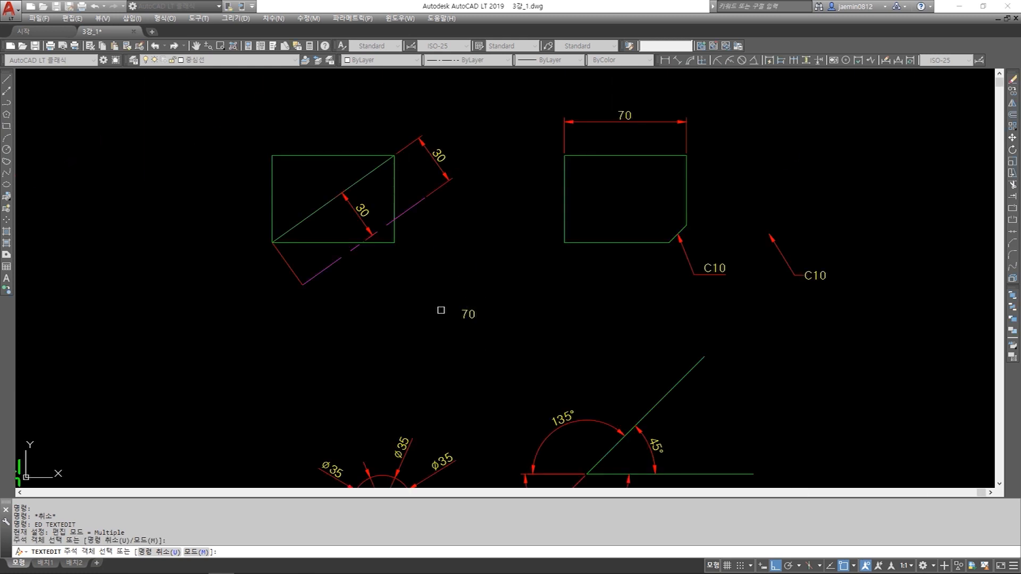
pyautogui.click(361, 155)
pyautogui.scroll(2, 343, 182)
pyautogui.press('Escape')
# Turn on noun/verb selection (명사/동사 선택) in the Options (OP) selection modes and accept the change
pyautogui.write('OP')
pyautogui.press('Return')
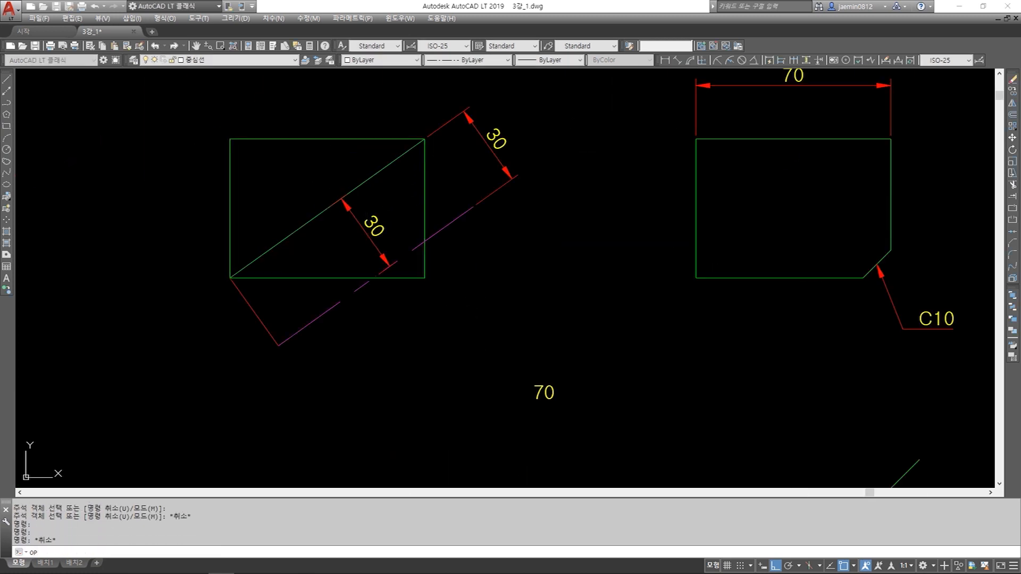
pyautogui.moveTo(615, 176); pyautogui.dragTo(428, 170)
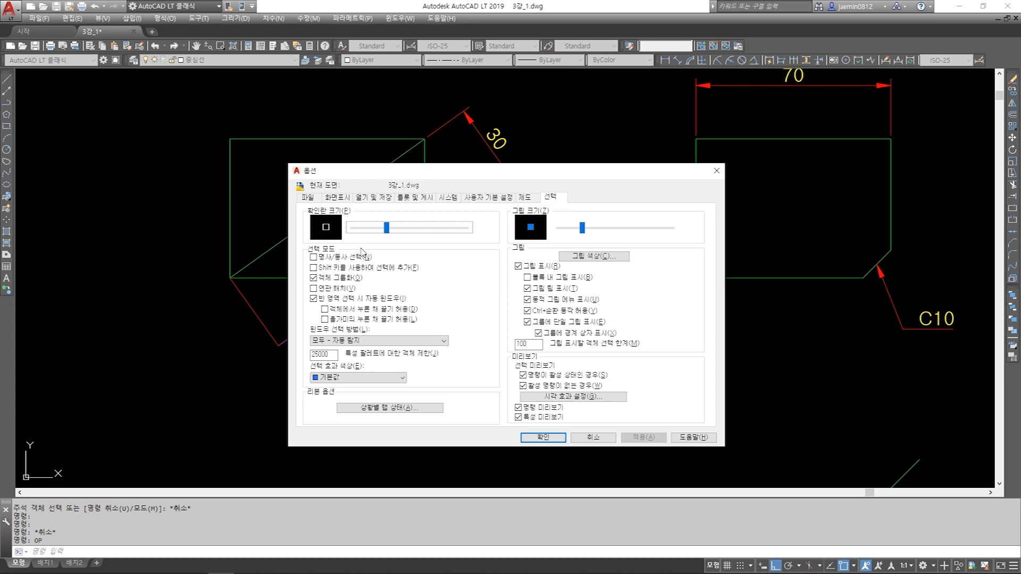
pyautogui.doubleClick(331, 268)
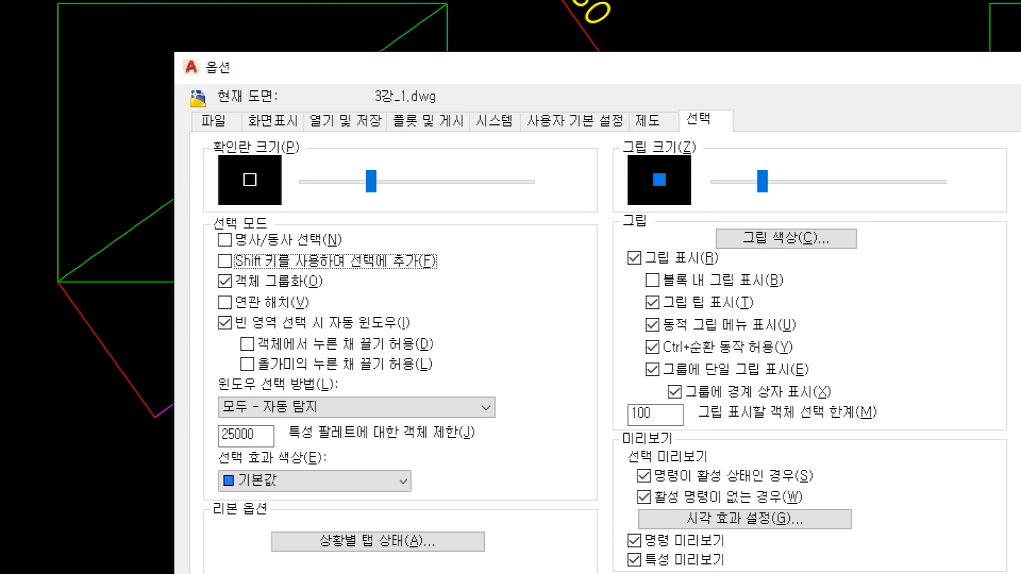
pyautogui.moveTo(202, 220); pyautogui.dragTo(360, 255)
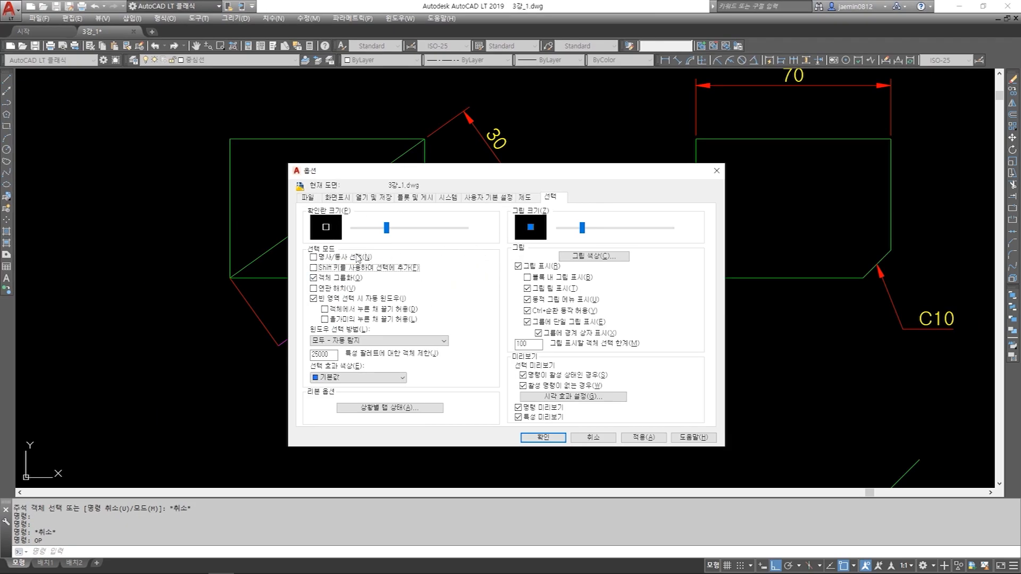
pyautogui.click(357, 258)
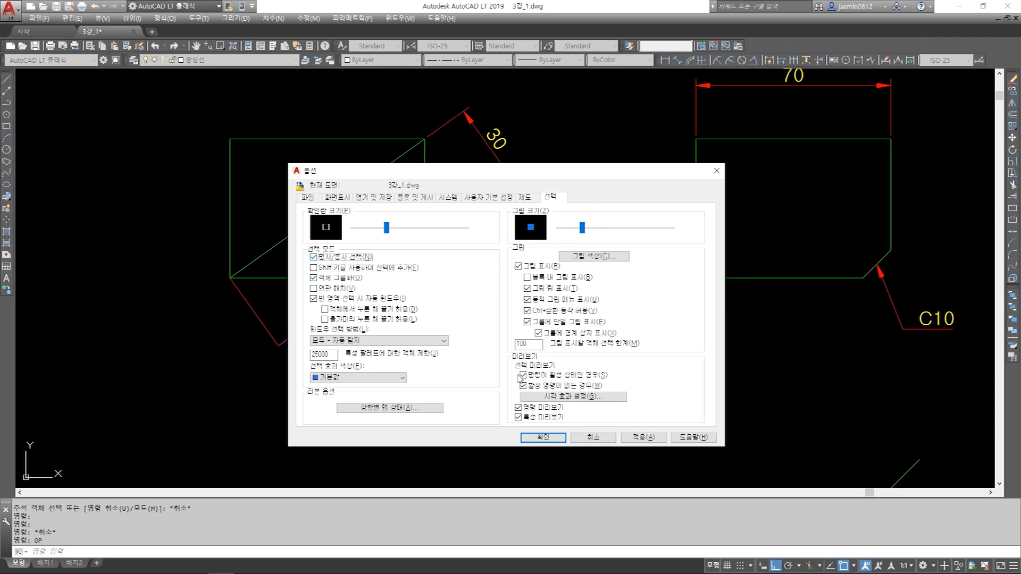
pyautogui.click(543, 437)
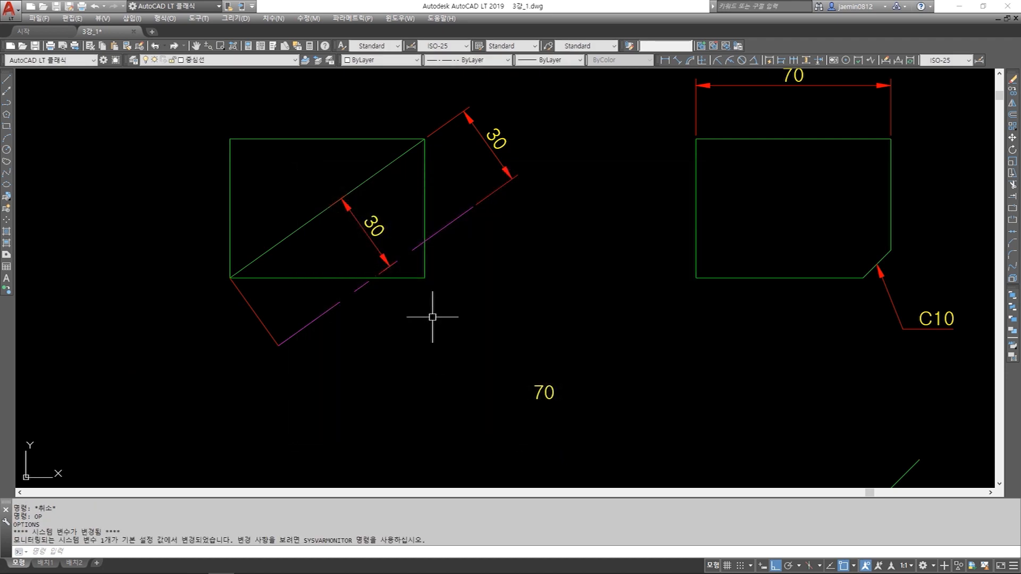
# Move the first rectangle's top edge to the 중심선 layer and clear the selection
pyautogui.moveTo(434, 321); pyautogui.dragTo(452, 360, button='middle')
pyautogui.press('Escape')
pyautogui.click(357, 208)
pyautogui.click(324, 157)
pyautogui.click(339, 140)
pyautogui.click(315, 194)
pyautogui.click(321, 158)
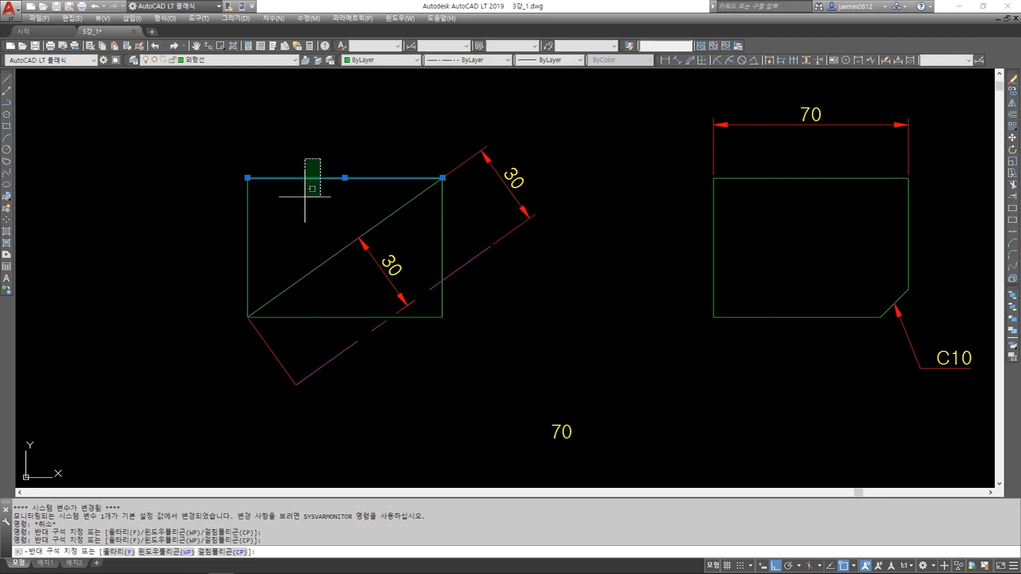
pyautogui.click(305, 192)
pyautogui.click(228, 59)
pyautogui.click(221, 129)
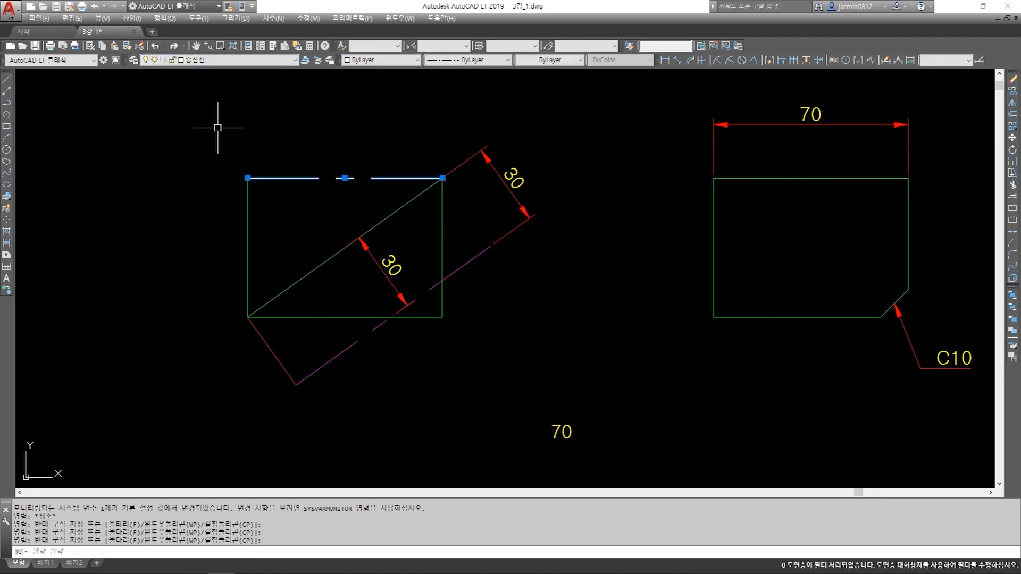
pyautogui.press('Escape')
# Clear the selection and open the loose 70 text directly for editing, replacing its content with 수정
pyautogui.moveTo(488, 351); pyautogui.dragTo(467, 303, button='middle')
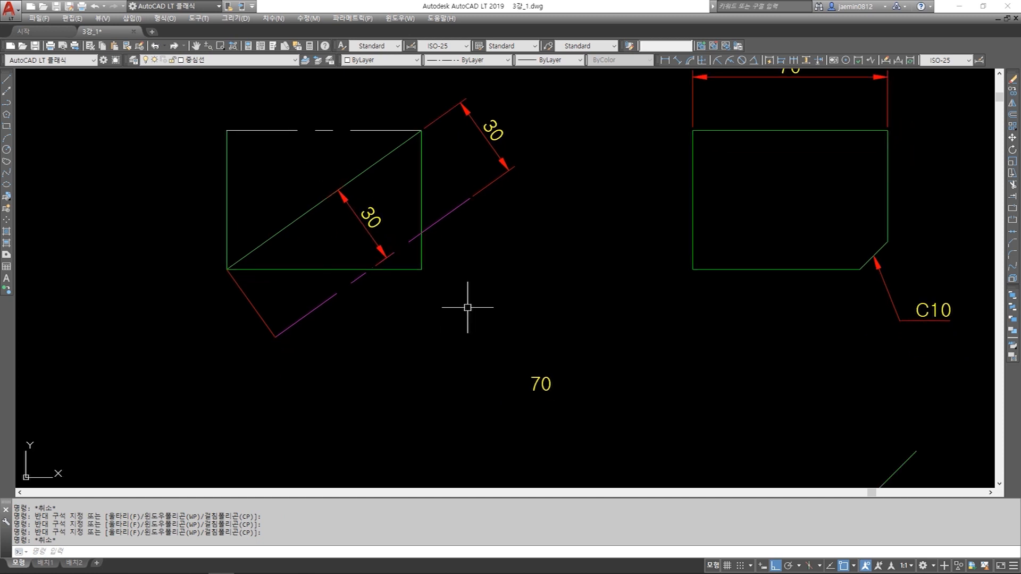
pyautogui.press('Escape')
pyautogui.doubleClick(538, 378)
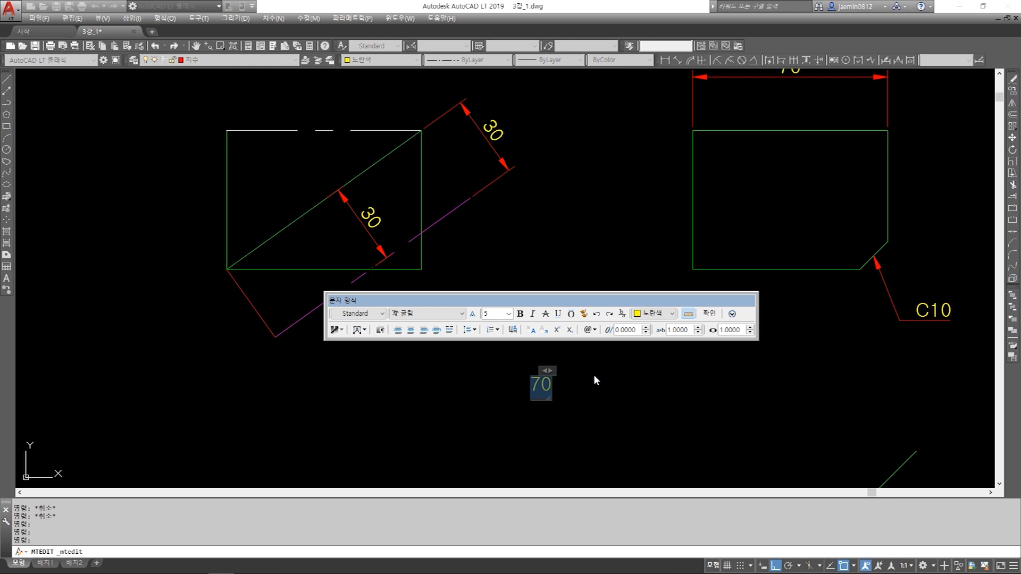
pyautogui.write('수정')
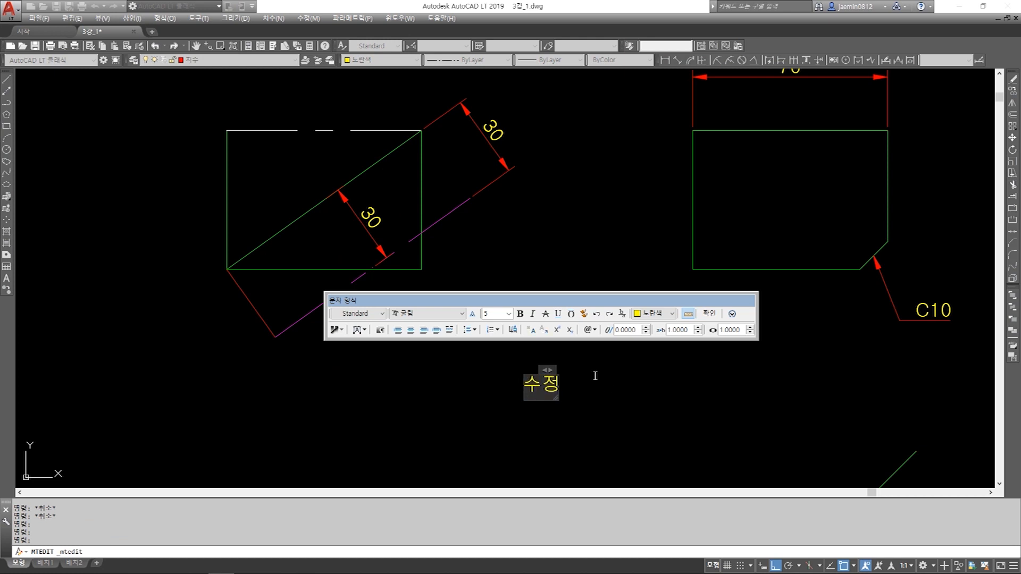
pyautogui.click(595, 376)
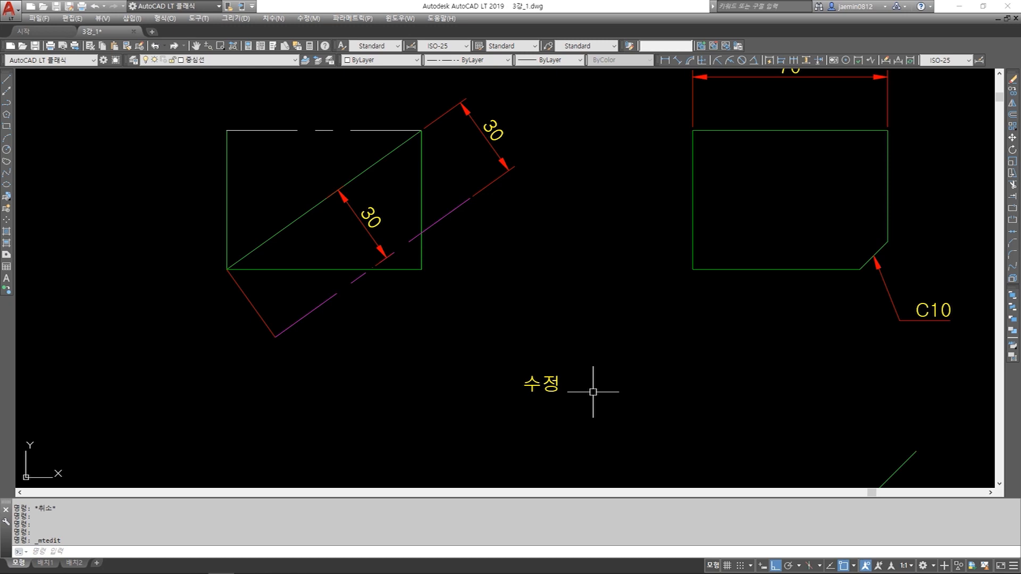
# Match the properties of the first rectangle's diagonal onto the purple center line parallel to it
pyautogui.scroll(-4, 520, 303)
pyautogui.moveTo(554, 210); pyautogui.dragTo(564, 204, button='middle')
pyautogui.scroll(3, 563, 207)
pyautogui.scroll(-6, 547, 235)
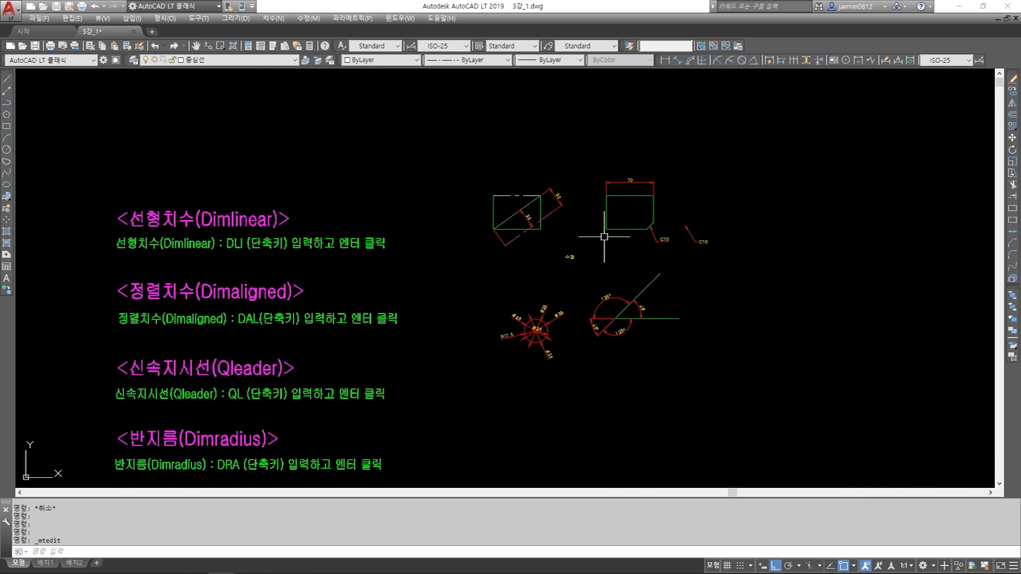
pyautogui.moveTo(428, 299); pyautogui.dragTo(515, 216, button='middle')
pyautogui.moveTo(440, 328); pyautogui.dragTo(469, 238, button='middle')
pyautogui.scroll(2, 436, 363)
pyautogui.moveTo(426, 366); pyautogui.dragTo(423, 284, button='middle')
pyautogui.scroll(-2, 418, 298)
pyautogui.press('Escape')
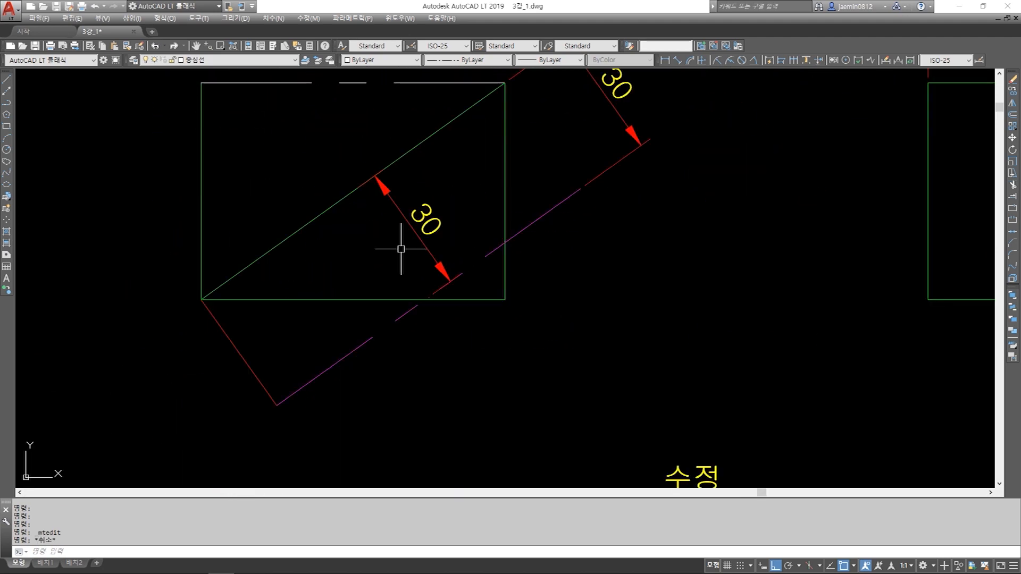
pyautogui.write('MM')
pyautogui.press('Return')
pyautogui.click(335, 204)
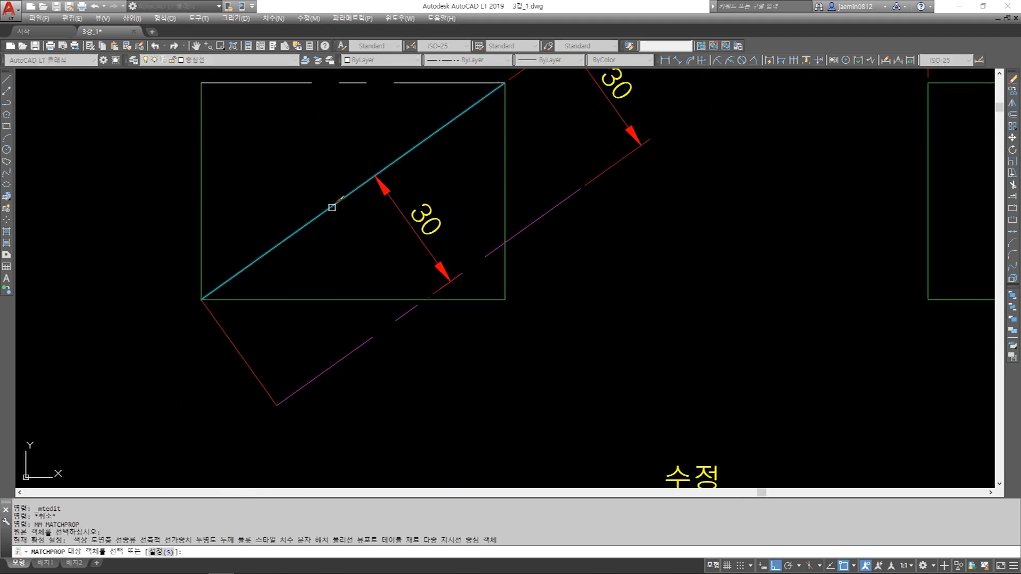
pyautogui.click(430, 293)
pyautogui.press('Escape')
pyautogui.press('Escape')
# Erase both 30 dimensions and the short red line between the rectangle's lower-left corner and the parallel line
pyautogui.write('E')
pyautogui.press('Return')
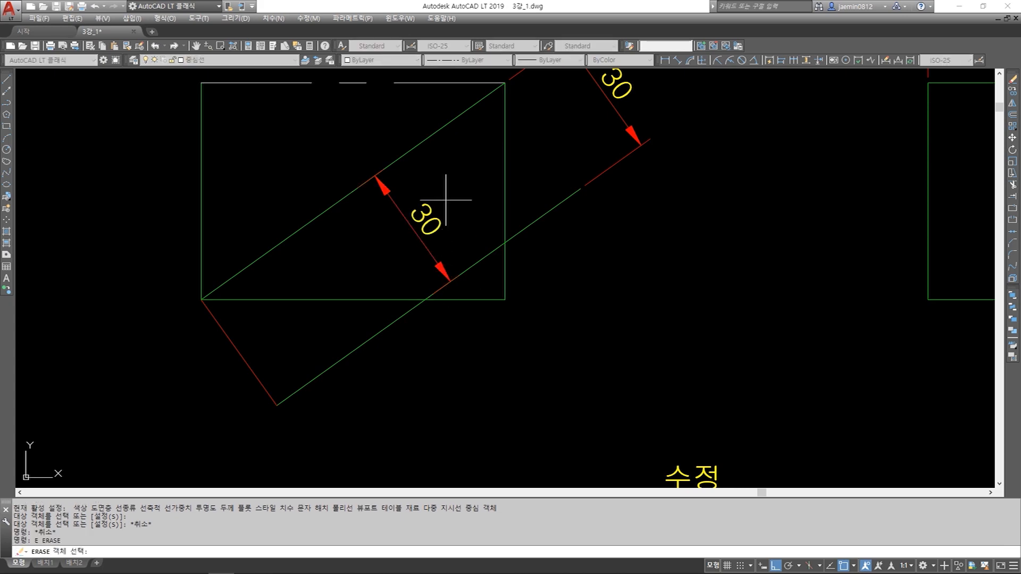
pyautogui.click(456, 205)
pyautogui.click(417, 248)
pyautogui.press('Return')
pyautogui.scroll(-5, 415, 255)
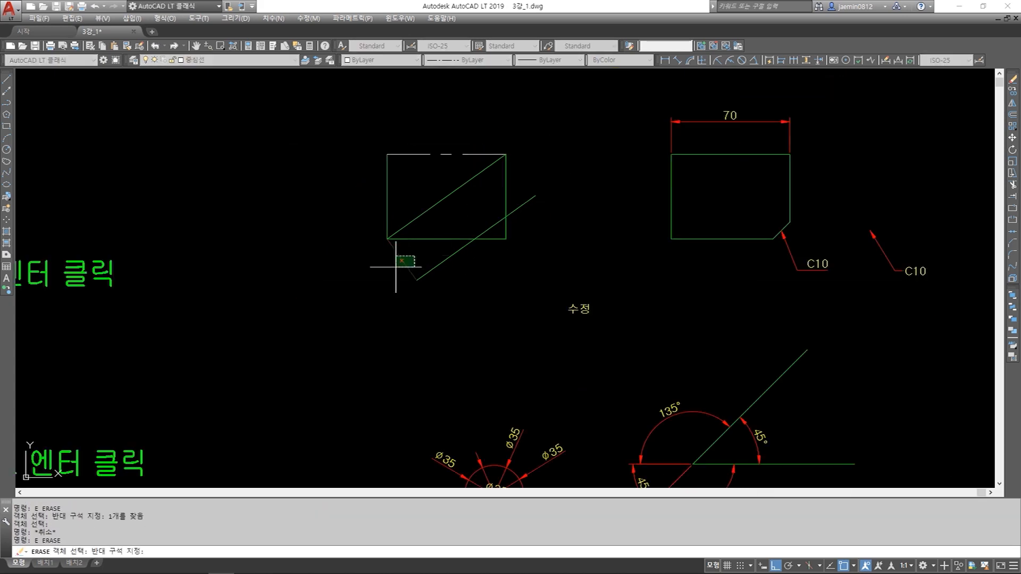
pyautogui.scroll(2, 418, 303)
pyautogui.moveTo(447, 370); pyautogui.dragTo(461, 251, button='middle')
pyautogui.press('Escape')
# Add an aligned dimension from the first rectangle's upper-right corner to the upper end of the parallel line
pyautogui.scroll(-1, 465, 269)
pyautogui.moveTo(459, 89); pyautogui.dragTo(459, 178, button='middle')
pyautogui.scroll(2, 459, 177)
pyautogui.moveTo(526, 142); pyautogui.dragTo(525, 170, button='middle')
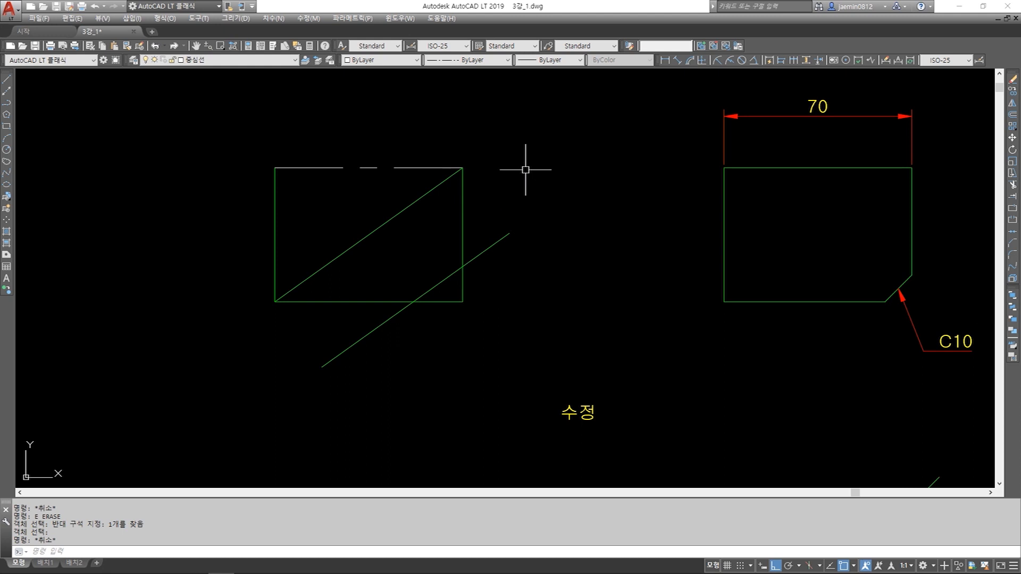
pyautogui.click(677, 60)
pyautogui.click(463, 168)
pyautogui.click(510, 233)
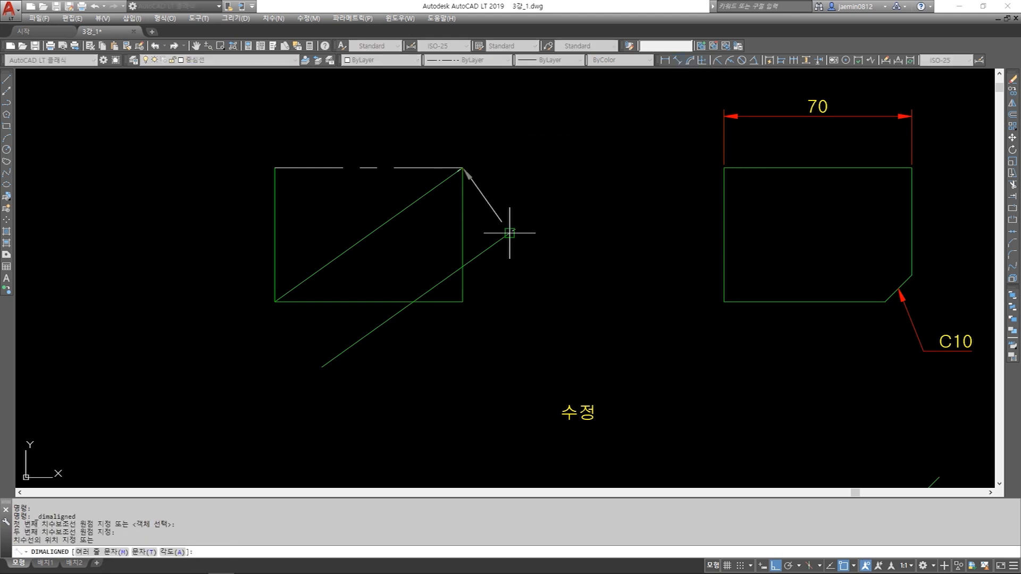
pyautogui.click(547, 212)
pyautogui.press('Escape')
pyautogui.press('Escape')
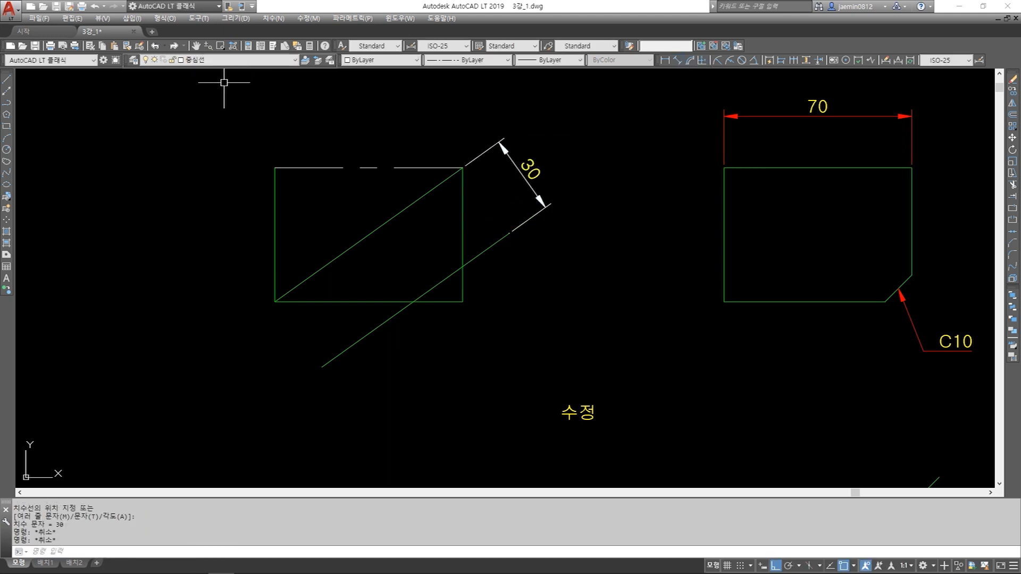
# Match the properties of the second rectangle's 70 dimension onto the new aligned 30 dimension
pyautogui.click(218, 59)
pyautogui.click(203, 141)
pyautogui.press('Escape')
pyautogui.write('ma')
pyautogui.press('Return')
pyautogui.click(724, 130)
pyautogui.click(538, 197)
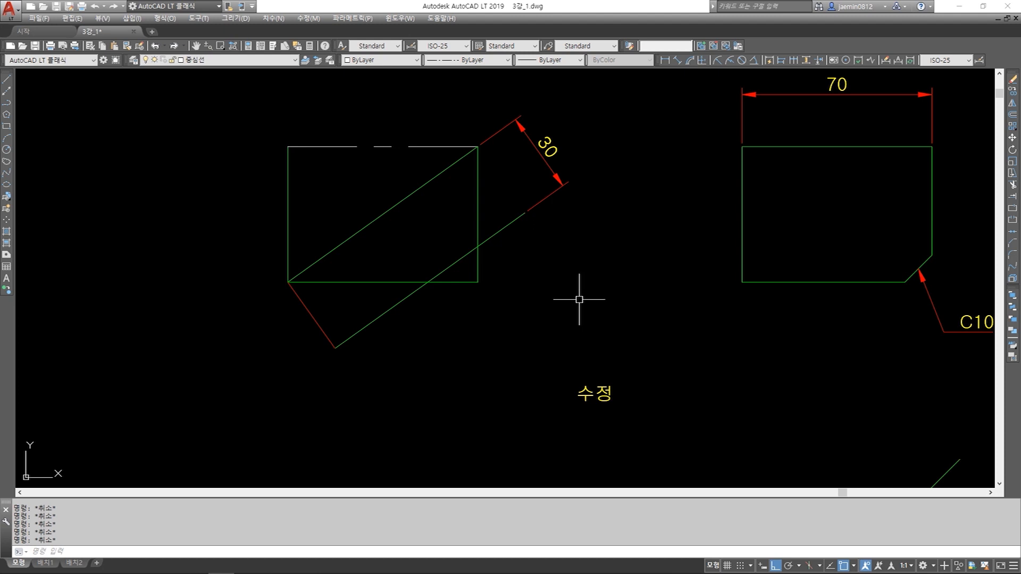
# Erase the Ø35 diameter dimensions whose text lies outside the circle
pyautogui.scroll(-5, 582, 292)
pyautogui.scroll(5, 563, 303)
pyautogui.scroll(2, 519, 370)
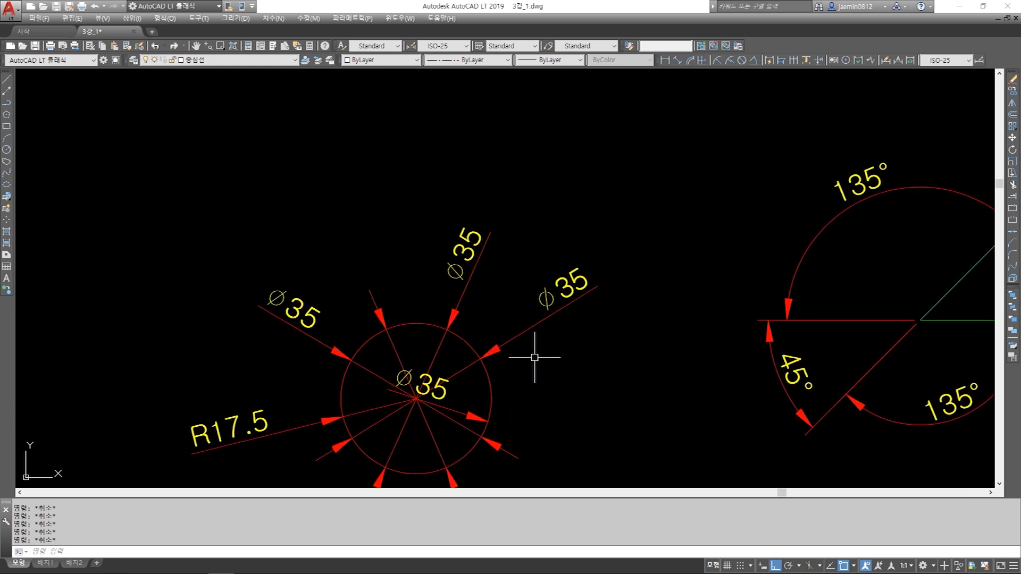
pyautogui.moveTo(551, 319); pyautogui.dragTo(548, 269, button='middle')
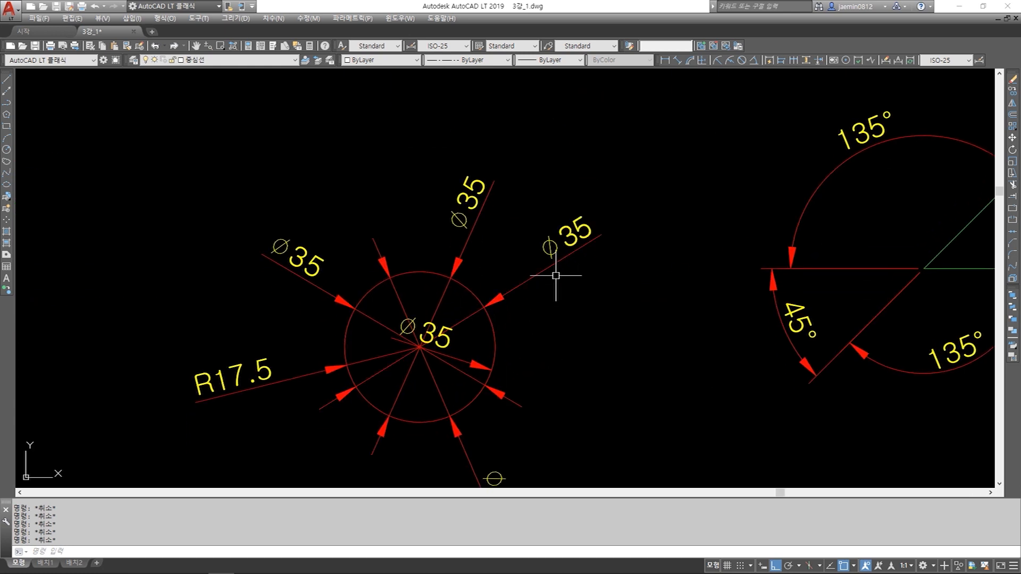
pyautogui.moveTo(391, 306); pyautogui.dragTo(450, 279, button='middle')
pyautogui.write('e')
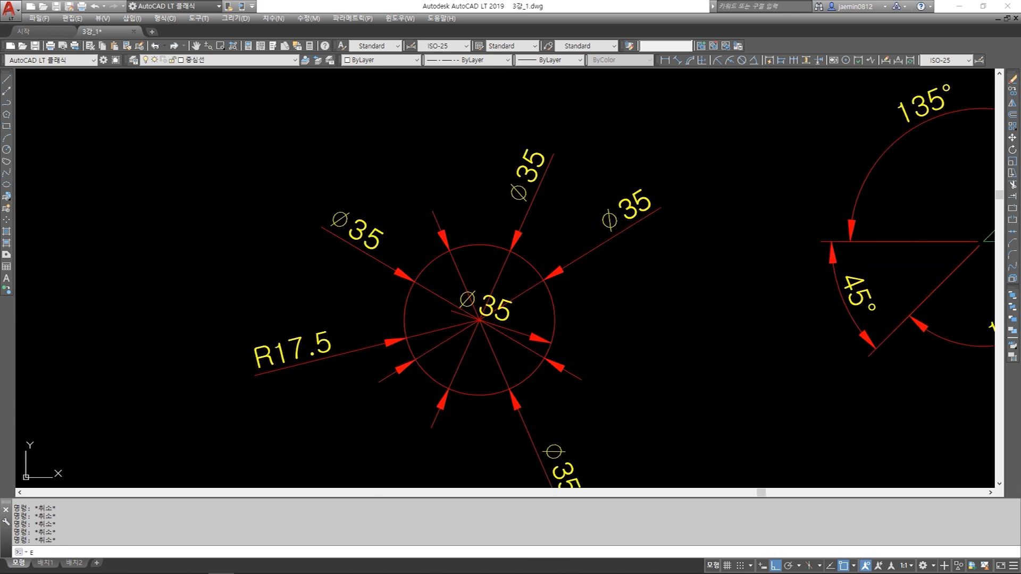
pyautogui.click(393, 228)
pyautogui.click(362, 263)
pyautogui.press('space')
pyautogui.click(607, 166)
pyautogui.click(524, 184)
pyautogui.press('space')
pyautogui.click(421, 224)
pyautogui.press('space')
# Erase the remaining Ø35 dimension whose text lies inside the circle
pyautogui.press('space')
pyautogui.click(511, 276)
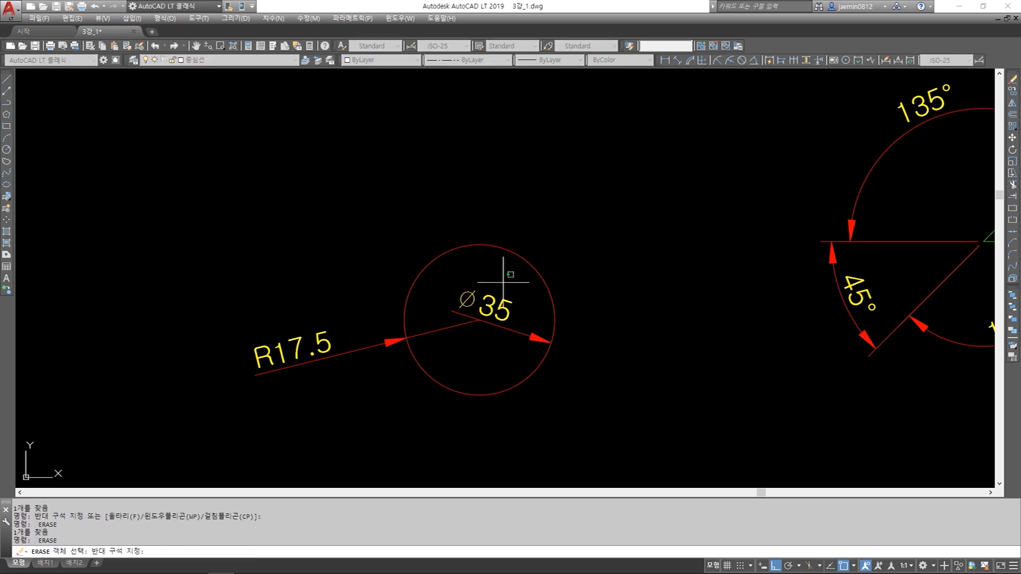
pyautogui.click(494, 325)
pyautogui.moveTo(517, 336); pyautogui.dragTo(602, 262, button='middle')
pyautogui.press('space')
pyautogui.press('Escape')
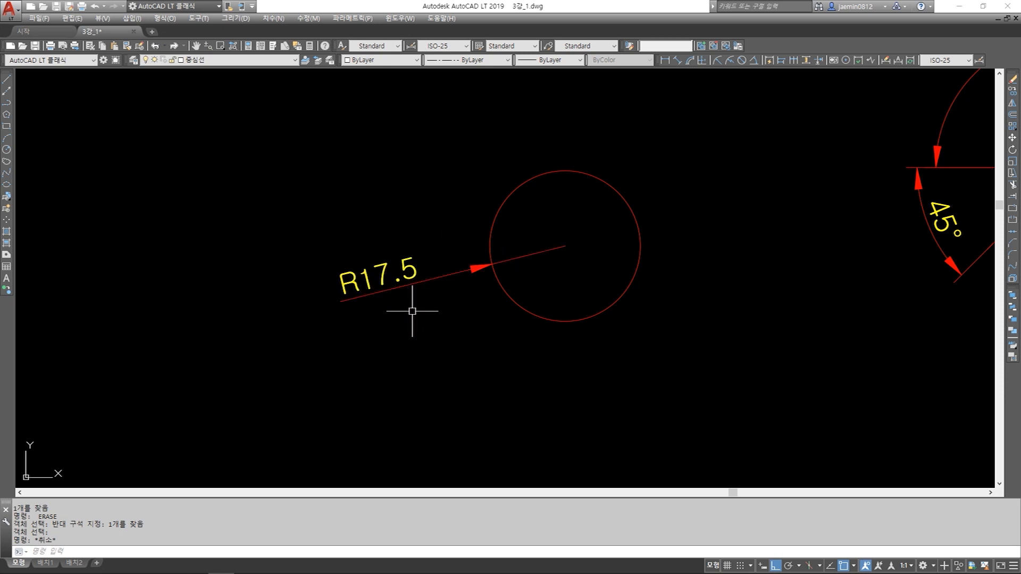
# Override the current ISO-25 dimension style with the text alignment set to ISO 표준 (ISO standard)
pyautogui.press('Return')
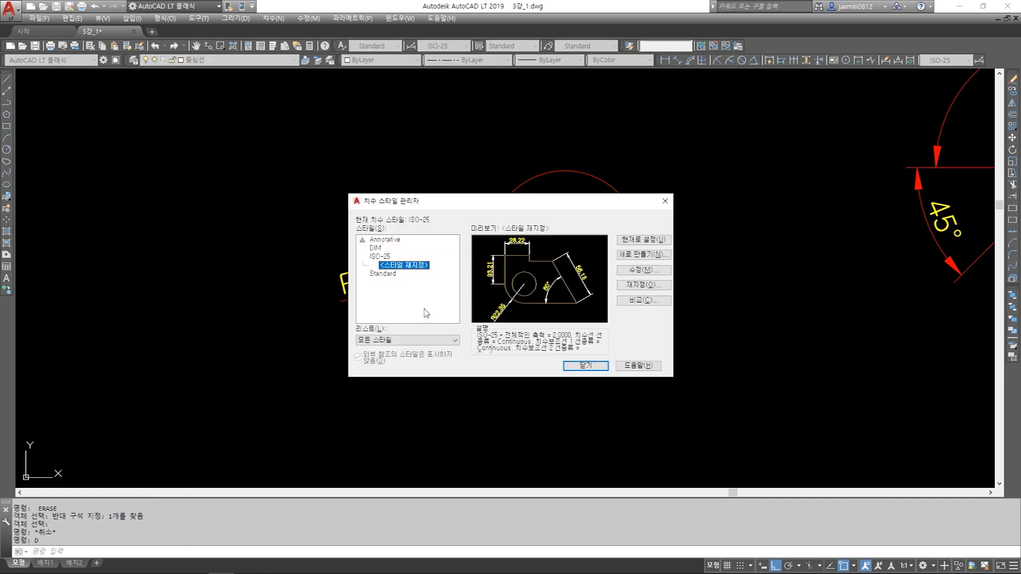
pyautogui.click(644, 286)
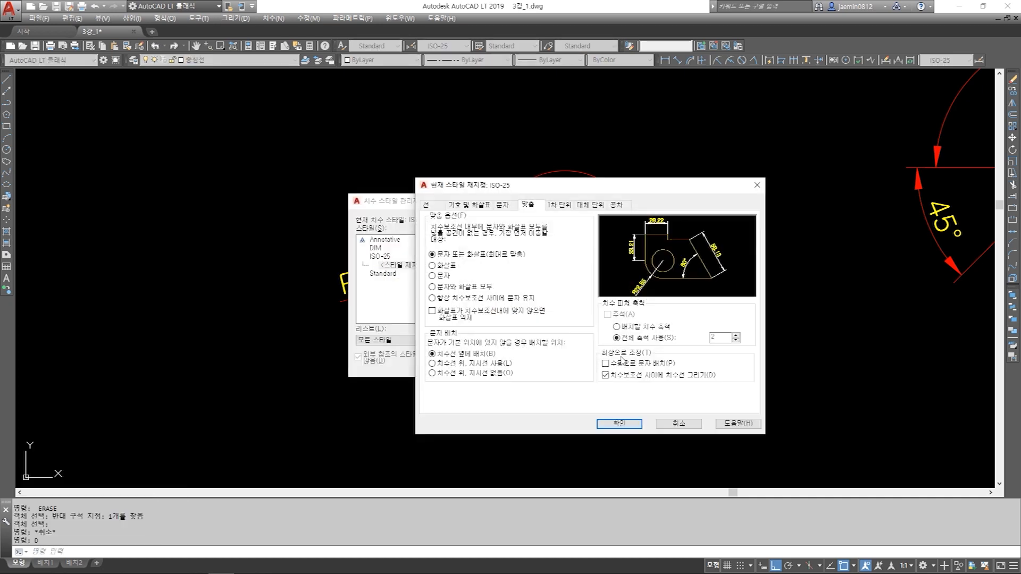
pyautogui.click(503, 206)
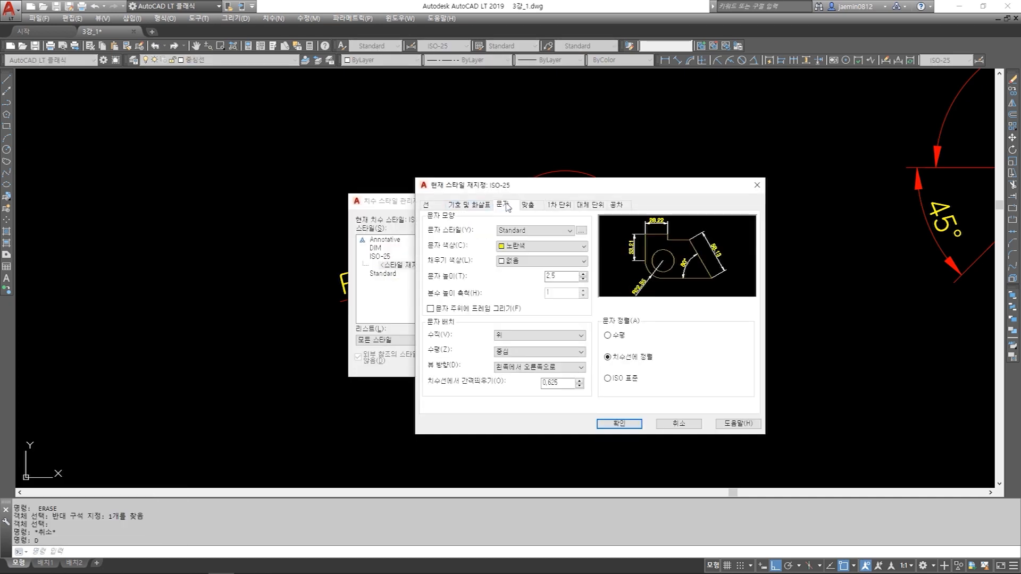
pyautogui.click(609, 378)
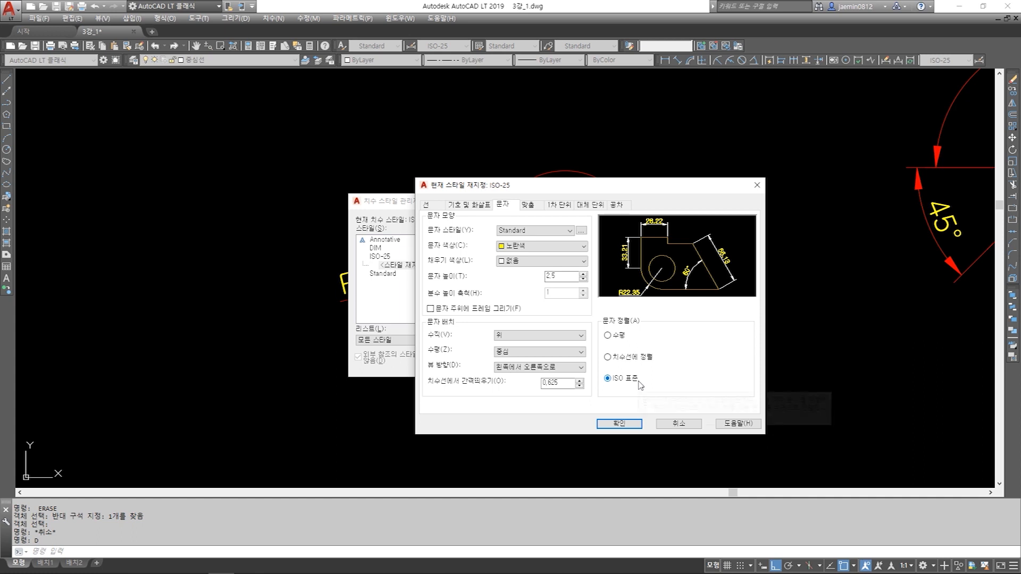
pyautogui.click(619, 424)
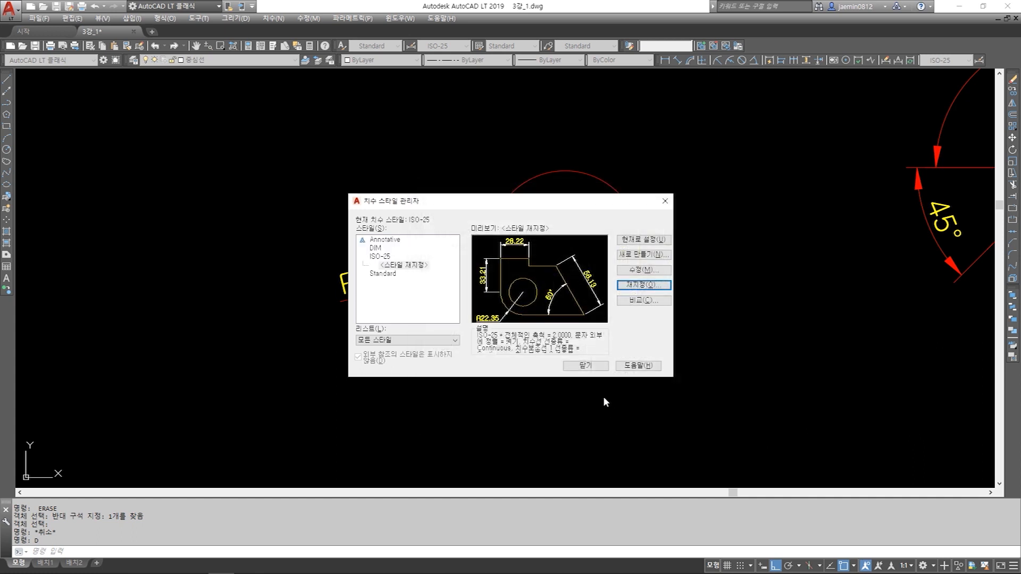
pyautogui.click(585, 365)
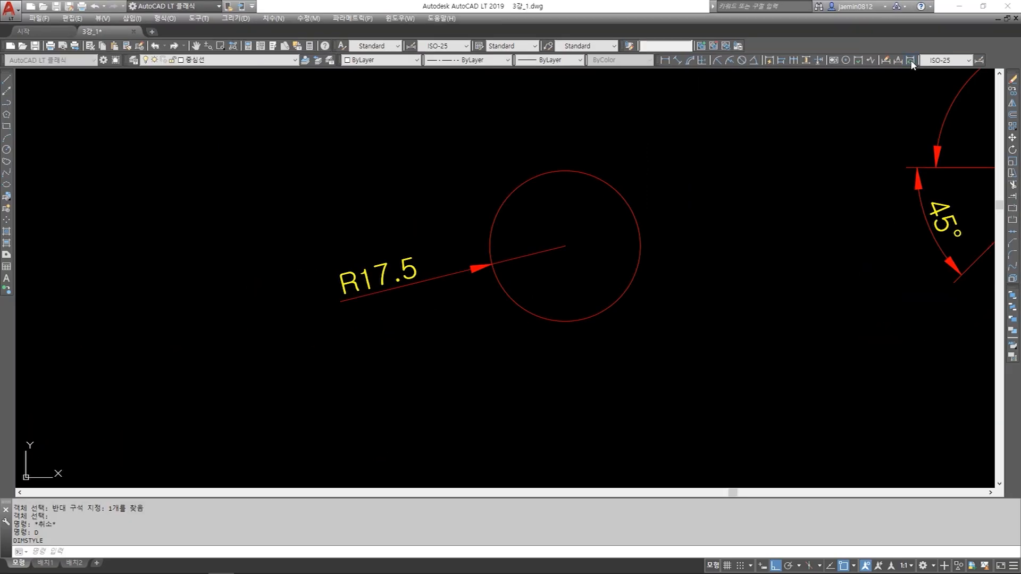
# Update the circle's R17.5 radius dimension to the current dimension style override
pyautogui.click(911, 61)
pyautogui.click(410, 266)
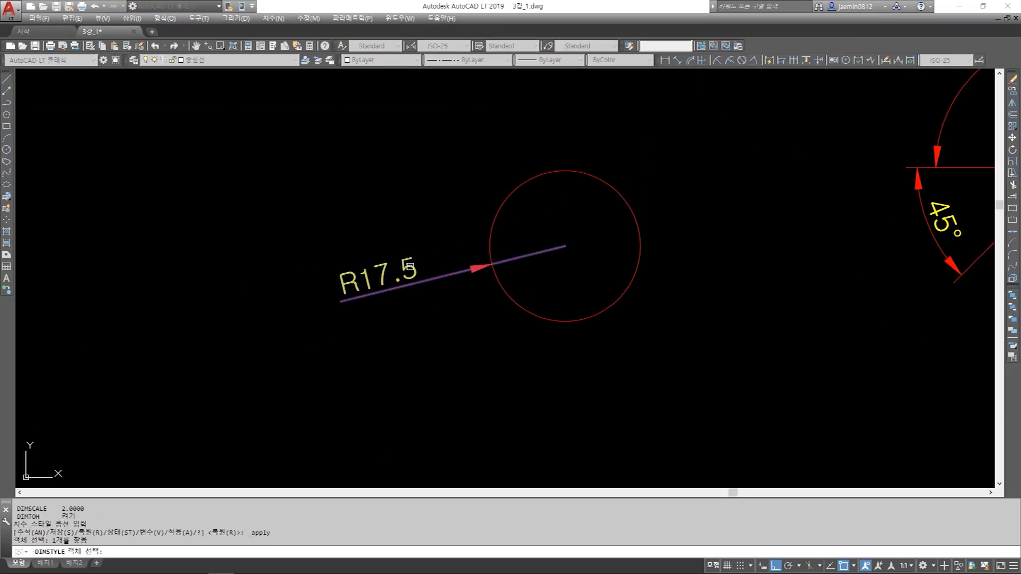
pyautogui.press('Return')
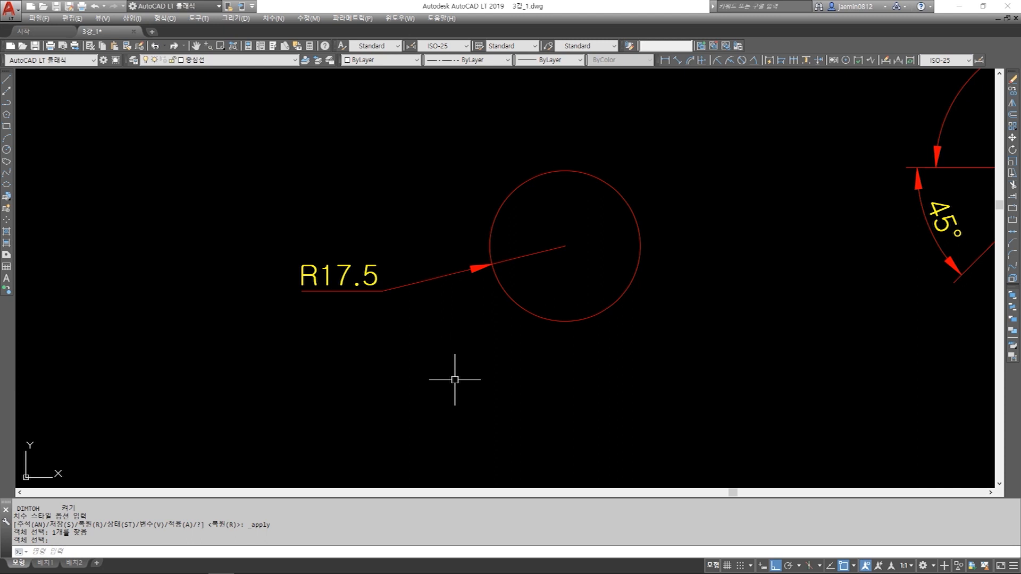
# Turn ortho mode off and move the R17.5 dimension's text by its grip to the lower left of the circle
pyautogui.click(387, 274)
pyautogui.click(353, 315)
pyautogui.click(382, 290)
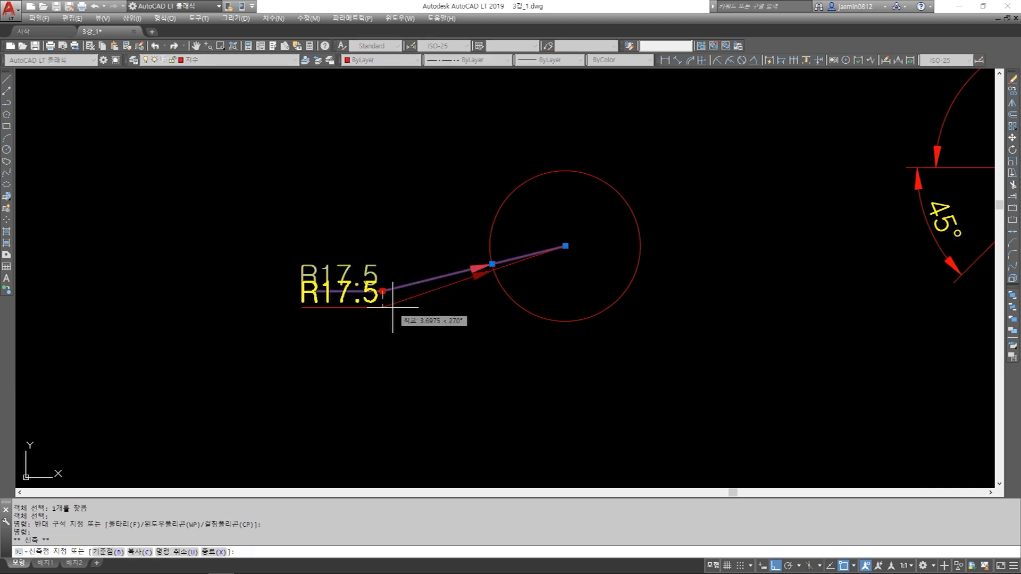
pyautogui.click(409, 329)
pyautogui.click(396, 351)
pyautogui.click(389, 343)
pyautogui.click(340, 329)
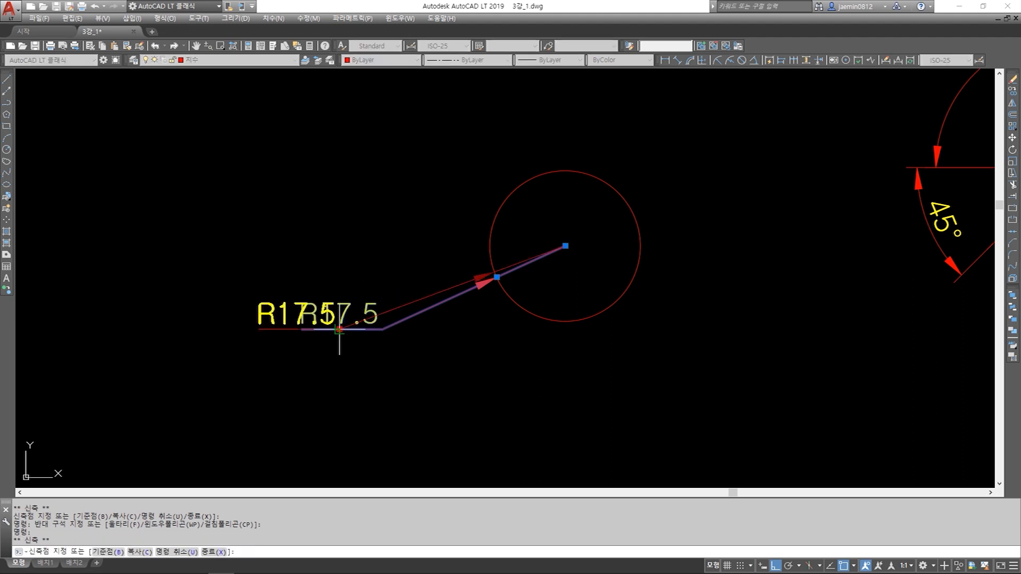
pyautogui.press('F8')
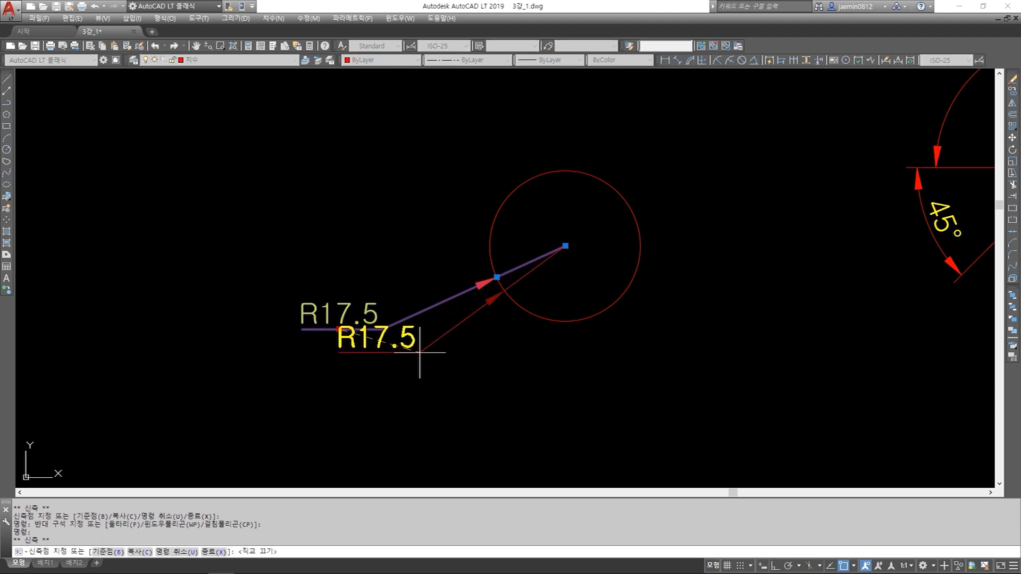
pyautogui.press('Escape')
pyautogui.moveTo(524, 371); pyautogui.dragTo(454, 372, button='middle')
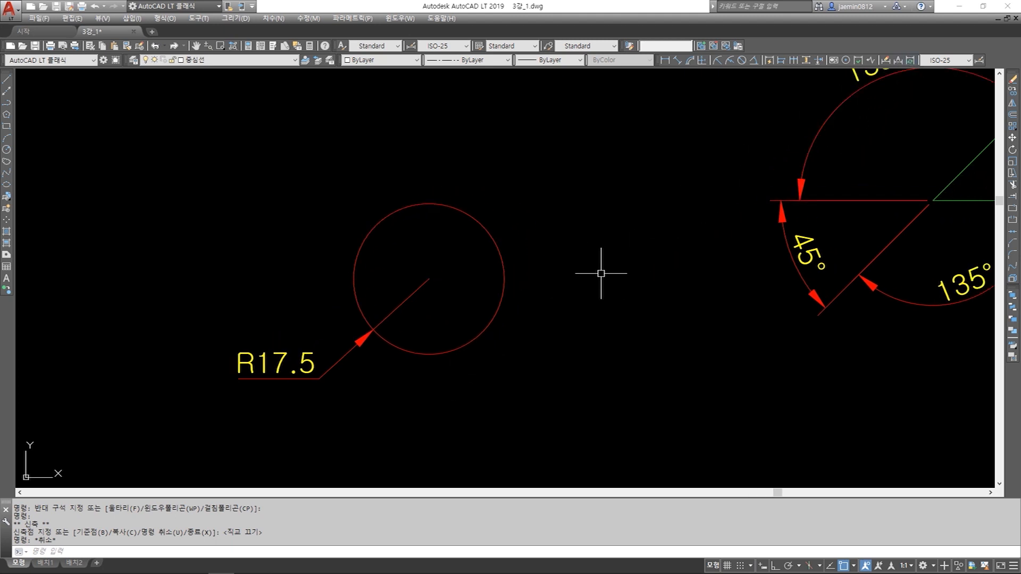
# Set the ISO-25 style override's text alignment to 치수선에 정렬 (aligned with dimension line)
pyautogui.moveTo(556, 293); pyautogui.dragTo(559, 291, button='middle')
pyautogui.write('d')
pyautogui.press('Return')
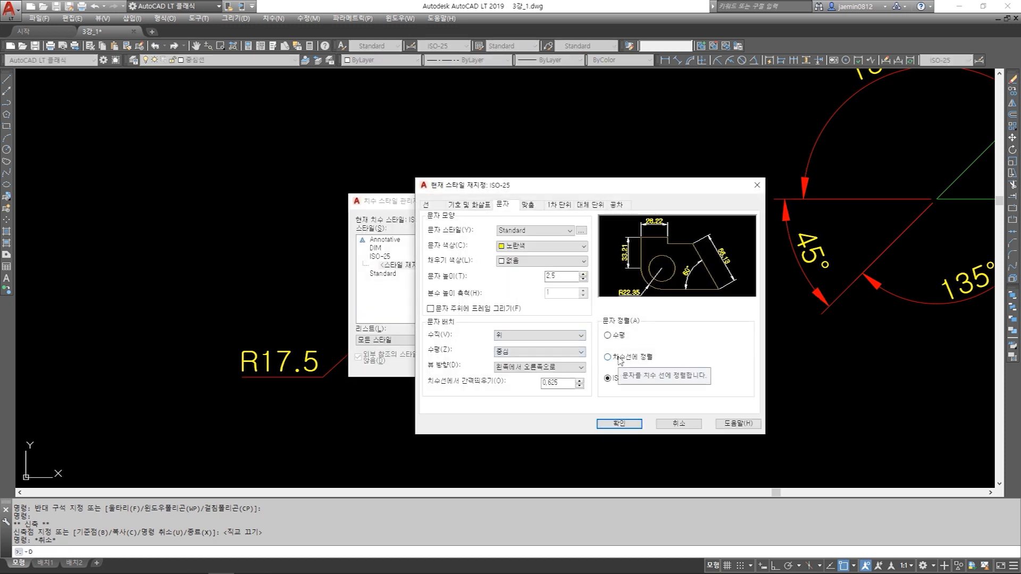
pyautogui.click(608, 357)
pyautogui.click(619, 423)
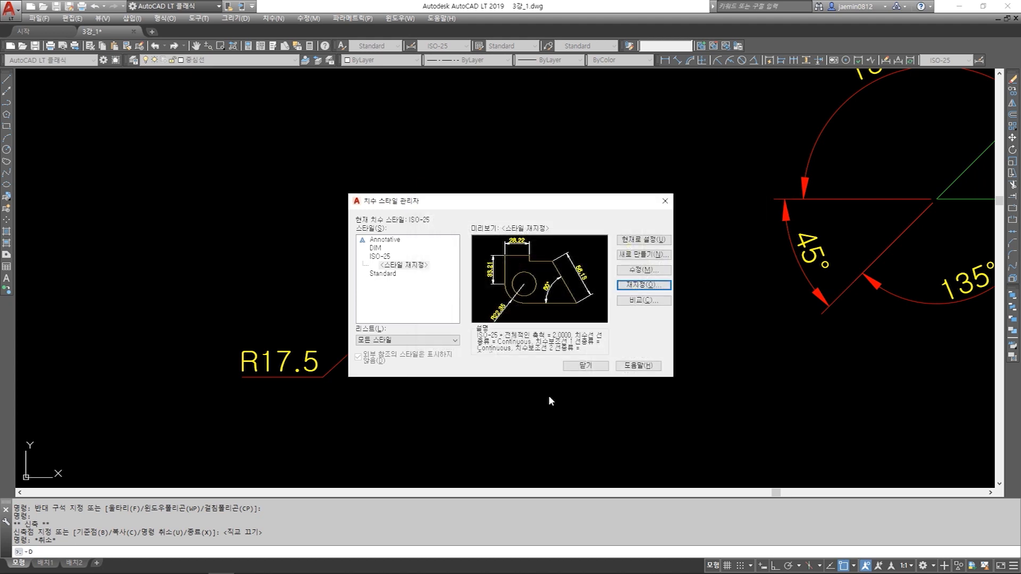
pyautogui.click(583, 367)
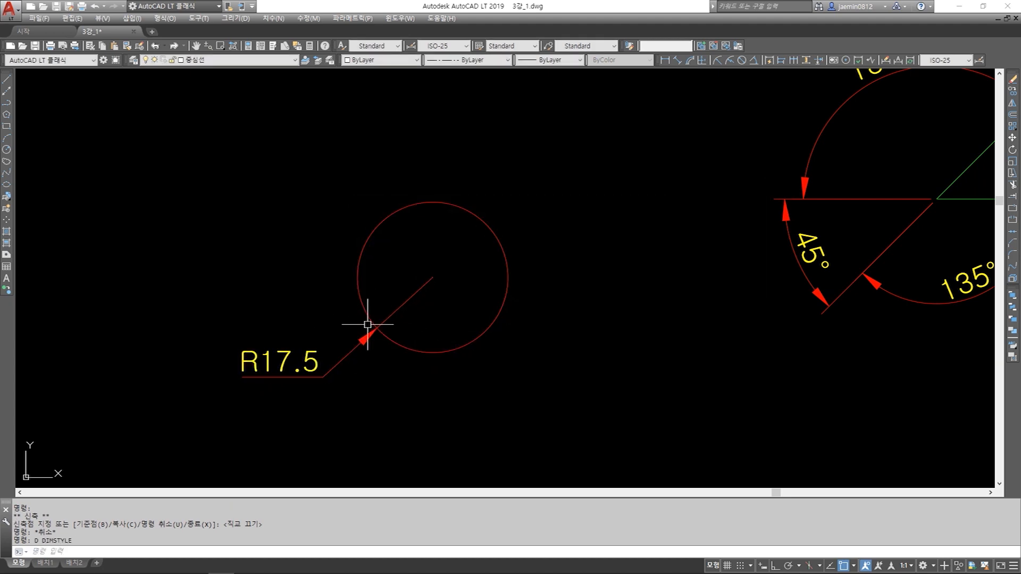
pyautogui.press('Escape')
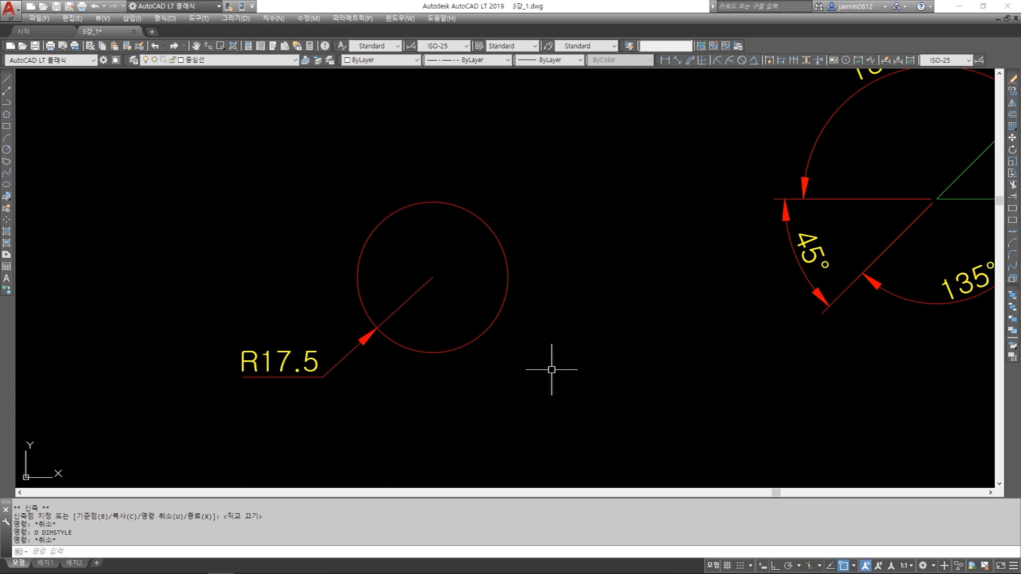
pyautogui.write('aa')
pyautogui.press('Return')
pyautogui.click(569, 292)
pyautogui.click(687, 291)
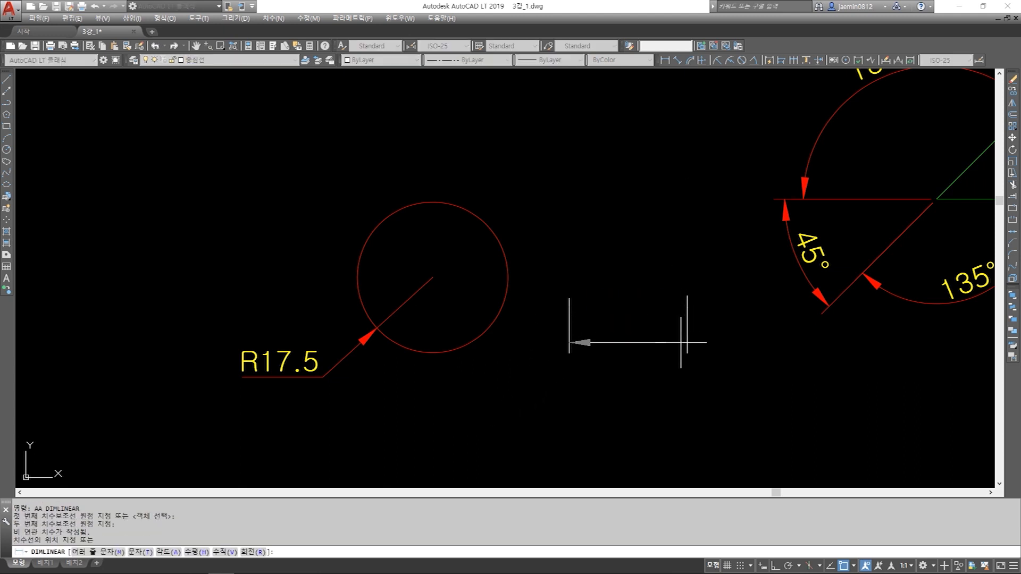
pyautogui.click(675, 356)
pyautogui.press('Escape')
pyautogui.write('e')
pyautogui.press('Return')
pyautogui.click(655, 372)
pyautogui.click(601, 320)
pyautogui.press('Return')
pyautogui.press('Escape')
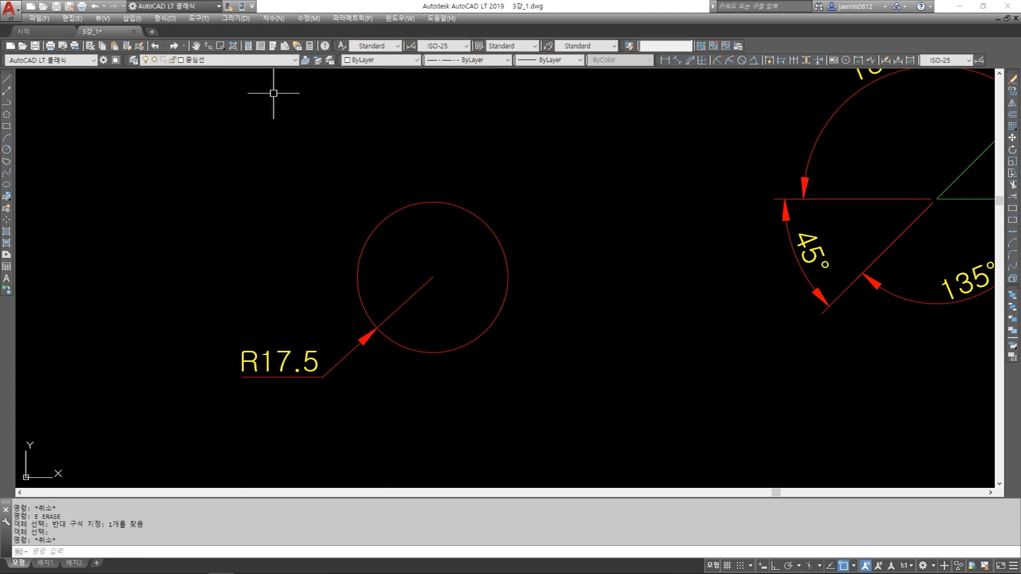
# Make the 치수 layer current and place a horizontal linear dimension about 24.46 wide in the empty space beside the circle
pyautogui.click(266, 59)
pyautogui.click(213, 128)
pyautogui.press('Escape')
pyautogui.write('aa')
pyautogui.press('Return')
pyautogui.click(606, 261)
pyautogui.click(711, 267)
pyautogui.click(699, 319)
pyautogui.press('Escape')
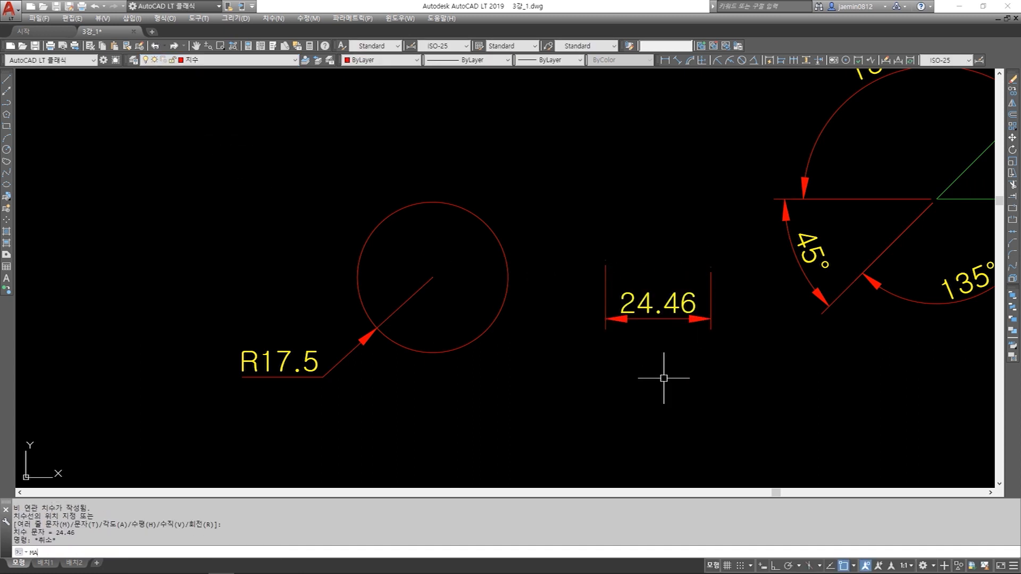
# Match the R17.5 radius dimension's properties to the linear dimension beside the circle and erase that linear dimension
pyautogui.write('ma')
pyautogui.press('Return')
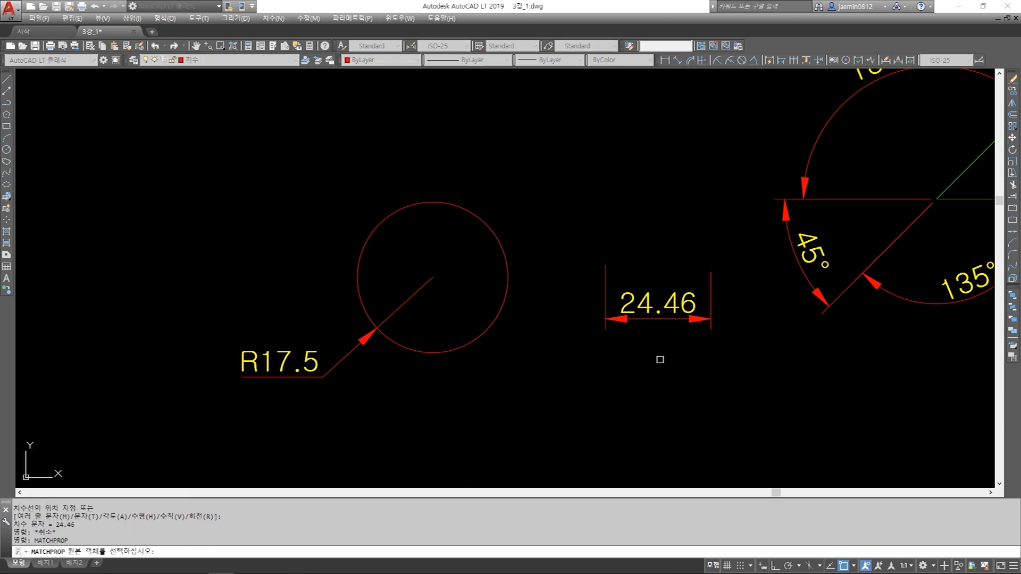
pyautogui.click(654, 326)
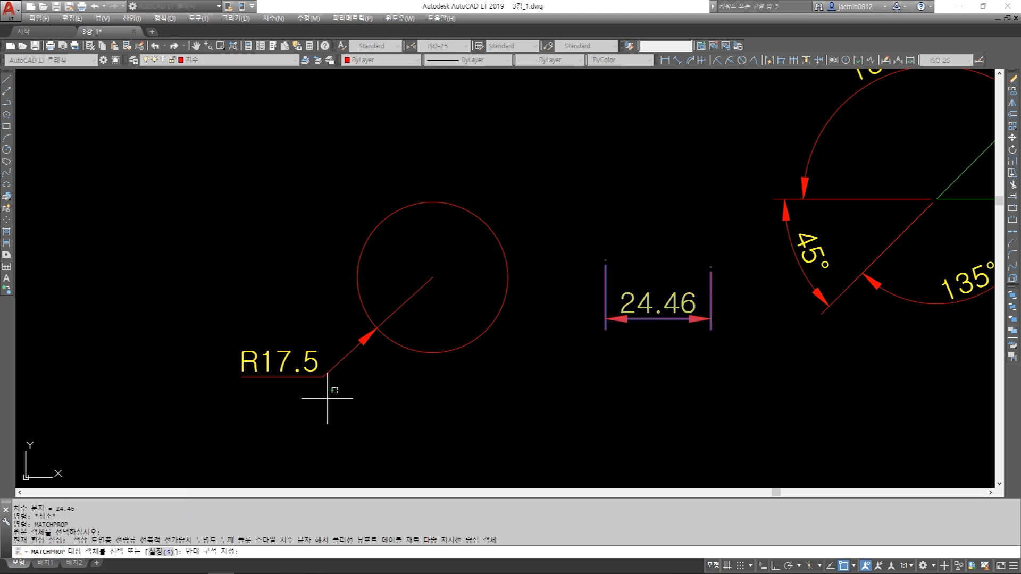
pyautogui.click(248, 350)
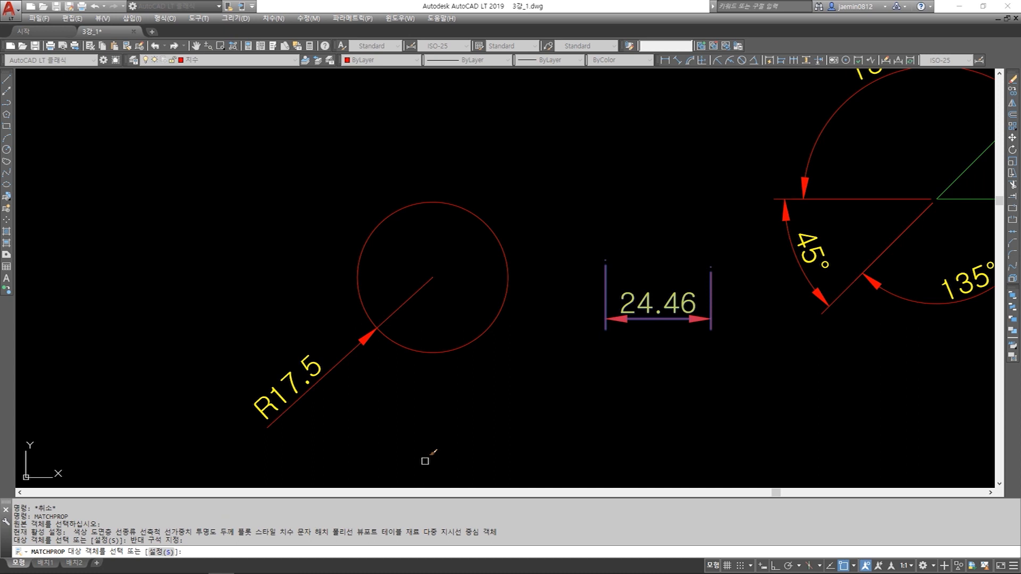
pyautogui.press('Escape')
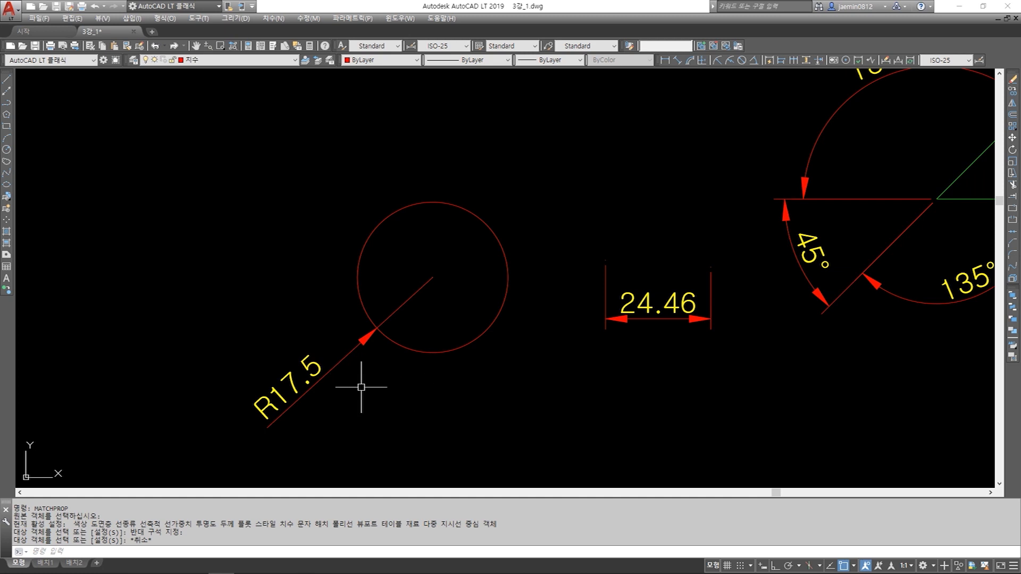
pyautogui.press('Delete')
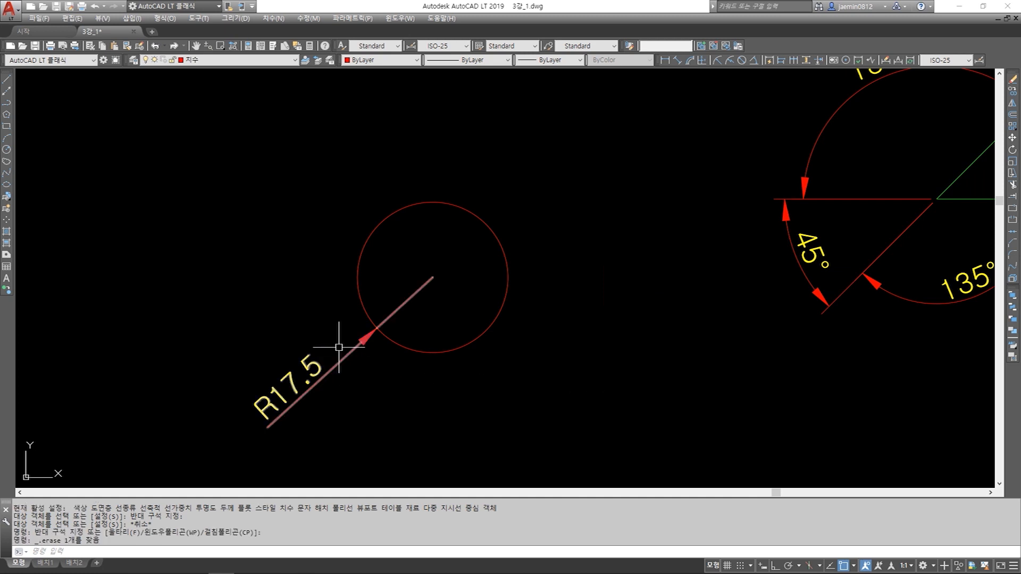
# Examine the aligned 30 dimension between the two parallel diagonal lines of the rectangle with the dashed edge
pyautogui.scroll(-4, 351, 373)
pyautogui.scroll(-3, 433, 287)
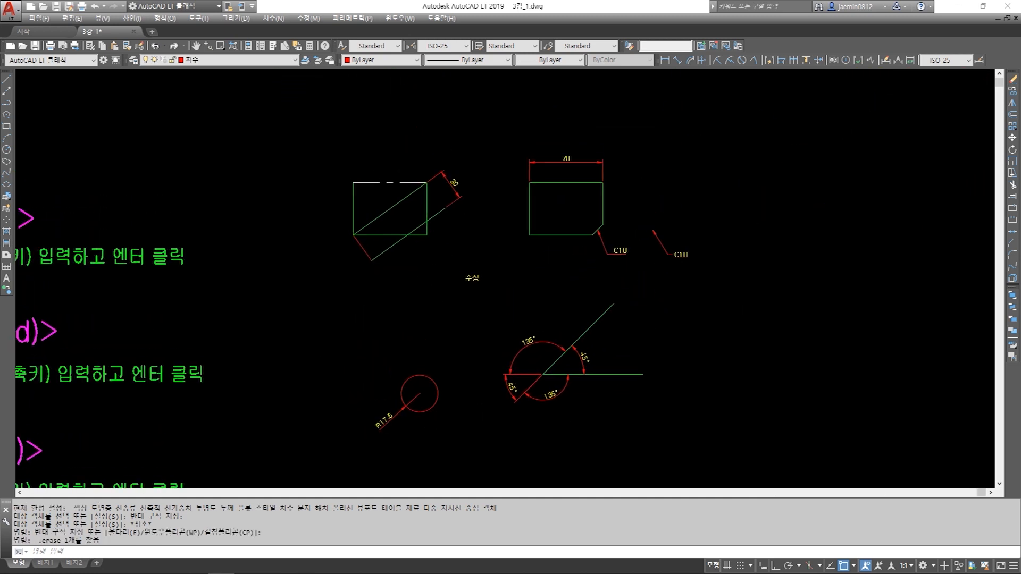
pyautogui.scroll(3, 433, 296)
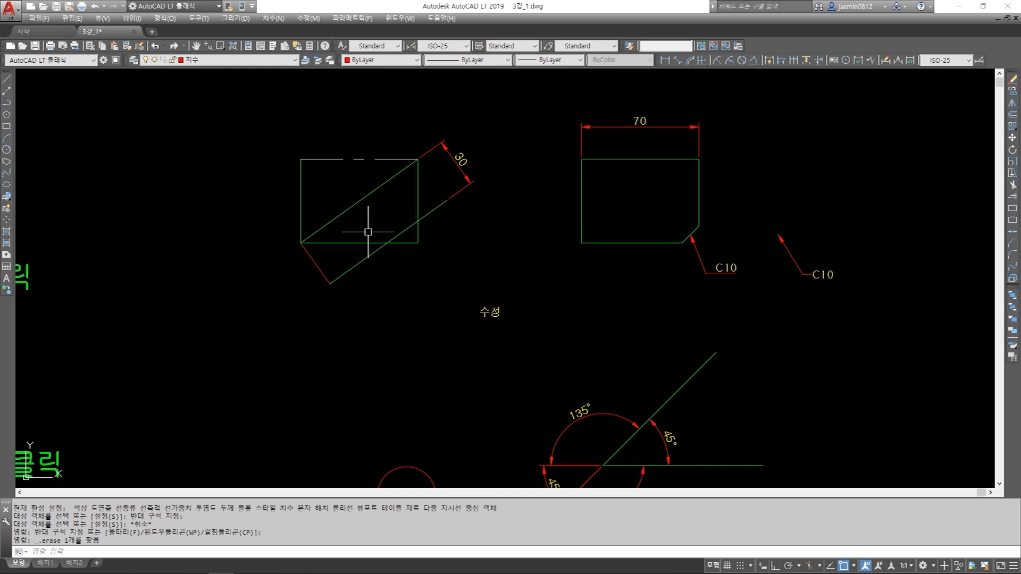
pyautogui.scroll(5, 367, 229)
pyautogui.moveTo(377, 279); pyautogui.dragTo(380, 301, button='middle')
pyautogui.moveTo(493, 233); pyautogui.dragTo(478, 256, button='middle')
pyautogui.press('Escape')
pyautogui.click(627, 149)
pyautogui.click(572, 196)
pyautogui.press('Escape')
pyautogui.click(639, 131)
pyautogui.click(558, 200)
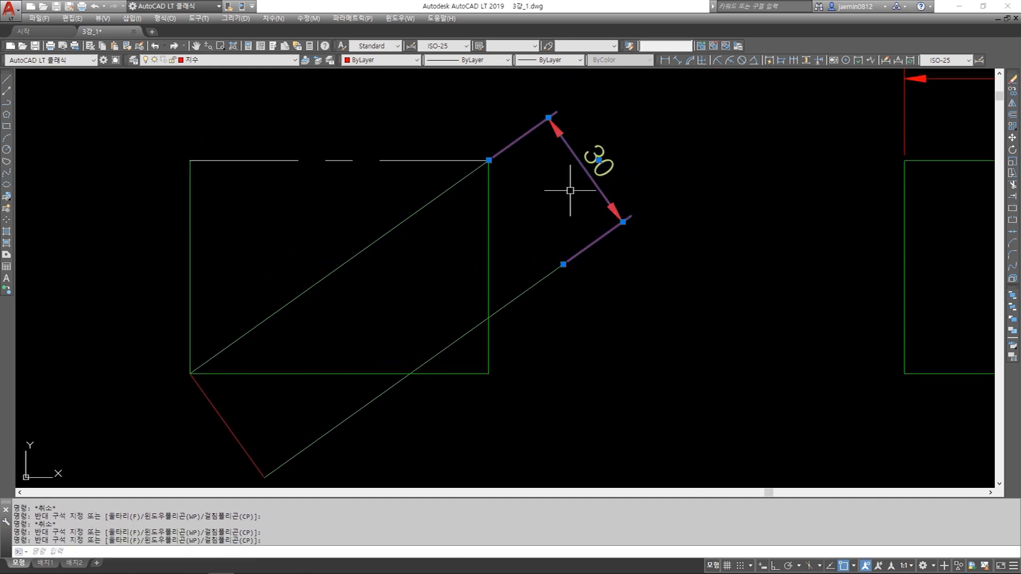
pyautogui.press('Escape')
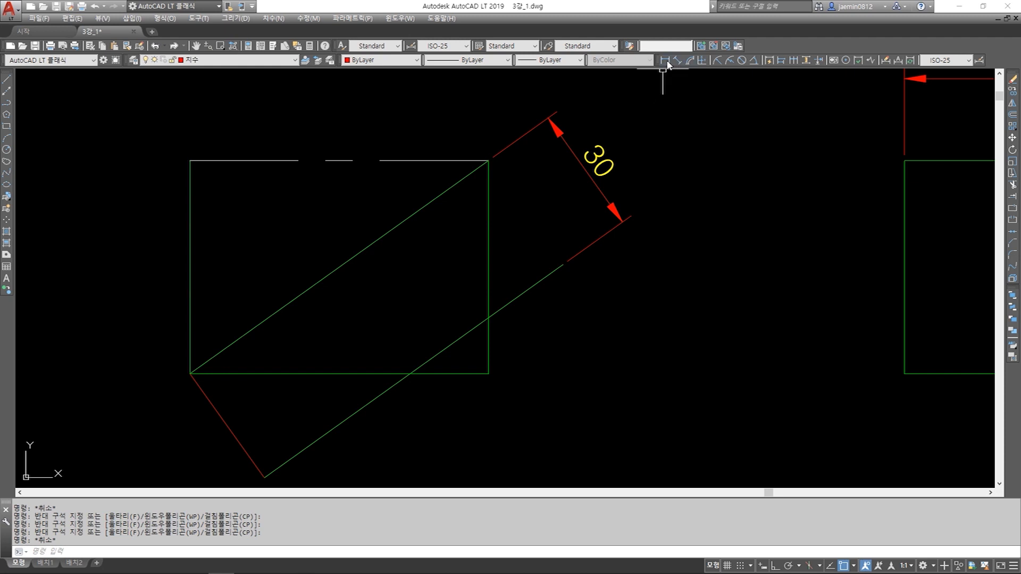
pyautogui.moveTo(598, 188); pyautogui.dragTo(654, 113, button='middle')
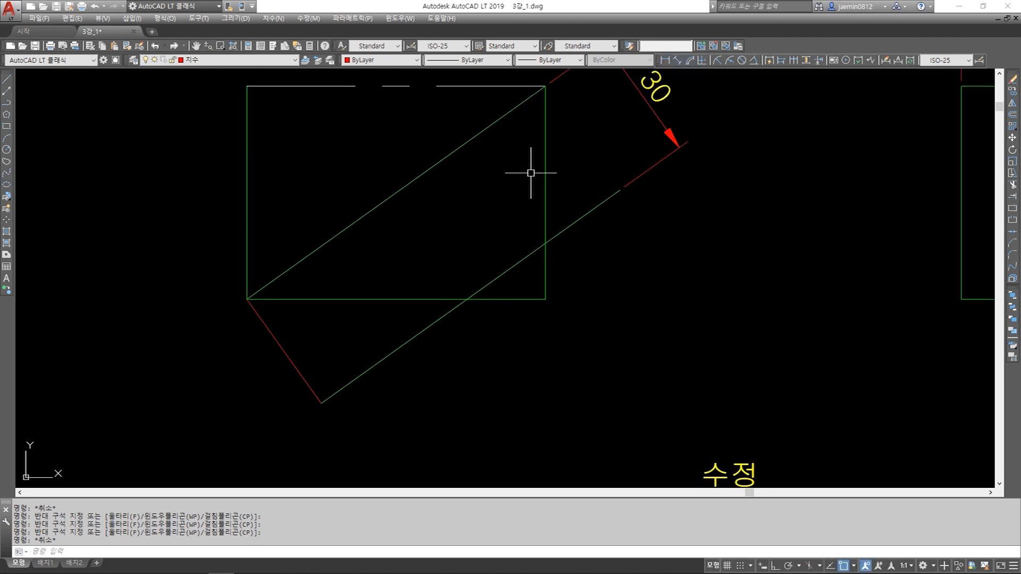
pyautogui.moveTo(510, 158); pyautogui.dragTo(478, 198, button='middle')
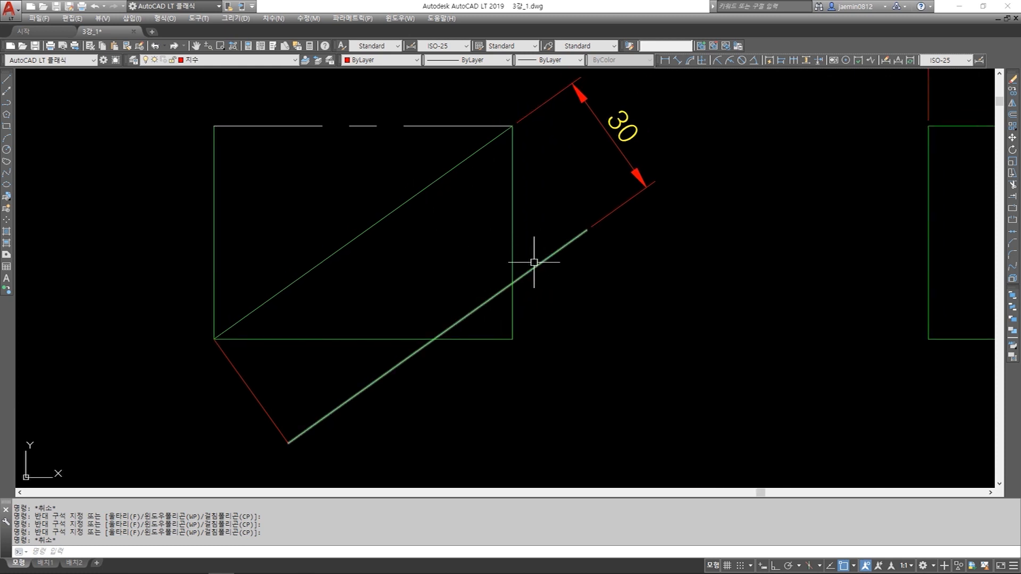
# Review the enabled object snap modes in the drafting settings and close the dialog
pyautogui.press('Escape')
pyautogui.write('os')
pyautogui.press('Return')
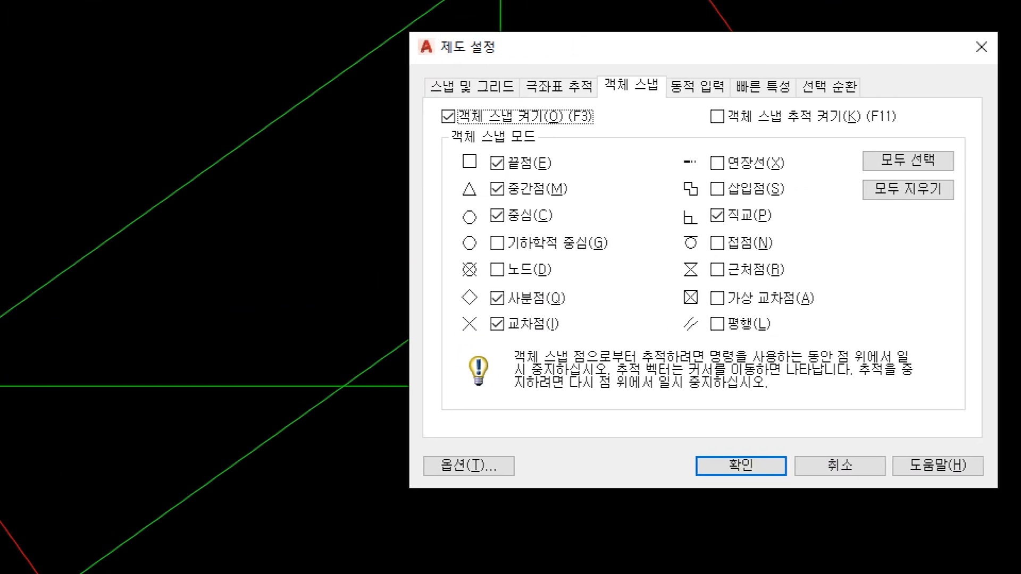
pyautogui.moveTo(458, 147); pyautogui.dragTo(551, 177)
pyautogui.moveTo(451, 175); pyautogui.dragTo(567, 201)
pyautogui.moveTo(460, 196); pyautogui.dragTo(550, 229)
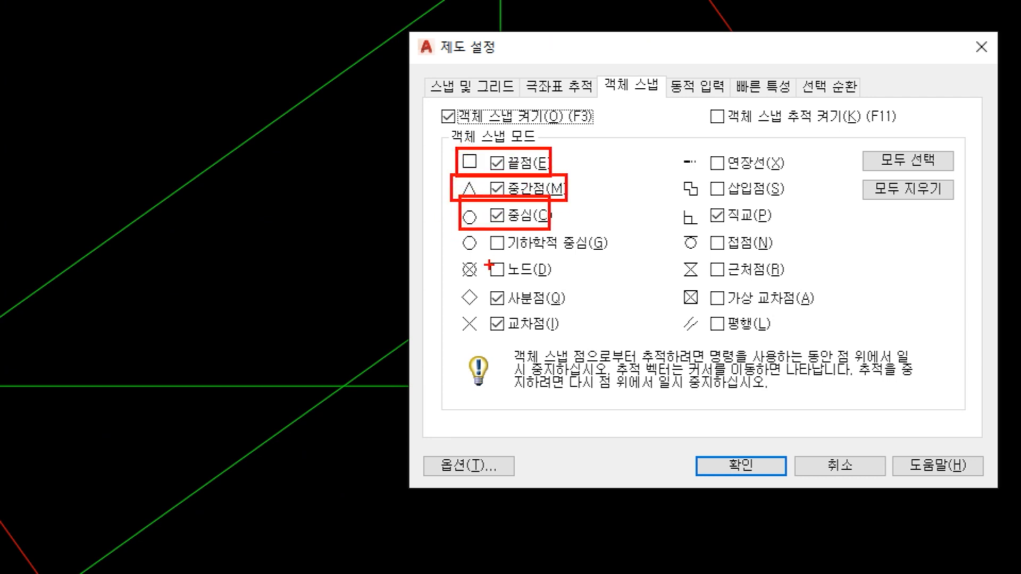
pyautogui.moveTo(454, 282); pyautogui.dragTo(575, 312)
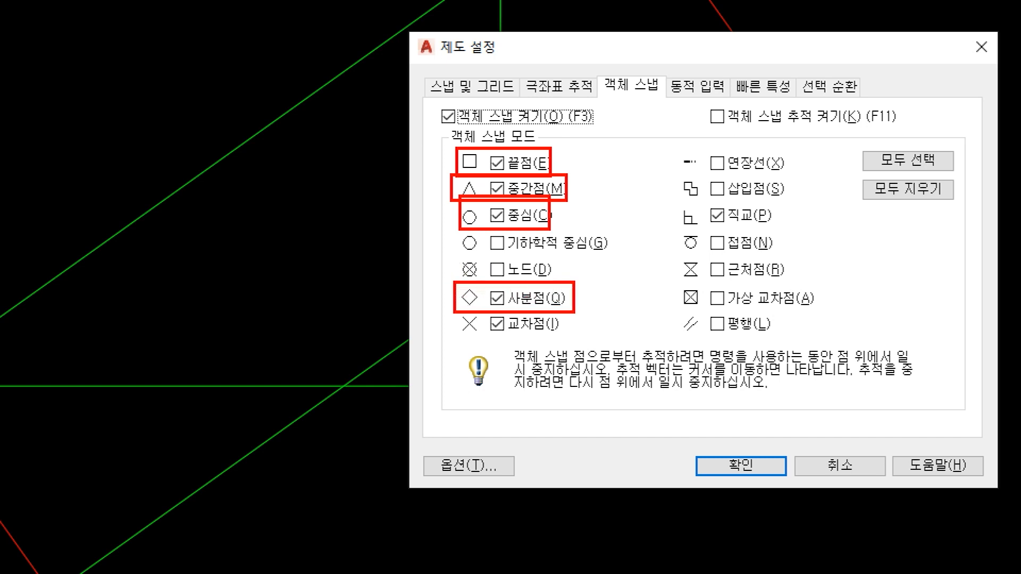
pyautogui.moveTo(455, 313); pyautogui.dragTo(564, 340)
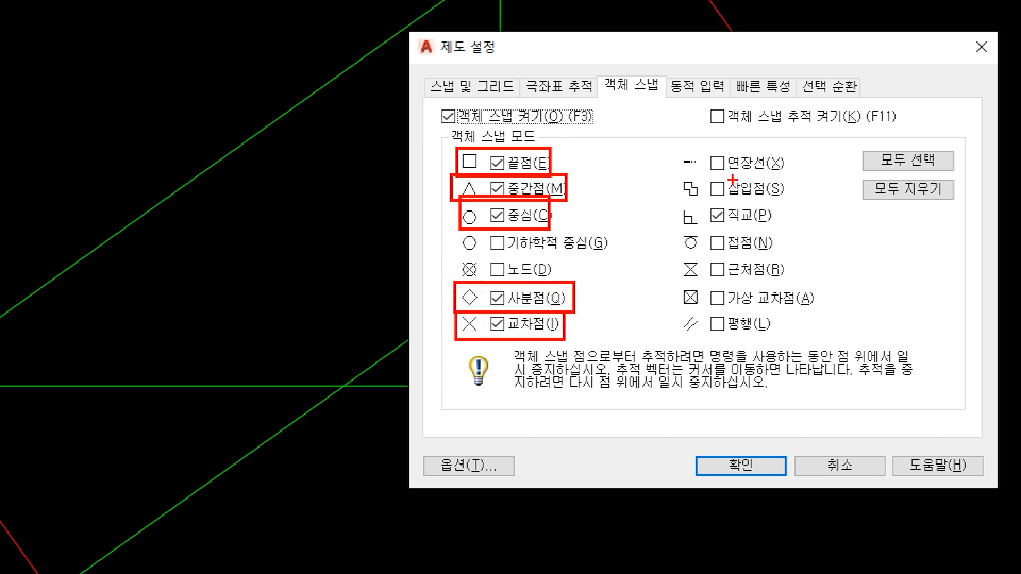
pyautogui.moveTo(672, 204); pyautogui.dragTo(779, 232)
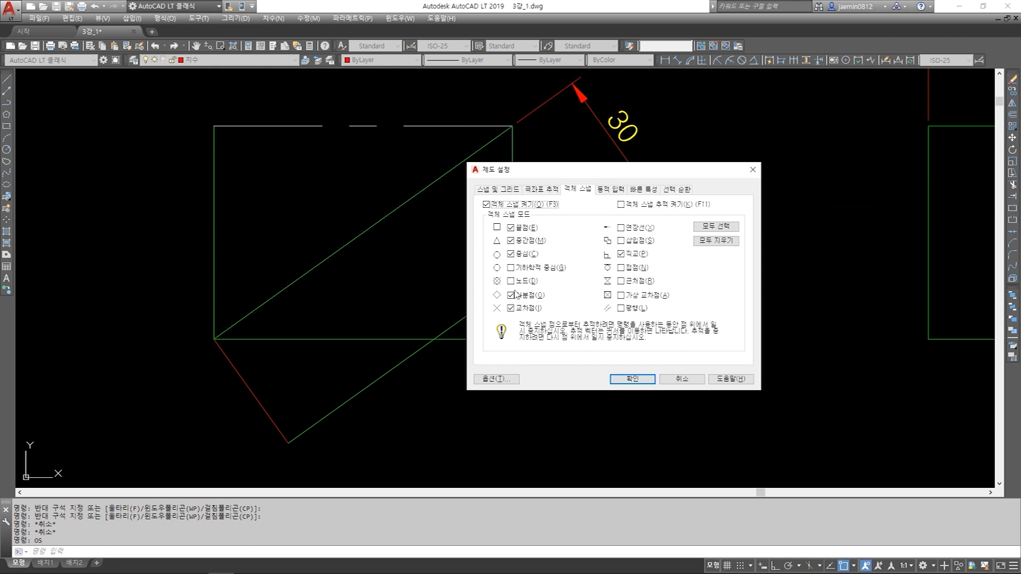
pyautogui.press('Return')
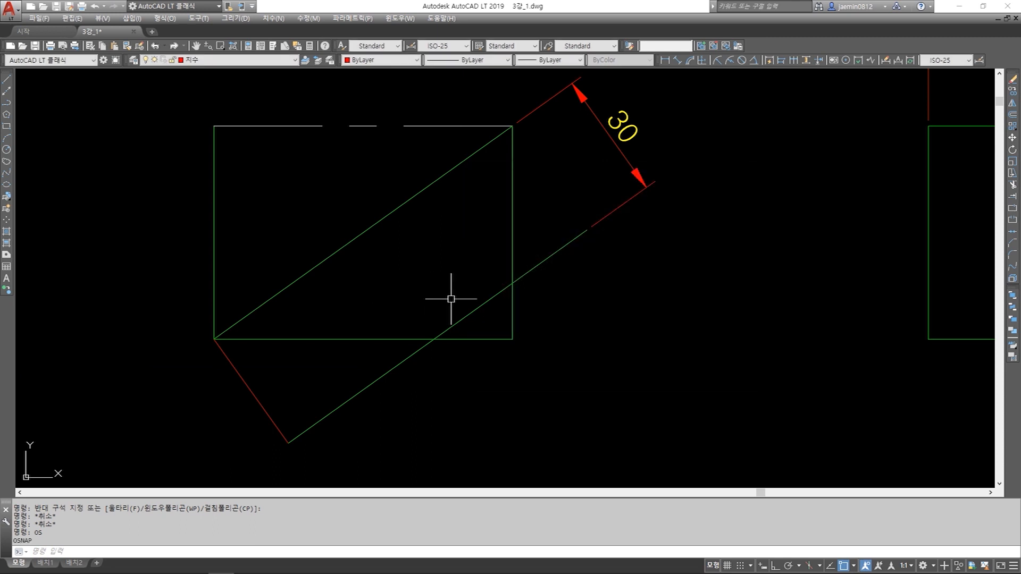
# Add a linear dimension between the two parallel diagonals using Nearest snaps, rotated perpendicular to them and placed beyond their lower-left ends
pyautogui.click(665, 61)
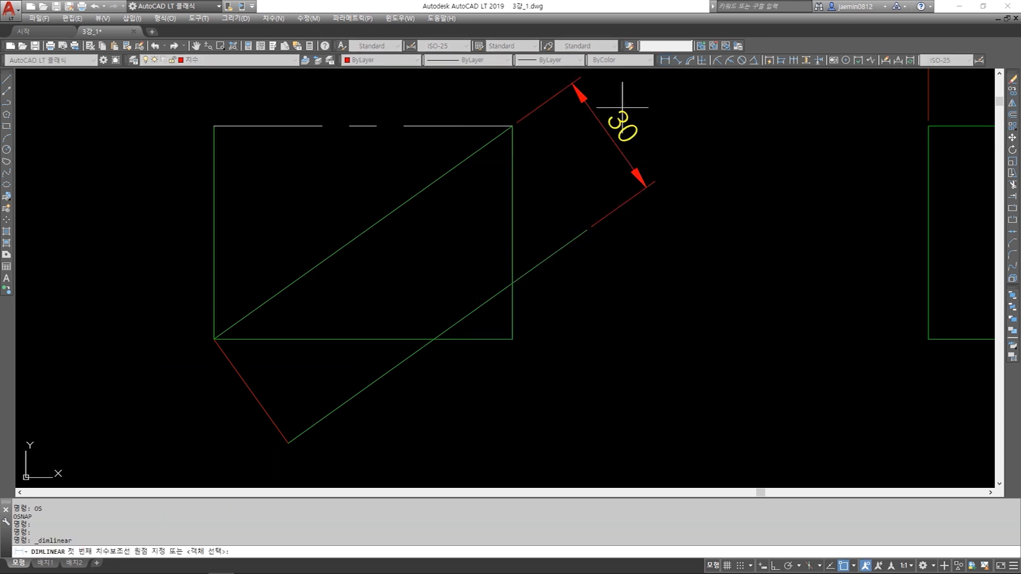
pyautogui.keyDown('shift'); pyautogui.rightClick(462, 267); pyautogui.keyUp('shift')
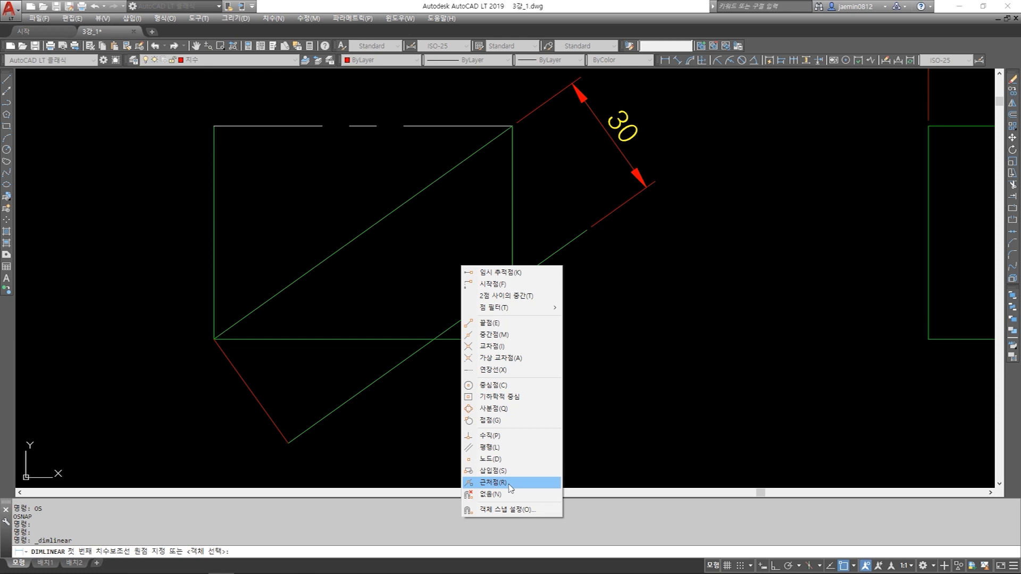
pyautogui.click(492, 482)
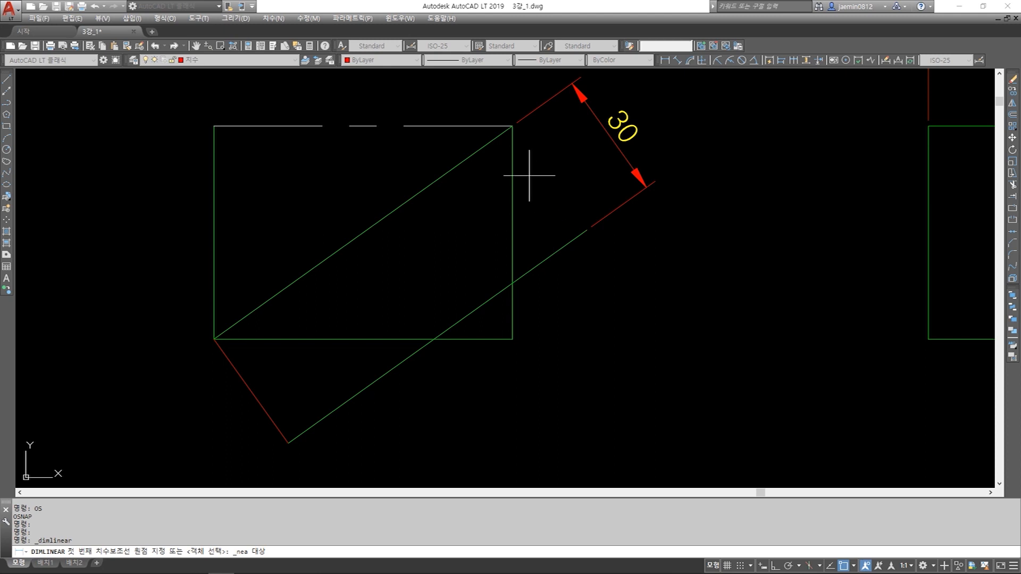
pyautogui.click(355, 239)
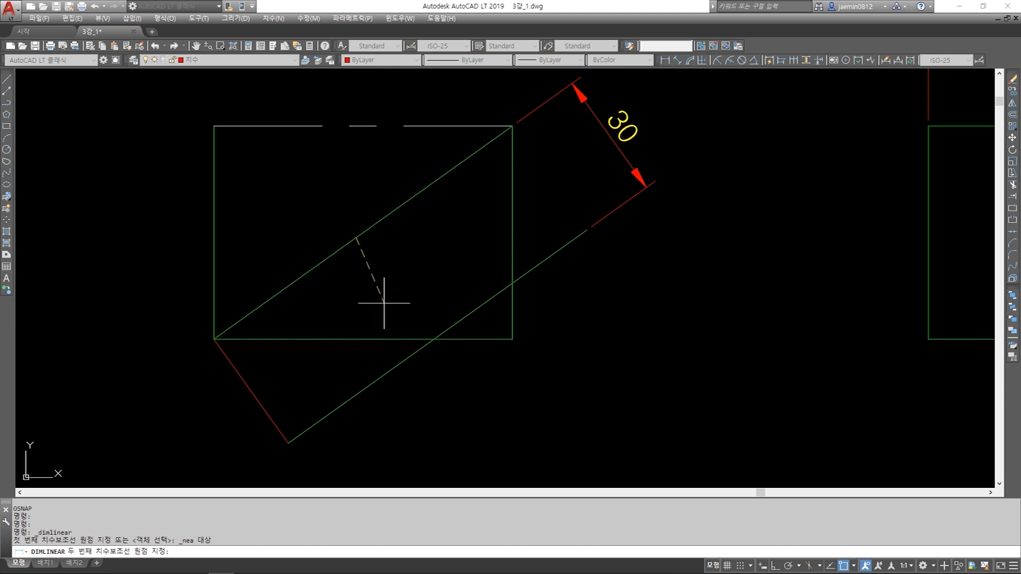
pyautogui.keyDown('shift'); pyautogui.rightClick(481, 313); pyautogui.keyUp('shift')
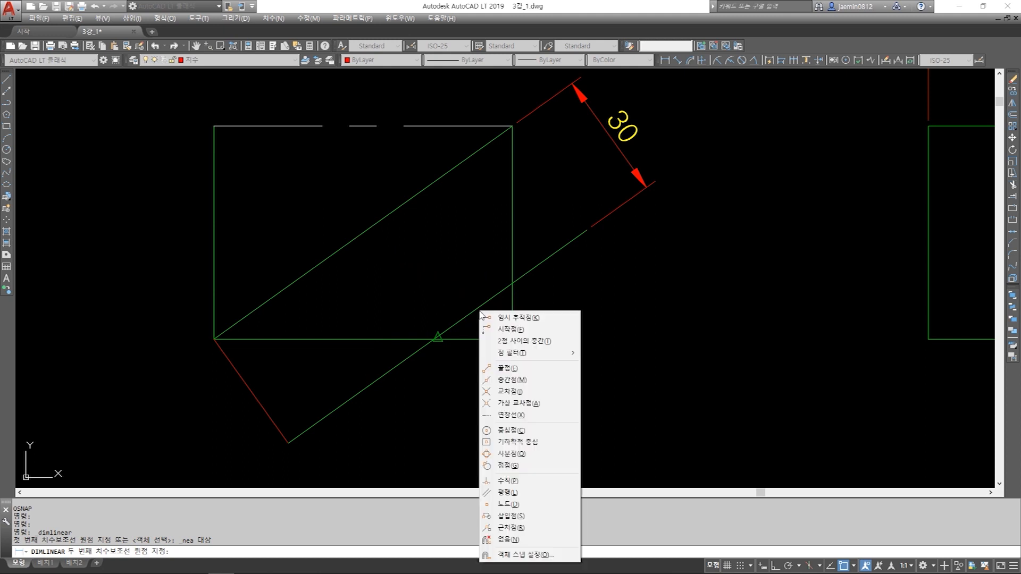
pyautogui.press('r')
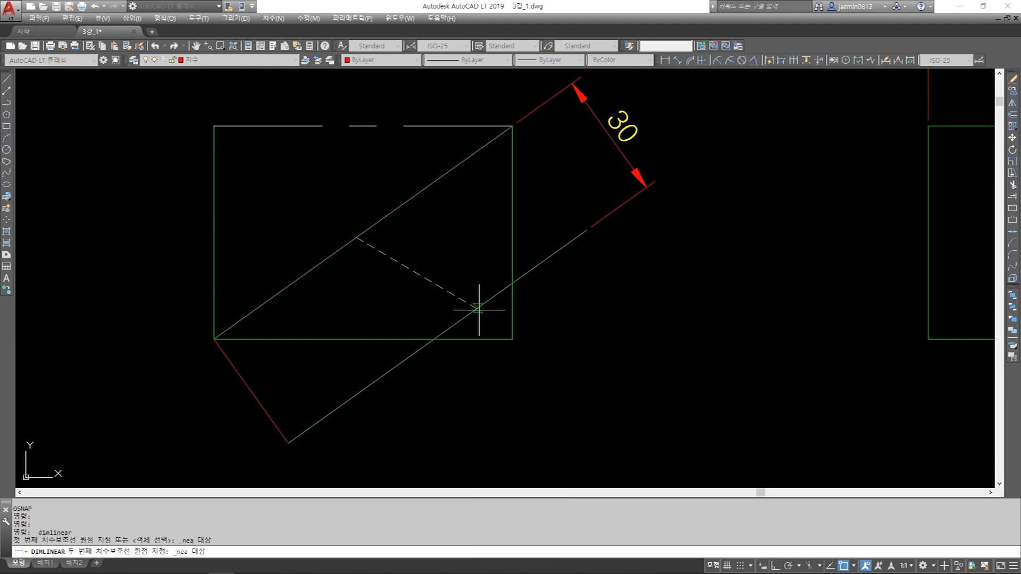
pyautogui.click(549, 259)
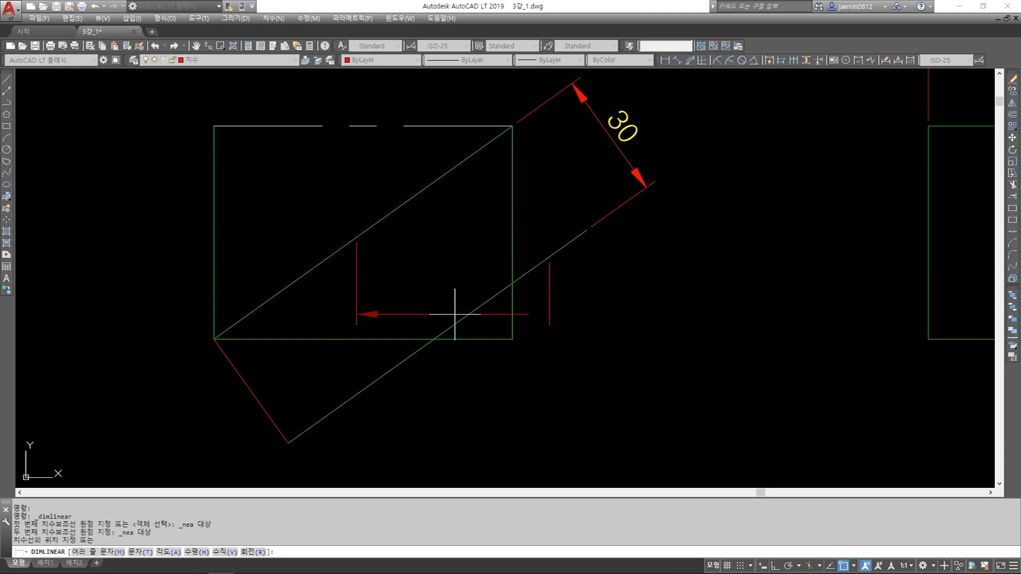
pyautogui.write('R')
pyautogui.press('Return')
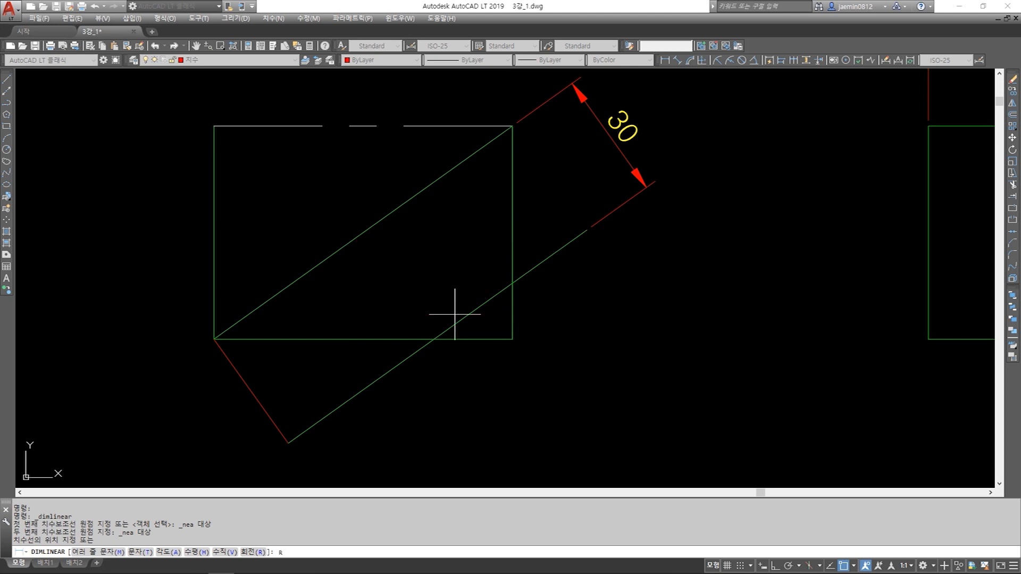
pyautogui.click(508, 129)
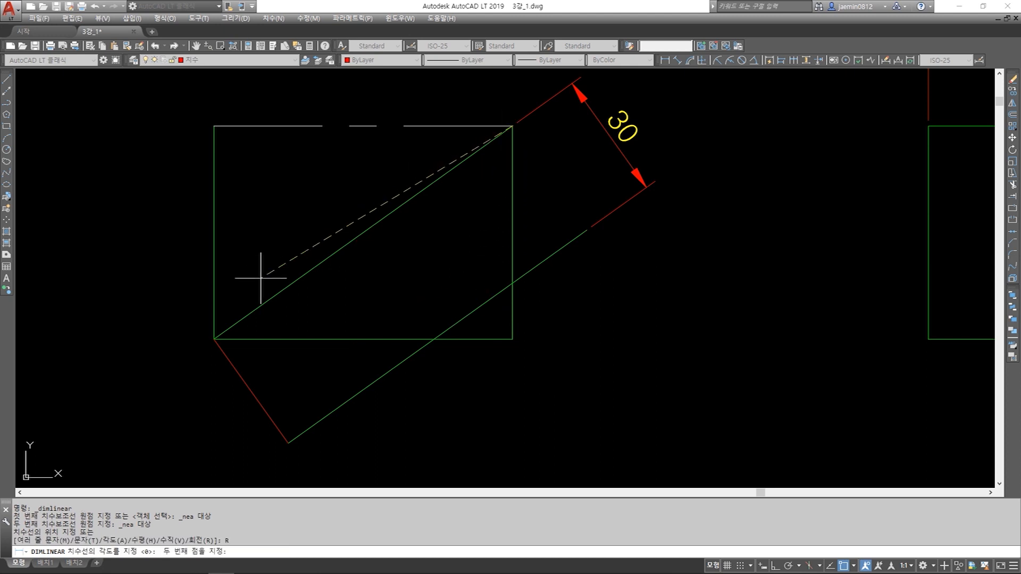
pyautogui.click(215, 339)
pyautogui.click(162, 378)
pyautogui.press('Escape')
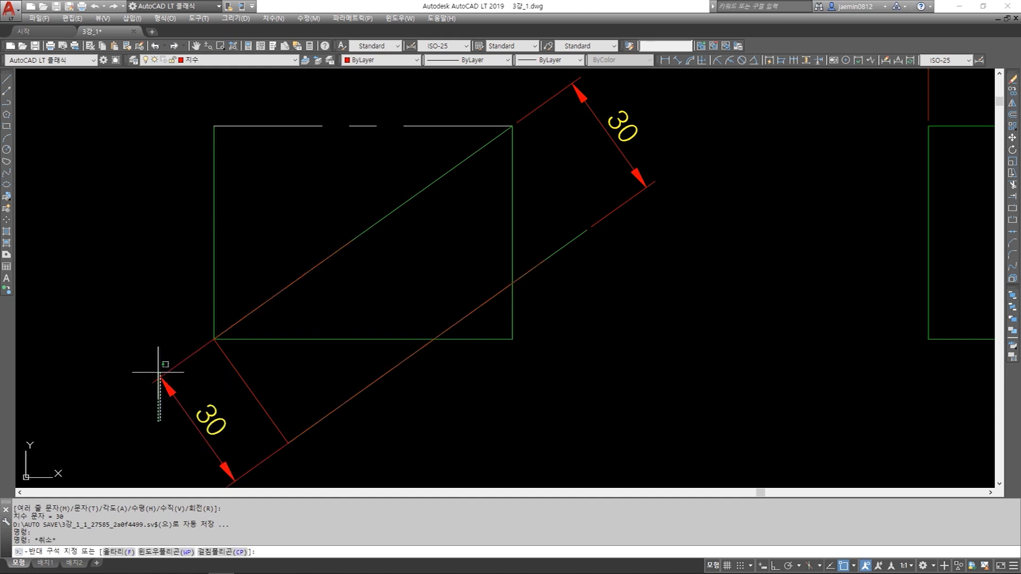
# Move both extension line origins of the lower-left 30 dimension by their grips to the lower-left endpoints of the diagonals
pyautogui.click(160, 392)
pyautogui.click(152, 363)
pyautogui.click(356, 237)
pyautogui.click(214, 339)
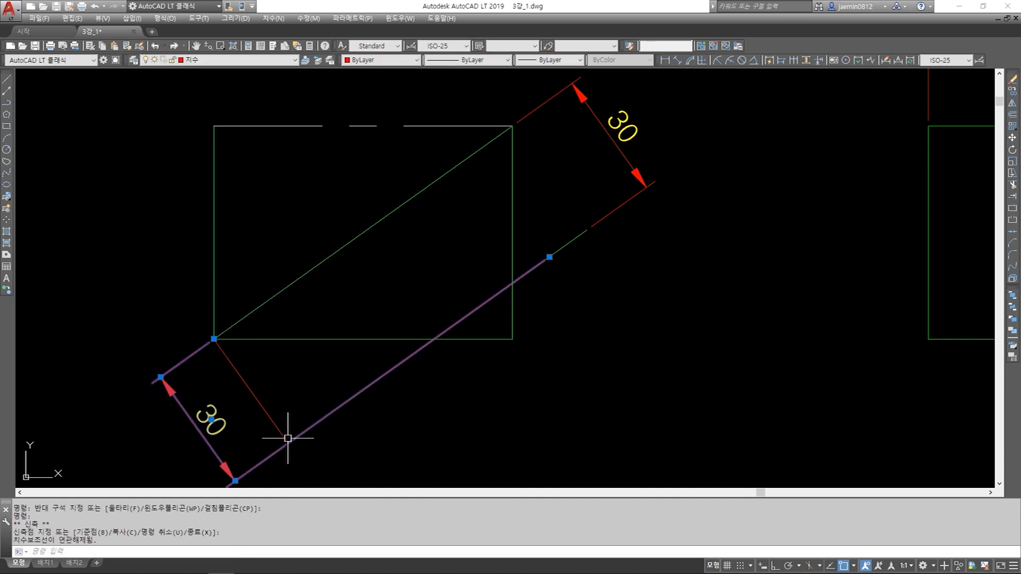
pyautogui.click(549, 257)
pyautogui.click(288, 443)
pyautogui.press('Escape')
pyautogui.press('Escape')
# Erase the red line connecting the lower-left ends of the two diagonals
pyautogui.moveTo(275, 419); pyautogui.dragTo(298, 387, button='middle')
pyautogui.write('e')
pyautogui.click(294, 351)
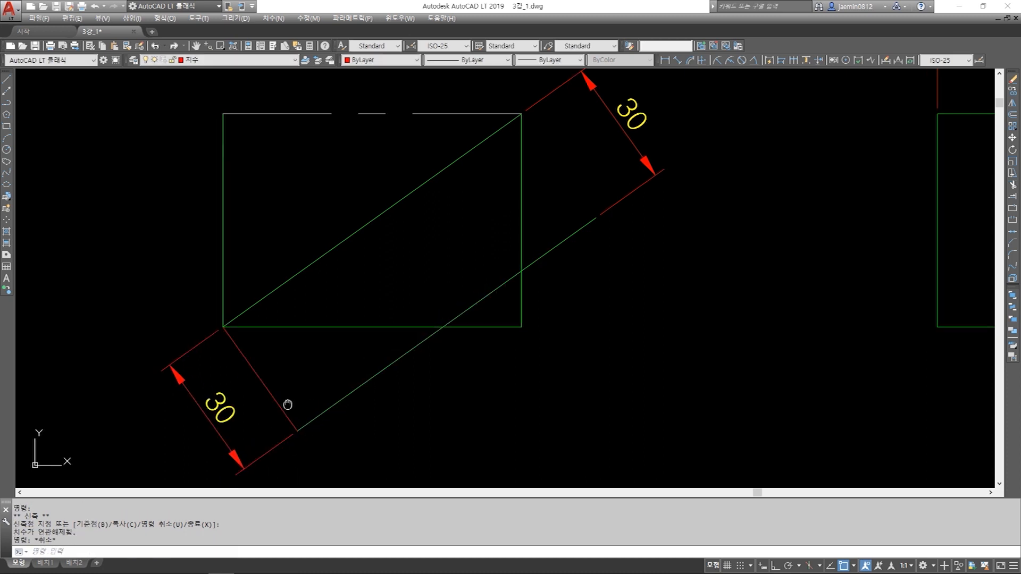
pyautogui.click(275, 388)
pyautogui.press('space')
pyautogui.press('Escape')
# Review the whole drawing, including the list of dimension commands with their shortcuts and the example figures
pyautogui.scroll(-1, 274, 388)
pyautogui.moveTo(347, 354)
pyautogui.mouseDown(button='middle')
pyautogui.moveTo(316, 376)
pyautogui.moveTo(385, 326)
pyautogui.mouseUp(button='middle')
pyautogui.press('Escape')
pyautogui.scroll(-3, 349, 375)
pyautogui.moveTo(372, 372)
pyautogui.mouseDown(button='middle')
pyautogui.moveTo(452, 285)
pyautogui.moveTo(467, 228)
pyautogui.mouseUp(button='middle')
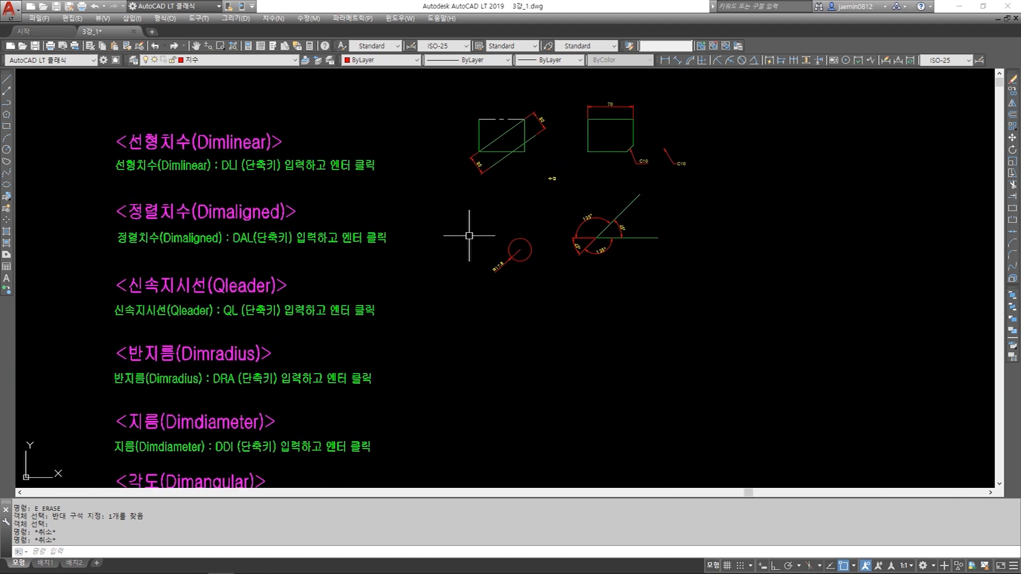
pyautogui.scroll(-3, 502, 235)
pyautogui.scroll(2, 501, 235)
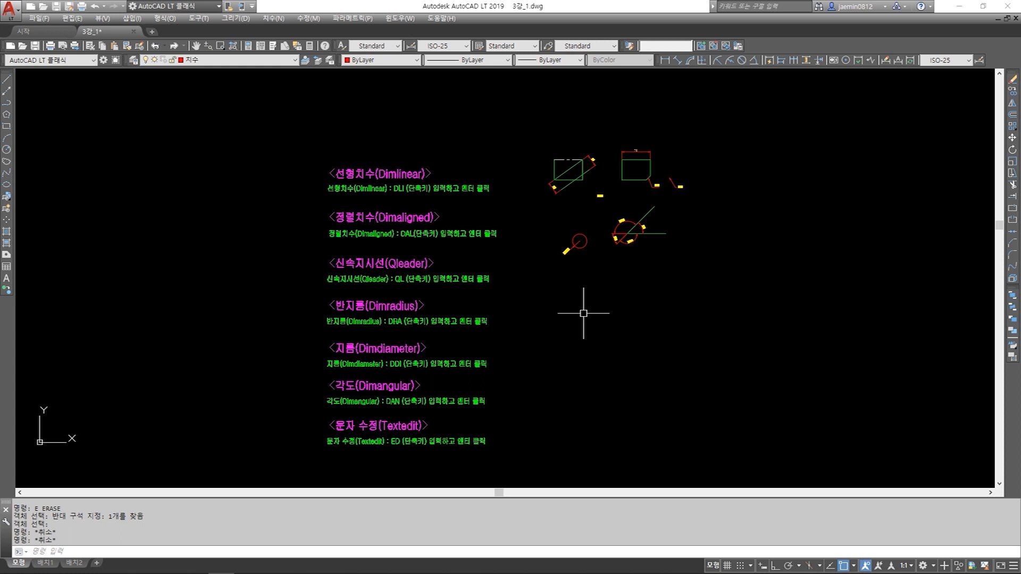
pyautogui.middleClick(584, 314)
pyautogui.middleClick(584, 313)
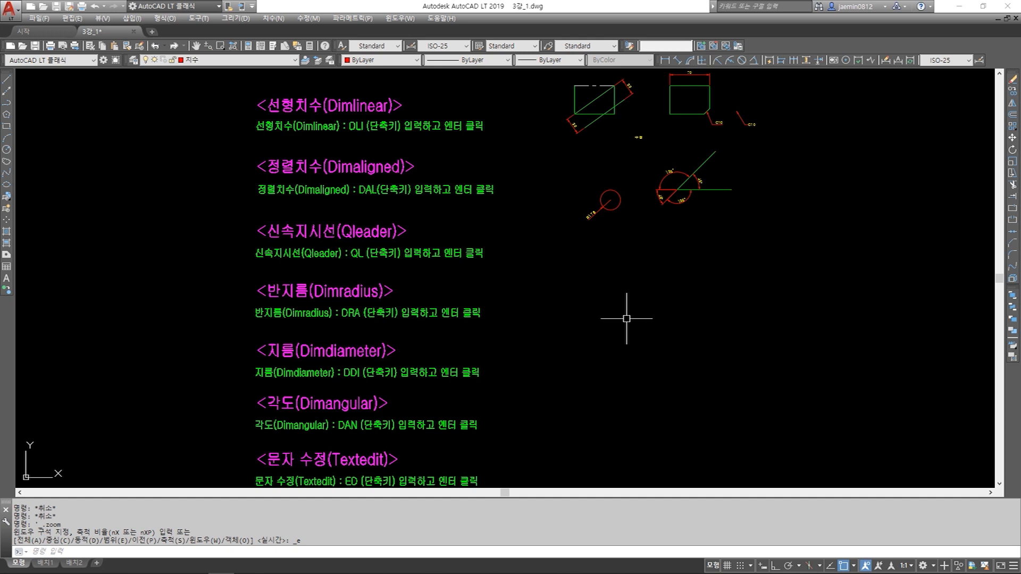